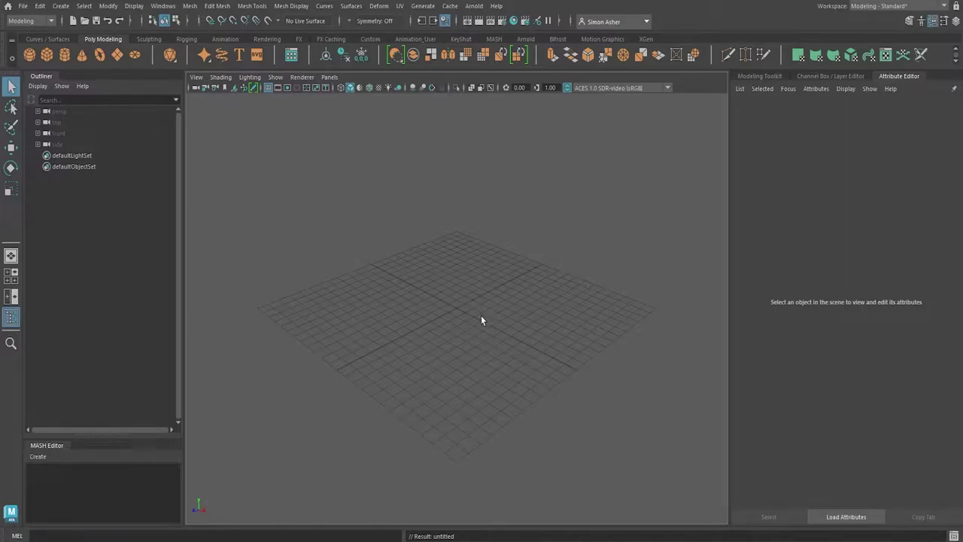
Switch to the front view and import aero-glasses-black-tortoise-front.jpg as an image plane
{"action": "key", "text": "space"}
{"action": "left_click", "coordinate": [401, 198]}
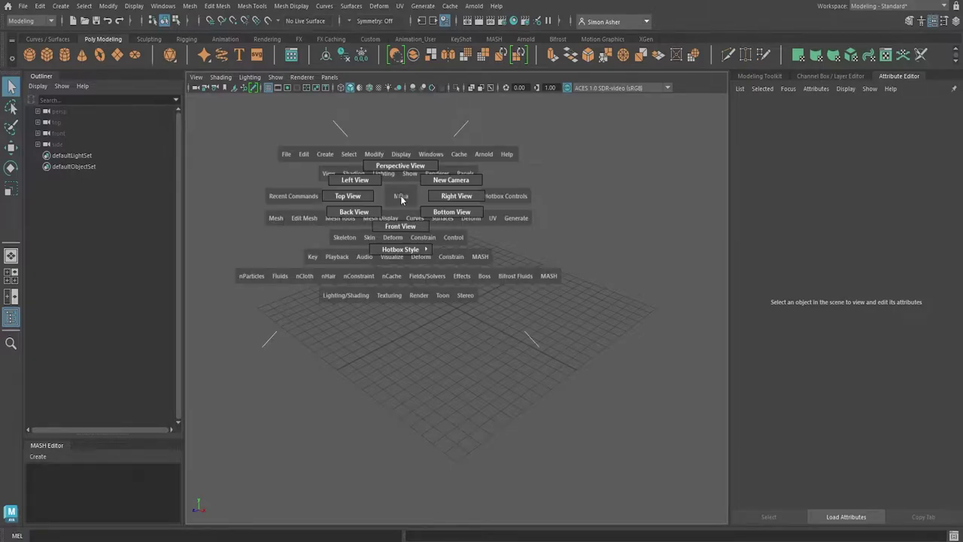
{"action": "left_click_drag", "start_coordinate": [401, 194], "coordinate": [378, 203]}
{"action": "left_click", "coordinate": [197, 77]}
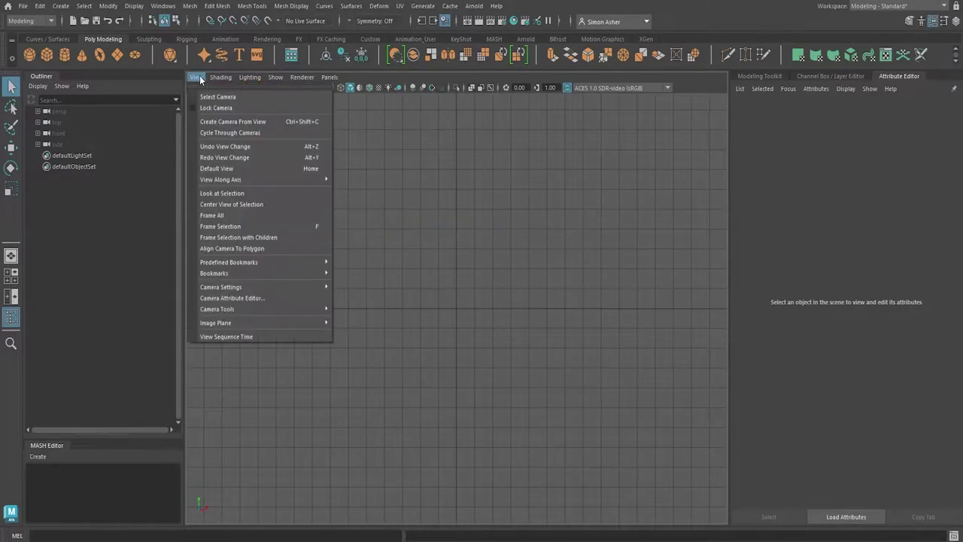
{"action": "mouse_move", "coordinate": [264, 322]}
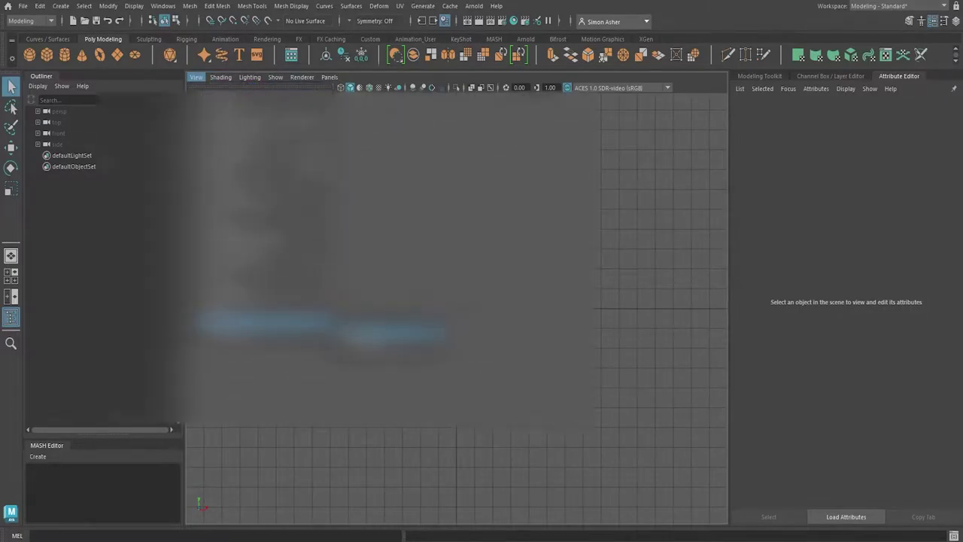
{"action": "left_click", "coordinate": [384, 334]}
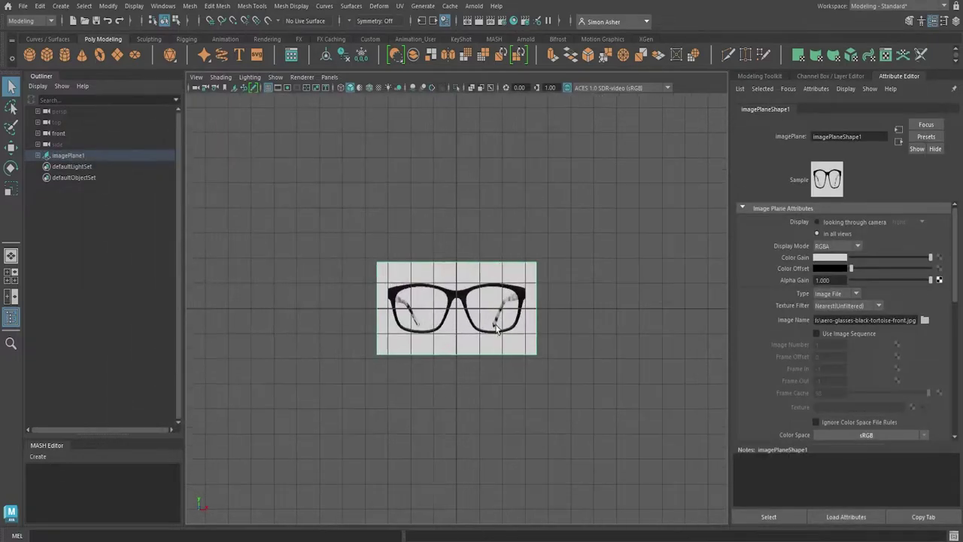
Scale the front image plane up uniformly to roughly twice its size
{"action": "left_click", "coordinate": [495, 337]}
{"action": "key", "text": "r"}
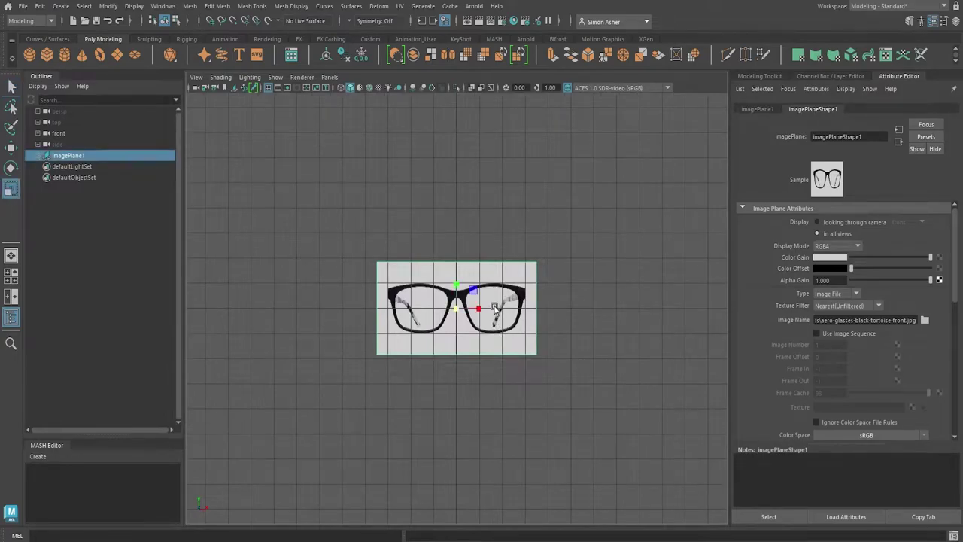
{"action": "left_click_drag", "start_coordinate": [476, 293], "coordinate": [490, 236]}
{"action": "left_click", "coordinate": [464, 191]}
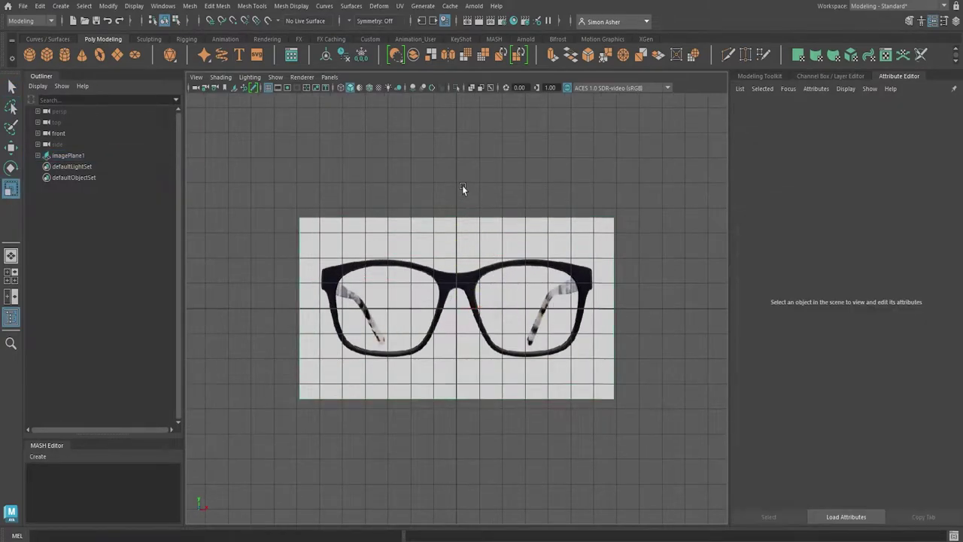
Import aero-glasses-black-tortoise-side.jpg as an image plane in the left view and return to the perspective view
{"action": "key", "text": "space"}
{"action": "left_click_drag", "start_coordinate": [435, 177], "coordinate": [430, 156]}
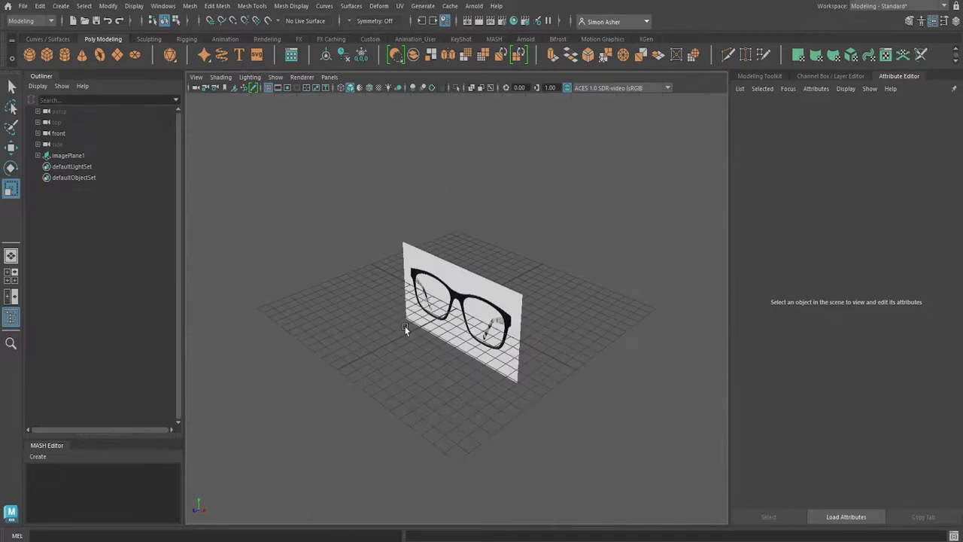
{"action": "key", "text": "space"}
{"action": "left_click_drag", "start_coordinate": [368, 270], "coordinate": [345, 259]}
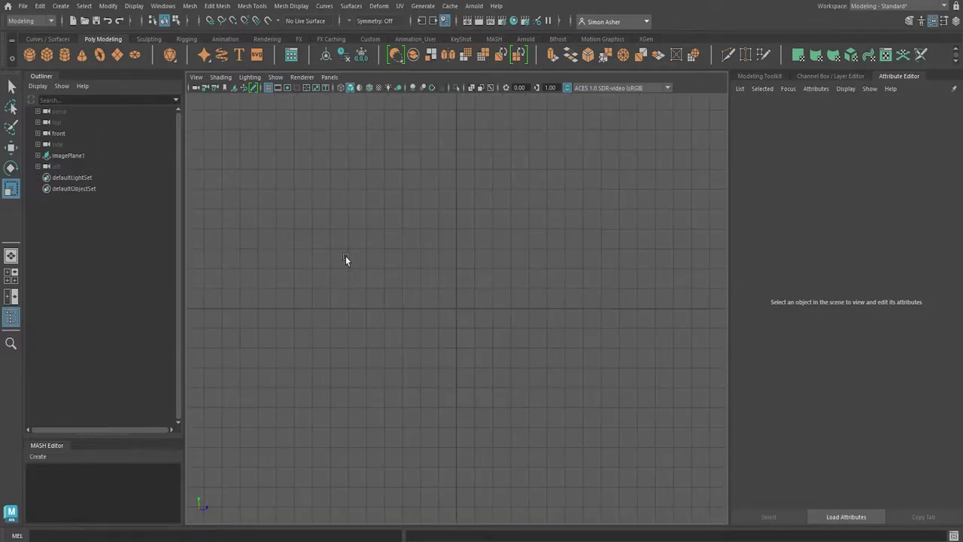
{"action": "left_click", "coordinate": [195, 77]}
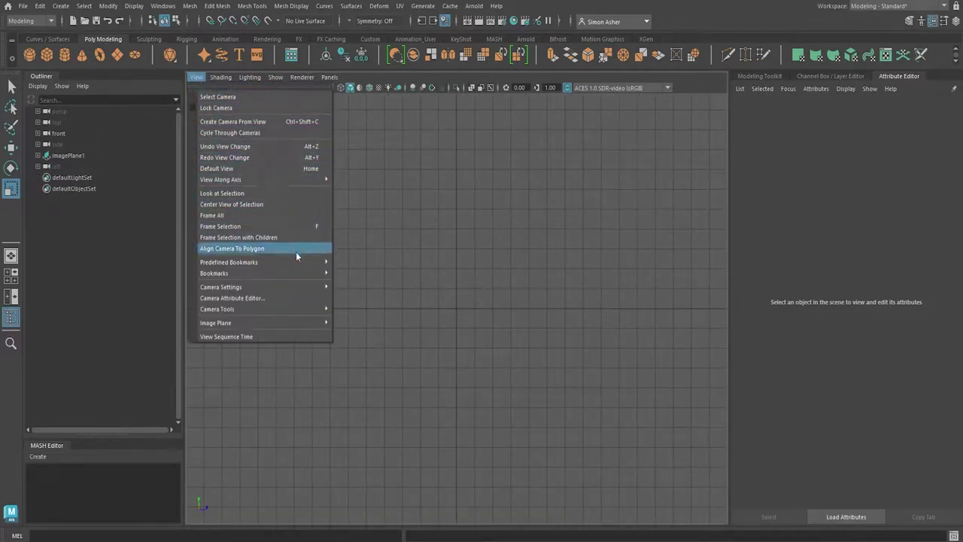
{"action": "mouse_move", "coordinate": [274, 288]}
{"action": "mouse_move", "coordinate": [261, 322]}
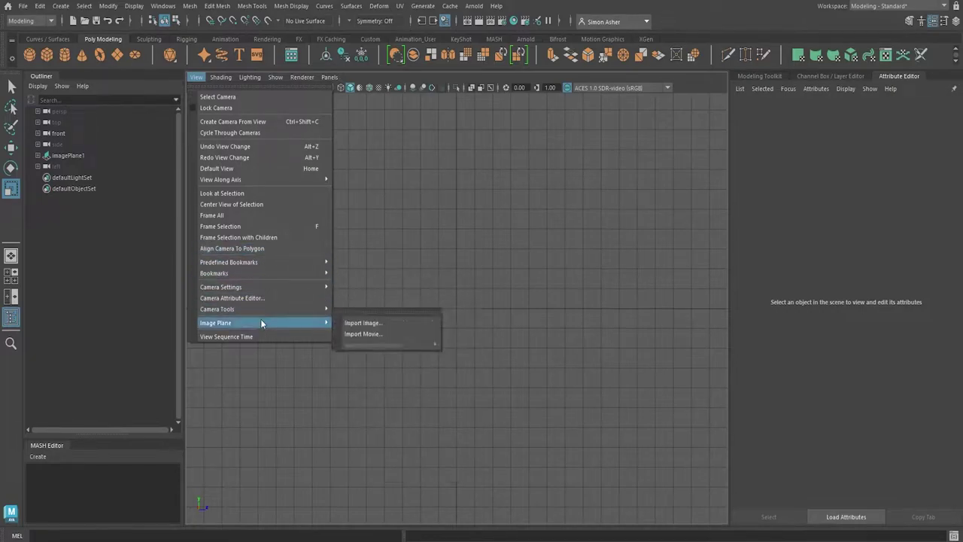
{"action": "left_click", "coordinate": [376, 324]}
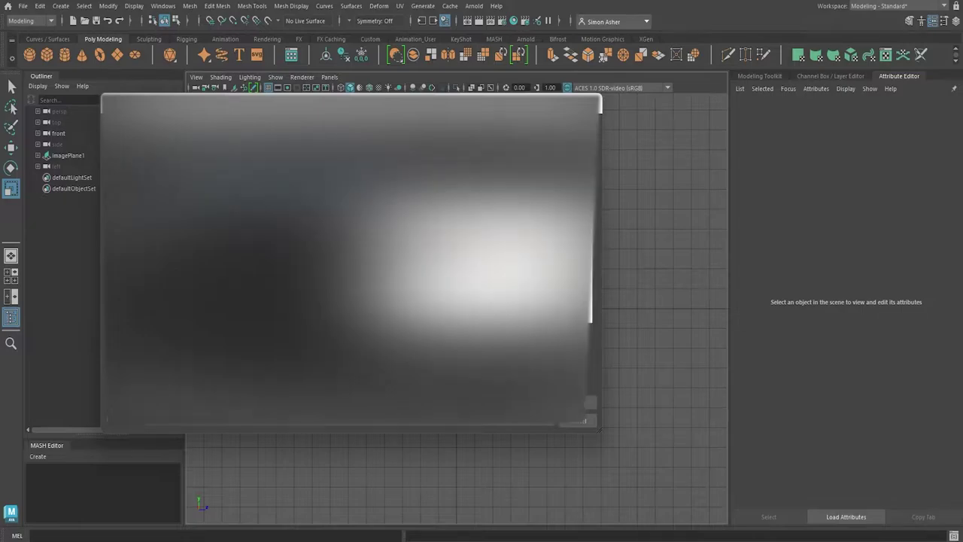
{"action": "left_click", "coordinate": [571, 403]}
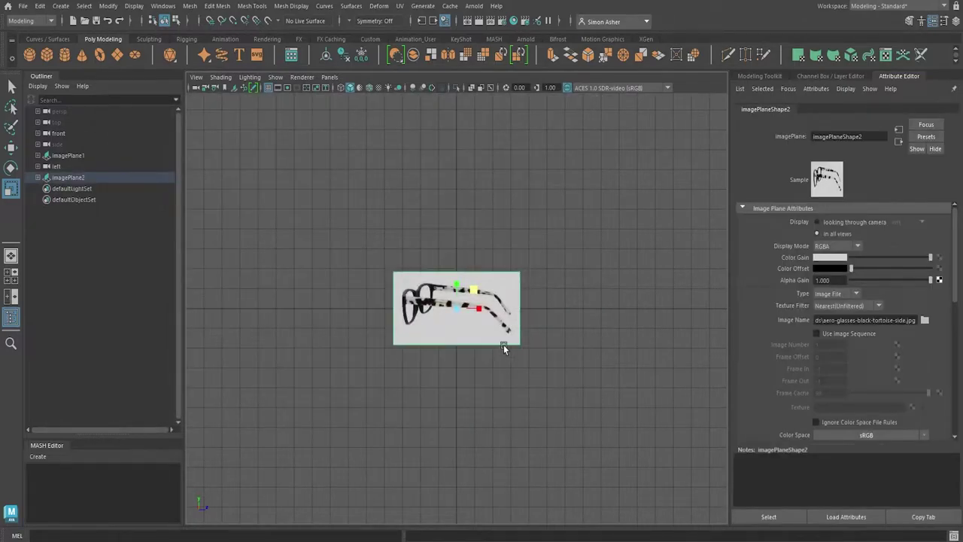
{"action": "left_click", "coordinate": [554, 387]}
{"action": "key", "text": "space"}
{"action": "left_click_drag", "start_coordinate": [566, 361], "coordinate": [565, 332]}
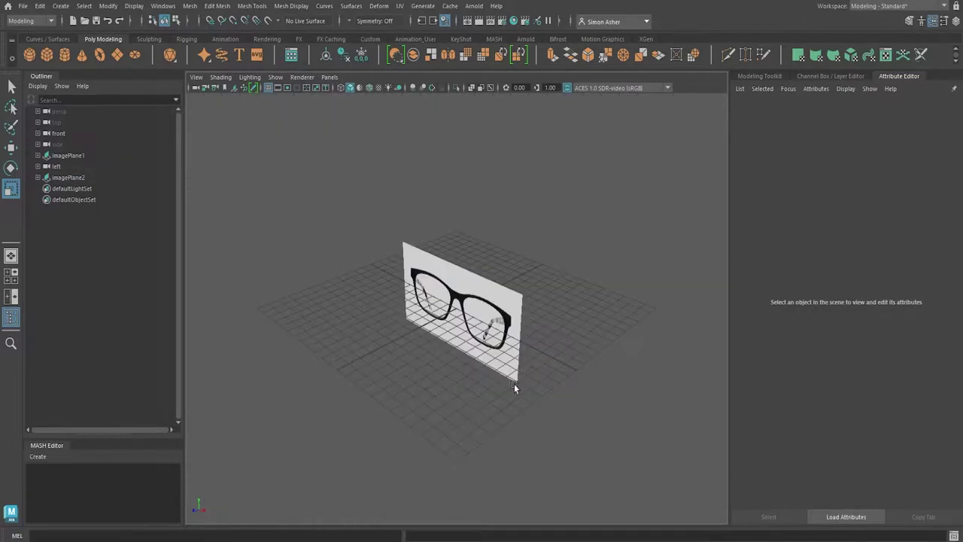
Select the left camera far from the grid and move it to the centre of the scene
{"action": "scroll", "coordinate": [499, 361], "scroll_direction": "down", "scroll_amount": 10}
{"action": "scroll", "coordinate": [482, 356], "scroll_direction": "up", "scroll_amount": 2}
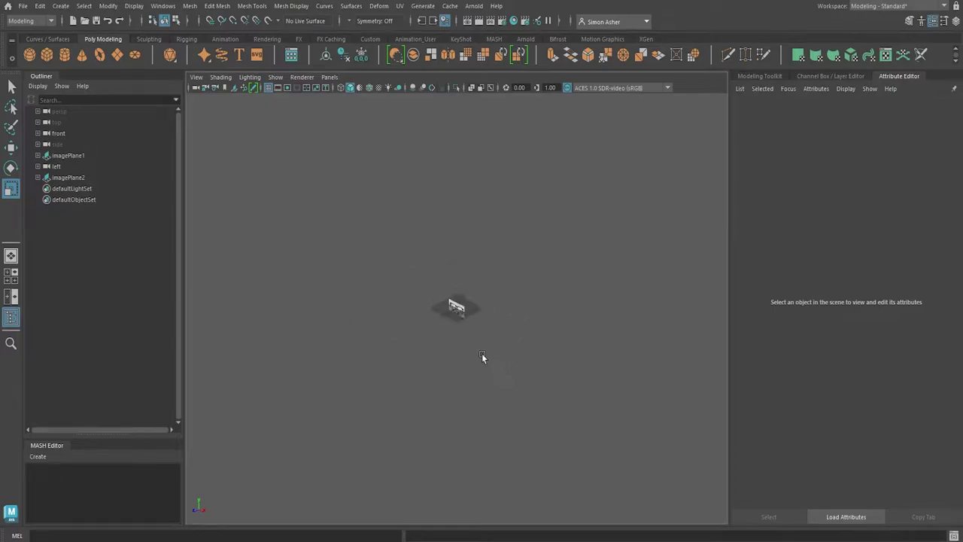
{"action": "scroll", "coordinate": [431, 325], "scroll_direction": "down", "scroll_amount": 2}
{"action": "left_click", "coordinate": [196, 175]}
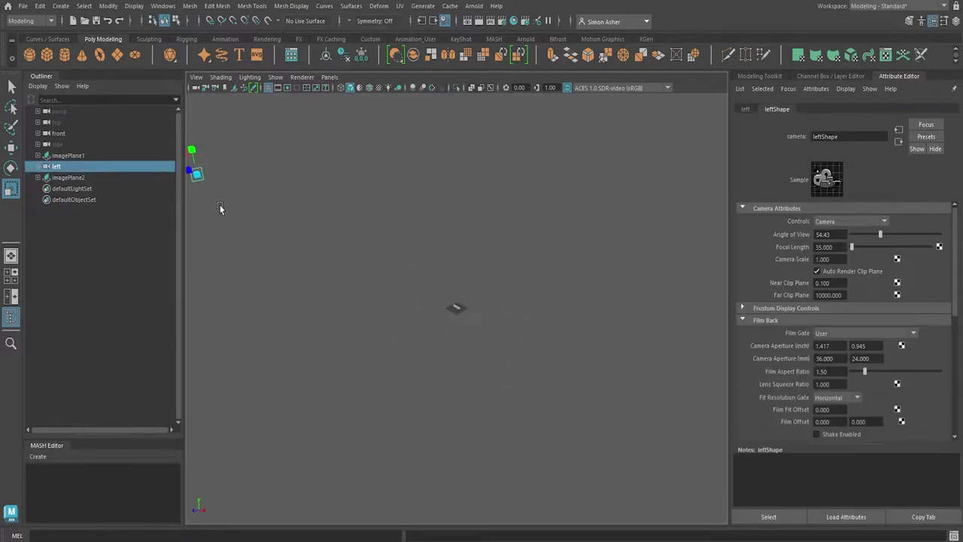
{"action": "key", "text": "w"}
{"action": "left_click_drag", "start_coordinate": [209, 181], "coordinate": [483, 304]}
{"action": "scroll", "coordinate": [484, 304], "scroll_direction": "up", "scroll_amount": 5}
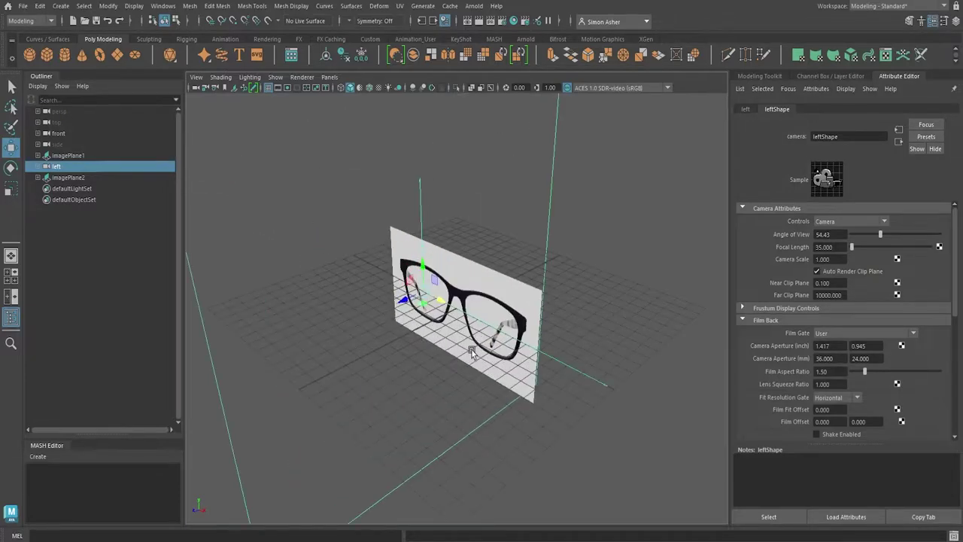
Select the side image plane beyond the grid and move it to the centre, crossing the front image plane
{"action": "scroll", "coordinate": [410, 379], "scroll_direction": "down", "scroll_amount": 8}
{"action": "left_click_drag", "start_coordinate": [423, 391], "coordinate": [394, 390], "text": "alt"}
{"action": "left_click", "coordinate": [300, 136]}
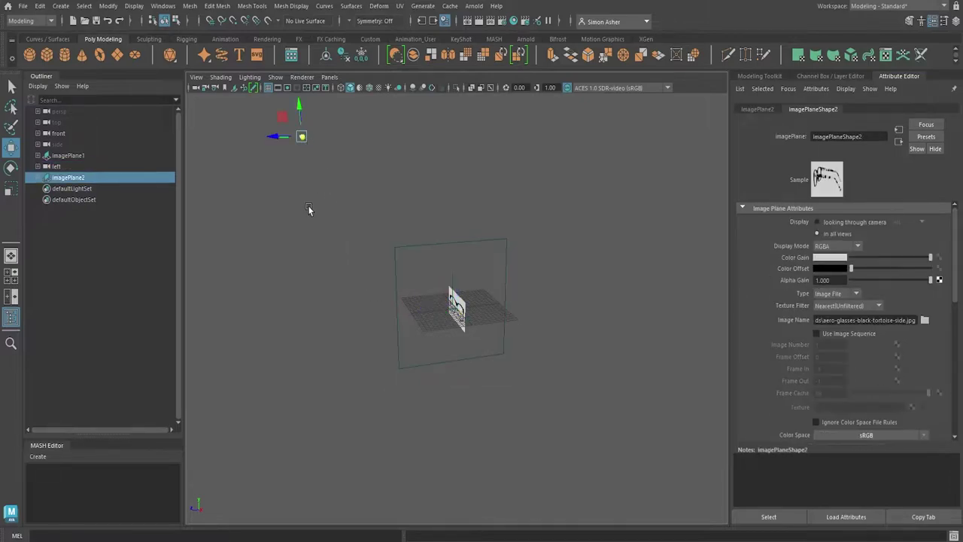
{"action": "left_click_drag", "start_coordinate": [306, 223], "coordinate": [322, 245], "text": "alt"}
{"action": "scroll", "coordinate": [303, 223], "scroll_direction": "down", "scroll_amount": 5}
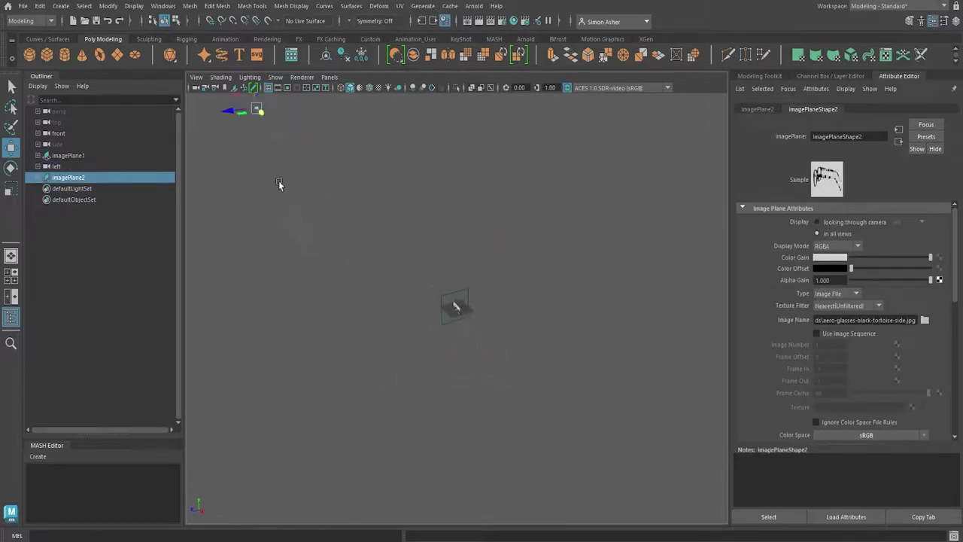
{"action": "left_click_drag", "start_coordinate": [260, 115], "coordinate": [460, 314]}
{"action": "scroll", "coordinate": [462, 347], "scroll_direction": "up", "scroll_amount": 6}
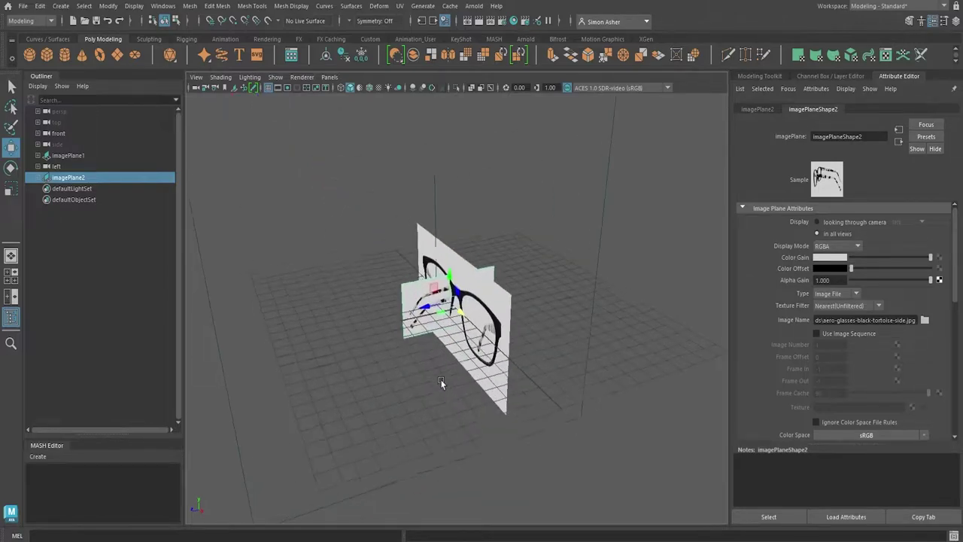
Scale the side image plane up uniformly so the side glasses roughly match the size of the front image
{"action": "key", "text": "r"}
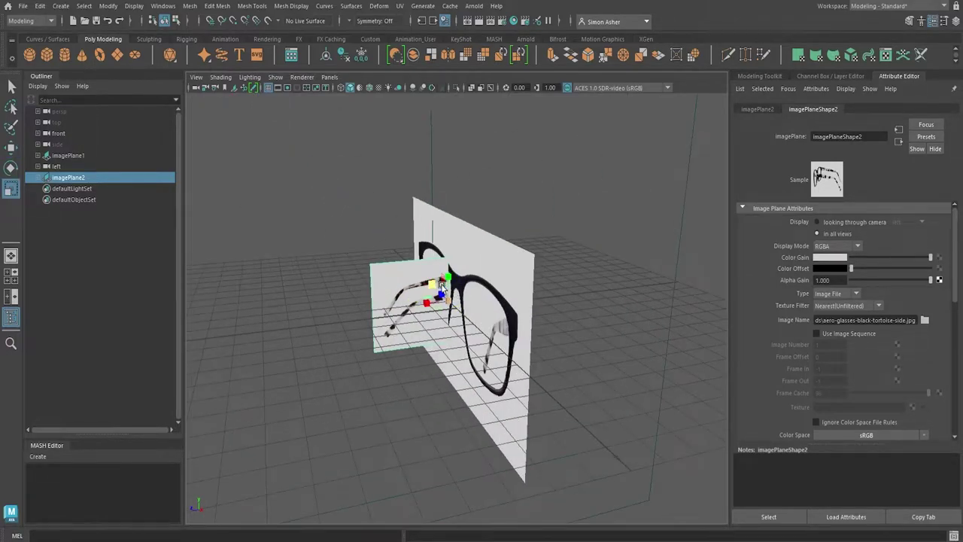
{"action": "left_click_drag", "start_coordinate": [435, 286], "coordinate": [424, 275]}
{"action": "left_click", "coordinate": [463, 197]}
Delete the left camera that surrounds the reference images
{"action": "scroll", "coordinate": [462, 197], "scroll_direction": "down", "scroll_amount": 4}
{"action": "scroll", "coordinate": [463, 197], "scroll_direction": "down", "scroll_amount": 2}
{"action": "left_click_drag", "start_coordinate": [490, 328], "coordinate": [511, 334], "text": "alt"}
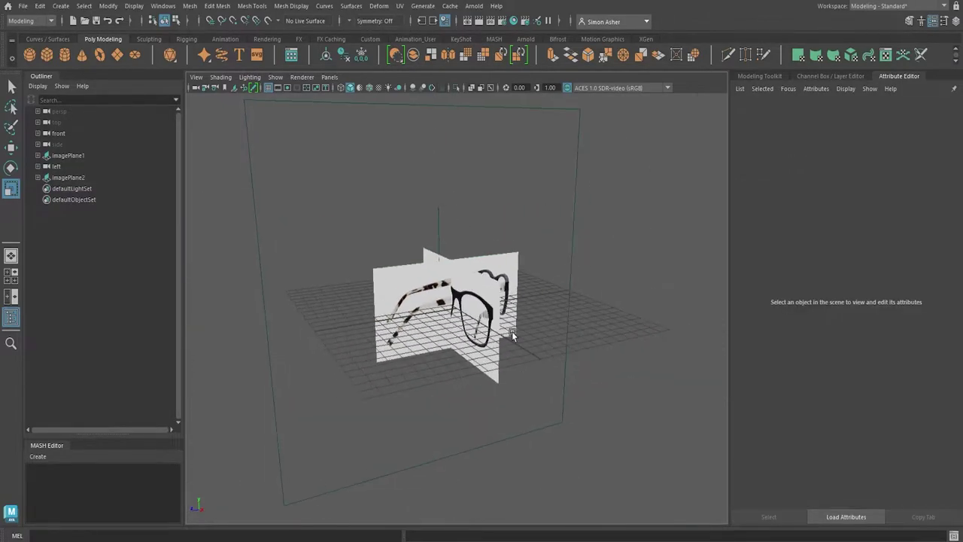
{"action": "left_click", "coordinate": [576, 194]}
{"action": "key", "text": "Delete"}
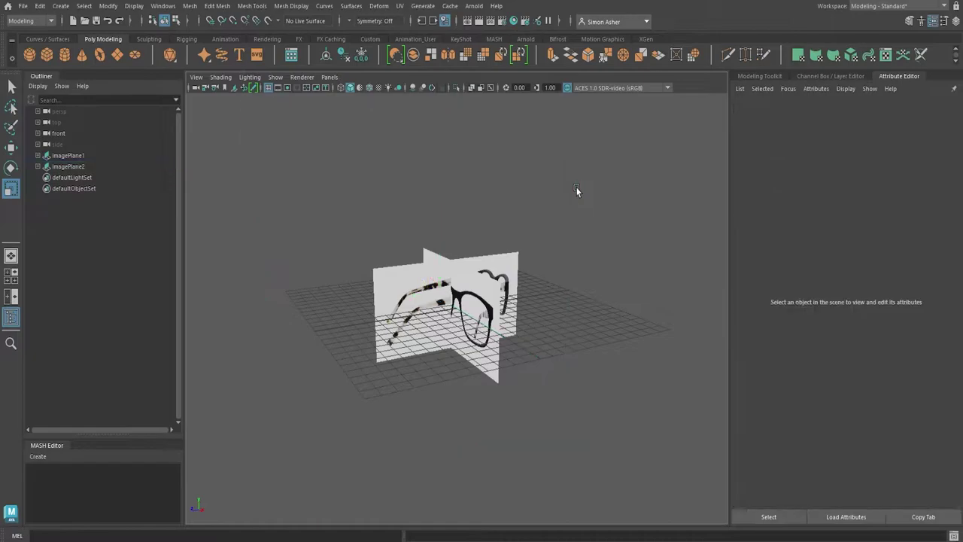
Move the front image plane back along Z and the side image plane sideways along X, away from the grid's centre
{"action": "scroll", "coordinate": [574, 192], "scroll_direction": "up", "scroll_amount": 2}
{"action": "left_click", "coordinate": [504, 312]}
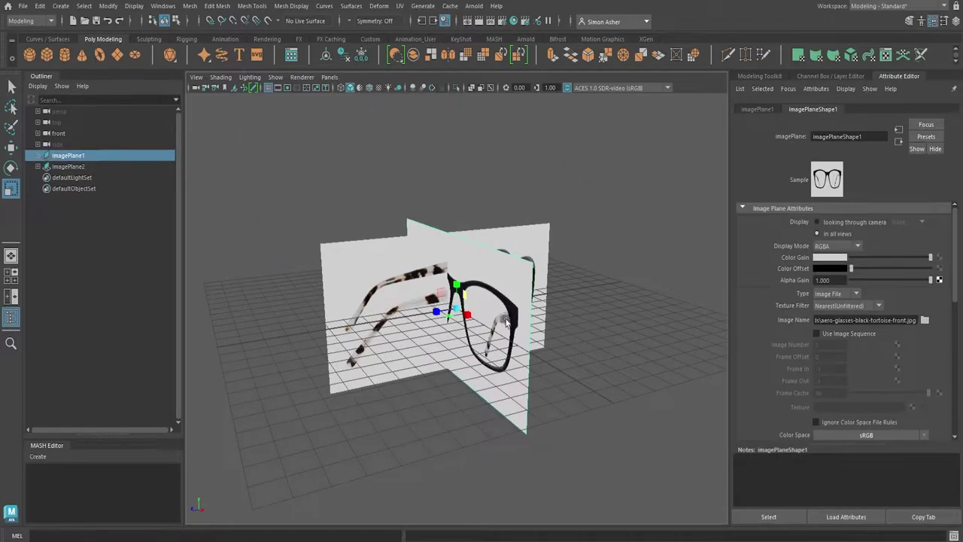
{"action": "key", "text": "w"}
{"action": "left_click_drag", "start_coordinate": [450, 314], "coordinate": [598, 275]}
{"action": "left_click", "coordinate": [500, 327]}
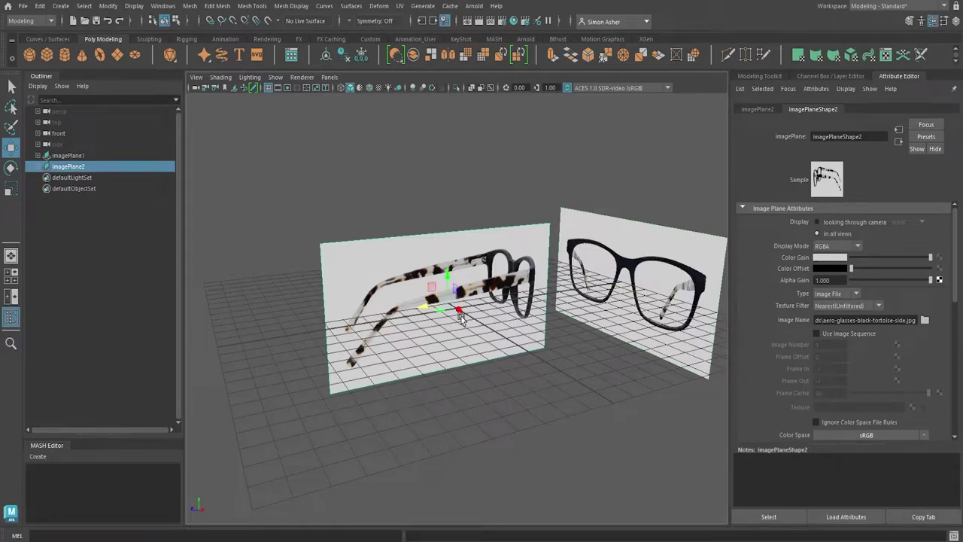
{"action": "left_click_drag", "start_coordinate": [455, 316], "coordinate": [420, 264]}
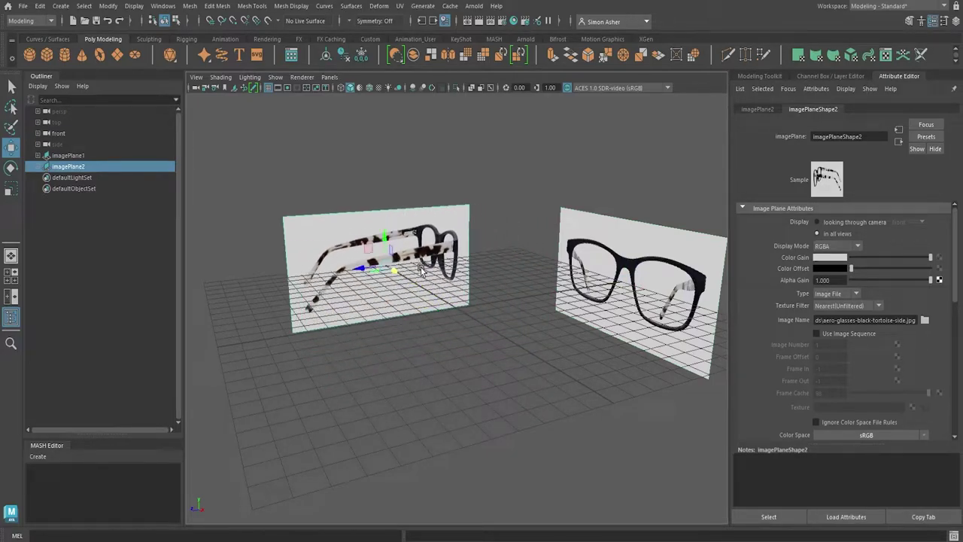
Rotate the side image plane about its vertical axis
{"action": "key", "text": "e"}
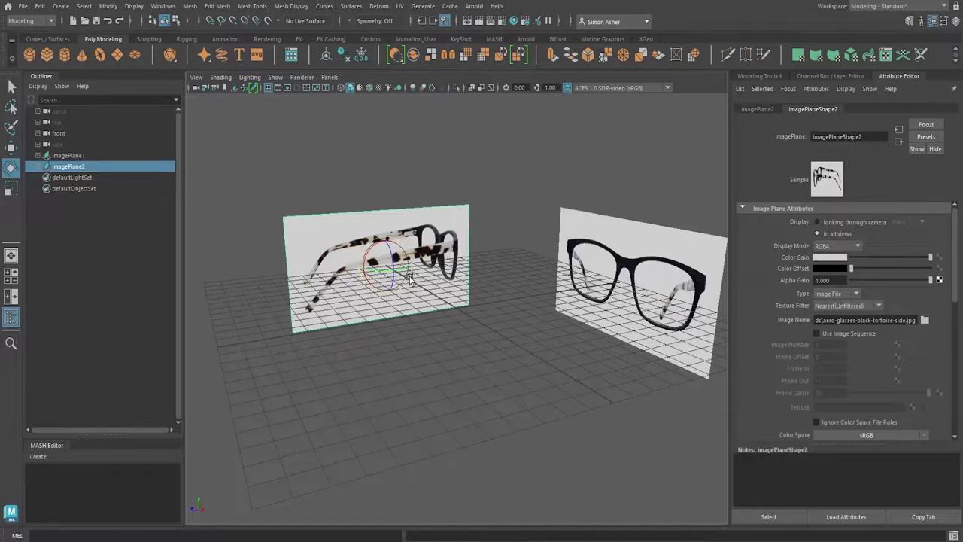
{"action": "left_click_drag", "start_coordinate": [383, 276], "coordinate": [514, 236]}
{"action": "scroll", "coordinate": [479, 317], "scroll_direction": "down", "scroll_amount": 4}
{"action": "left_click", "coordinate": [461, 386]}
{"action": "left_click_drag", "start_coordinate": [460, 388], "coordinate": [457, 306], "text": "alt"}
Switch to the front view and create a polygon cube
{"action": "key", "text": "space"}
{"action": "left_click_drag", "start_coordinate": [407, 197], "coordinate": [407, 237]}
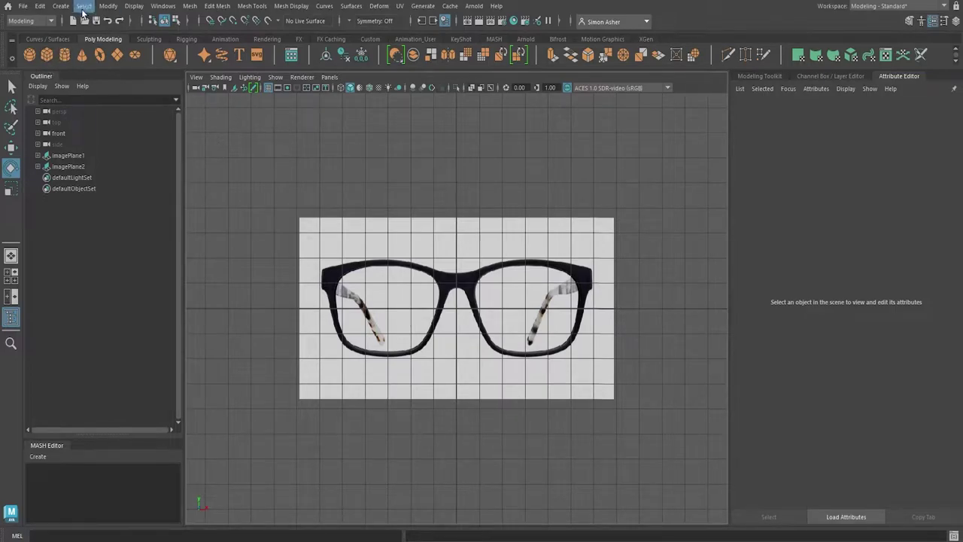
{"action": "left_click", "coordinate": [59, 9]}
{"action": "mouse_move", "coordinate": [113, 49]}
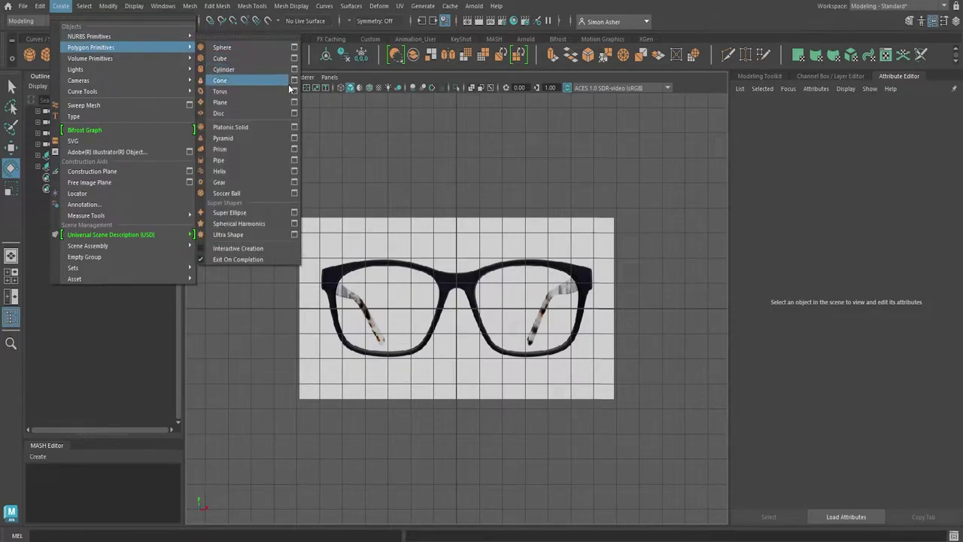
{"action": "left_click", "coordinate": [411, 201]}
{"action": "key", "text": "space"}
{"action": "left_click", "coordinate": [333, 157]}
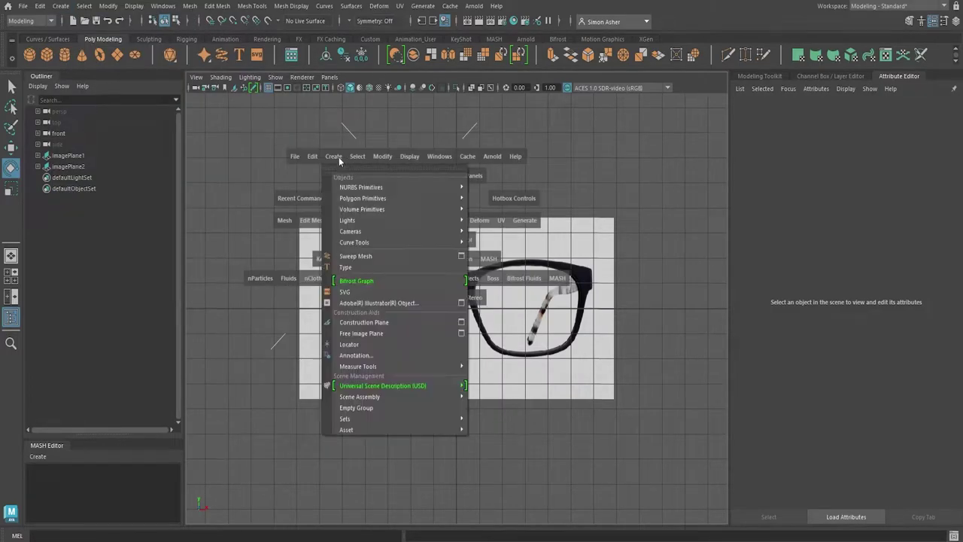
{"action": "mouse_move", "coordinate": [370, 198]}
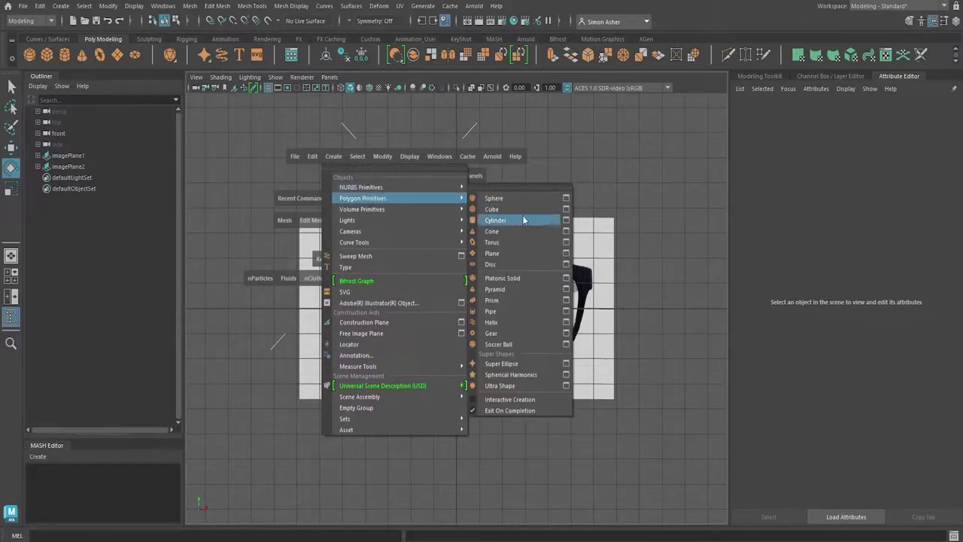
{"action": "left_click", "coordinate": [523, 211]}
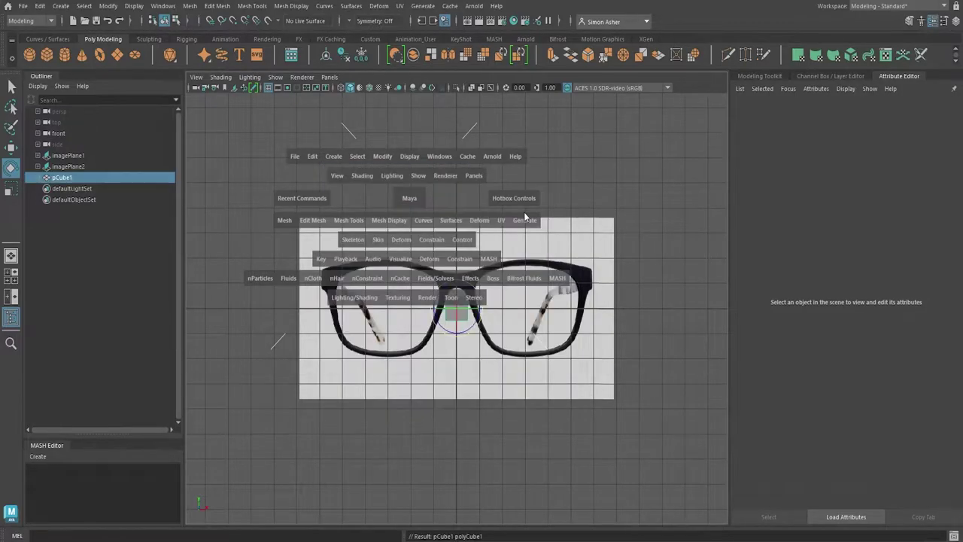
Move the cube onto the upper-left outer corner of the glasses frame in the front reference image
{"action": "scroll", "coordinate": [475, 328], "scroll_direction": "up", "scroll_amount": 3}
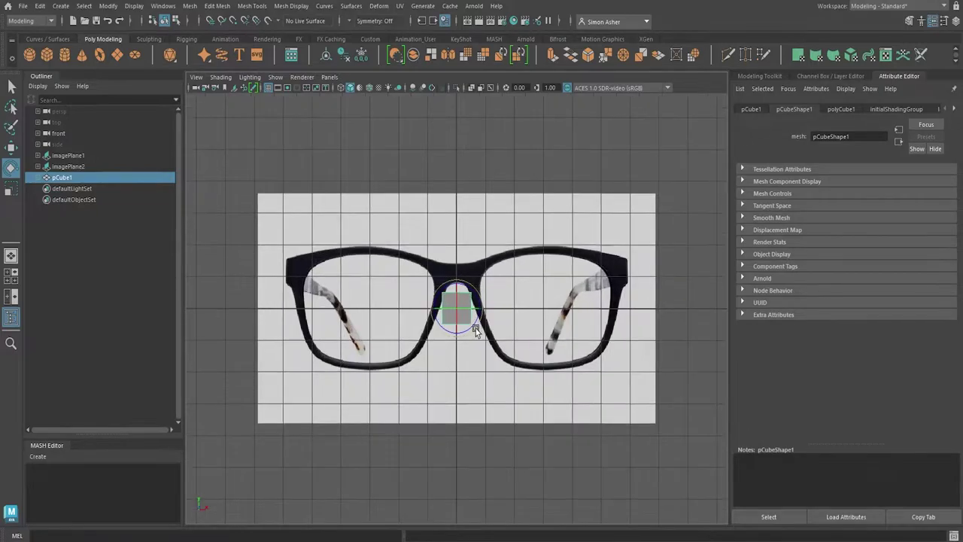
{"action": "key", "text": "w"}
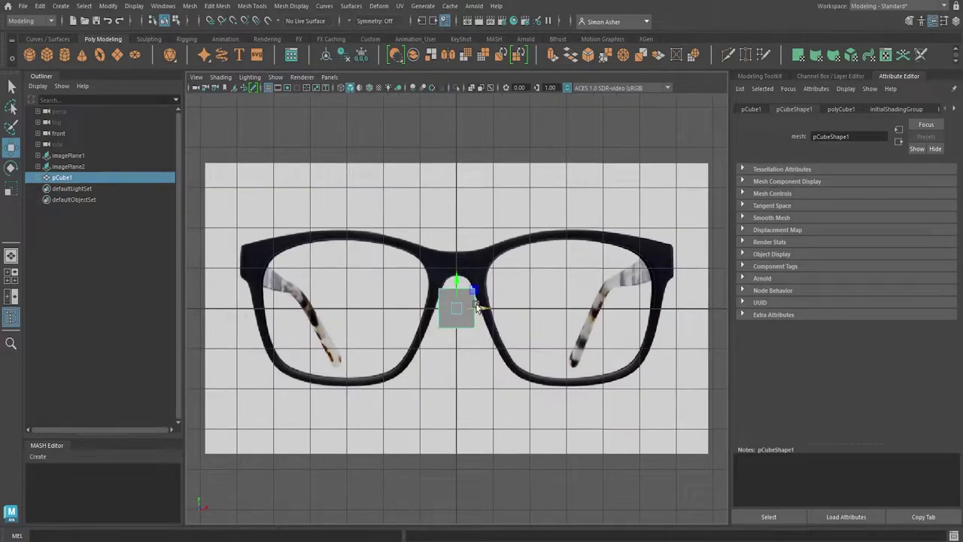
{"action": "left_click_drag", "start_coordinate": [461, 292], "coordinate": [274, 247]}
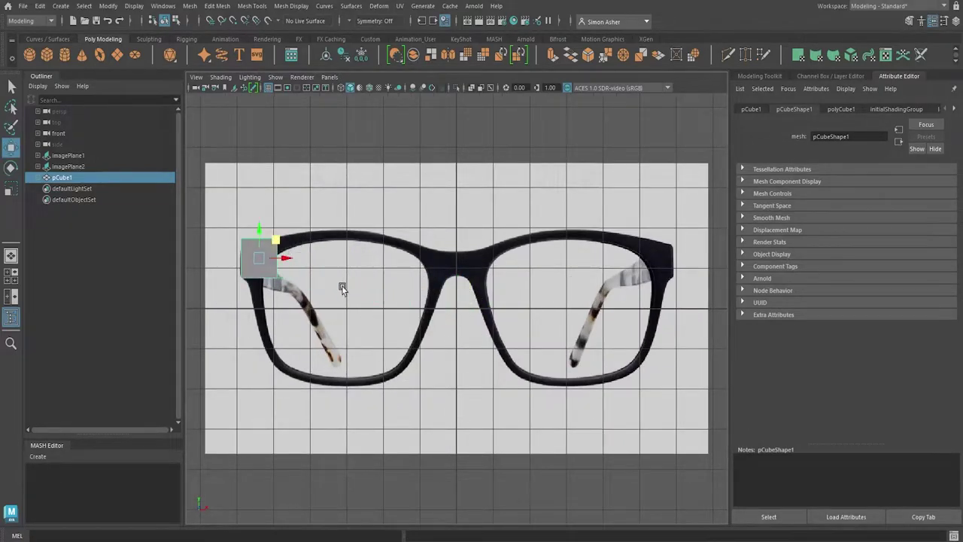
{"action": "scroll", "coordinate": [410, 305], "scroll_direction": "up", "scroll_amount": 4}
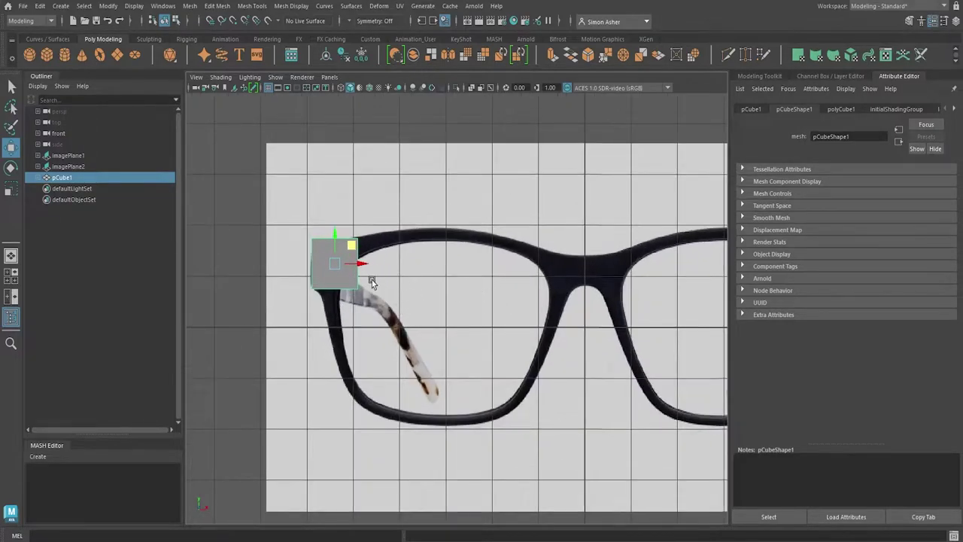
Turn on X-Ray shading in the front view so the frame reference shows through the cube
{"action": "left_click", "coordinate": [220, 77]}
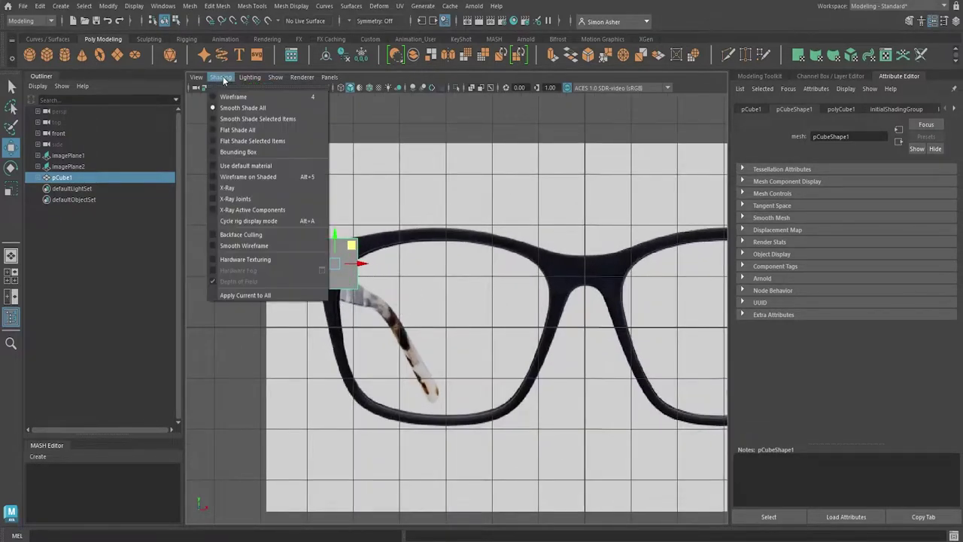
{"action": "left_click", "coordinate": [254, 187]}
{"action": "scroll", "coordinate": [301, 283], "scroll_direction": "up", "scroll_amount": 1}
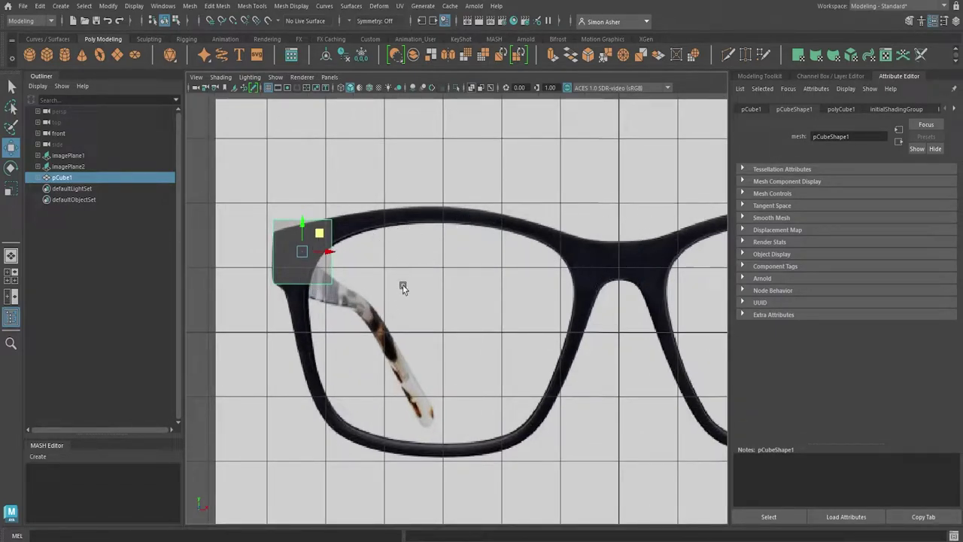
{"action": "middle_click_drag", "start_coordinate": [403, 288], "coordinate": [456, 293], "text": "alt"}
{"action": "scroll", "coordinate": [413, 287], "scroll_direction": "up", "scroll_amount": 2}
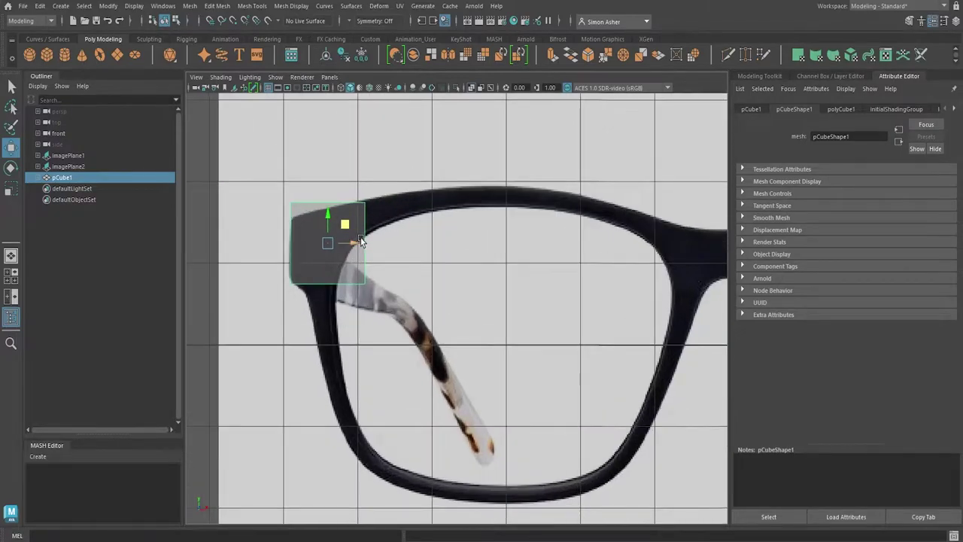
Scale the cube down and place it within the frame's upper outer corner
{"action": "key", "text": "r"}
{"action": "left_click_drag", "start_coordinate": [346, 224], "coordinate": [374, 219]}
{"action": "key", "text": "w"}
Select the cube's side face that points toward the lens and extrude it in successive segments along the upper rim past its highest point
{"action": "key", "text": "space"}
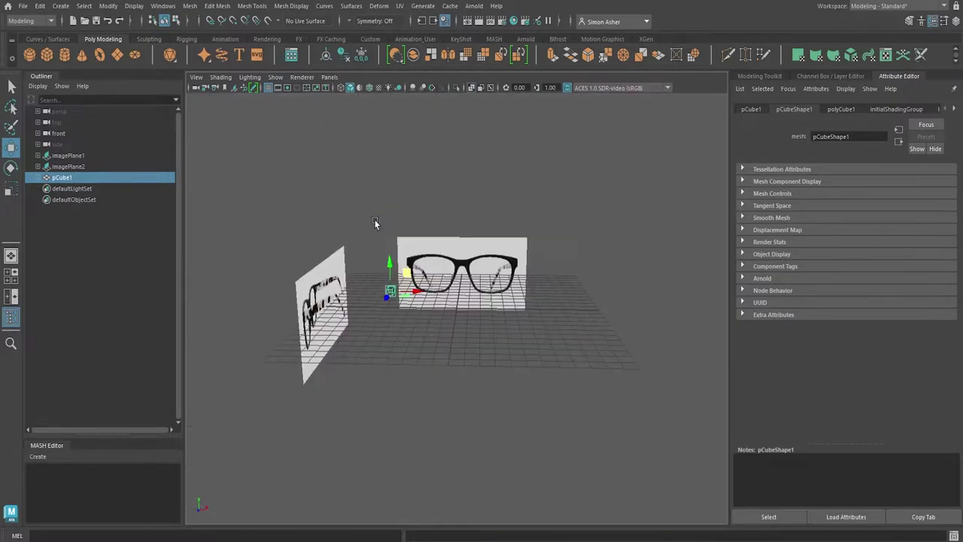
{"action": "scroll", "coordinate": [395, 293], "scroll_direction": "up", "scroll_amount": 5}
{"action": "middle_click_drag", "start_coordinate": [368, 317], "coordinate": [308, 237]}
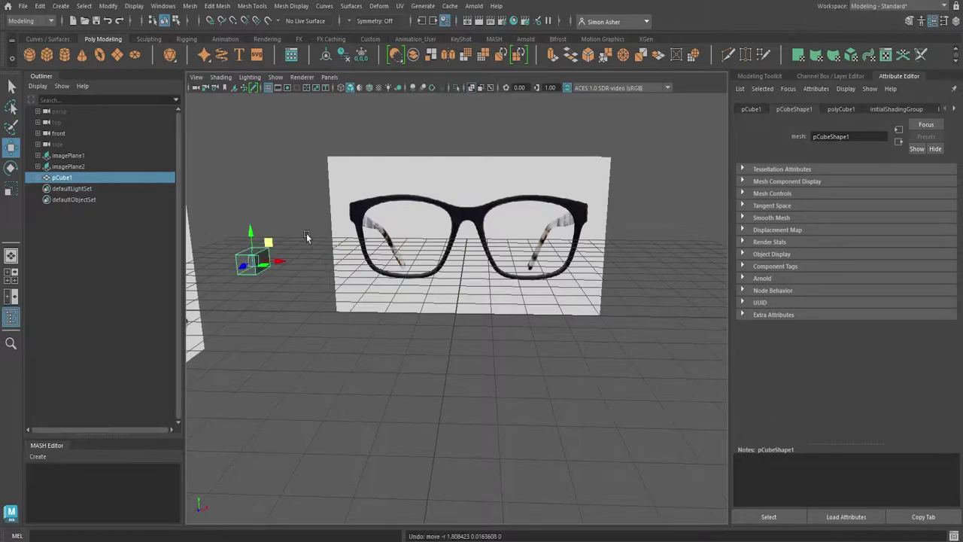
{"action": "mouse_move", "coordinate": [265, 260]}
{"action": "right_mouse_down"}
{"action": "mouse_move", "coordinate": [269, 210]}
{"action": "mouse_move", "coordinate": [268, 264]}
{"action": "right_mouse_up"}
{"action": "left_click", "coordinate": [267, 263]}
{"action": "key", "text": "space"}
{"action": "left_click_drag", "start_coordinate": [277, 218], "coordinate": [278, 241]}
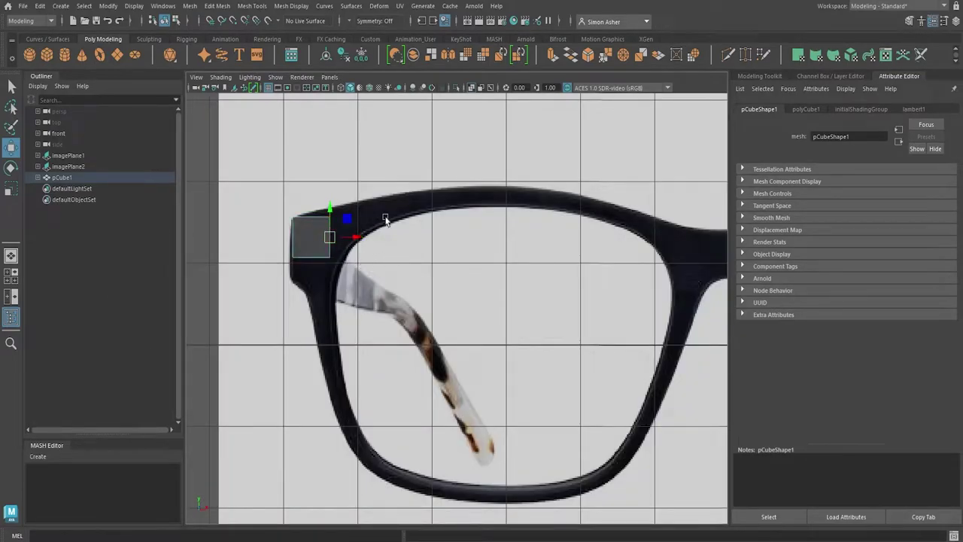
{"action": "left_click_drag", "start_coordinate": [348, 222], "coordinate": [559, 186], "text": "shift"}
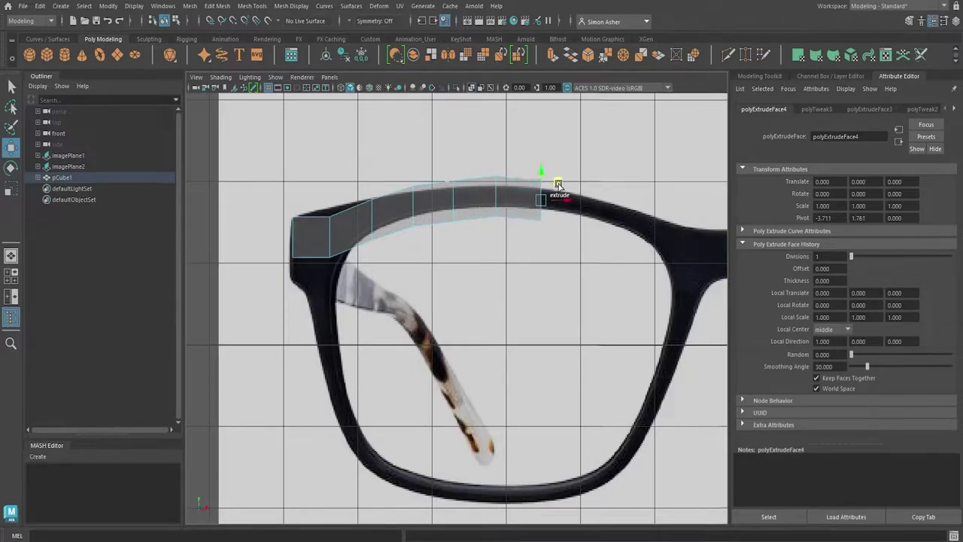
Continue extruding the end face in segments along the descending upper rim to the middle of the nose bridge
{"action": "middle_click_drag", "start_coordinate": [555, 254], "coordinate": [503, 254], "text": "alt"}
{"action": "left_click_drag", "start_coordinate": [511, 184], "coordinate": [587, 203], "text": "shift"}
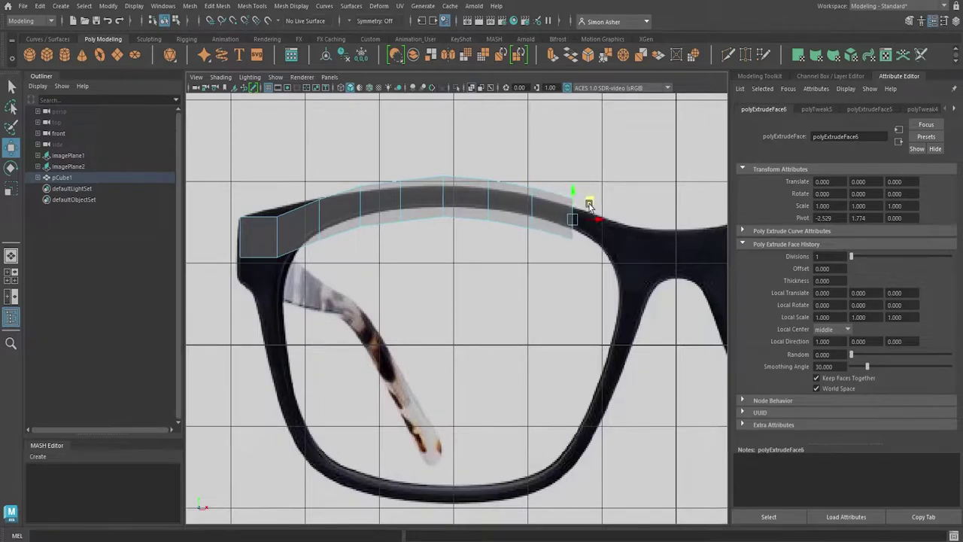
{"action": "middle_click_drag", "start_coordinate": [557, 292], "coordinate": [500, 290], "text": "alt"}
{"action": "left_click_drag", "start_coordinate": [536, 203], "coordinate": [636, 233], "text": "shift"}
{"action": "middle_click_drag", "start_coordinate": [593, 315], "coordinate": [663, 322], "text": "alt"}
Select the bottom face of the corner block and extrude it in segments down the outer rim to the lower corner of the lens
{"action": "key", "text": "space"}
{"action": "left_click_drag", "start_coordinate": [394, 298], "coordinate": [371, 281]}
{"action": "left_click", "coordinate": [249, 251]}
{"action": "key", "text": "space"}
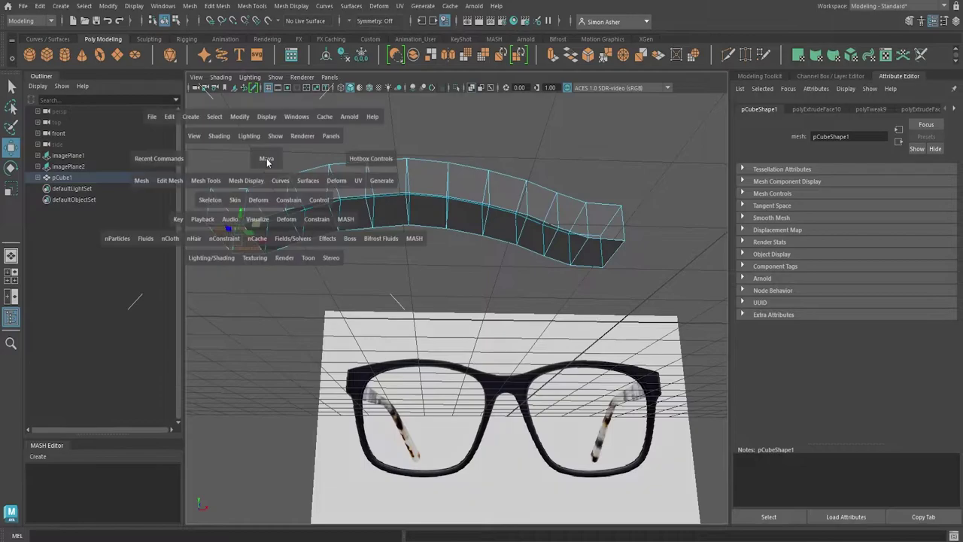
{"action": "left_click_drag", "start_coordinate": [269, 156], "coordinate": [264, 179]}
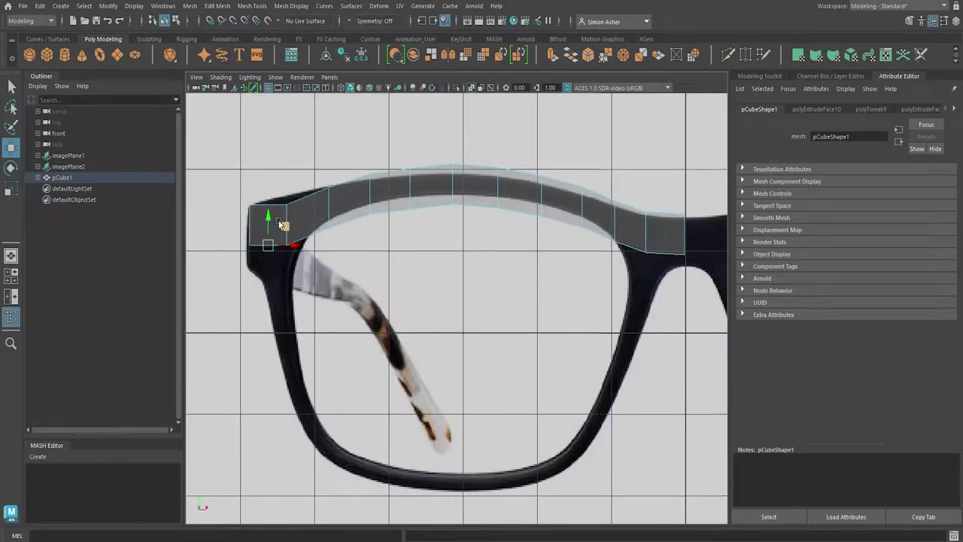
{"action": "left_click_drag", "start_coordinate": [286, 227], "coordinate": [405, 468], "text": "shift"}
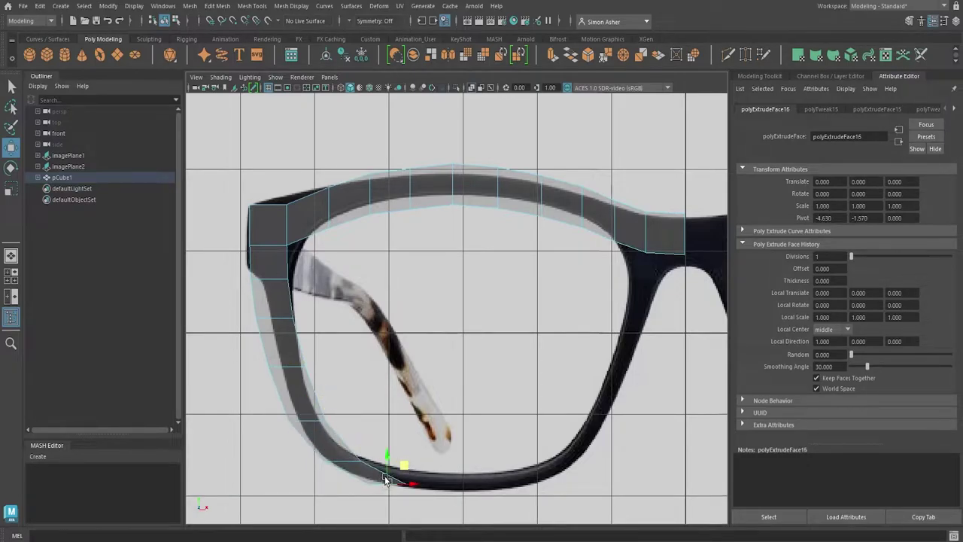
Move the vertices at the end of the lower-corner extrusion to match the thickness of the bottom rim
{"action": "middle_click_drag", "start_coordinate": [384, 479], "coordinate": [393, 434], "text": "alt"}
{"action": "right_click", "coordinate": [383, 425]}
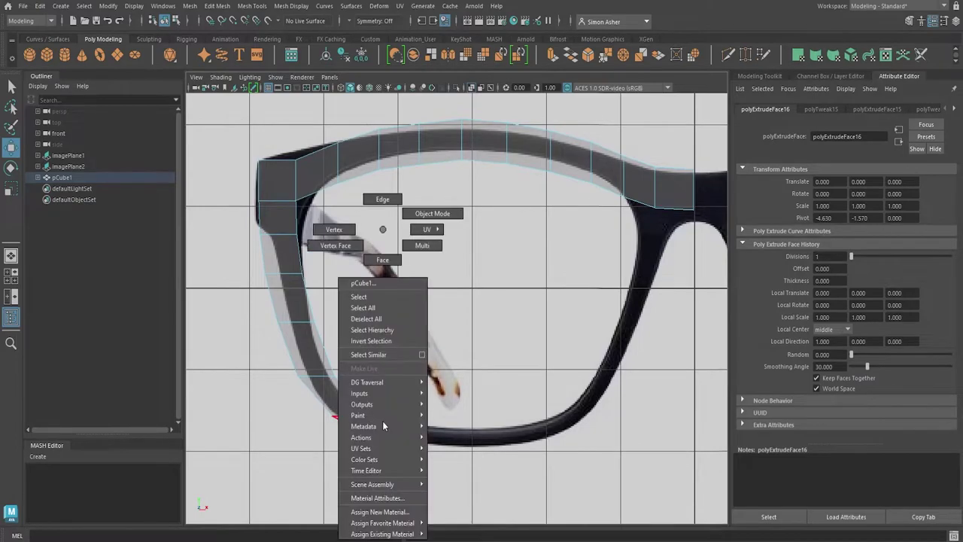
{"action": "right_click_drag", "start_coordinate": [383, 426], "coordinate": [339, 234]}
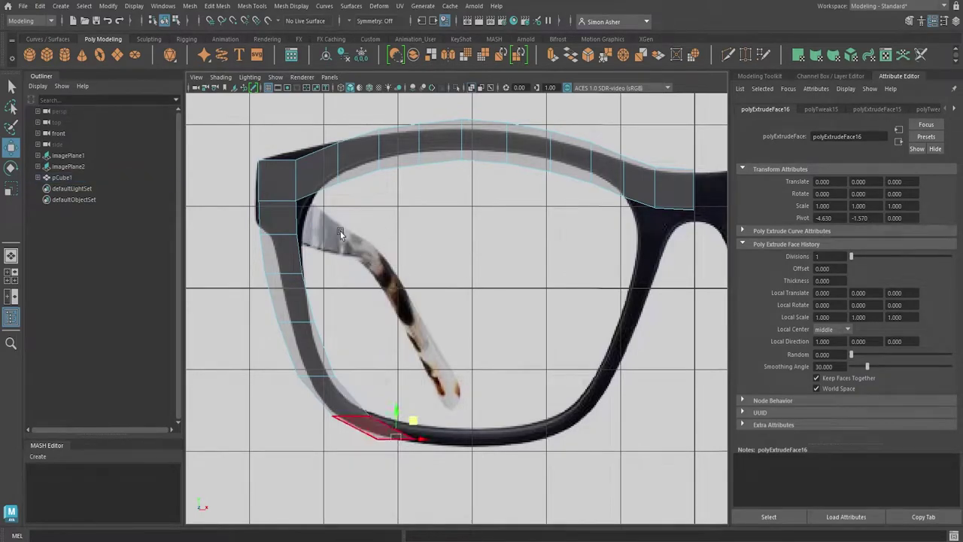
{"action": "left_click", "coordinate": [412, 438]}
{"action": "middle_click_drag", "start_coordinate": [430, 425], "coordinate": [430, 412]}
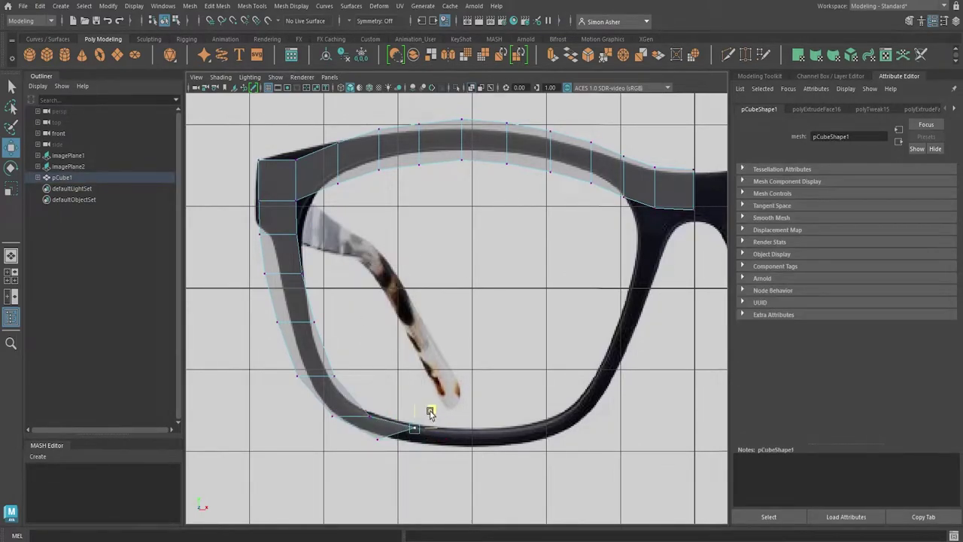
{"action": "left_click_drag", "start_coordinate": [369, 437], "coordinate": [432, 428]}
Extrude the end face in segments along the bottom rim and around the inner lower corner of the lens
{"action": "right_click_drag", "start_coordinate": [397, 425], "coordinate": [394, 267]}
{"action": "left_click_drag", "start_coordinate": [431, 417], "coordinate": [640, 343], "text": "shift"}
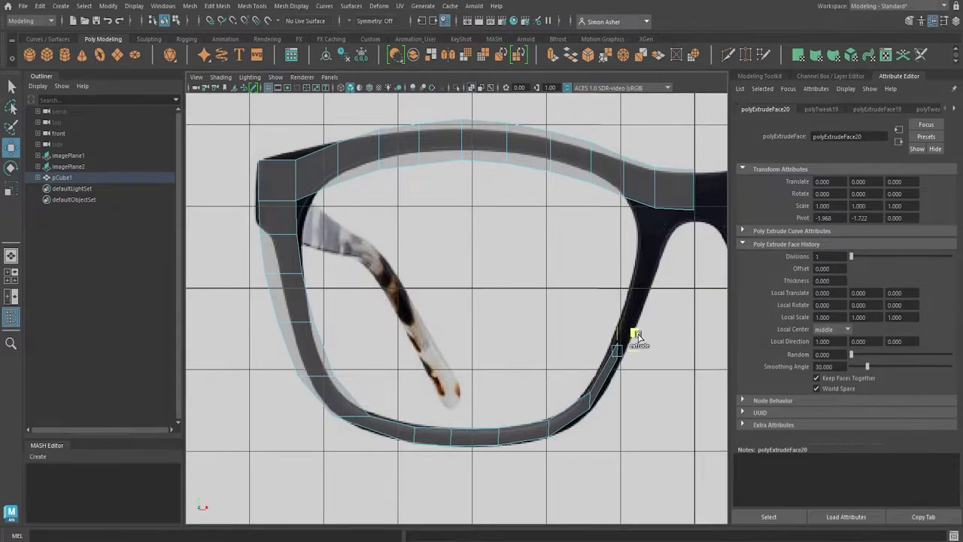
{"action": "key", "text": "ctrl+e"}
Adjust the end vertices of the inner rim extrusion to follow the reference outline
{"action": "right_click_drag", "start_coordinate": [615, 339], "coordinate": [560, 229]}
{"action": "scroll", "coordinate": [620, 344], "scroll_direction": "up", "scroll_amount": 1}
{"action": "mouse_move", "coordinate": [641, 346]}
{"action": "left_mouse_down"}
{"action": "mouse_move", "coordinate": [644, 355]}
{"action": "mouse_move", "coordinate": [653, 329]}
{"action": "mouse_move", "coordinate": [645, 338]}
{"action": "left_mouse_up"}
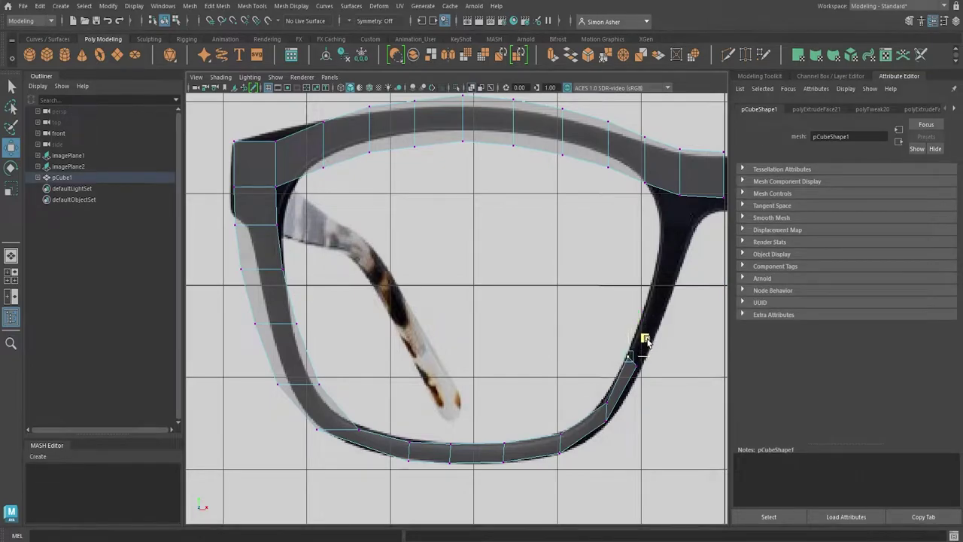
Extrude the end face in segments up the inner rim until it sits just below the nose bridge
{"action": "right_click", "coordinate": [631, 374]}
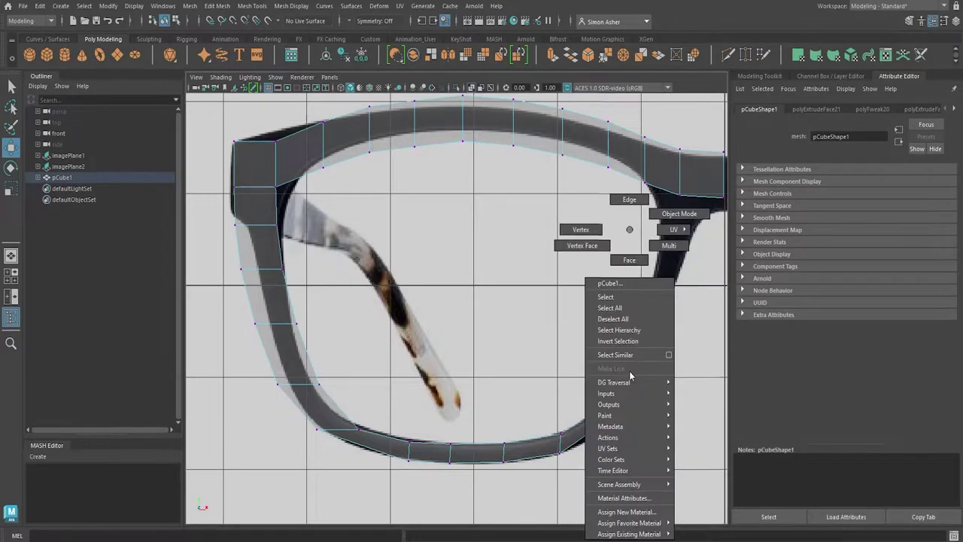
{"action": "right_click_drag", "start_coordinate": [630, 375], "coordinate": [621, 268]}
{"action": "left_click_drag", "start_coordinate": [651, 343], "coordinate": [694, 212], "text": "shift"}
{"action": "middle_click_drag", "start_coordinate": [567, 325], "coordinate": [505, 366], "text": "alt"}
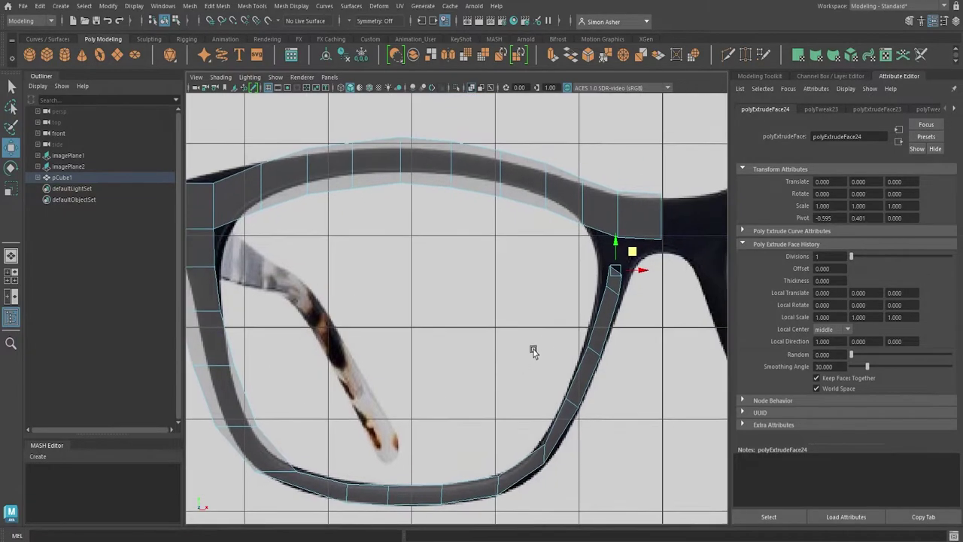
Turn off X-Ray shading in the front view and switch to the perspective view
{"action": "scroll", "coordinate": [536, 348], "scroll_direction": "up", "scroll_amount": 1}
{"action": "scroll", "coordinate": [576, 325], "scroll_direction": "up", "scroll_amount": 1}
{"action": "middle_click_drag", "start_coordinate": [576, 324], "coordinate": [558, 340], "text": "alt"}
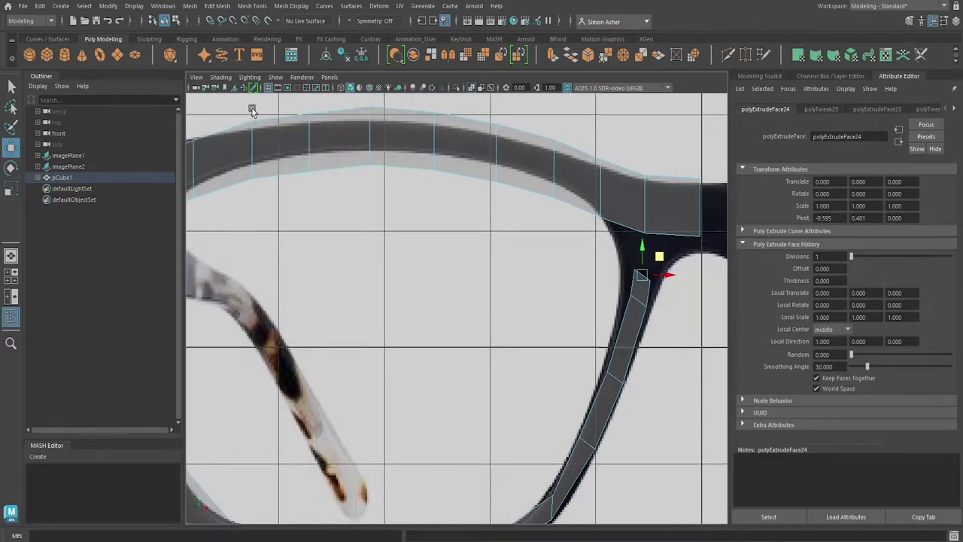
{"action": "left_click", "coordinate": [220, 77]}
{"action": "left_click", "coordinate": [251, 183]}
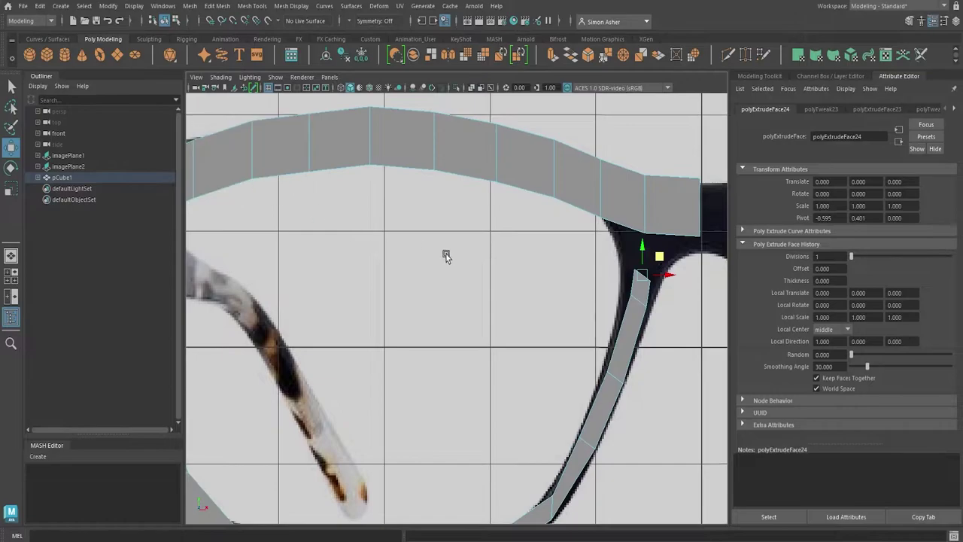
{"action": "key", "text": "space"}
{"action": "left_click_drag", "start_coordinate": [446, 256], "coordinate": [446, 224]}
Delete the underside face of the last bridge segment and the upper end face of the inner rim
{"action": "middle_click_drag", "start_coordinate": [517, 302], "coordinate": [481, 329], "text": "alt"}
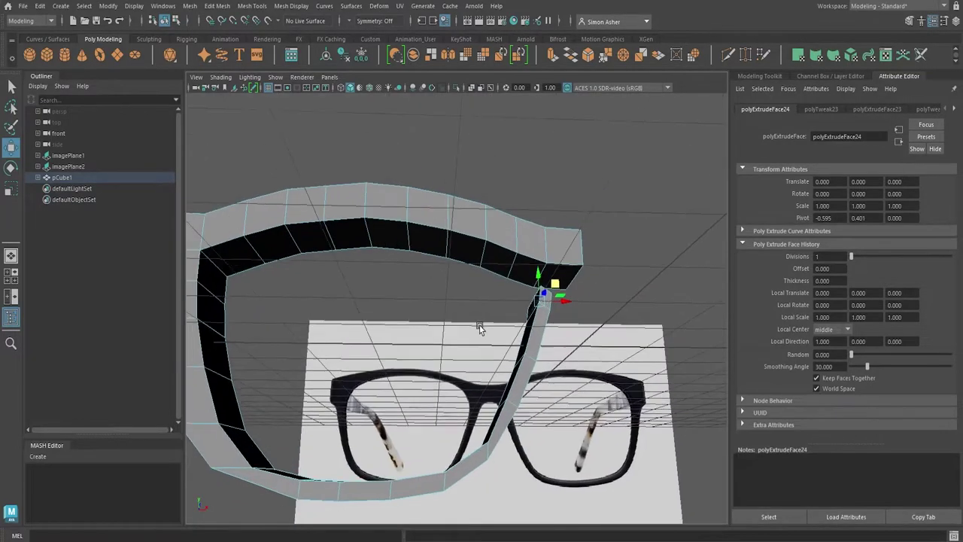
{"action": "scroll", "coordinate": [504, 310], "scroll_direction": "up", "scroll_amount": 3}
{"action": "left_click_drag", "start_coordinate": [508, 320], "coordinate": [483, 338], "text": "alt"}
{"action": "middle_click_drag", "start_coordinate": [633, 303], "coordinate": [588, 335], "text": "alt"}
{"action": "scroll", "coordinate": [562, 343], "scroll_direction": "up", "scroll_amount": 2}
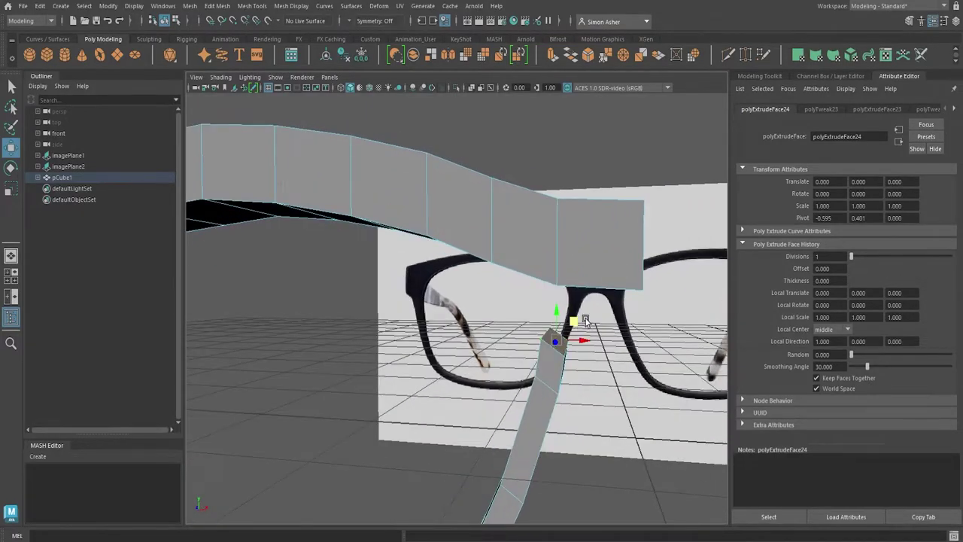
{"action": "left_click_drag", "start_coordinate": [585, 320], "coordinate": [603, 282], "text": "alt"}
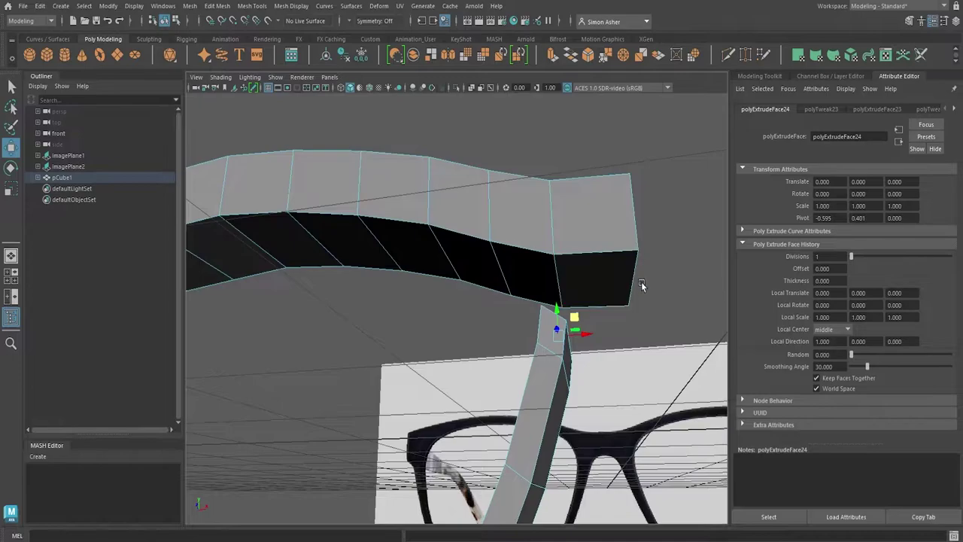
{"action": "left_click", "coordinate": [618, 285]}
{"action": "key", "text": "Delete"}
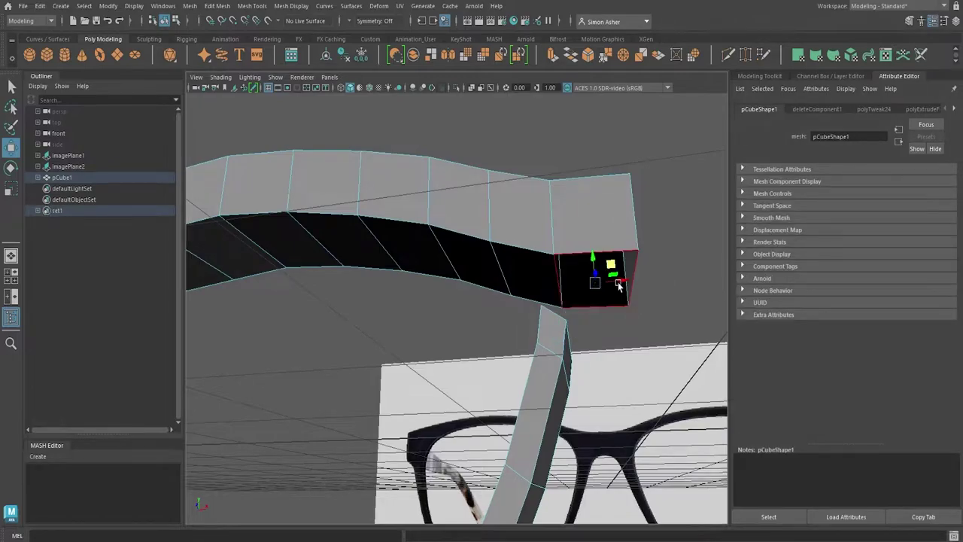
{"action": "left_click_drag", "start_coordinate": [601, 333], "coordinate": [558, 353], "text": "alt"}
{"action": "left_click", "coordinate": [569, 342]}
{"action": "key", "text": "Delete"}
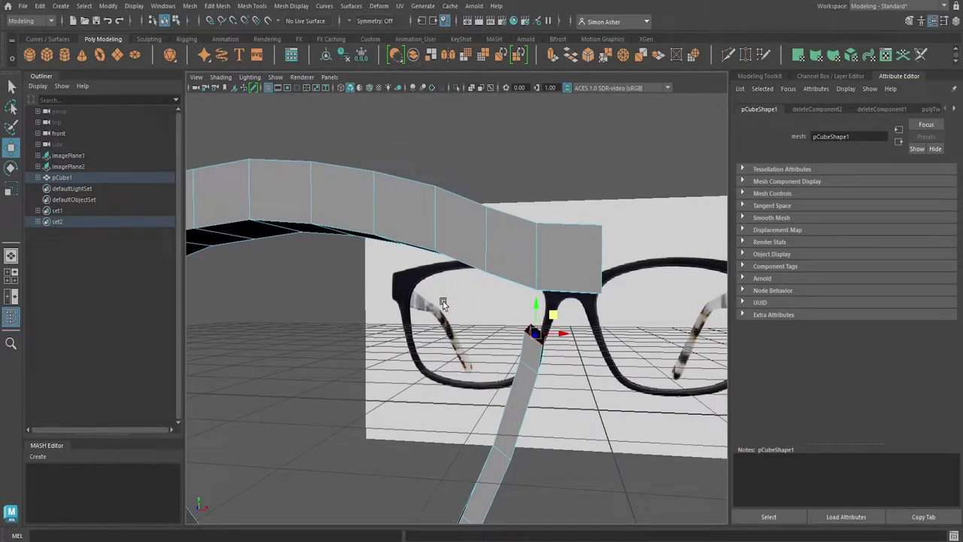
Return to the front view and turn X-Ray shading back on
{"action": "left_click_drag", "start_coordinate": [443, 303], "coordinate": [397, 302], "text": "alt"}
{"action": "key", "text": "space"}
{"action": "left_click_drag", "start_coordinate": [289, 311], "coordinate": [285, 331]}
{"action": "scroll", "coordinate": [366, 310], "scroll_direction": "up", "scroll_amount": 5}
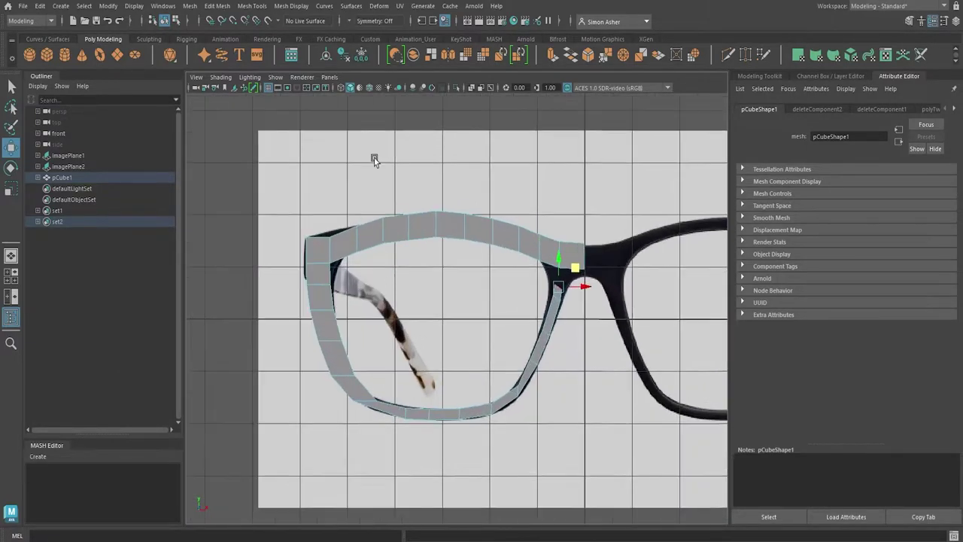
{"action": "left_click", "coordinate": [221, 78]}
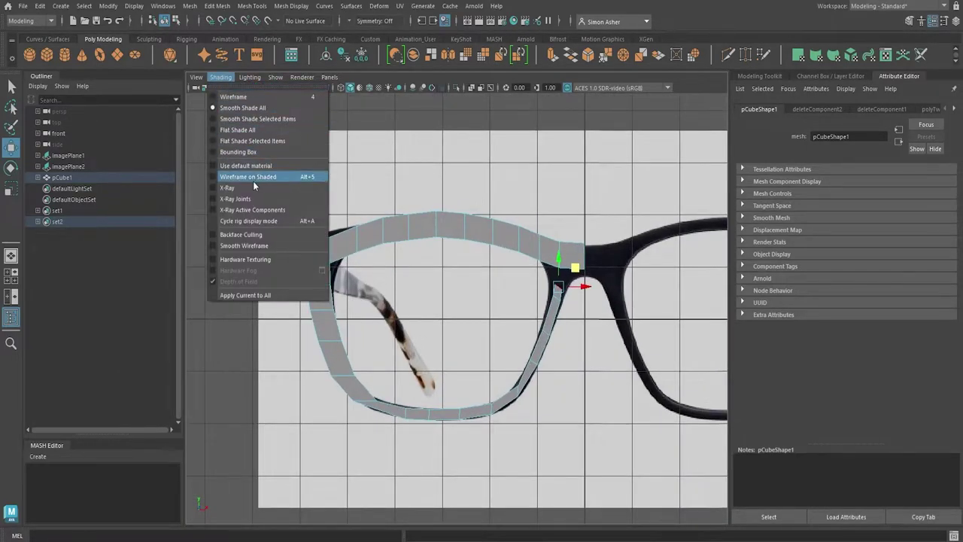
{"action": "left_click", "coordinate": [253, 180]}
Move the vertices of the first two edge columns beyond the corner block onto the upper rim's outline
{"action": "right_click_drag", "start_coordinate": [347, 241], "coordinate": [301, 243]}
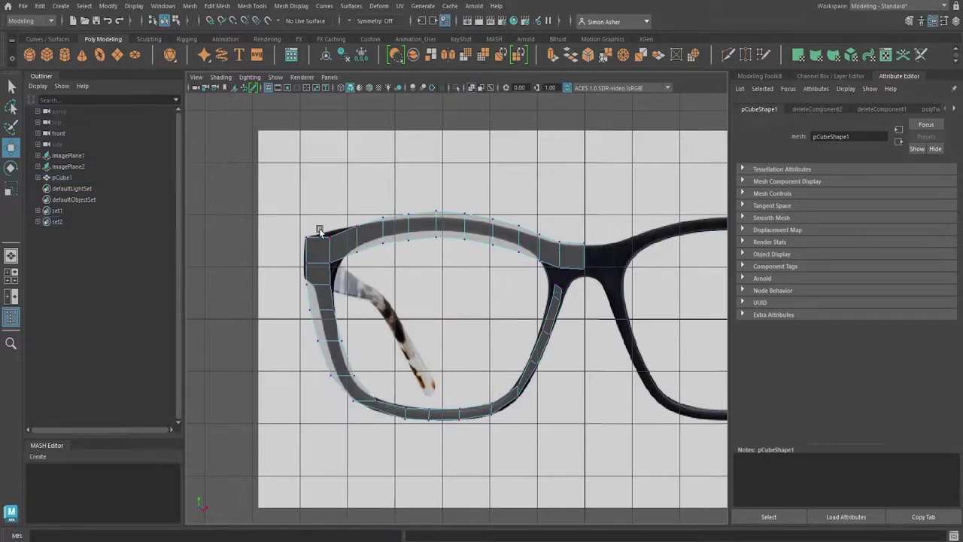
{"action": "scroll", "coordinate": [345, 266], "scroll_direction": "up", "scroll_amount": 4}
{"action": "scroll", "coordinate": [374, 282], "scroll_direction": "up", "scroll_amount": 3}
{"action": "middle_click_drag", "start_coordinate": [344, 266], "coordinate": [422, 304], "text": "alt"}
{"action": "left_click", "coordinate": [354, 210]}
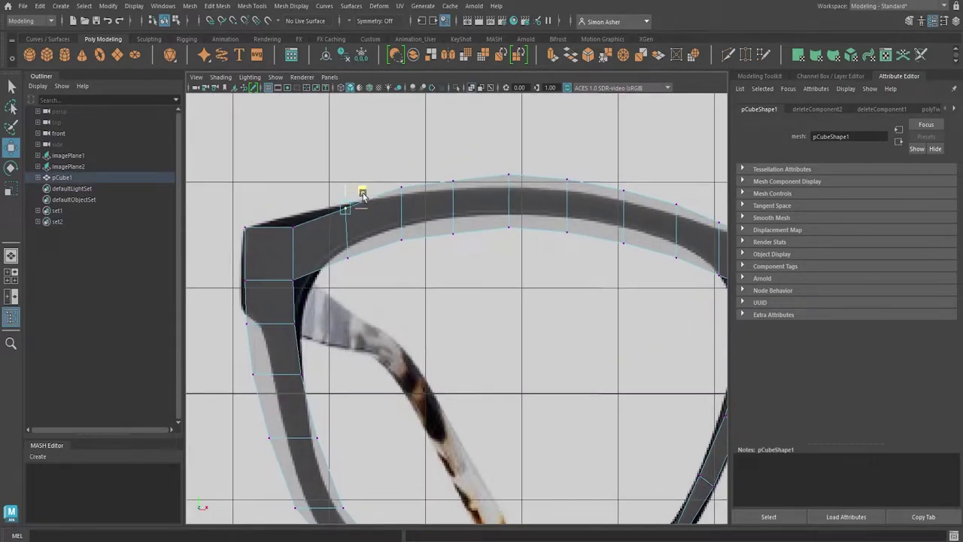
{"action": "left_click", "coordinate": [349, 257]}
{"action": "left_click_drag", "start_coordinate": [364, 239], "coordinate": [361, 230]}
{"action": "left_click", "coordinate": [401, 240]}
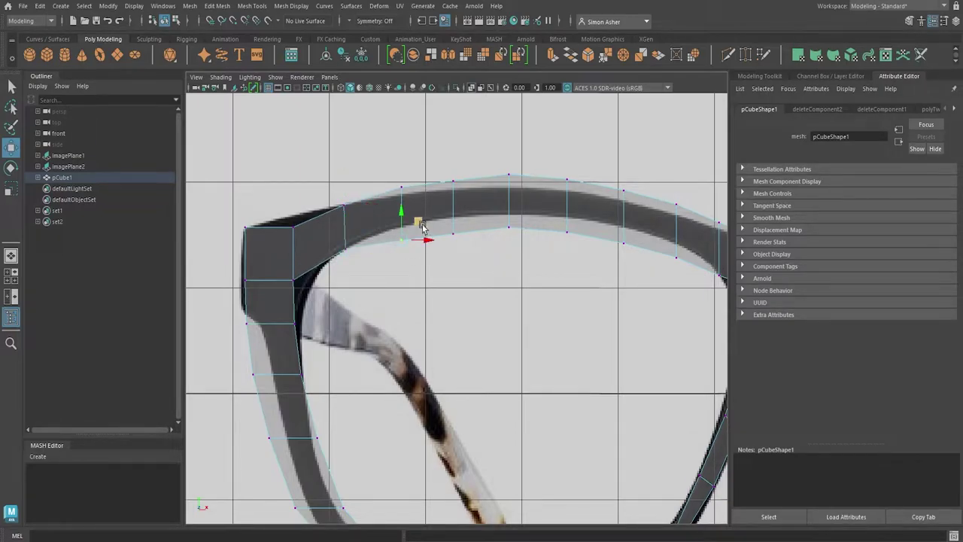
{"action": "left_click_drag", "start_coordinate": [419, 223], "coordinate": [414, 161]}
Move the upper and lower vertices of the next two edge columns, up to the rim's highest point, onto the reference outline
{"action": "left_click", "coordinate": [468, 186]}
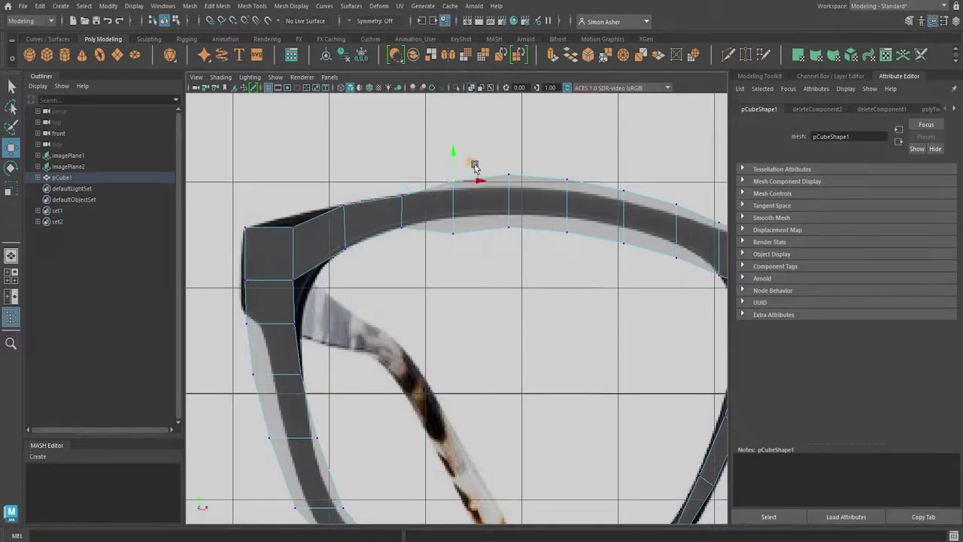
{"action": "left_click_drag", "start_coordinate": [468, 187], "coordinate": [469, 200]}
{"action": "left_click", "coordinate": [450, 231]}
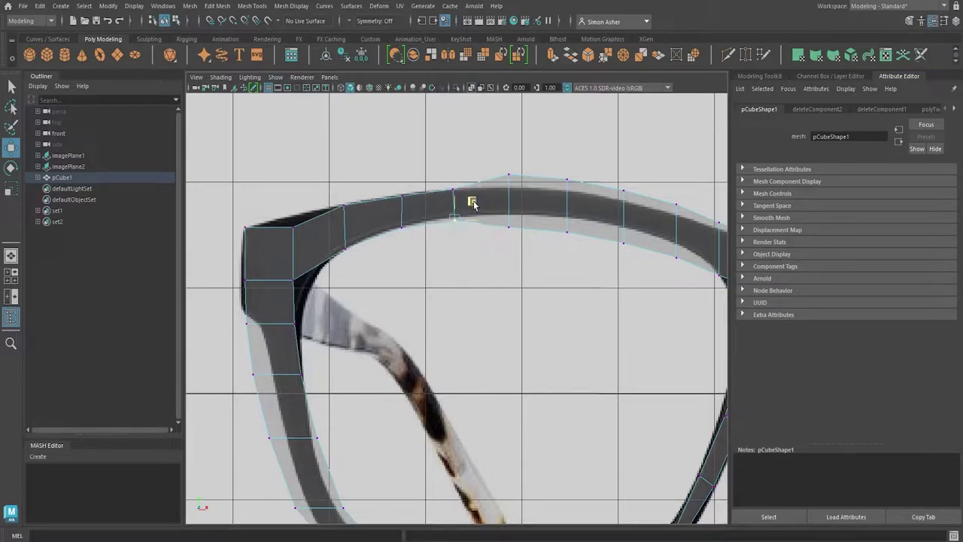
{"action": "left_click", "coordinate": [513, 173]}
{"action": "left_click_drag", "start_coordinate": [528, 157], "coordinate": [529, 171]}
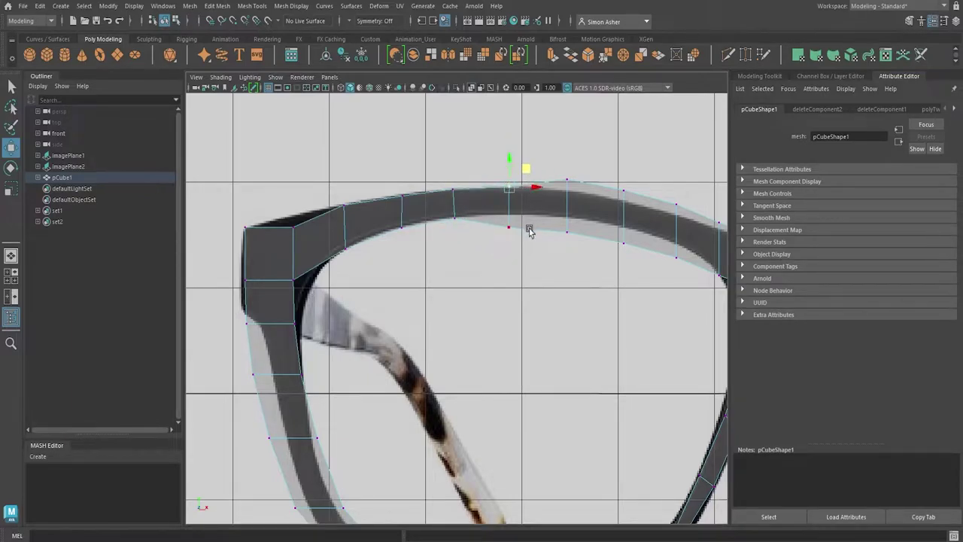
{"action": "left_click", "coordinate": [508, 224]}
{"action": "left_click_drag", "start_coordinate": [526, 212], "coordinate": [527, 199]}
{"action": "middle_click_drag", "start_coordinate": [534, 262], "coordinate": [488, 262], "text": "alt"}
{"action": "left_click", "coordinate": [521, 183]}
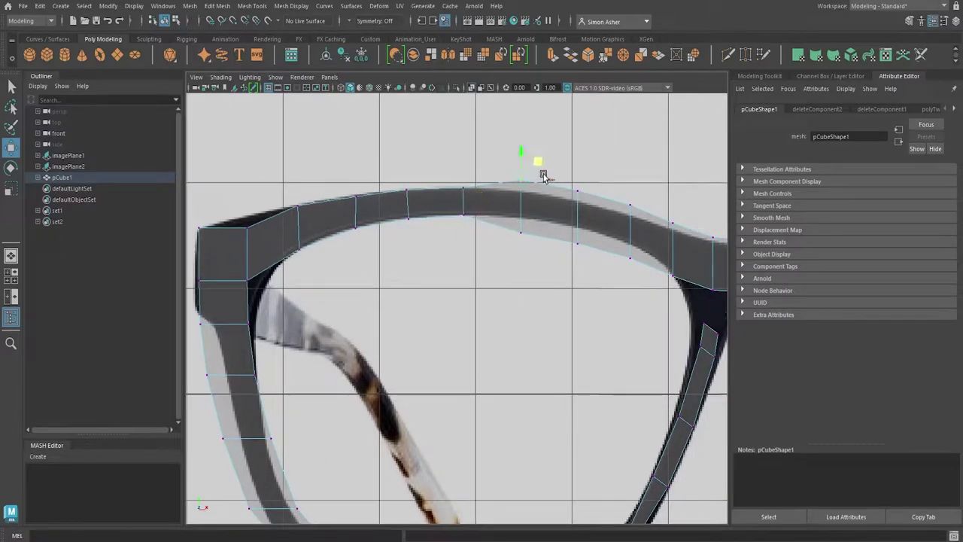
{"action": "left_click", "coordinate": [532, 181]}
{"action": "left_click", "coordinate": [527, 198]}
{"action": "right_click_drag", "start_coordinate": [527, 198], "coordinate": [509, 197]}
{"action": "left_click_drag", "start_coordinate": [538, 161], "coordinate": [537, 179]}
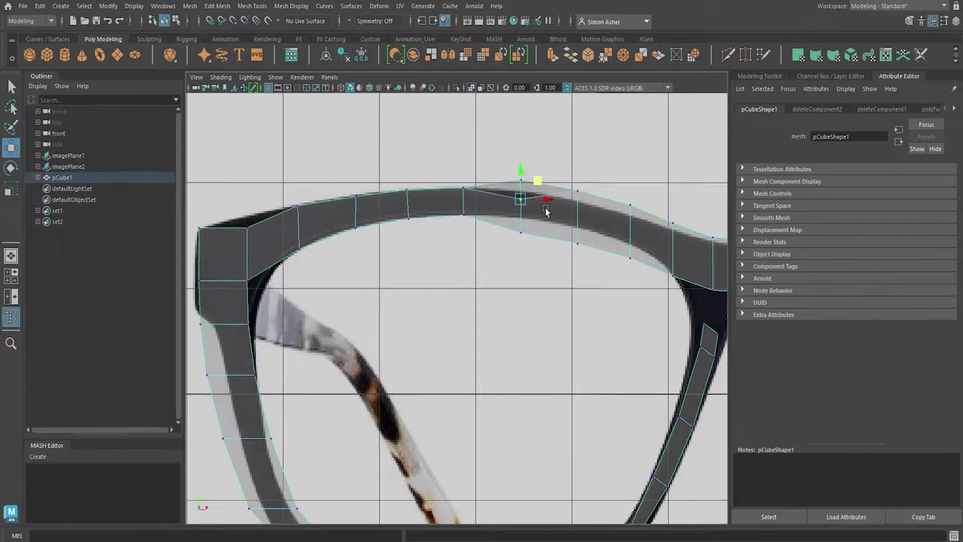
{"action": "left_click", "coordinate": [526, 242]}
{"action": "left_click", "coordinate": [526, 193]}
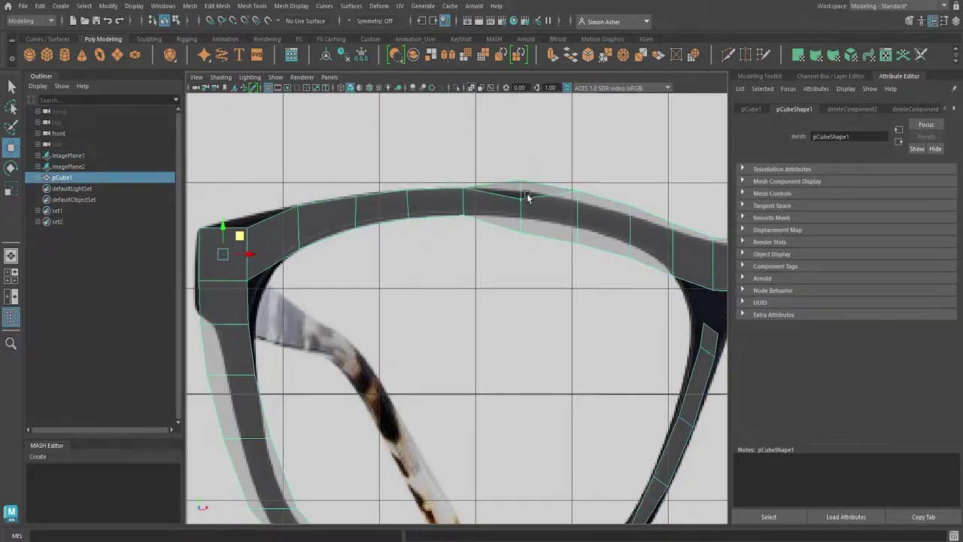
{"action": "key", "text": "ctrl+z"}
{"action": "key", "text": "ctrl+z"}
{"action": "key", "text": "ctrl+z"}
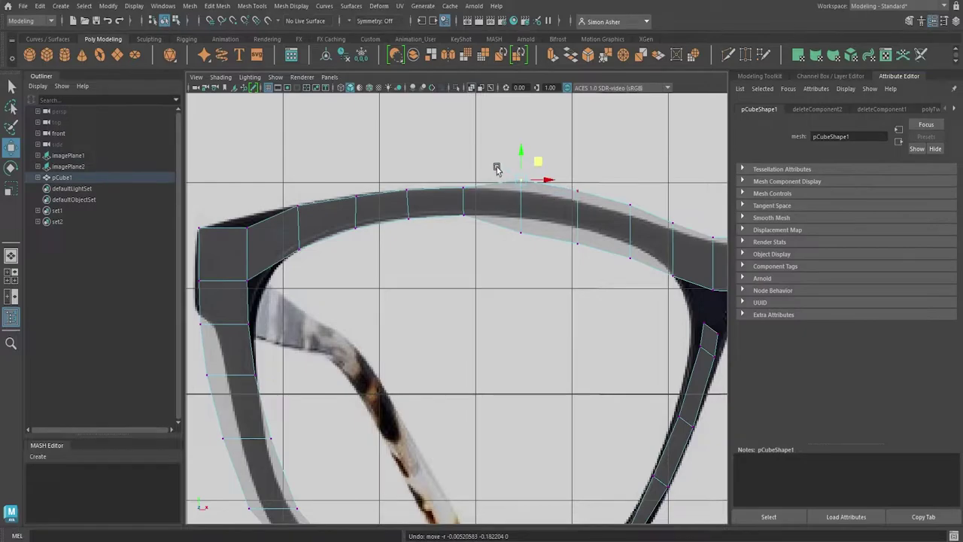
Move the upper and lower vertices of the first two edge columns past the rim's highest point onto the reference outline
{"action": "left_click_drag", "start_coordinate": [537, 163], "coordinate": [537, 202]}
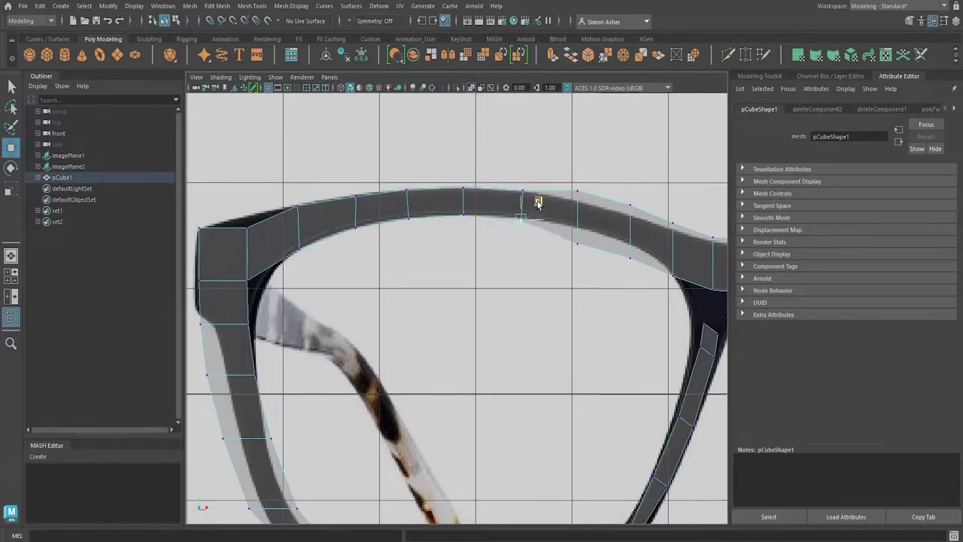
{"action": "left_click", "coordinate": [578, 187]}
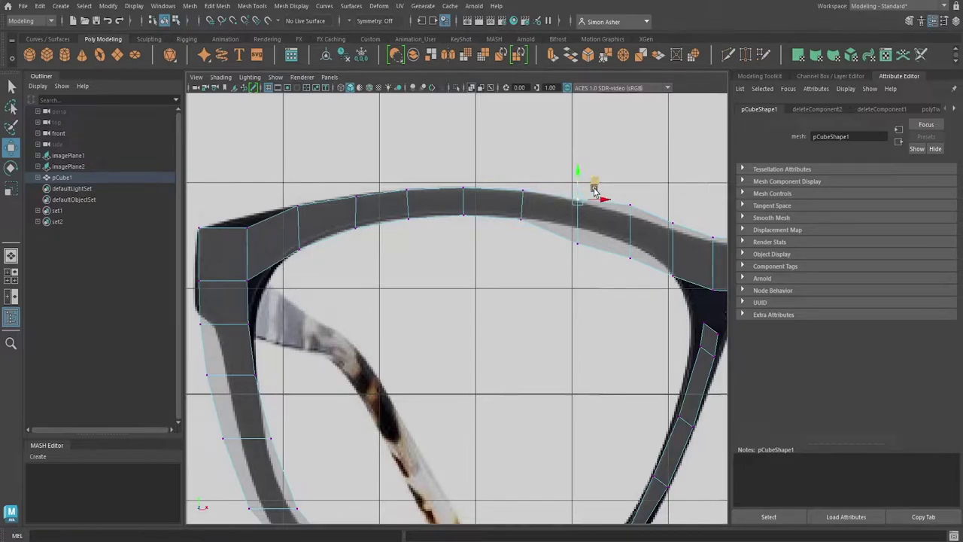
{"action": "left_click", "coordinate": [576, 247]}
{"action": "left_click_drag", "start_coordinate": [594, 226], "coordinate": [594, 210]}
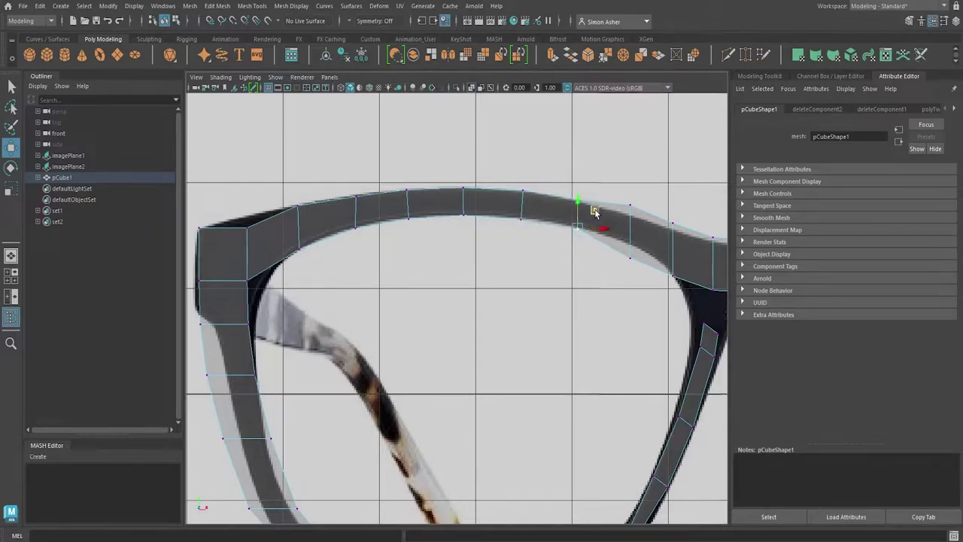
Fit both vertices of the next upper-rim column and the upper vertex of the column where the bridge begins to the reference outline
{"action": "middle_click_drag", "start_coordinate": [566, 307], "coordinate": [475, 294], "text": "alt"}
{"action": "left_click_drag", "start_coordinate": [531, 184], "coordinate": [560, 188]}
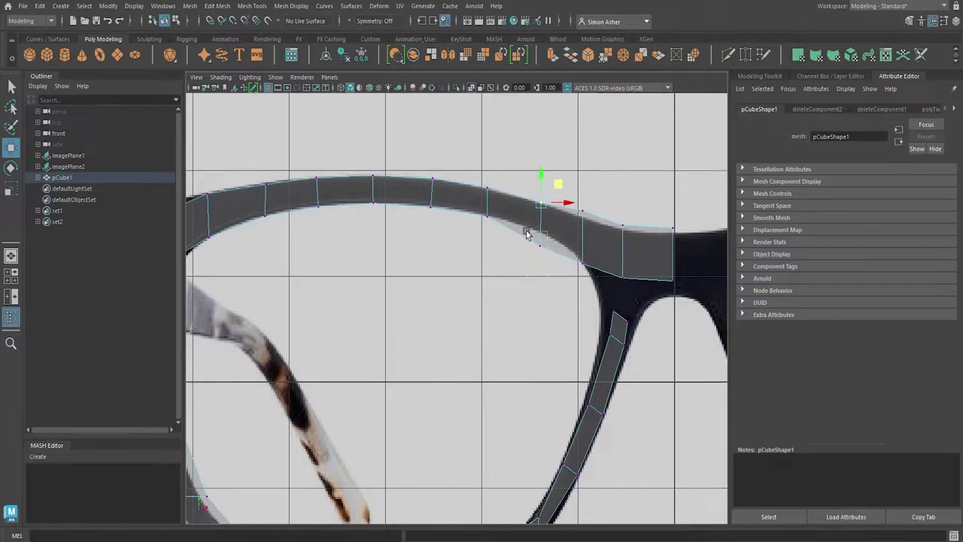
{"action": "left_click_drag", "start_coordinate": [527, 233], "coordinate": [558, 215]}
{"action": "middle_click_drag", "start_coordinate": [539, 283], "coordinate": [518, 283], "text": "alt"}
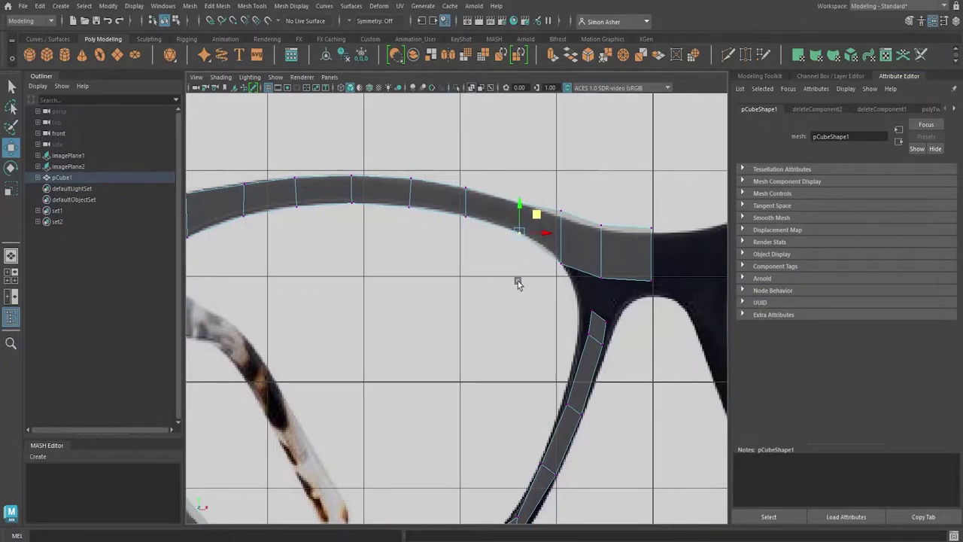
{"action": "left_click_drag", "start_coordinate": [578, 223], "coordinate": [580, 201]}
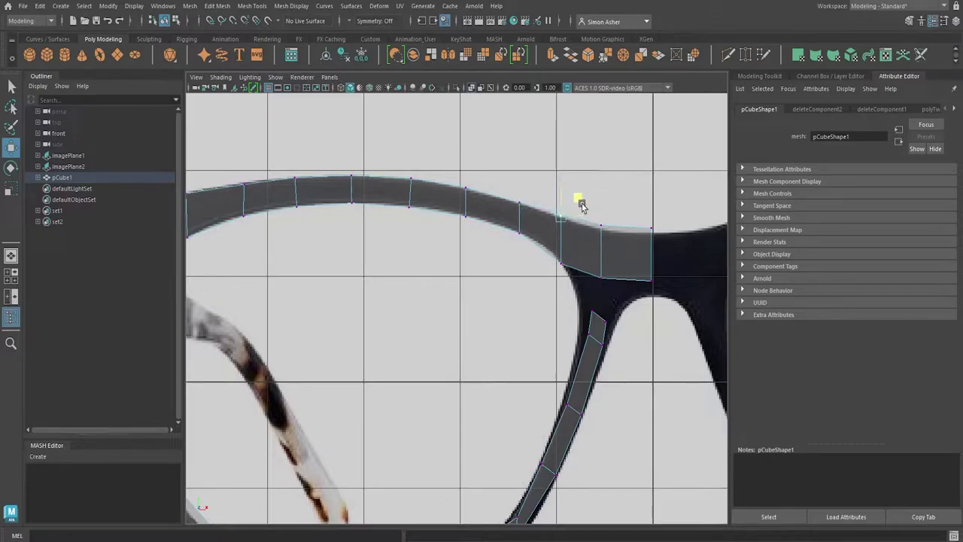
Move the corner block's lower inner vertex and the inner vertex below it onto the edge of the lens opening
{"action": "scroll", "coordinate": [451, 316], "scroll_direction": "down", "scroll_amount": 5}
{"action": "scroll", "coordinate": [417, 301], "scroll_direction": "up", "scroll_amount": 6}
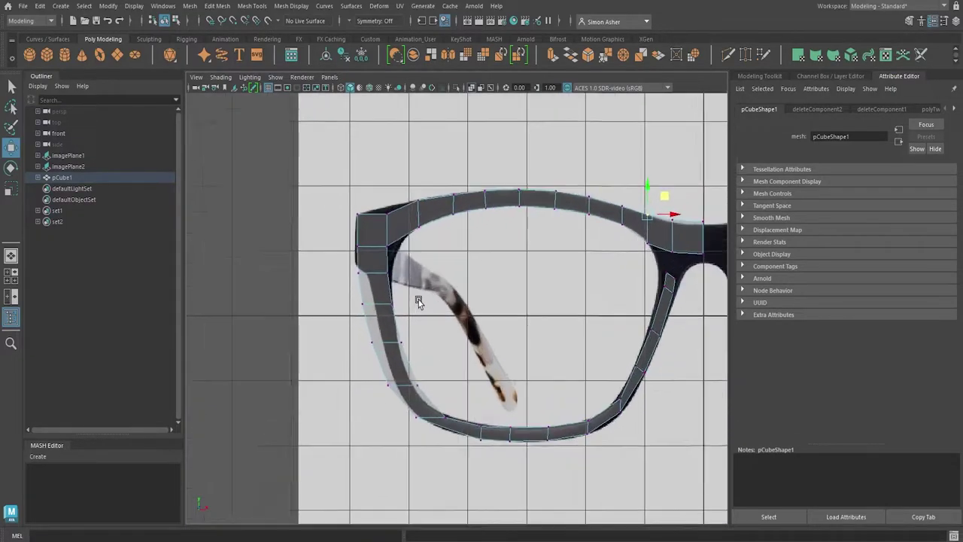
{"action": "scroll", "coordinate": [494, 322], "scroll_direction": "up", "scroll_amount": 2}
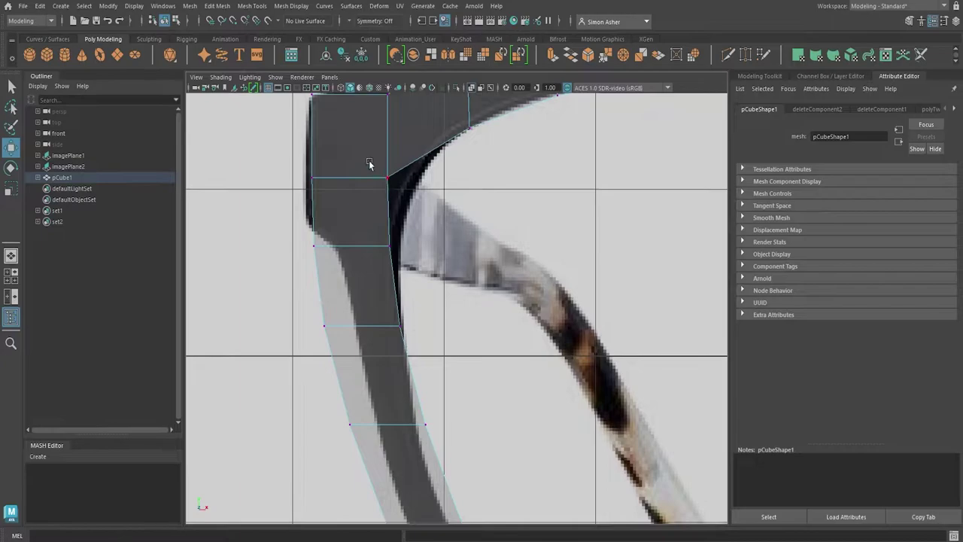
{"action": "left_click", "coordinate": [387, 178]}
{"action": "left_click_drag", "start_coordinate": [408, 162], "coordinate": [431, 176]}
{"action": "middle_click_drag", "start_coordinate": [450, 221], "coordinate": [467, 220], "text": "alt"}
{"action": "left_click_drag", "start_coordinate": [416, 255], "coordinate": [431, 229]}
Adjust the outer vertices at and just below the corner block's lower edge to follow the frame's outer outline
{"action": "middle_click_drag", "start_coordinate": [454, 273], "coordinate": [503, 297], "text": "alt"}
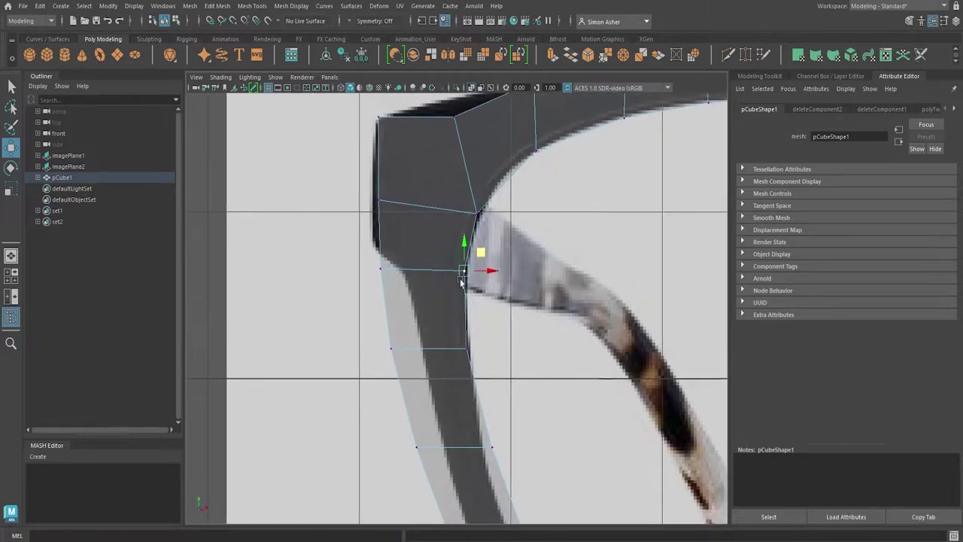
{"action": "left_click", "coordinate": [384, 269]}
{"action": "left_click_drag", "start_coordinate": [397, 251], "coordinate": [392, 238]}
{"action": "left_click_drag", "start_coordinate": [370, 184], "coordinate": [390, 184]}
{"action": "middle_click_drag", "start_coordinate": [447, 206], "coordinate": [449, 258], "text": "alt"}
{"action": "left_click_drag", "start_coordinate": [437, 148], "coordinate": [470, 141]}
Narrow the next two edge rows down the outer side rim by moving their inner and outer vertices onto the reference outline
{"action": "middle_click_drag", "start_coordinate": [483, 401], "coordinate": [450, 307], "text": "alt"}
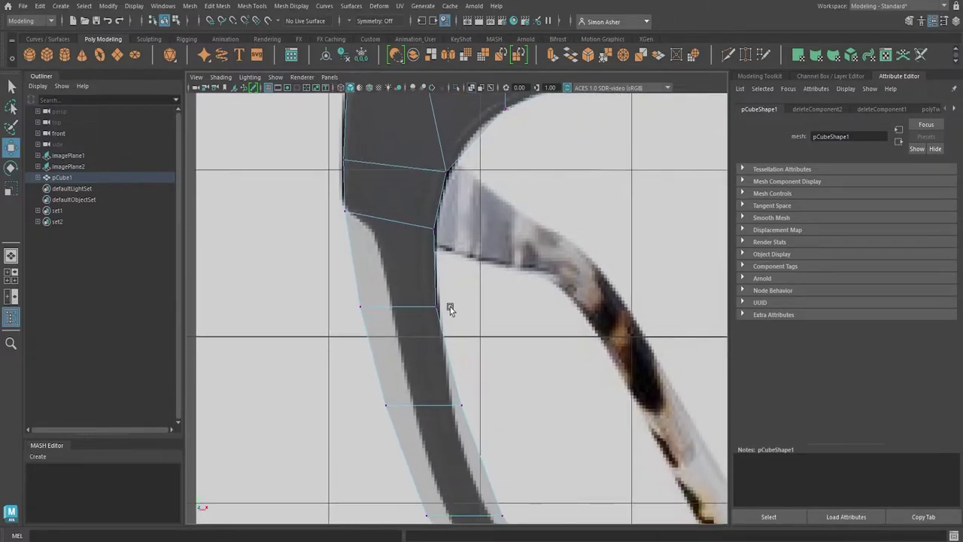
{"action": "left_click_drag", "start_coordinate": [416, 293], "coordinate": [446, 320]}
{"action": "left_click_drag", "start_coordinate": [351, 296], "coordinate": [408, 288]}
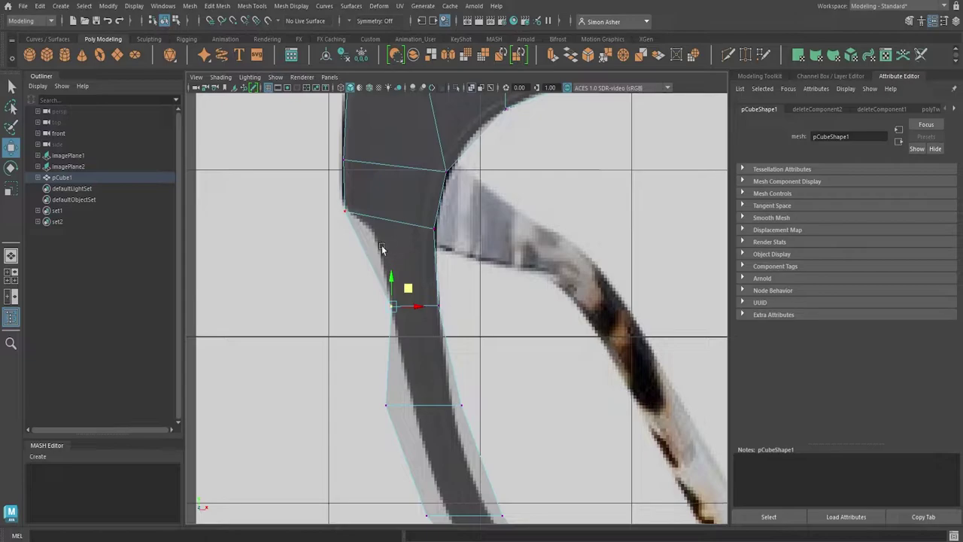
{"action": "middle_click_drag", "start_coordinate": [464, 329], "coordinate": [449, 263], "text": "alt"}
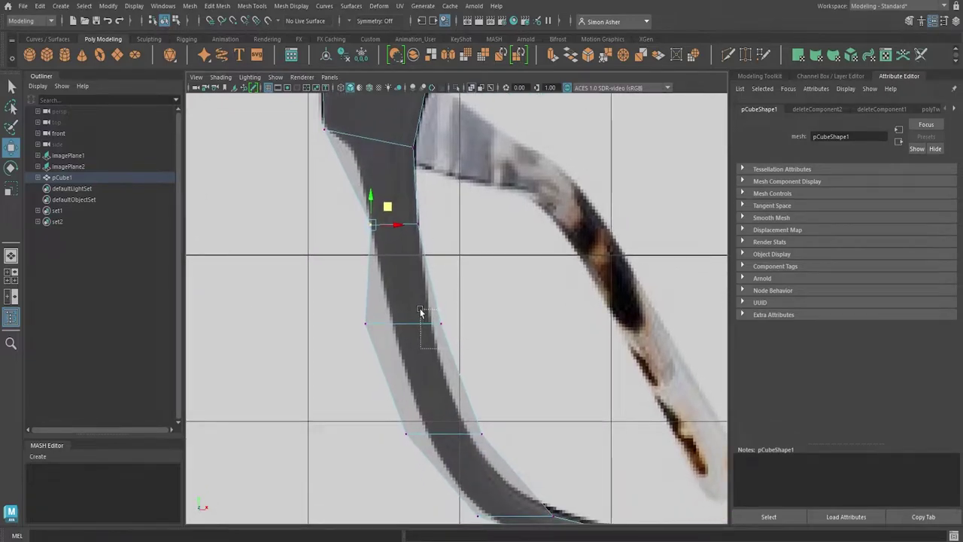
{"action": "left_click_drag", "start_coordinate": [420, 309], "coordinate": [451, 346]}
{"action": "left_click_drag", "start_coordinate": [458, 308], "coordinate": [449, 309]}
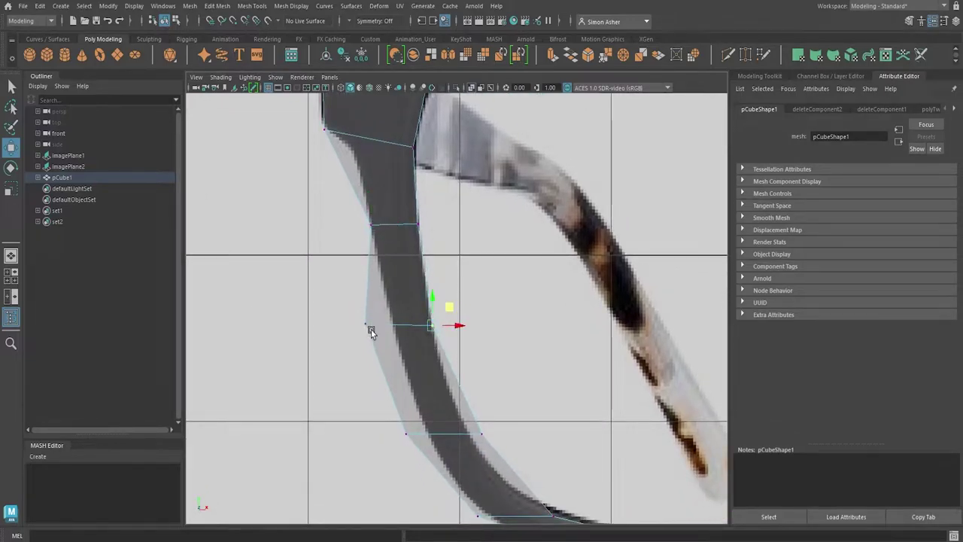
{"action": "left_click", "coordinate": [369, 328]}
{"action": "left_click_drag", "start_coordinate": [382, 307], "coordinate": [411, 305]}
Move the inner and outer vertices of the two edge rows around the outer lower bend onto the reference outline
{"action": "middle_click_drag", "start_coordinate": [424, 370], "coordinate": [422, 320], "text": "alt"}
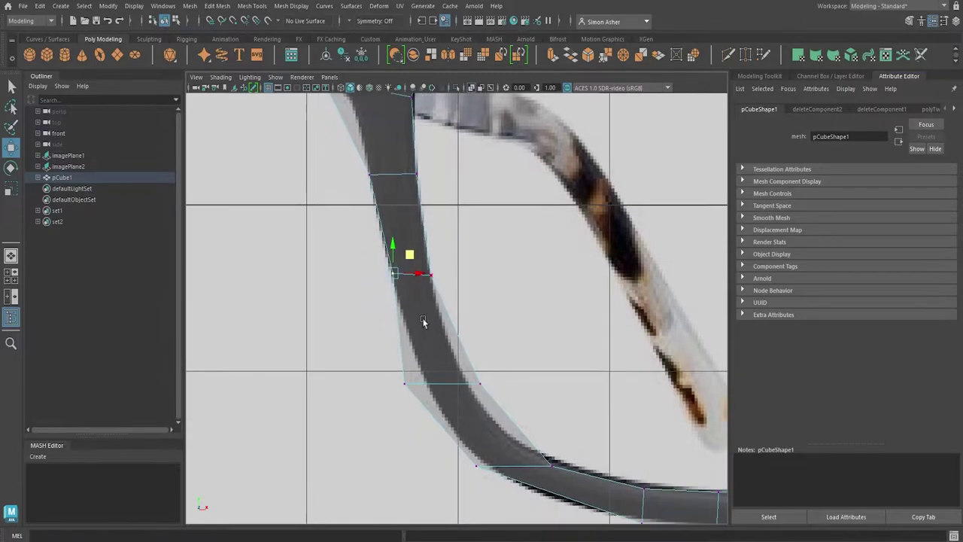
{"action": "left_click", "coordinate": [404, 384]}
{"action": "middle_click_drag", "start_coordinate": [431, 382], "coordinate": [446, 367]}
{"action": "left_click_drag", "start_coordinate": [496, 367], "coordinate": [484, 363]}
{"action": "middle_click_drag", "start_coordinate": [505, 376], "coordinate": [458, 298], "text": "alt"}
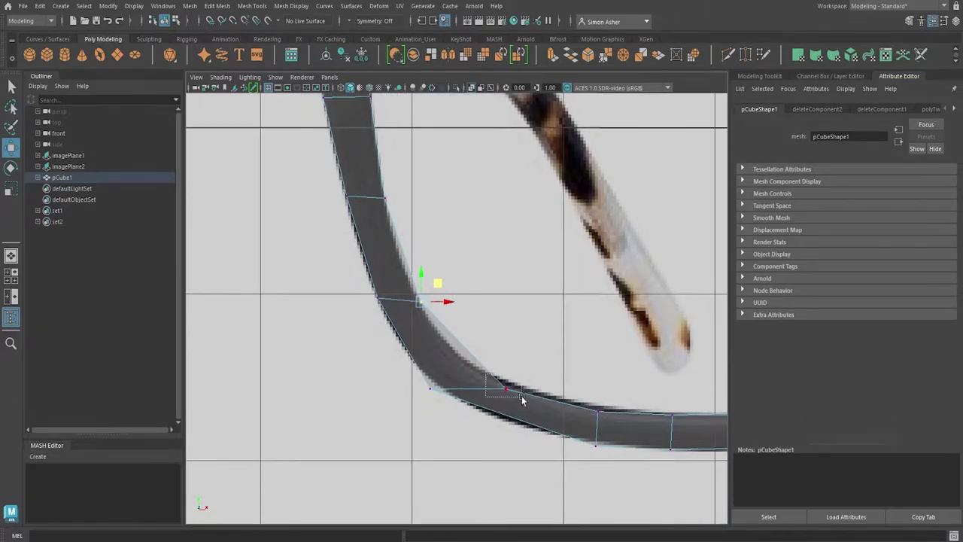
{"action": "left_click_drag", "start_coordinate": [485, 374], "coordinate": [521, 396]}
{"action": "middle_click_drag", "start_coordinate": [521, 378], "coordinate": [507, 361]}
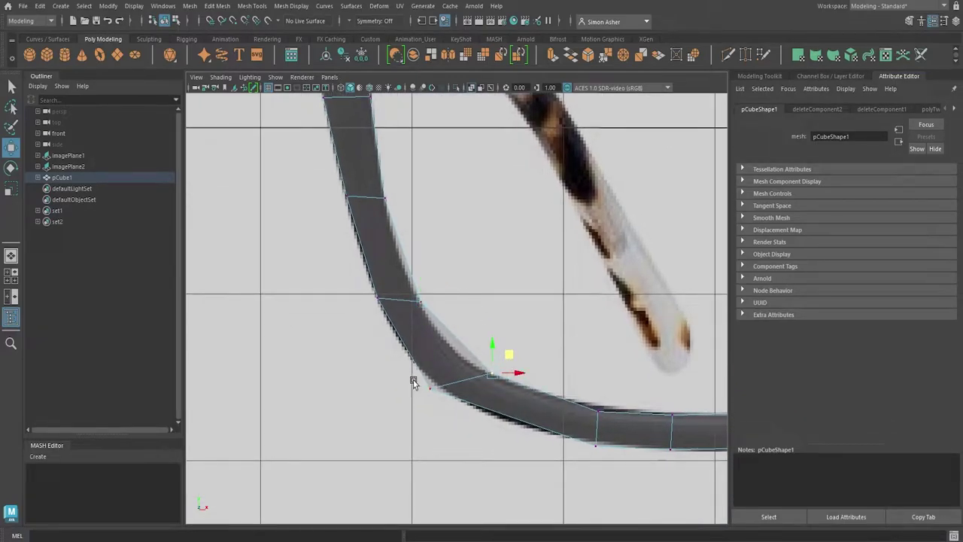
{"action": "left_click_drag", "start_coordinate": [412, 383], "coordinate": [446, 406]}
{"action": "middle_click_drag", "start_coordinate": [438, 352], "coordinate": [450, 354]}
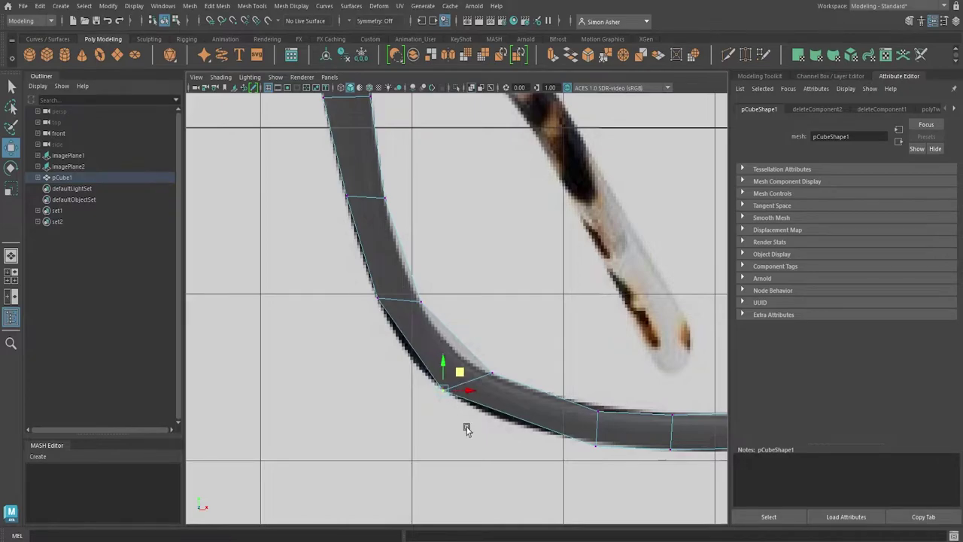
Nudge the upper vertex of the first bottom-rim column after the outer bend onto the reference outline
{"action": "middle_click_drag", "start_coordinate": [466, 427], "coordinate": [479, 388], "text": "alt"}
{"action": "left_click_drag", "start_coordinate": [487, 344], "coordinate": [527, 361]}
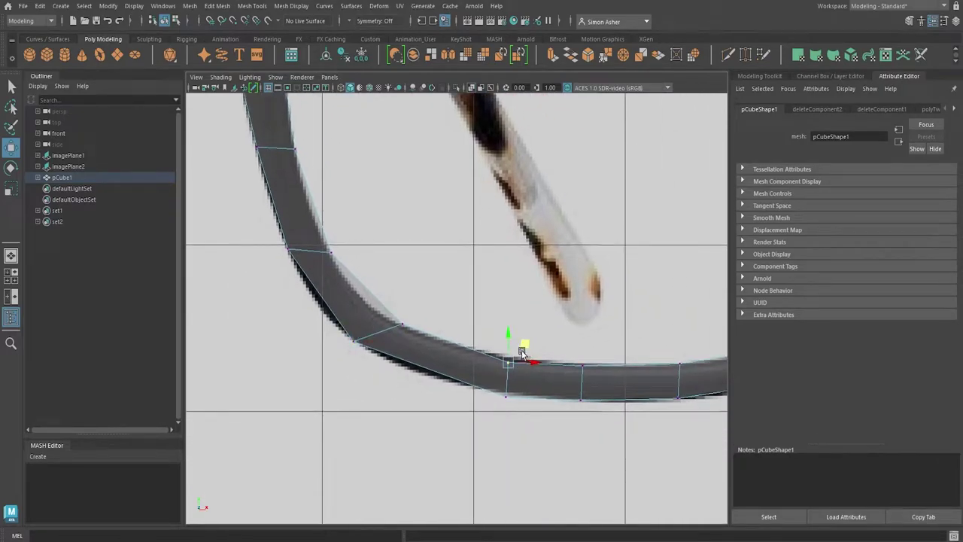
{"action": "left_click", "coordinate": [509, 368]}
{"action": "left_click", "coordinate": [509, 376]}
{"action": "right_click_drag", "start_coordinate": [503, 229], "coordinate": [454, 229]}
Move the outer and inner vertices of the edge at the inner lower bend onto the reference outline
{"action": "middle_click_drag", "start_coordinate": [528, 419], "coordinate": [376, 422], "text": "alt"}
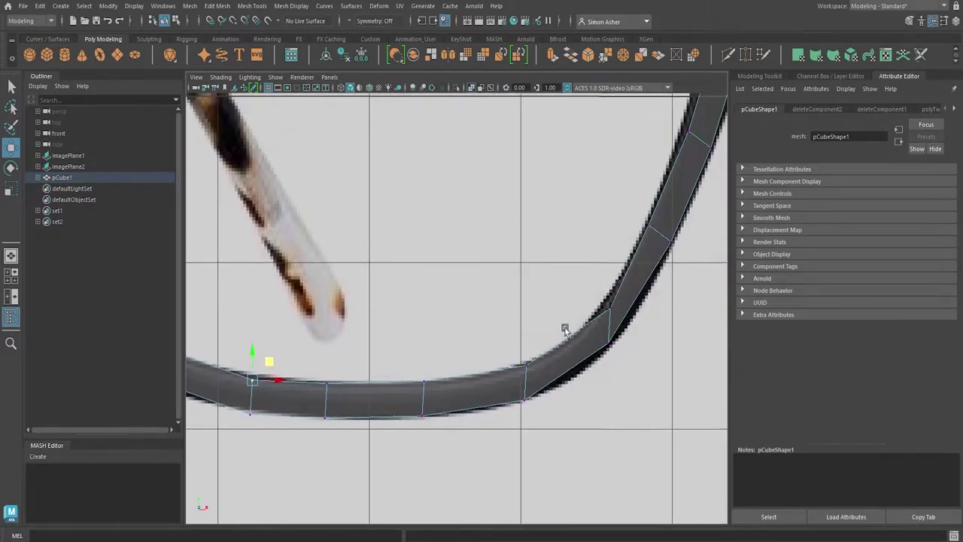
{"action": "left_click_drag", "start_coordinate": [600, 340], "coordinate": [625, 330]}
{"action": "left_click_drag", "start_coordinate": [601, 294], "coordinate": [621, 314]}
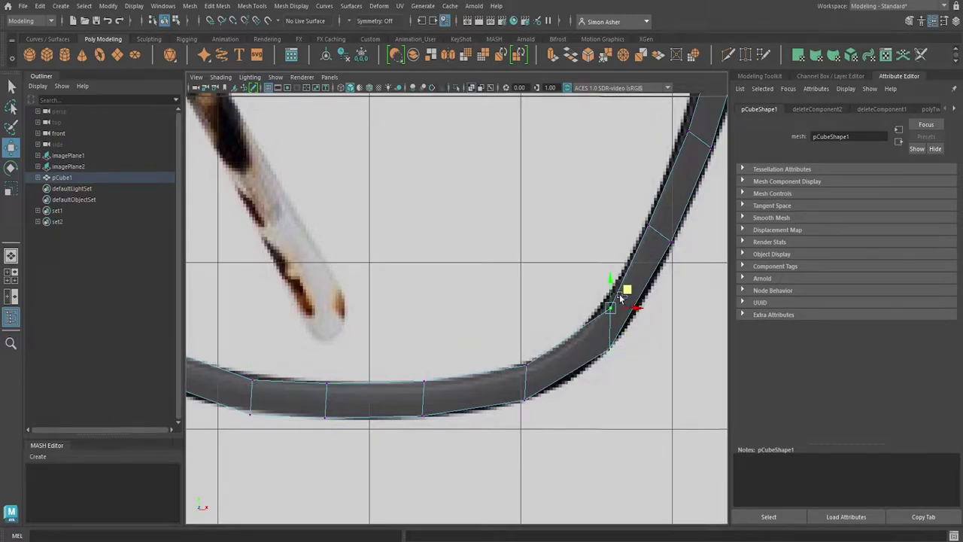
{"action": "left_click", "coordinate": [614, 316]}
{"action": "left_click", "coordinate": [614, 316]}
{"action": "right_click_drag", "start_coordinate": [614, 316], "coordinate": [578, 233]}
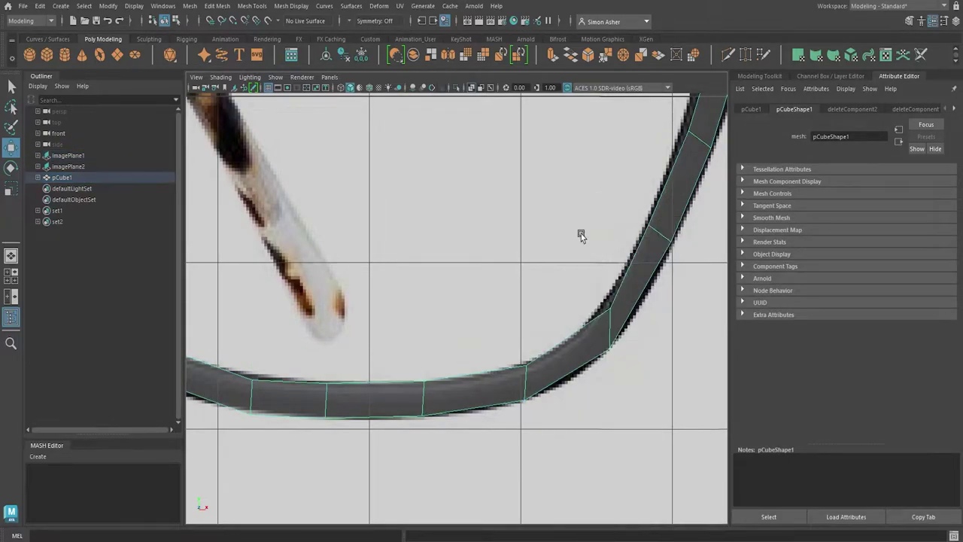
{"action": "left_click", "coordinate": [602, 301]}
Fit the vertices of the next two edge rows up the nose-side rim to the reference outline
{"action": "middle_click_drag", "start_coordinate": [628, 295], "coordinate": [522, 394], "text": "alt"}
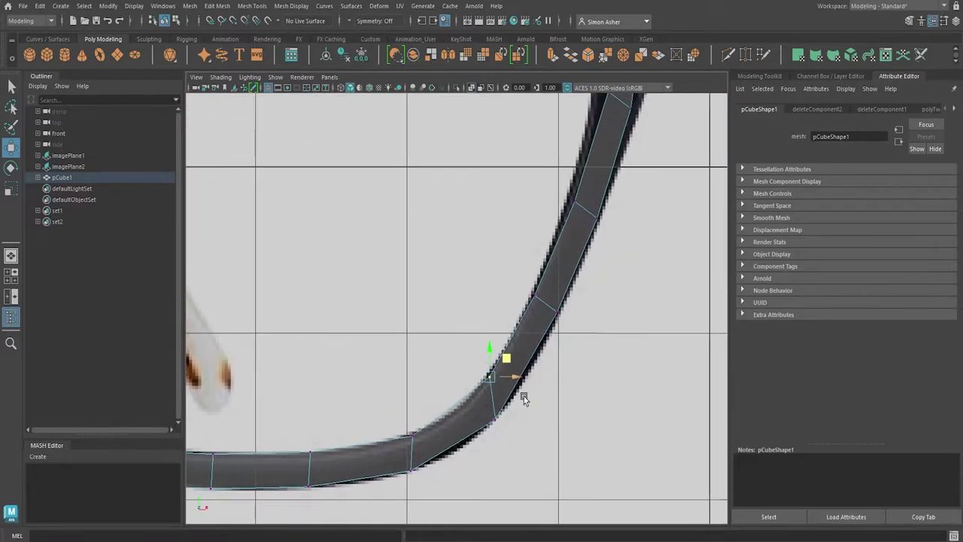
{"action": "left_click", "coordinate": [555, 309]}
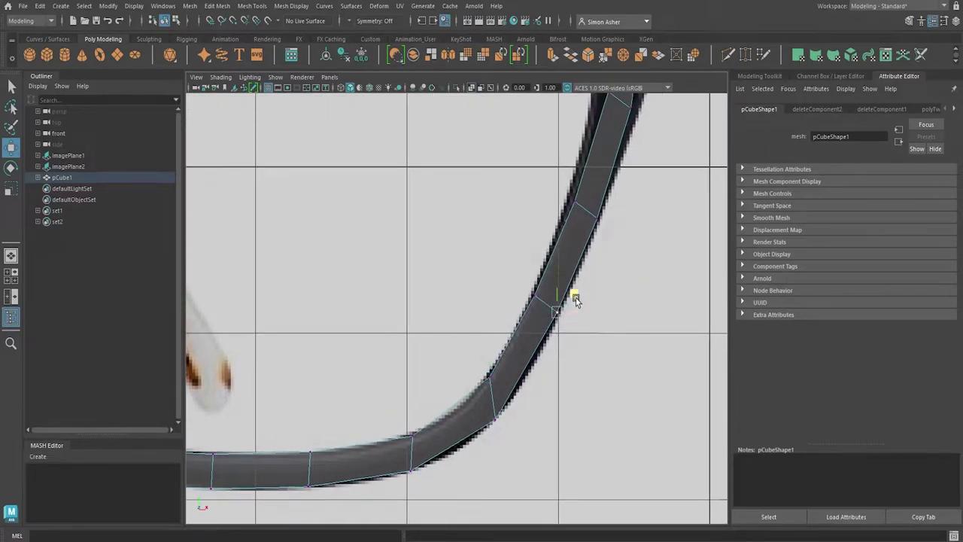
{"action": "middle_click_drag", "start_coordinate": [589, 314], "coordinate": [538, 362], "text": "alt"}
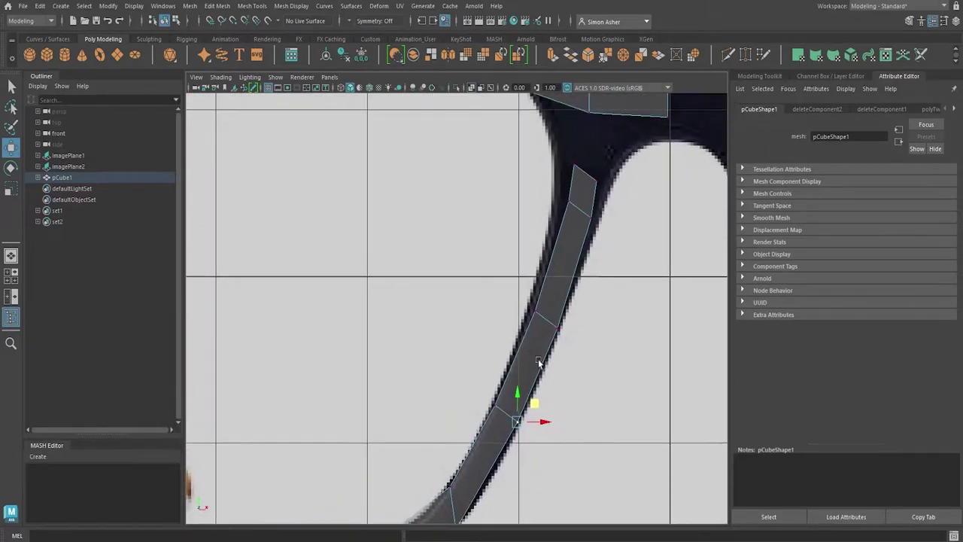
{"action": "left_click", "coordinate": [530, 311]}
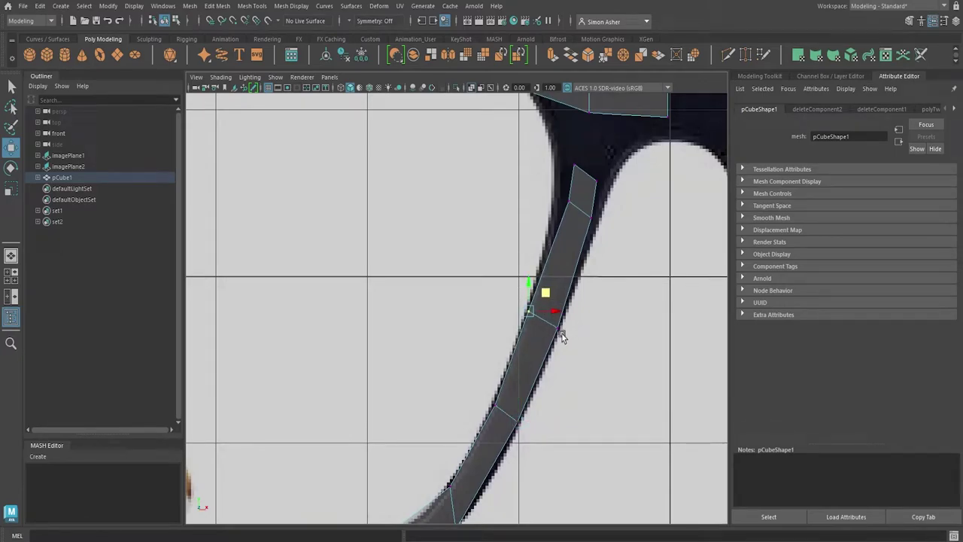
{"action": "left_click", "coordinate": [561, 332]}
{"action": "left_click_drag", "start_coordinate": [573, 309], "coordinate": [575, 309]}
Widen the top two edge rows of the nose-side rim by moving their vertices out to the reference outline
{"action": "middle_click_drag", "start_coordinate": [583, 316], "coordinate": [576, 379], "text": "alt"}
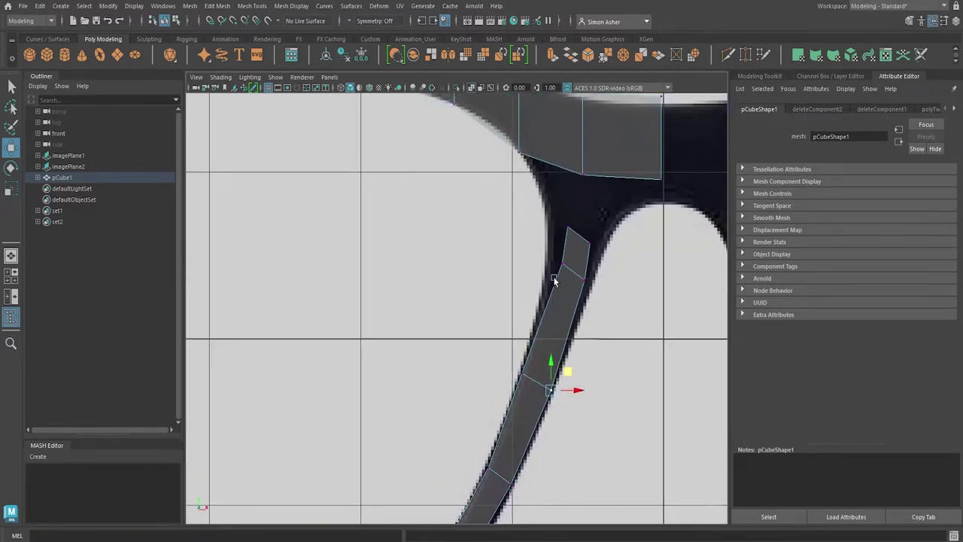
{"action": "left_click", "coordinate": [561, 263]}
{"action": "left_click_drag", "start_coordinate": [580, 250], "coordinate": [605, 268]}
{"action": "left_click", "coordinate": [581, 277]}
{"action": "middle_click_drag", "start_coordinate": [603, 273], "coordinate": [601, 336], "text": "alt"}
{"action": "left_click_drag", "start_coordinate": [555, 277], "coordinate": [570, 265]}
{"action": "left_click", "coordinate": [587, 305]}
{"action": "left_click", "coordinate": [555, 293]}
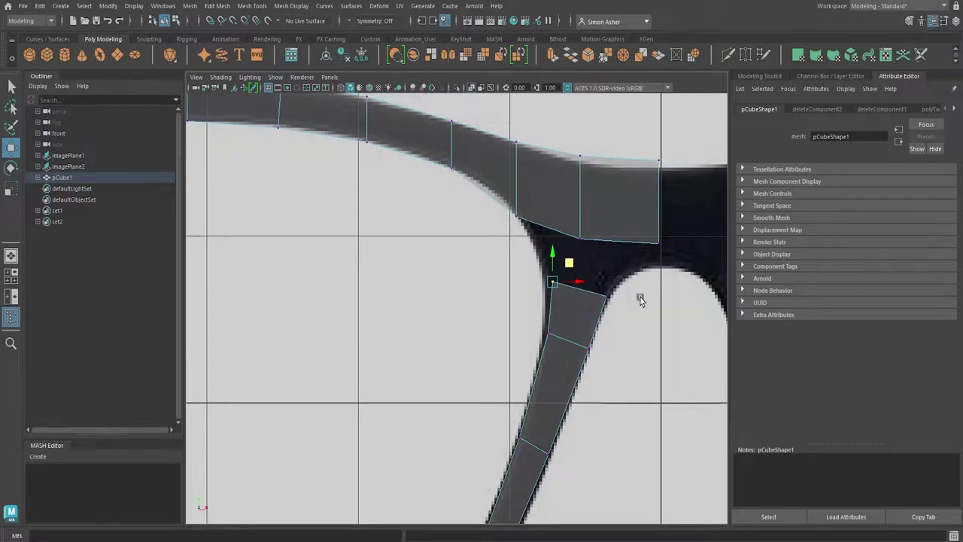
Return to the perspective view and turn X-Ray shading off, framing the gap between the bridge and the nose-side rim
{"action": "key", "text": "space"}
{"action": "left_click_drag", "start_coordinate": [462, 291], "coordinate": [461, 279]}
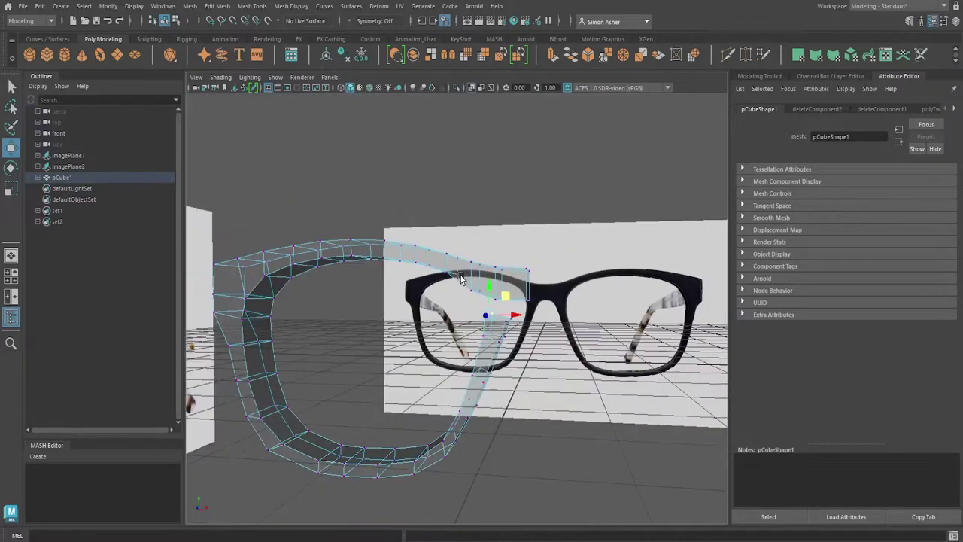
{"action": "left_click", "coordinate": [220, 77]}
{"action": "left_click", "coordinate": [260, 188]}
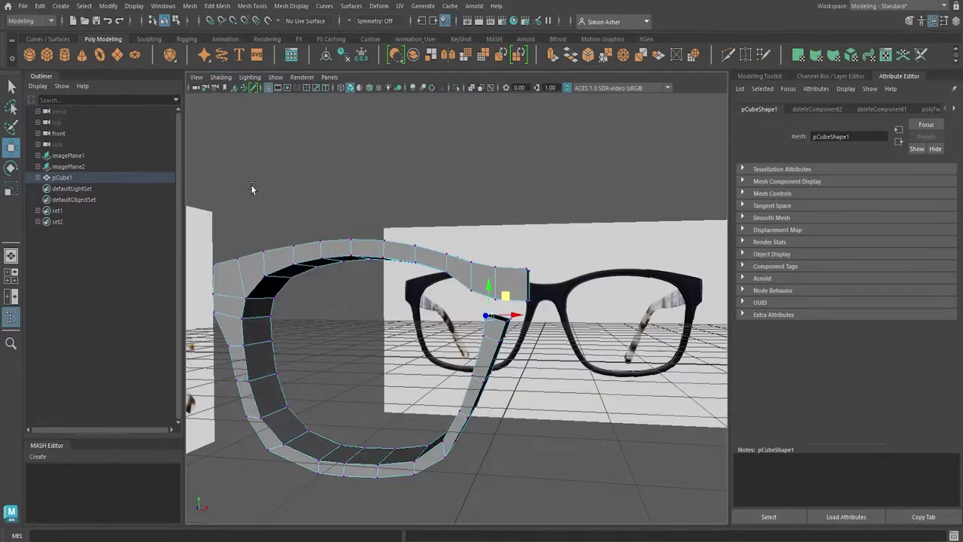
{"action": "mouse_move", "coordinate": [276, 207]}
{"action": "left_mouse_down", "text": "alt"}
{"action": "mouse_move", "coordinate": [305, 201]}
{"action": "mouse_move", "coordinate": [301, 226]}
{"action": "mouse_move", "coordinate": [279, 202]}
{"action": "mouse_move", "coordinate": [288, 215]}
{"action": "left_mouse_up", "text": "alt"}
{"action": "scroll", "coordinate": [421, 298], "scroll_direction": "up", "scroll_amount": 3}
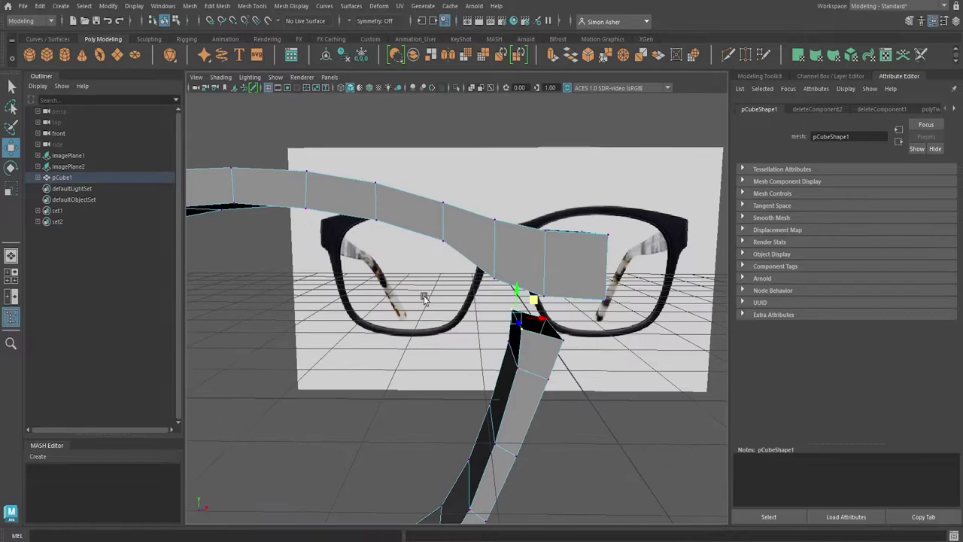
{"action": "middle_click_drag", "start_coordinate": [423, 299], "coordinate": [362, 313], "text": "alt"}
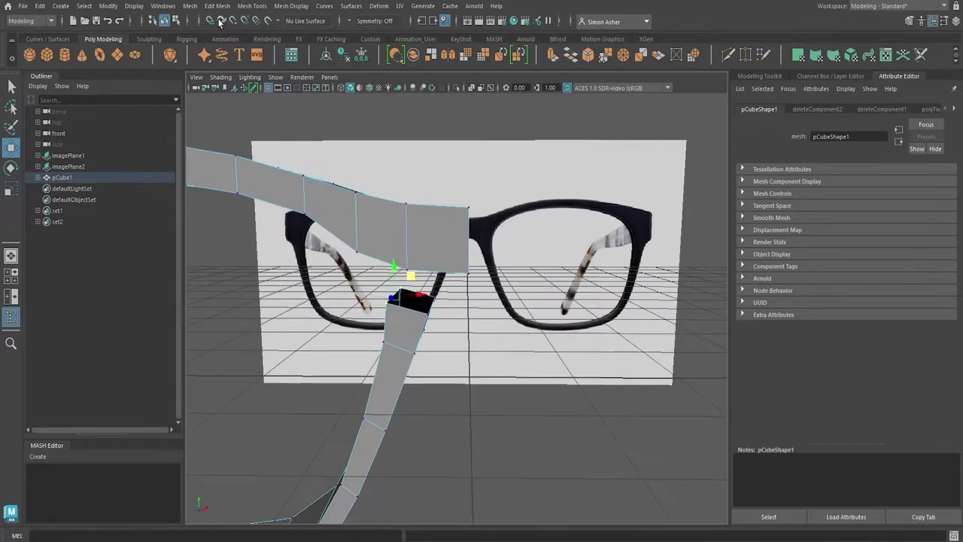
Try to target-weld the open top vertices of the nose-side rim to the vertices on the bridge's underside
{"action": "left_click", "coordinate": [252, 6]}
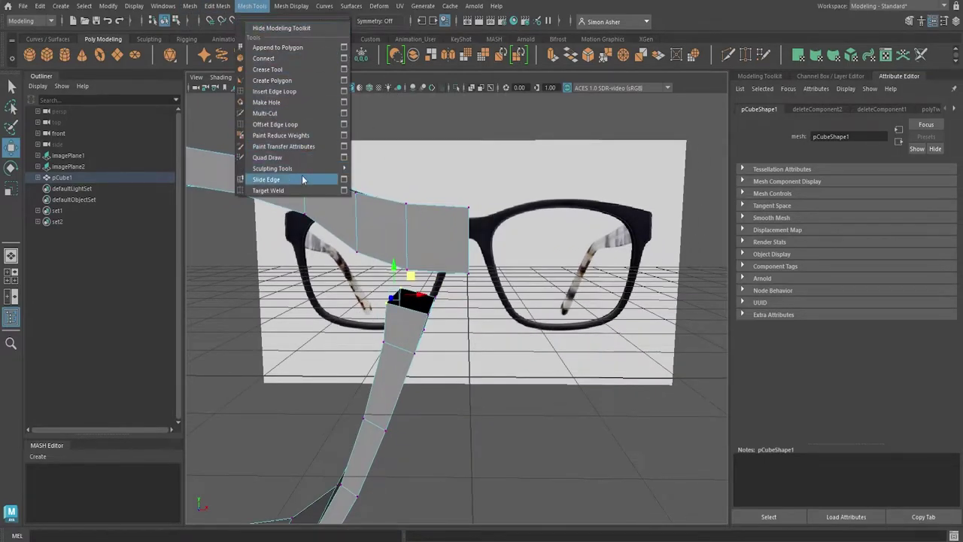
{"action": "left_click", "coordinate": [267, 179]}
{"action": "scroll", "coordinate": [378, 282], "scroll_direction": "up", "scroll_amount": 2}
{"action": "left_click_drag", "start_coordinate": [400, 334], "coordinate": [371, 325], "text": "alt"}
{"action": "left_click_drag", "start_coordinate": [404, 279], "coordinate": [404, 277]}
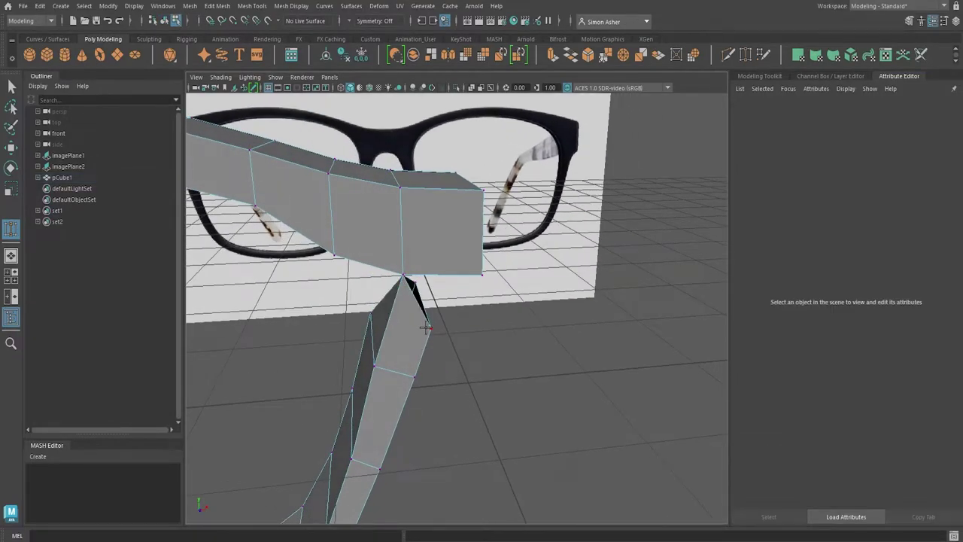
{"action": "left_click_drag", "start_coordinate": [479, 278], "coordinate": [242, 308], "text": "alt"}
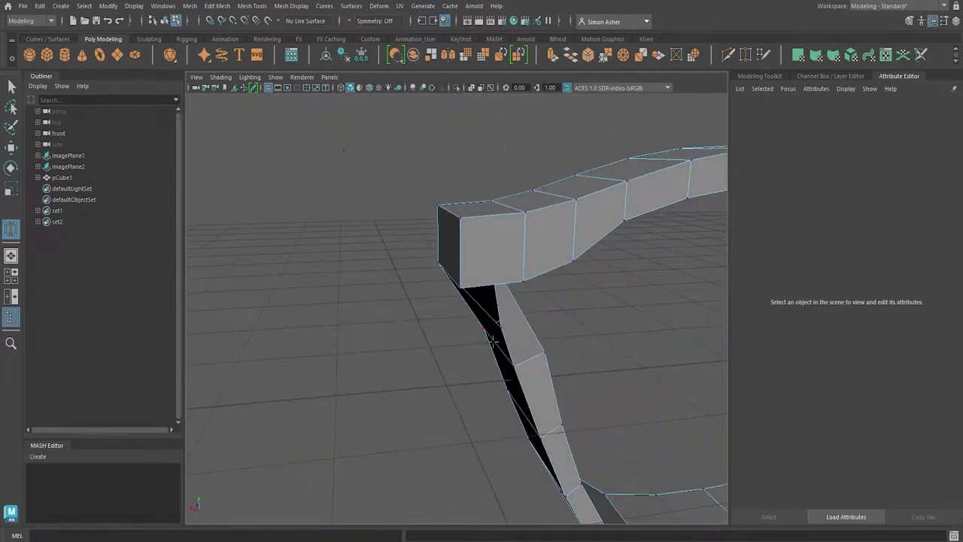
Undo the last vertex welds between the nose-side rim and the bridge
{"action": "key", "text": "ctrl+z"}
{"action": "key", "text": "ctrl+z"}
{"action": "key", "text": "ctrl+z"}
Target-weld each open top vertex of the nose-side rim to its matching vertex on the underside of the bridge end block
{"action": "left_click", "coordinate": [562, 323]}
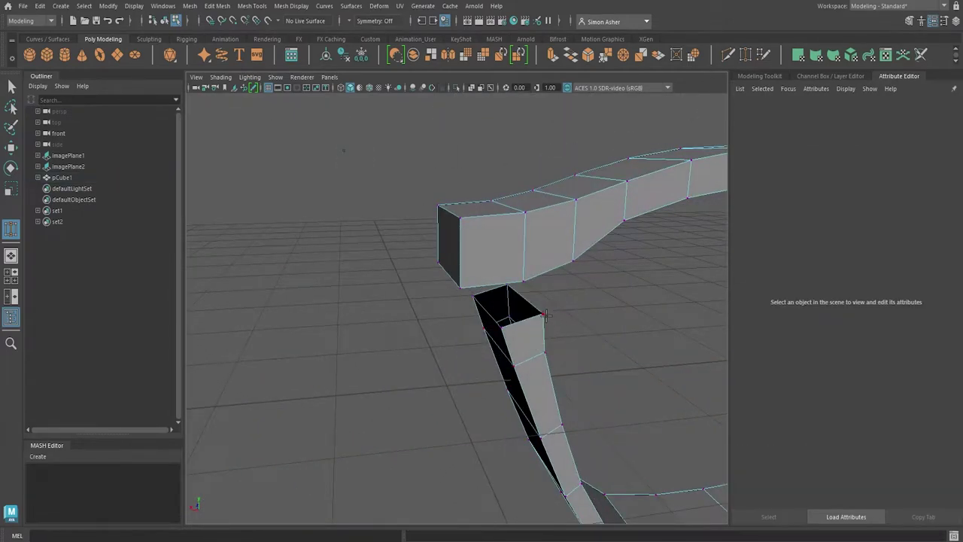
{"action": "left_click_drag", "start_coordinate": [528, 286], "coordinate": [524, 284]}
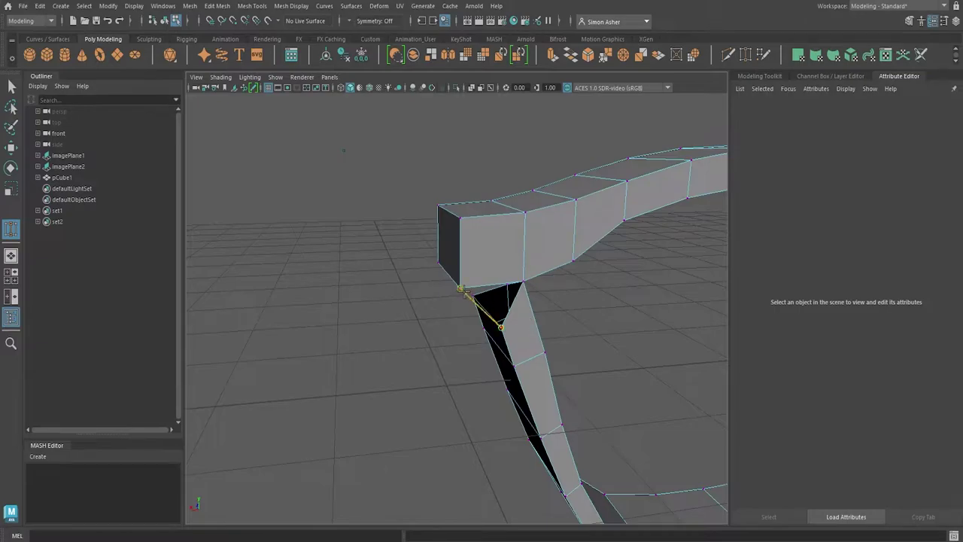
{"action": "left_click_drag", "start_coordinate": [462, 291], "coordinate": [462, 291]}
{"action": "left_click_drag", "start_coordinate": [465, 324], "coordinate": [359, 218], "text": "alt"}
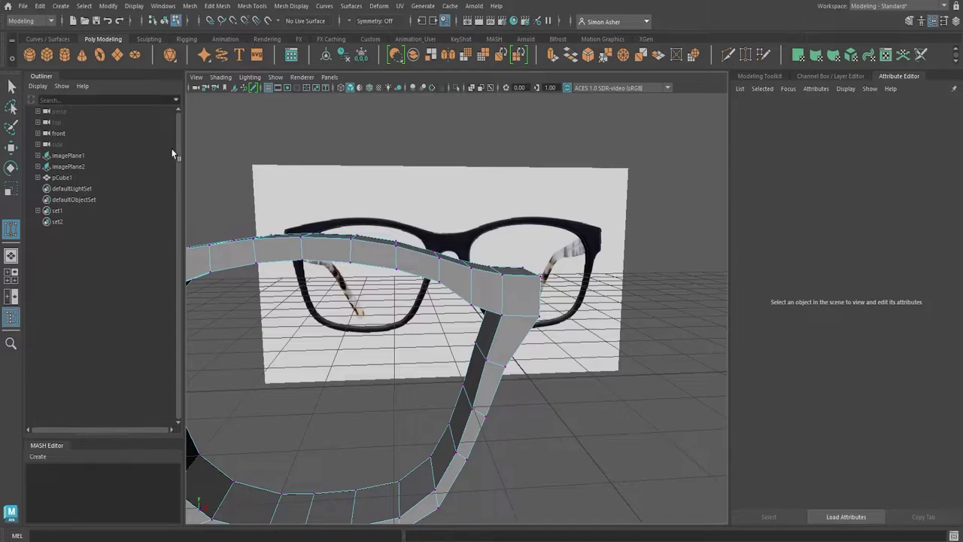
In the front view with X-Ray shading on, move the lens-side vertices of the bridge joint onto the reference outline
{"action": "key", "text": "w"}
{"action": "key", "text": "space"}
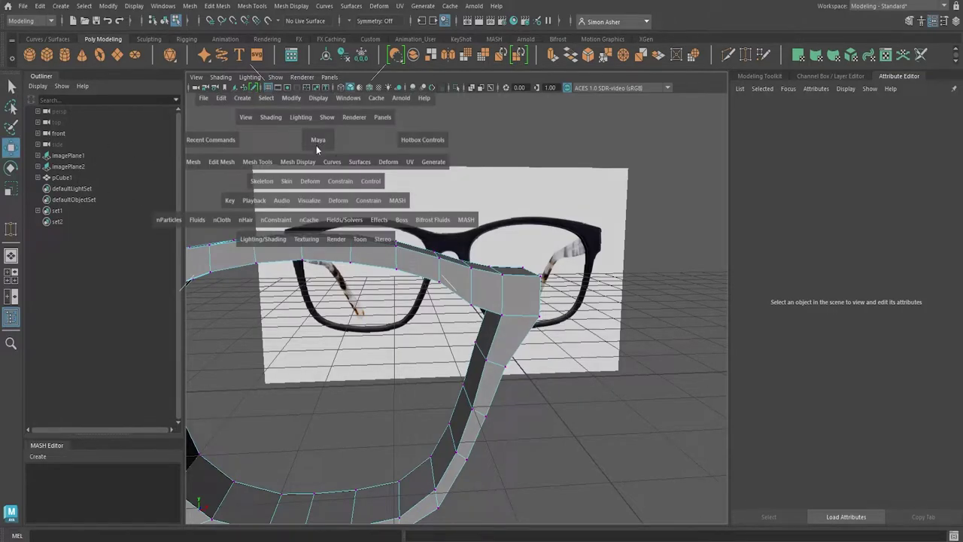
{"action": "left_click_drag", "start_coordinate": [316, 147], "coordinate": [316, 173]}
{"action": "scroll", "coordinate": [368, 254], "scroll_direction": "down", "scroll_amount": 5}
{"action": "scroll", "coordinate": [439, 286], "scroll_direction": "up", "scroll_amount": 3}
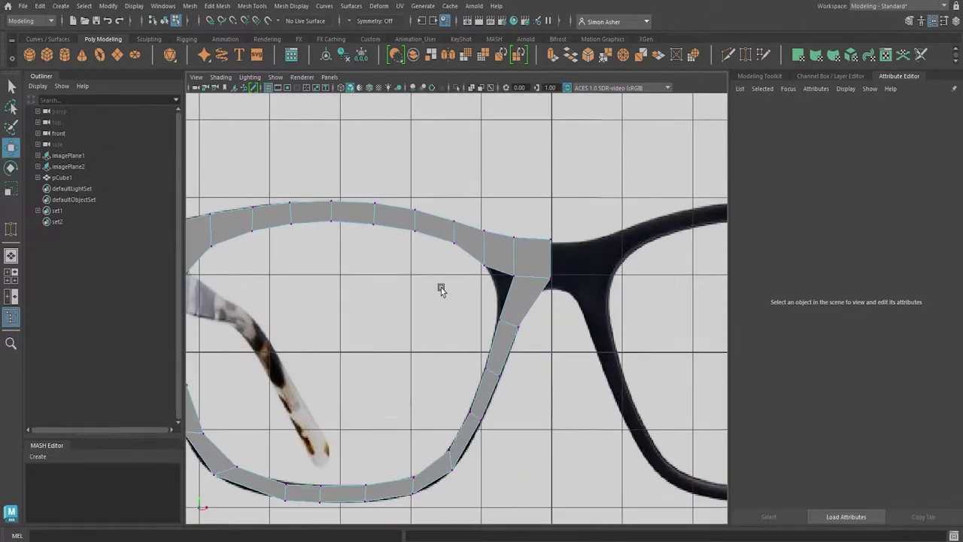
{"action": "scroll", "coordinate": [441, 290], "scroll_direction": "up", "scroll_amount": 5}
{"action": "right_click_drag", "start_coordinate": [503, 223], "coordinate": [470, 228]}
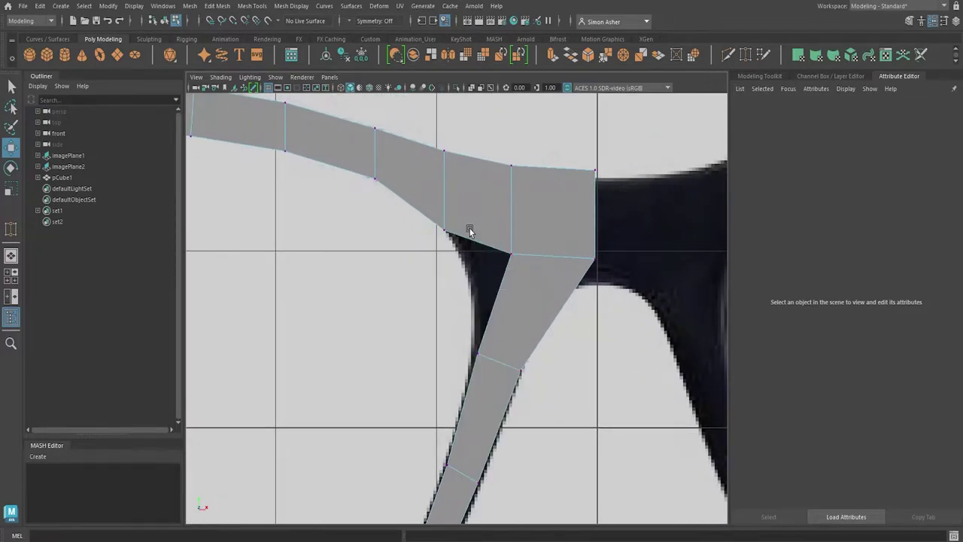
{"action": "left_click", "coordinate": [220, 77]}
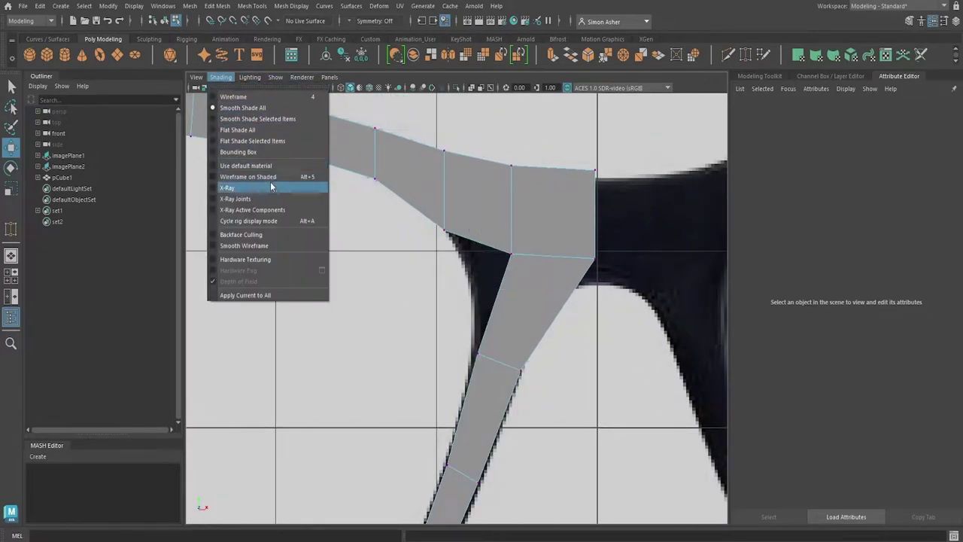
{"action": "left_click", "coordinate": [271, 186]}
{"action": "left_click_drag", "start_coordinate": [512, 258], "coordinate": [489, 252]}
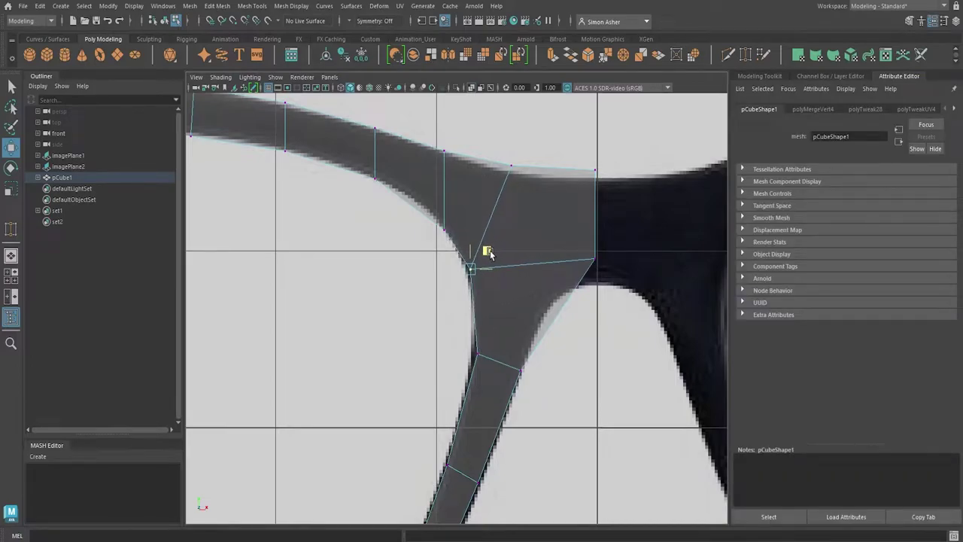
Cut three edge loops with Multi-Cut across the temple-side rim just below the upper outer corner block
{"action": "scroll", "coordinate": [421, 315], "scroll_direction": "down", "scroll_amount": 5}
{"action": "scroll", "coordinate": [432, 316], "scroll_direction": "up", "scroll_amount": 8}
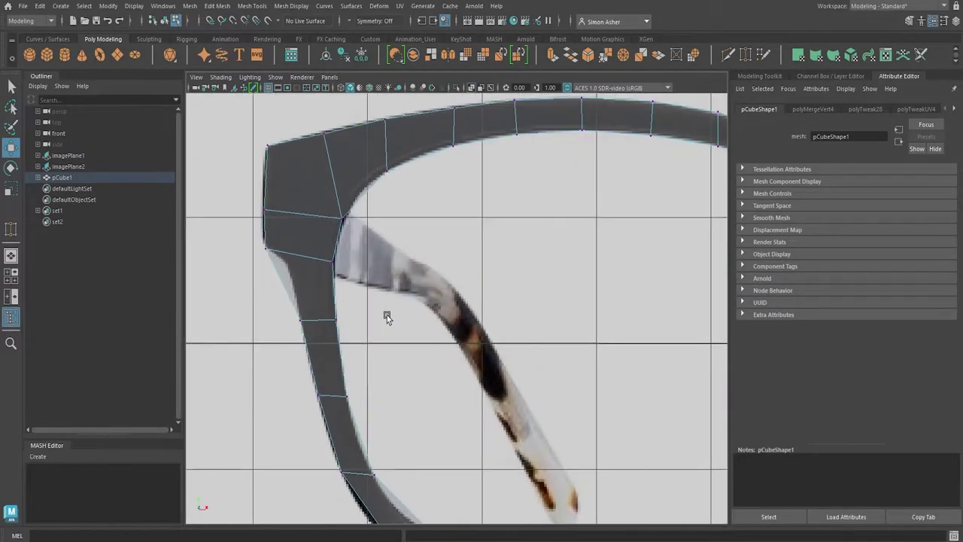
{"action": "left_click", "coordinate": [752, 77]}
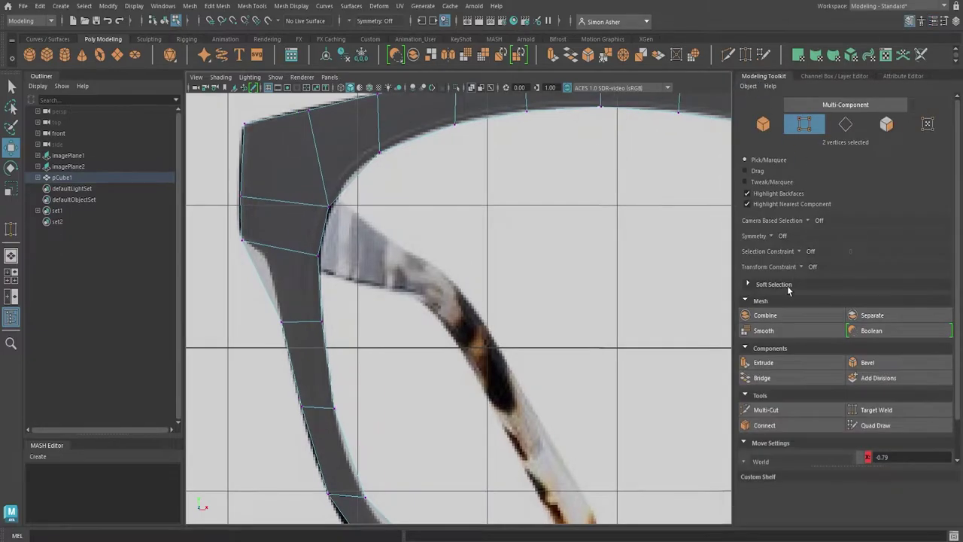
{"action": "left_click", "coordinate": [766, 409]}
{"action": "middle_click_drag", "start_coordinate": [531, 337], "coordinate": [496, 311], "text": "alt"}
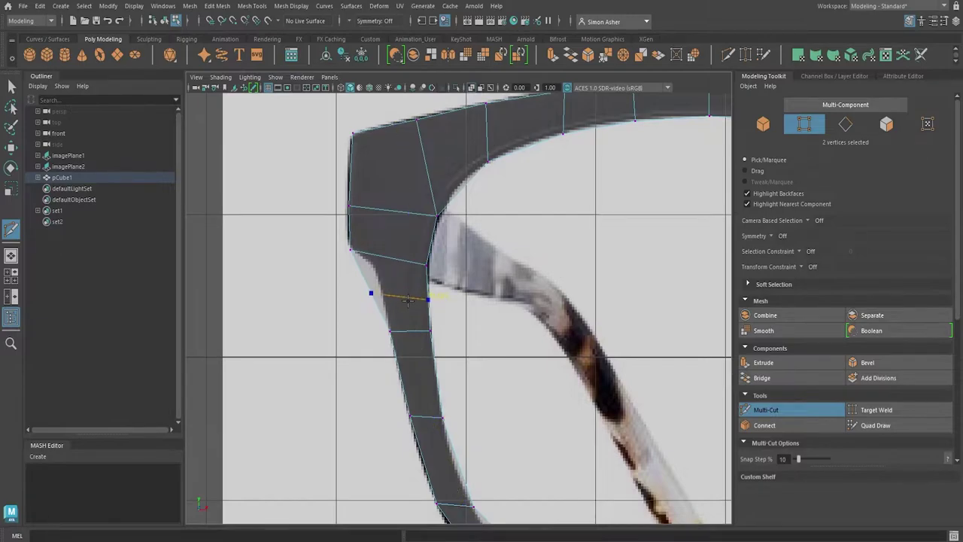
{"action": "left_click", "coordinate": [405, 296], "text": "ctrl"}
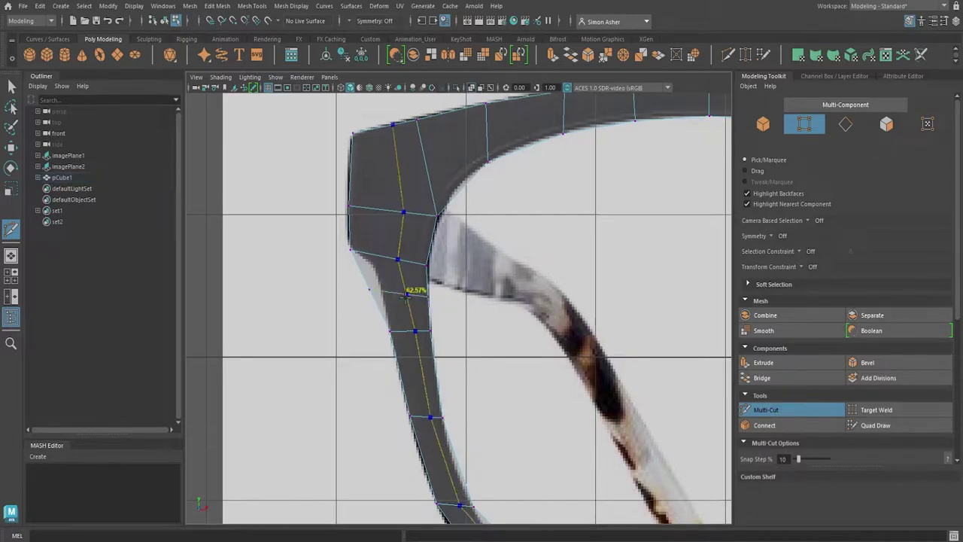
{"action": "left_click", "coordinate": [426, 281], "text": "ctrl"}
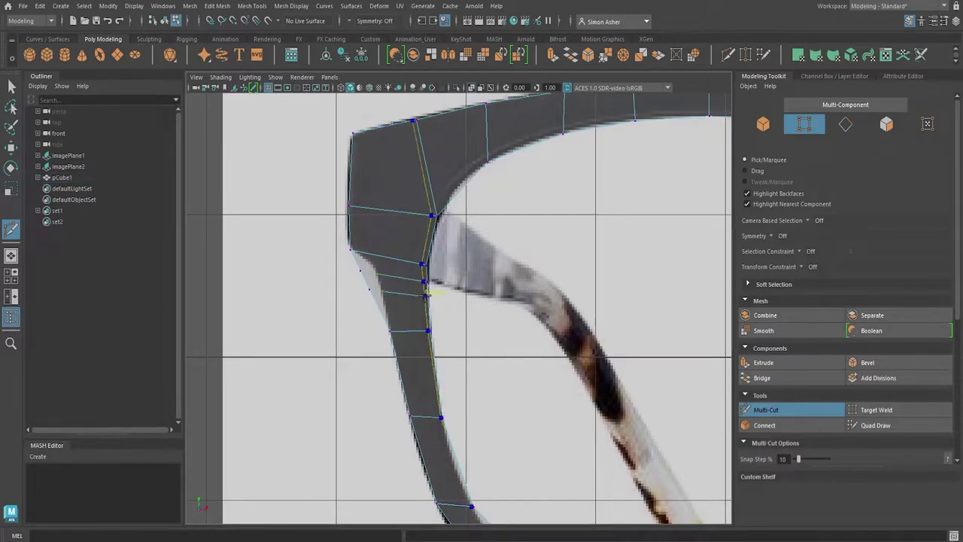
{"action": "left_click", "coordinate": [429, 309], "text": "ctrl"}
Move the outer vertices of the three new edge rows below the temple-side corner in onto the reference outline
{"action": "middle_click_drag", "start_coordinate": [447, 328], "coordinate": [499, 335], "text": "alt"}
{"action": "scroll", "coordinate": [481, 331], "scroll_direction": "up", "scroll_amount": 2}
{"action": "scroll", "coordinate": [443, 324], "scroll_direction": "up", "scroll_amount": 2}
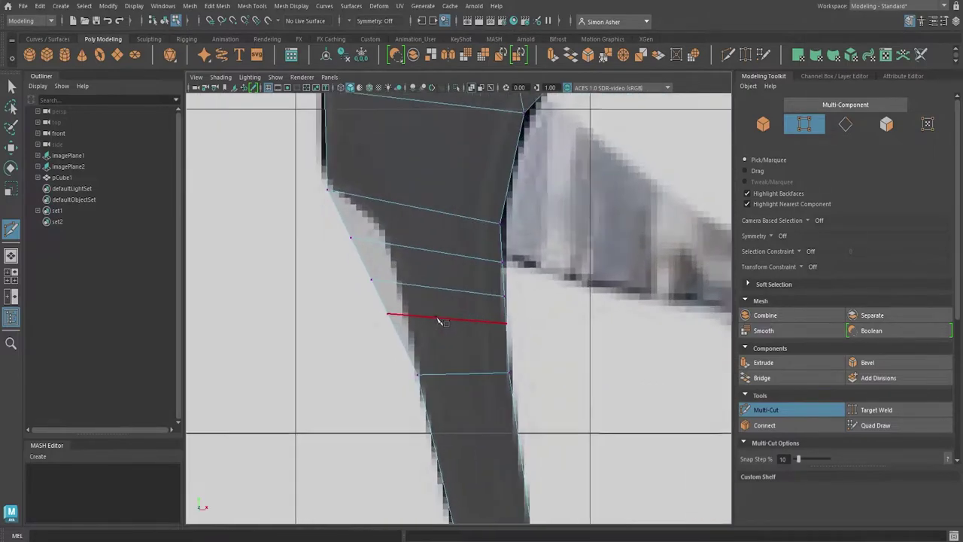
{"action": "key", "text": "w"}
{"action": "scroll", "coordinate": [359, 253], "scroll_direction": "up", "scroll_amount": 2}
{"action": "left_click_drag", "start_coordinate": [335, 238], "coordinate": [343, 238]}
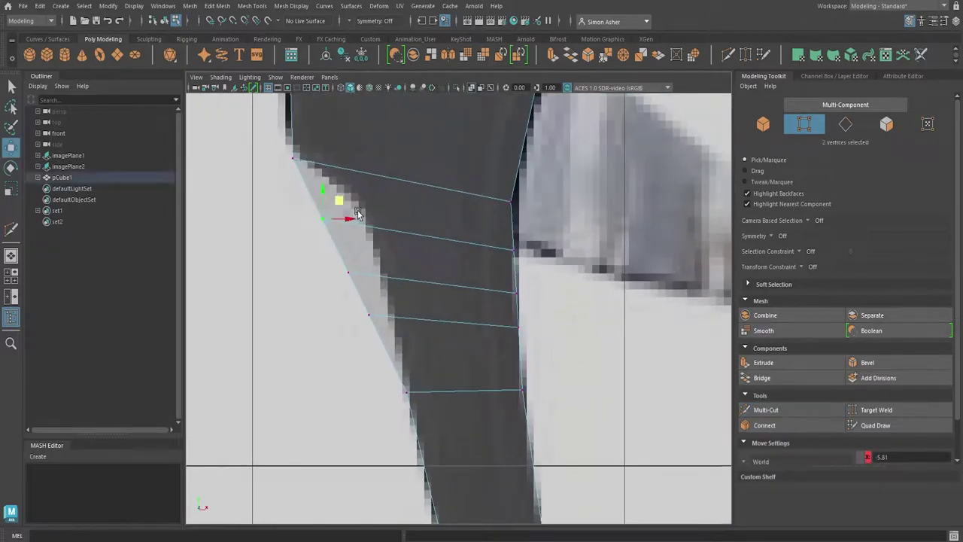
{"action": "left_click_drag", "start_coordinate": [342, 203], "coordinate": [382, 203]}
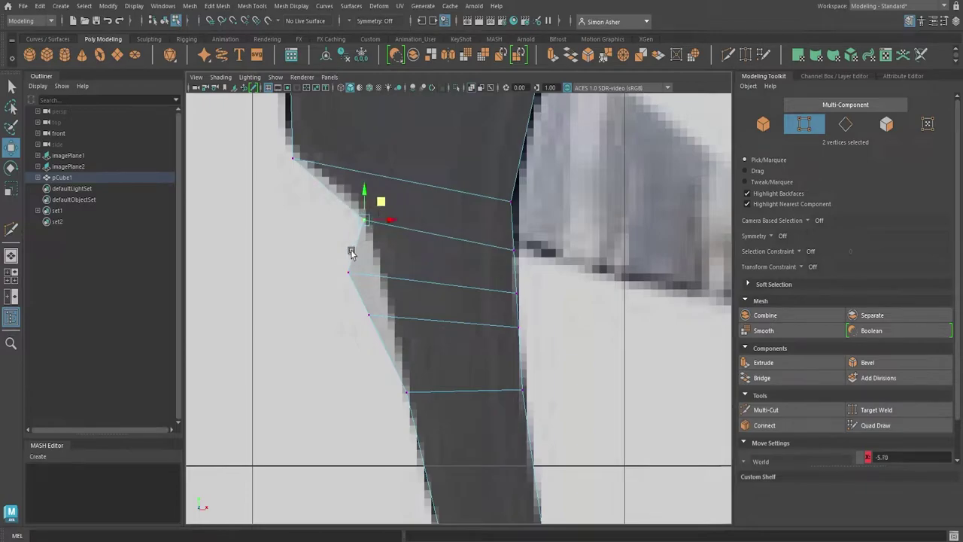
{"action": "left_click_drag", "start_coordinate": [352, 272], "coordinate": [397, 255]}
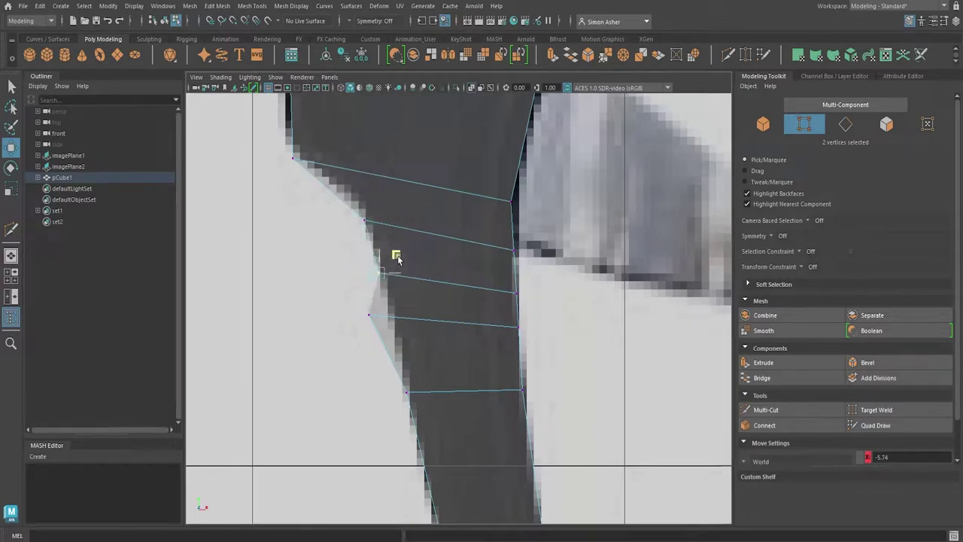
{"action": "left_click_drag", "start_coordinate": [385, 328], "coordinate": [412, 305]}
Cut three edge loops with Multi-Cut across the rim's lower bend on the temple side
{"action": "scroll", "coordinate": [403, 294], "scroll_direction": "down", "scroll_amount": 6}
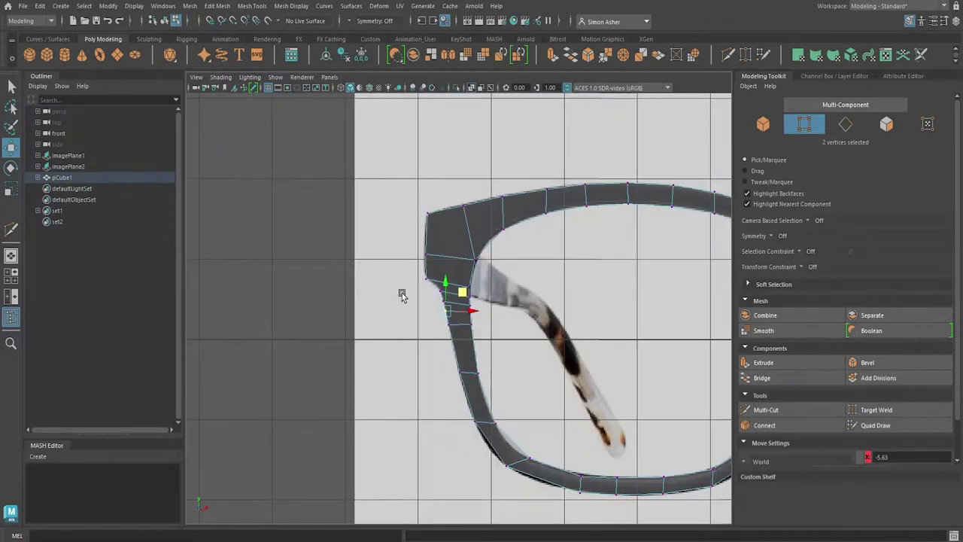
{"action": "scroll", "coordinate": [409, 298], "scroll_direction": "up", "scroll_amount": 4}
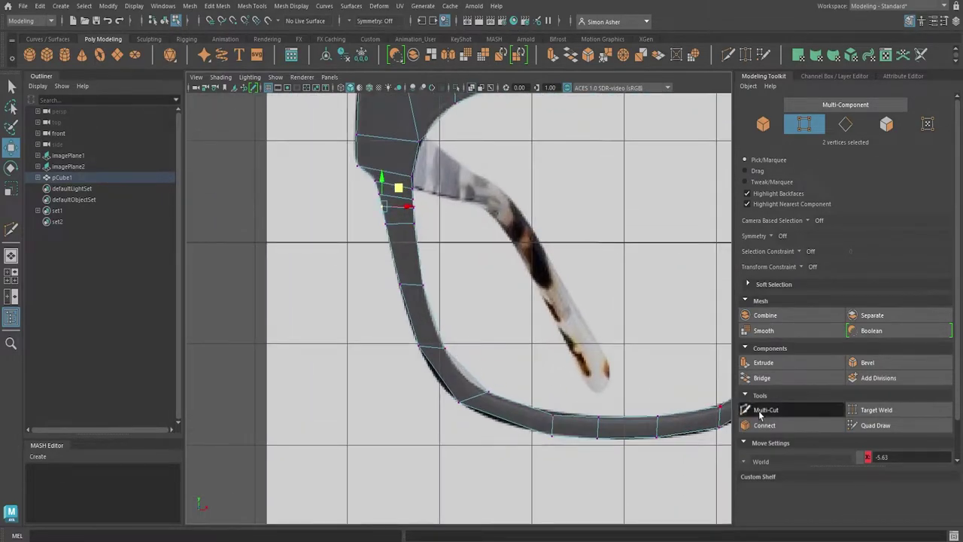
{"action": "left_click", "coordinate": [767, 409]}
{"action": "scroll", "coordinate": [505, 326], "scroll_direction": "up", "scroll_amount": 5}
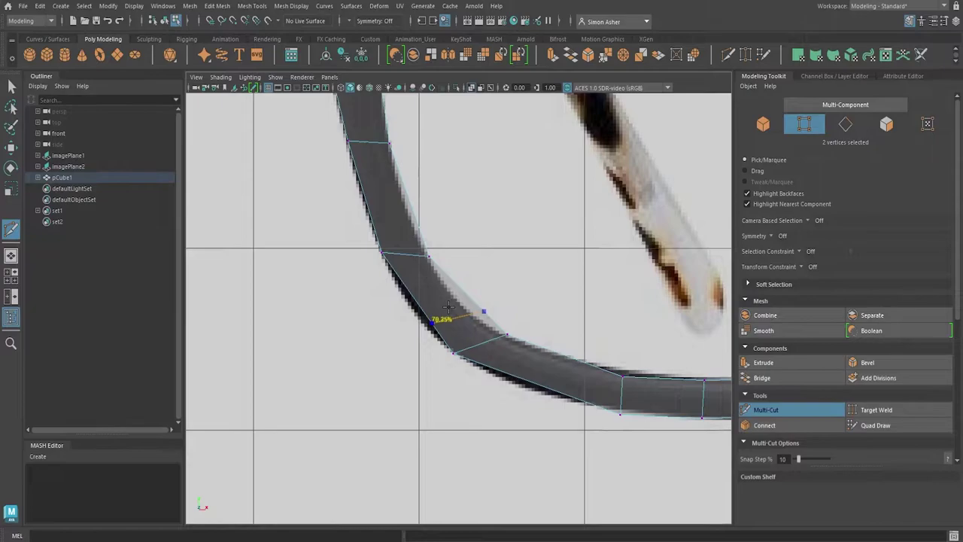
{"action": "left_click", "coordinate": [448, 308], "text": "ctrl"}
{"action": "left_click", "coordinate": [428, 287], "text": "ctrl"}
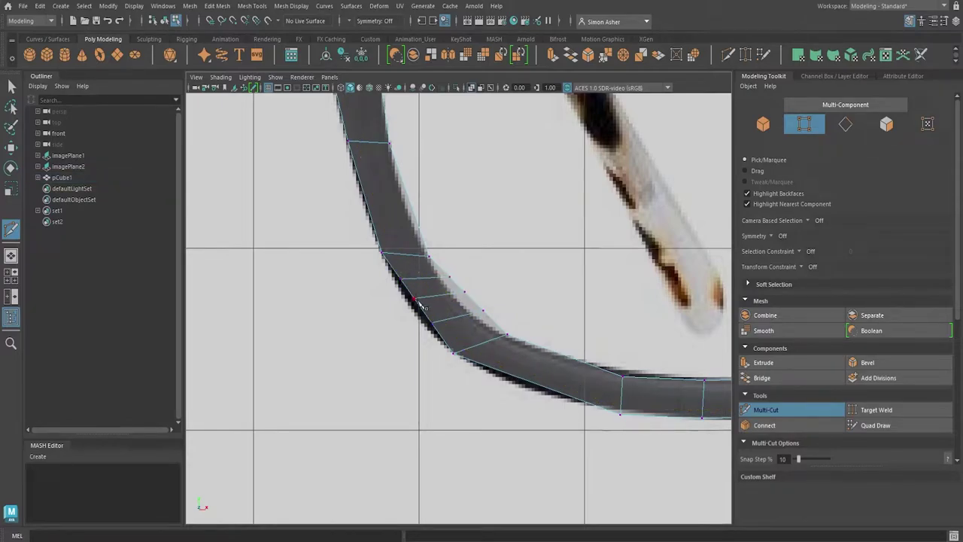
Move the outer vertices of the three new edge rows at the temple-side lower bend out onto the reference outline
{"action": "key", "text": "w"}
{"action": "scroll", "coordinate": [421, 305], "scroll_direction": "up", "scroll_amount": 3}
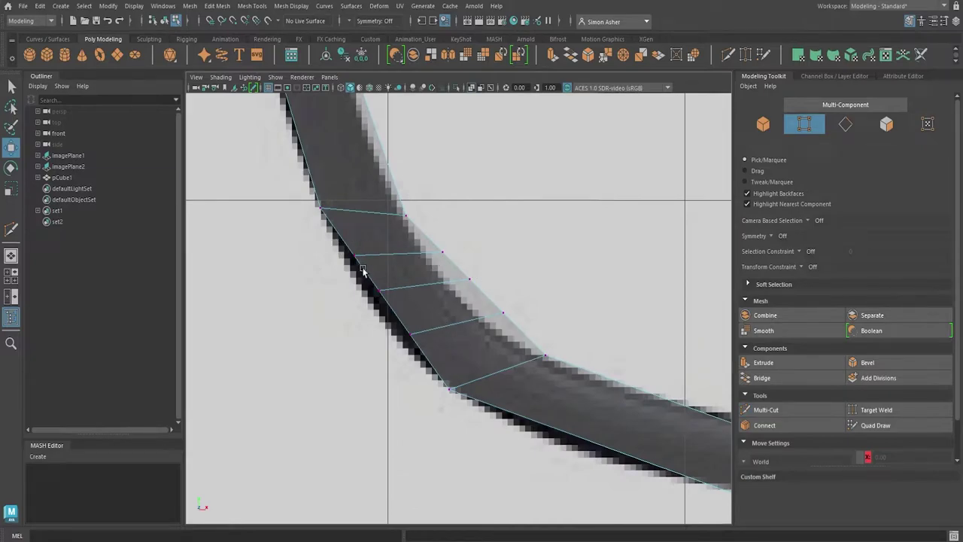
{"action": "left_click_drag", "start_coordinate": [362, 269], "coordinate": [367, 243]}
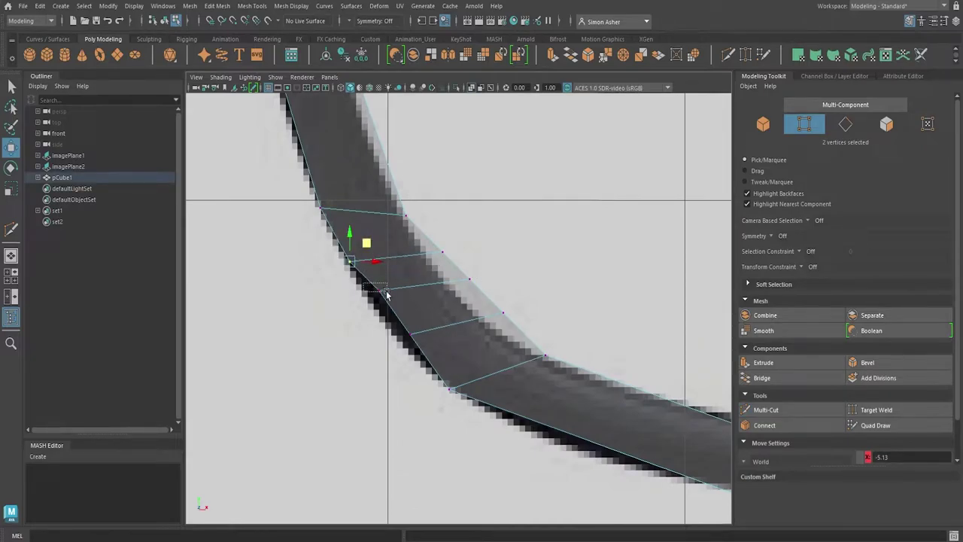
{"action": "left_click_drag", "start_coordinate": [386, 291], "coordinate": [392, 285]}
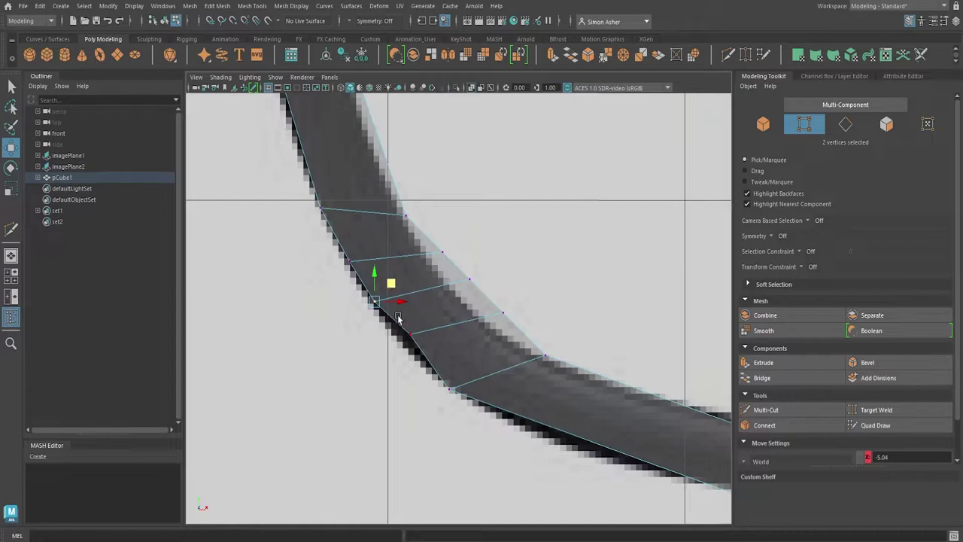
{"action": "mouse_move", "coordinate": [425, 346]}
{"action": "left_mouse_down"}
{"action": "mouse_move", "coordinate": [398, 324]}
{"action": "mouse_move", "coordinate": [422, 329]}
{"action": "left_mouse_up"}
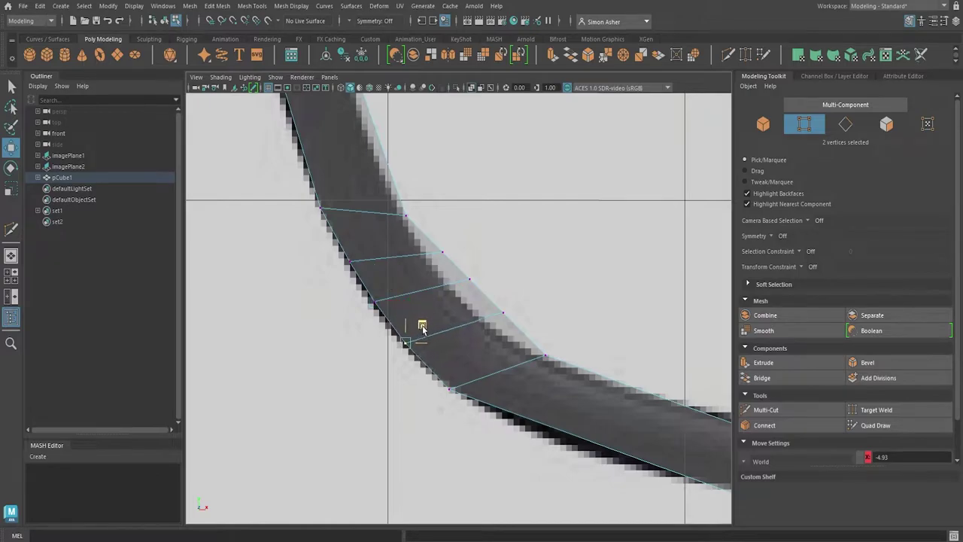
Fit the inner vertices of the new edge rows at the temple-side lower bend to the reference outline
{"action": "left_click", "coordinate": [441, 251]}
{"action": "left_click_drag", "start_coordinate": [458, 235], "coordinate": [475, 280]}
{"action": "key", "text": "ctrl+z"}
Cut three edge loops with Multi-Cut across the long rim segment between the temple-side lower bend and the bottom rim
{"action": "scroll", "coordinate": [489, 259], "scroll_direction": "down", "scroll_amount": 3}
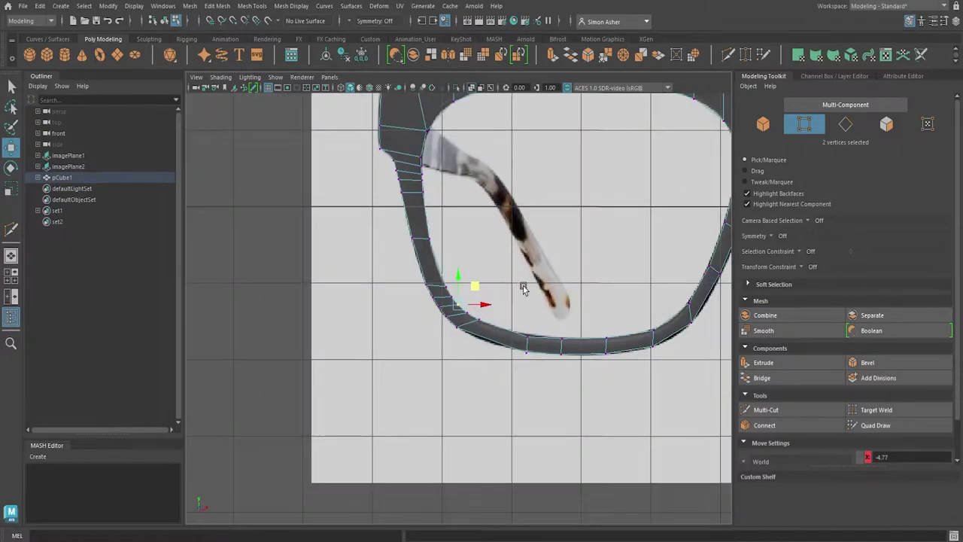
{"action": "scroll", "coordinate": [503, 358], "scroll_direction": "up", "scroll_amount": 6}
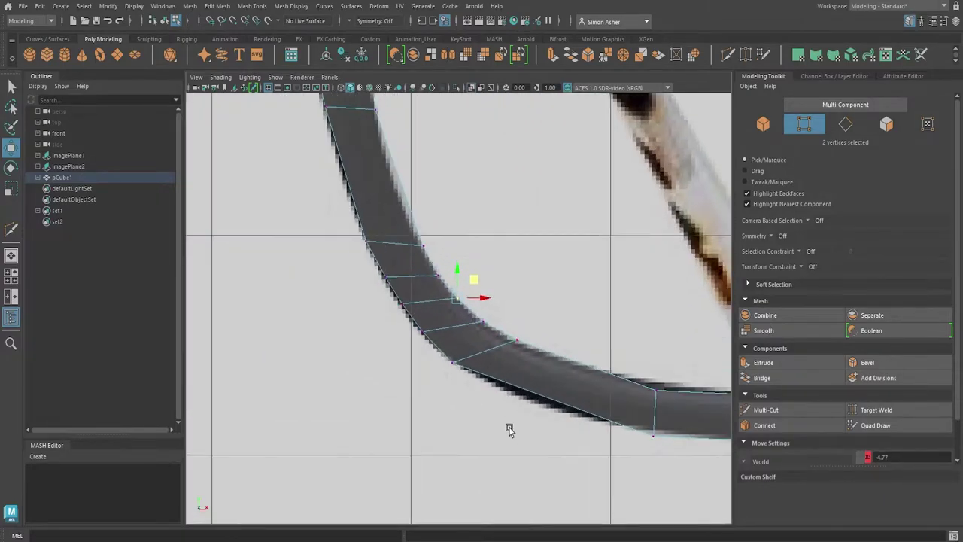
{"action": "scroll", "coordinate": [440, 335], "scroll_direction": "up", "scroll_amount": 2}
{"action": "left_click", "coordinate": [766, 410]}
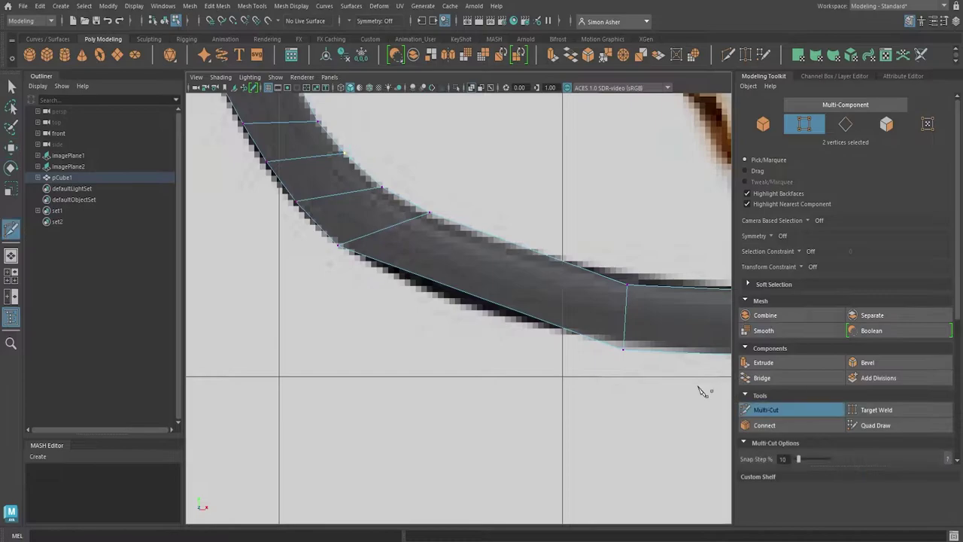
{"action": "left_click", "coordinate": [485, 292], "text": "ctrl"}
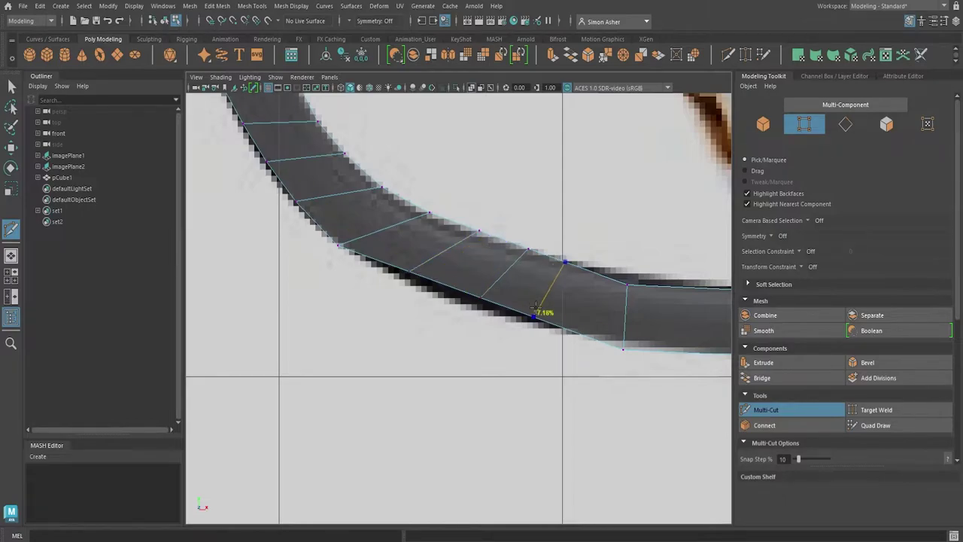
Fit the outer and inner vertices of the new edge rows on the segment leading to the bottom rim to the reference outline
{"action": "key", "text": "w"}
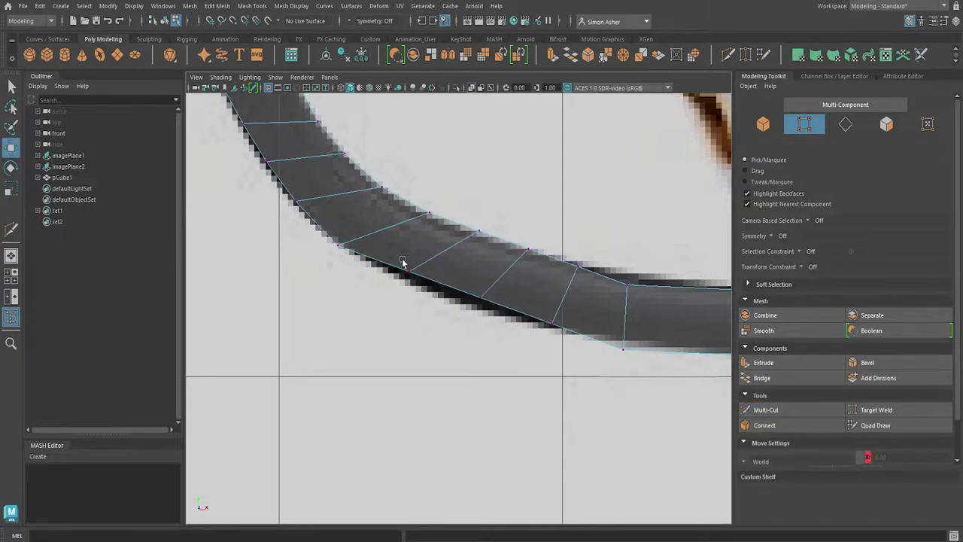
{"action": "left_click_drag", "start_coordinate": [402, 261], "coordinate": [565, 311]}
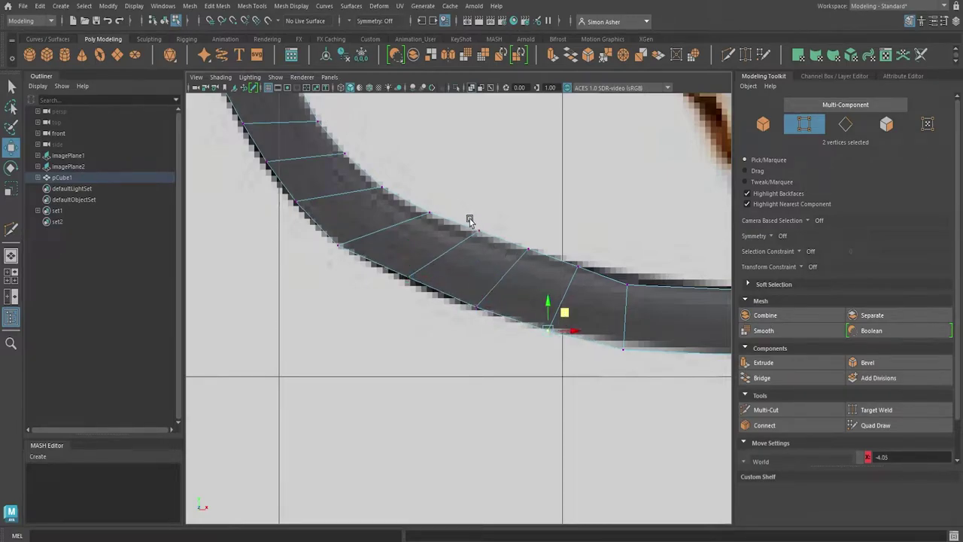
{"action": "left_click_drag", "start_coordinate": [468, 217], "coordinate": [494, 219]}
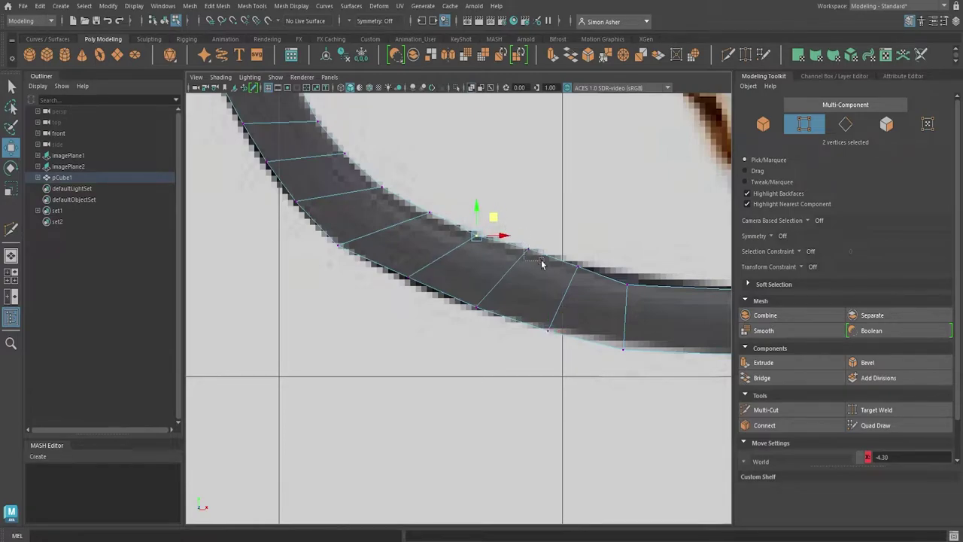
{"action": "left_click_drag", "start_coordinate": [541, 262], "coordinate": [545, 237]}
{"action": "middle_click_drag", "start_coordinate": [574, 261], "coordinate": [588, 256]}
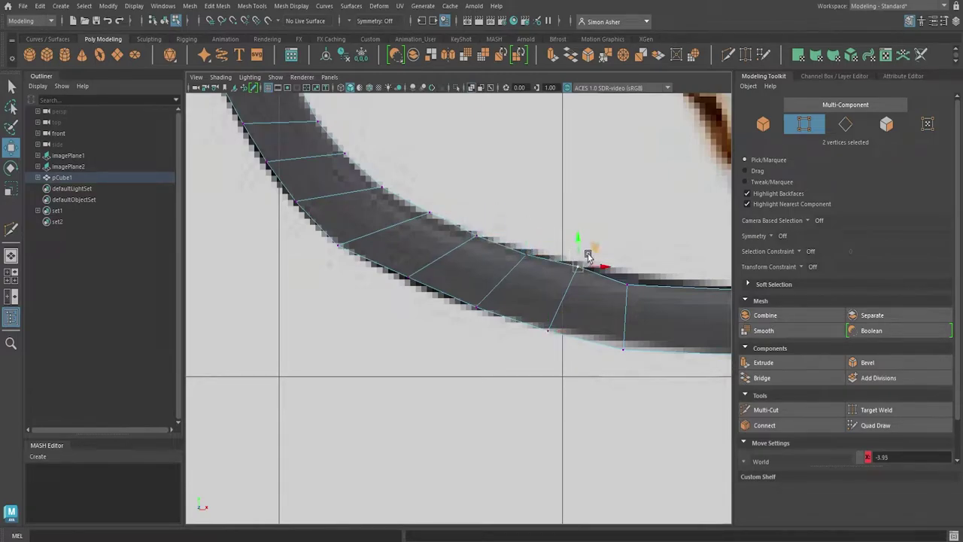
{"action": "left_click_drag", "start_coordinate": [634, 360], "coordinate": [639, 326]}
Use Multi-Cut to add one edge loop midway across the bottom rim's nose-side segment and three across the adjoining lower bend
{"action": "mouse_move", "coordinate": [597, 394]}
{"action": "middle_mouse_down", "text": "alt"}
{"action": "mouse_move", "coordinate": [465, 380]}
{"action": "mouse_move", "coordinate": [353, 387]}
{"action": "middle_mouse_up", "text": "alt"}
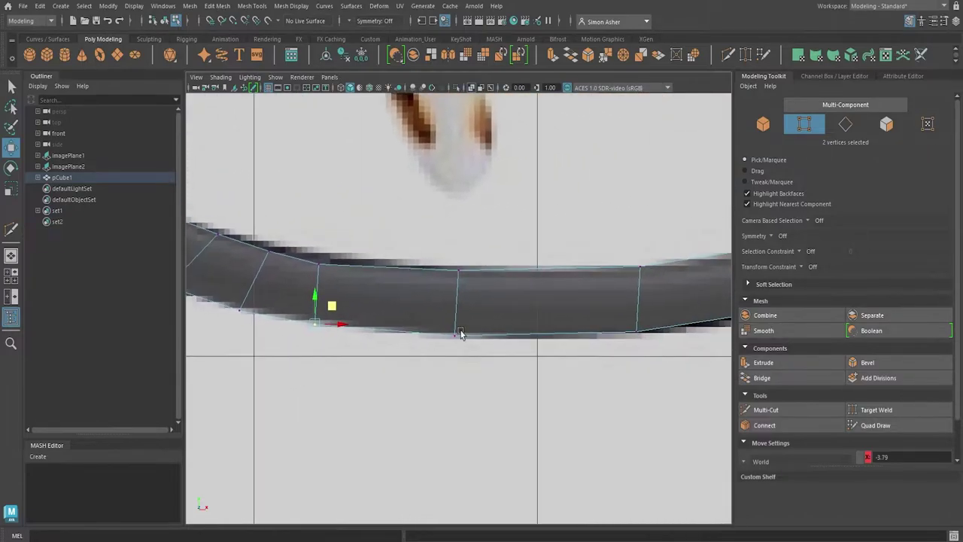
{"action": "middle_click_drag", "start_coordinate": [547, 360], "coordinate": [372, 387], "text": "alt"}
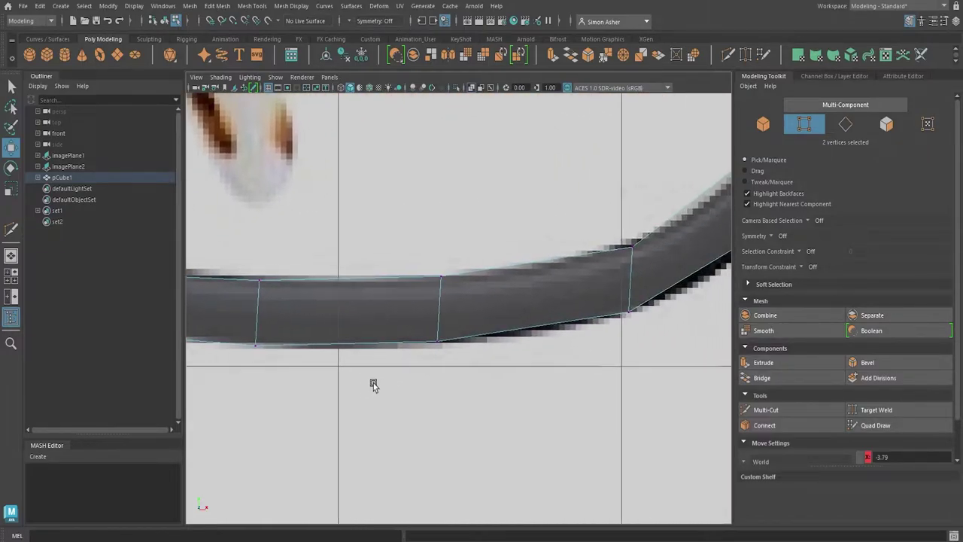
{"action": "left_click", "coordinate": [784, 412]}
{"action": "middle_click", "coordinate": [555, 315], "text": "ctrl"}
{"action": "middle_click_drag", "start_coordinate": [589, 365], "coordinate": [475, 401], "text": "alt"}
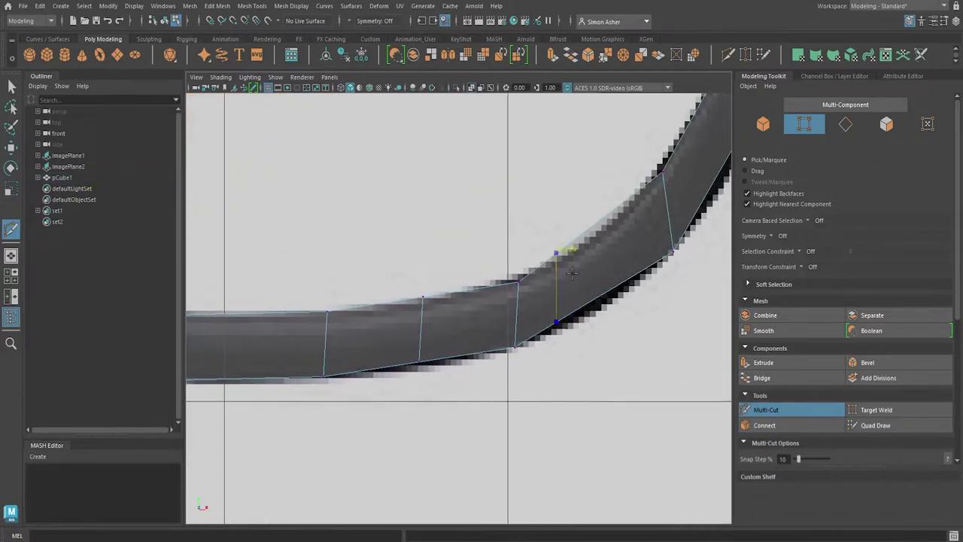
{"action": "middle_click", "coordinate": [589, 259], "text": "ctrl"}
{"action": "middle_click", "coordinate": [631, 262], "text": "ctrl"}
{"action": "left_click", "coordinate": [555, 305], "text": "ctrl"}
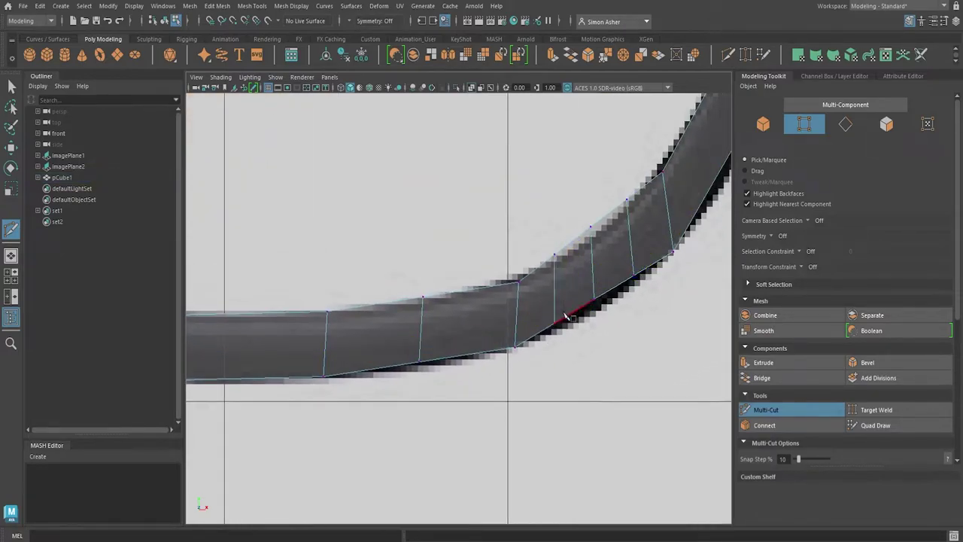
Move the outer and inner vertices of the single new edge row on the bottom rim onto the reference outline
{"action": "key", "text": "w"}
{"action": "left_click", "coordinate": [419, 366]}
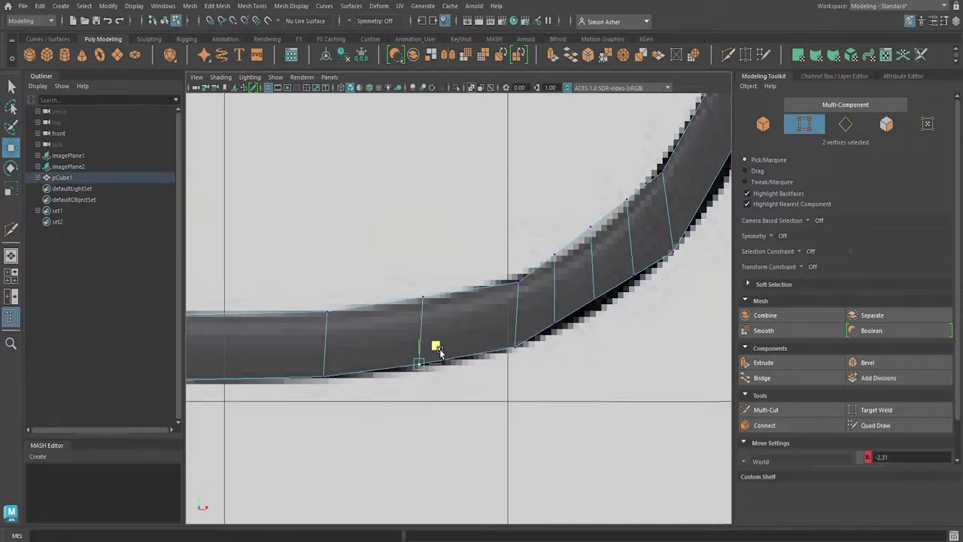
{"action": "left_click", "coordinate": [422, 297], "text": "shift"}
{"action": "left_click_drag", "start_coordinate": [440, 310], "coordinate": [441, 284]}
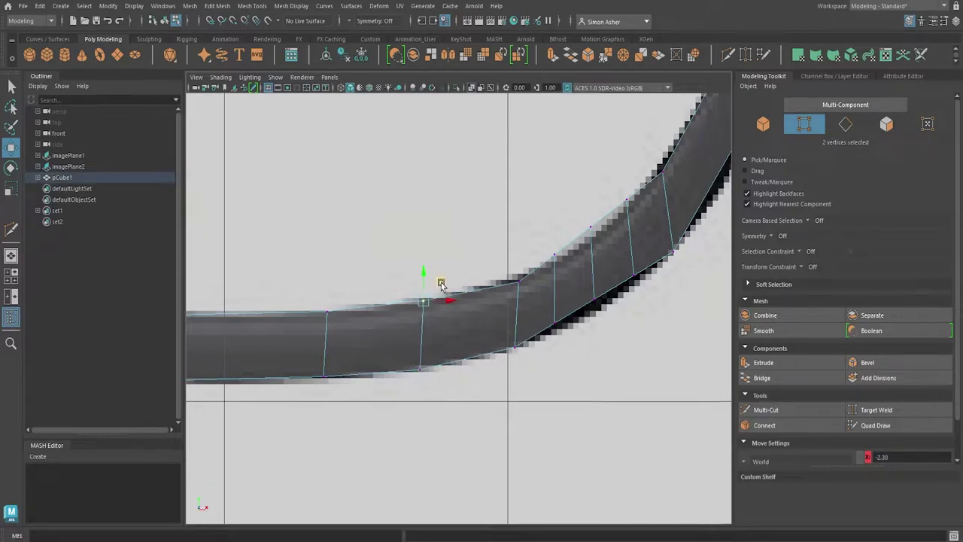
Fit the outer and inner vertices of the three new edge rows at the nose-side lower bend to the reference outline
{"action": "left_click", "coordinate": [551, 323]}
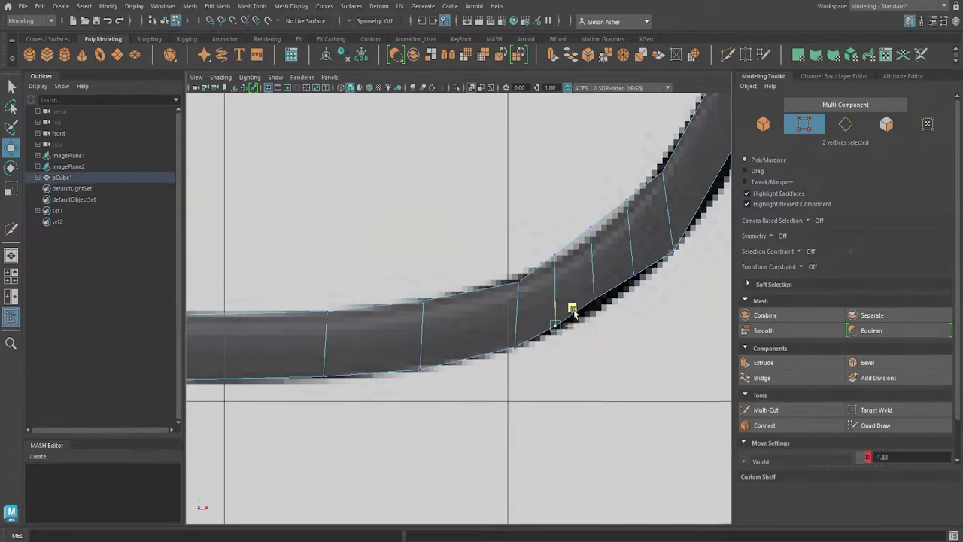
{"action": "left_click", "coordinate": [558, 259]}
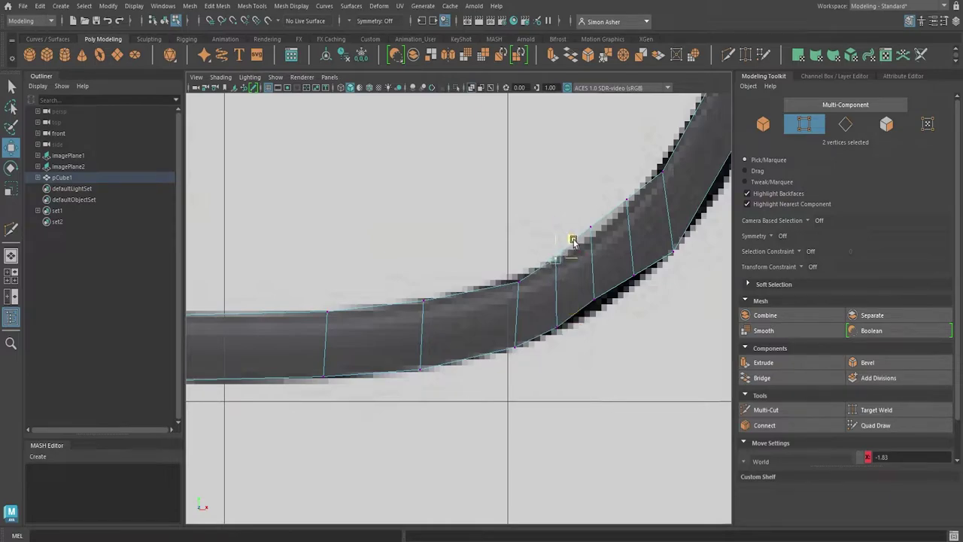
{"action": "left_click_drag", "start_coordinate": [608, 242], "coordinate": [610, 215]}
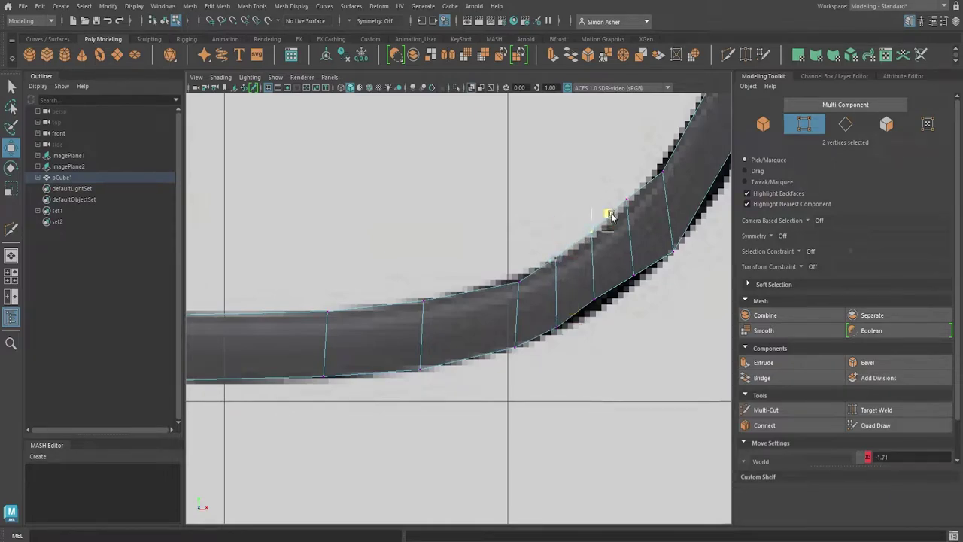
{"action": "left_click_drag", "start_coordinate": [586, 288], "coordinate": [589, 289]}
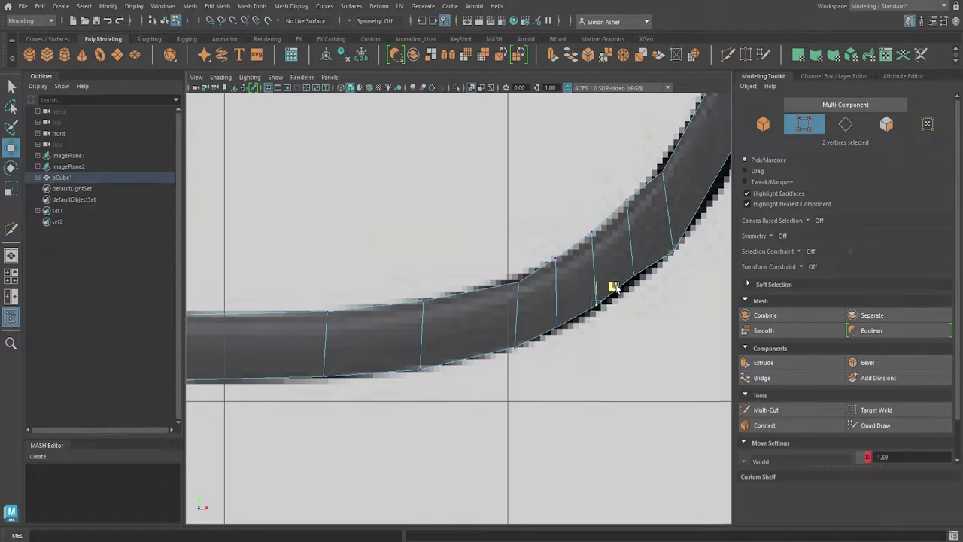
{"action": "left_click_drag", "start_coordinate": [635, 267], "coordinate": [641, 272]}
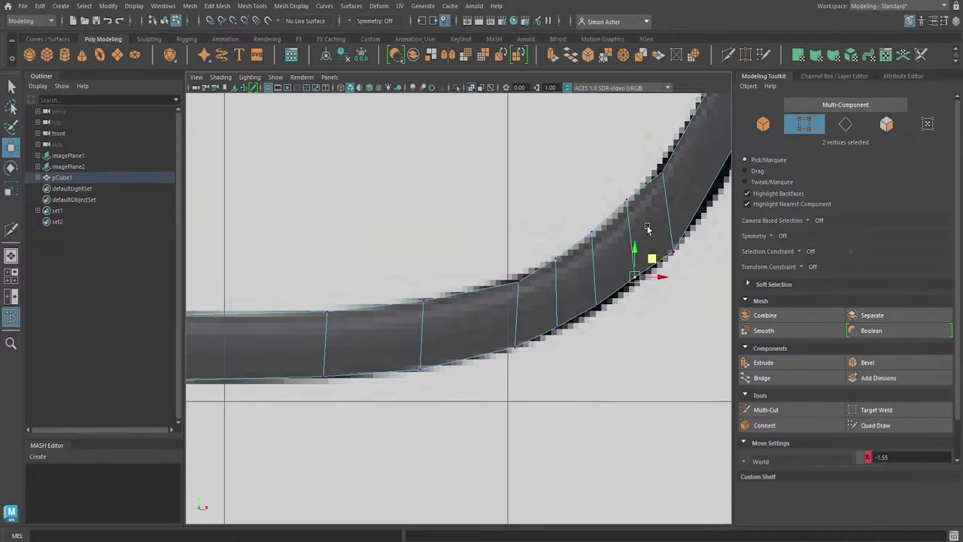
{"action": "left_click_drag", "start_coordinate": [612, 183], "coordinate": [639, 217]}
{"action": "left_click_drag", "start_coordinate": [644, 182], "coordinate": [645, 188]}
Align the inner and outer vertices of the existing edge row at the upper end of the nose-side lower bend with the reference
{"action": "middle_click_drag", "start_coordinate": [661, 260], "coordinate": [524, 356], "text": "alt"}
{"action": "left_click", "coordinate": [530, 272]}
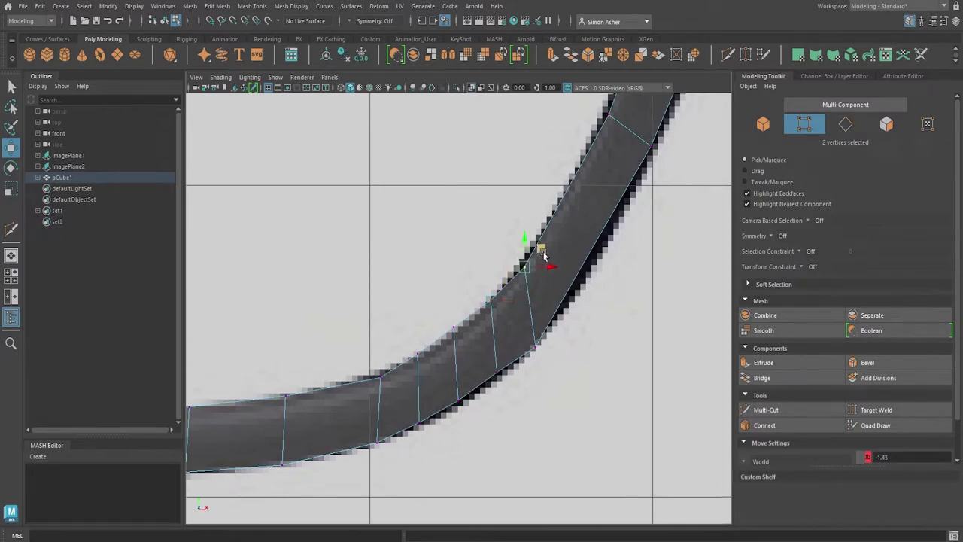
{"action": "left_click_drag", "start_coordinate": [531, 348], "coordinate": [555, 331]}
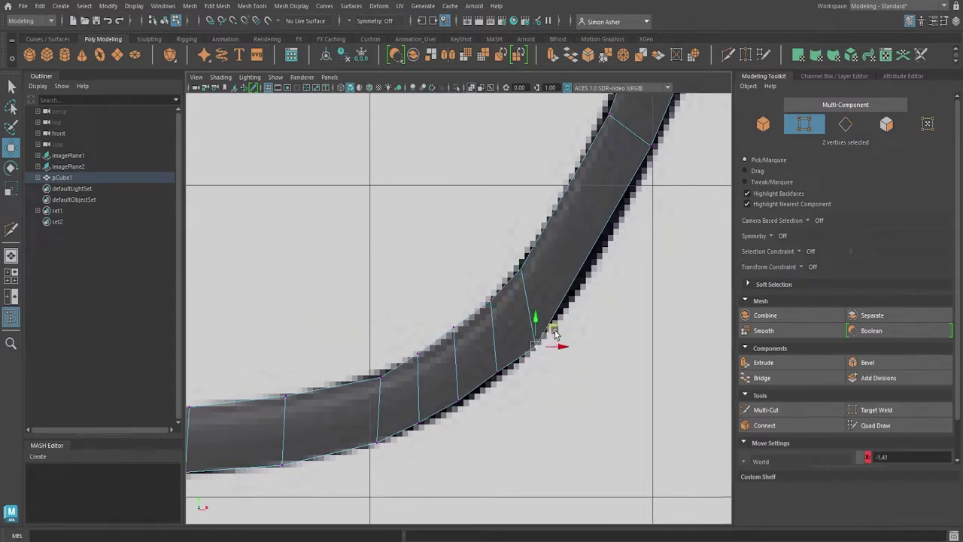
Cut three edge loops with Multi-Cut across the rim segment rising from the nose-side lower bend
{"action": "middle_click_drag", "start_coordinate": [578, 340], "coordinate": [519, 410], "text": "alt"}
{"action": "left_click", "coordinate": [792, 409]}
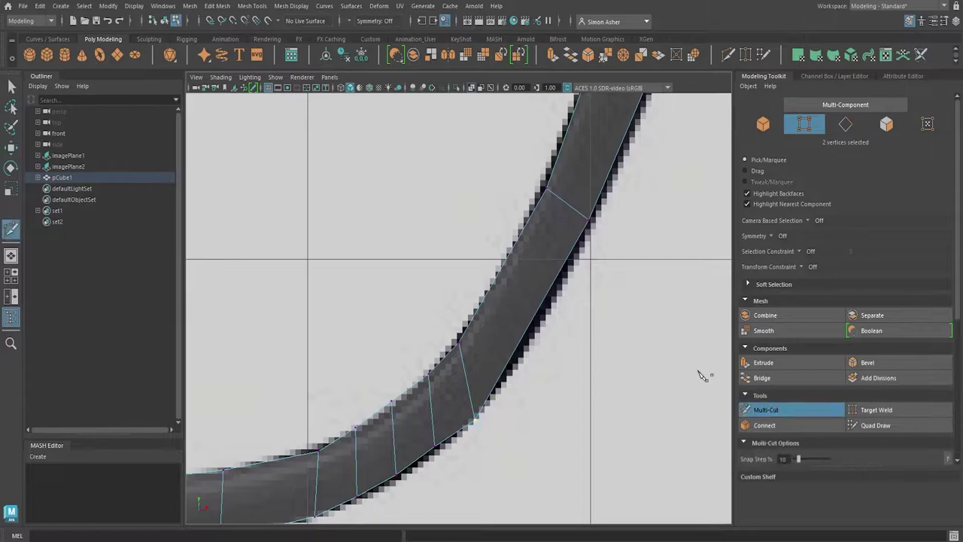
{"action": "left_click", "coordinate": [515, 317], "text": "ctrl"}
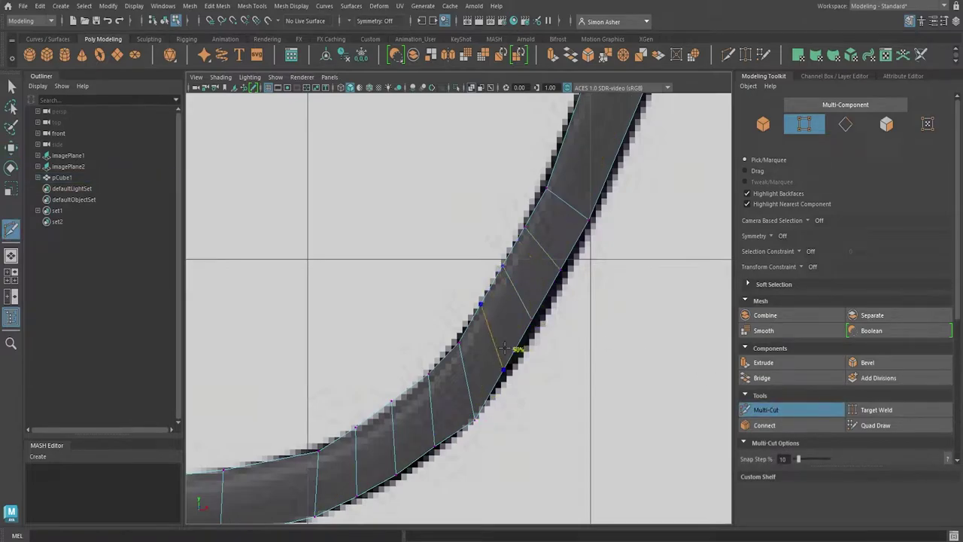
Move the outer vertices of the three new rows onto the reference outline and adjust the existing edge row just above them
{"action": "key", "text": "w"}
{"action": "left_click_drag", "start_coordinate": [531, 325], "coordinate": [584, 260]}
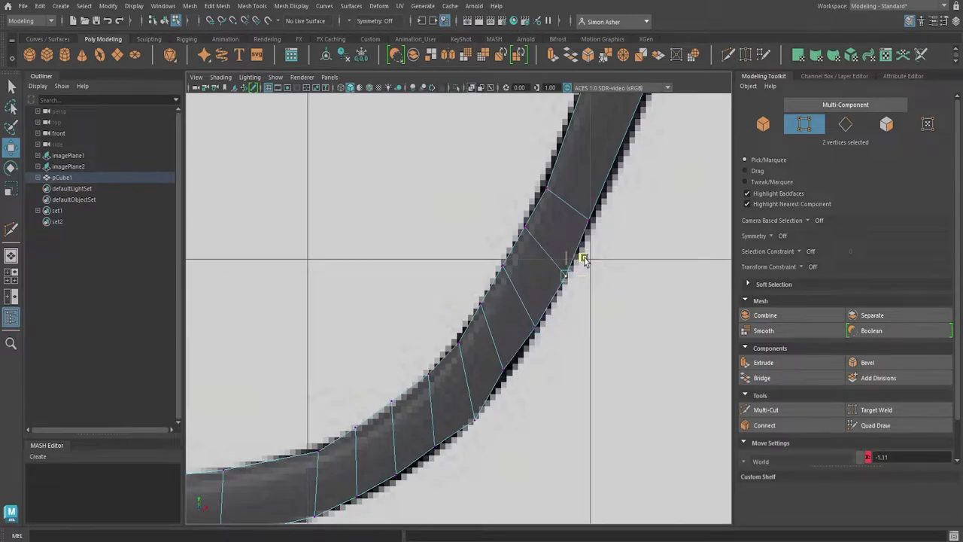
{"action": "left_click", "coordinate": [502, 368]}
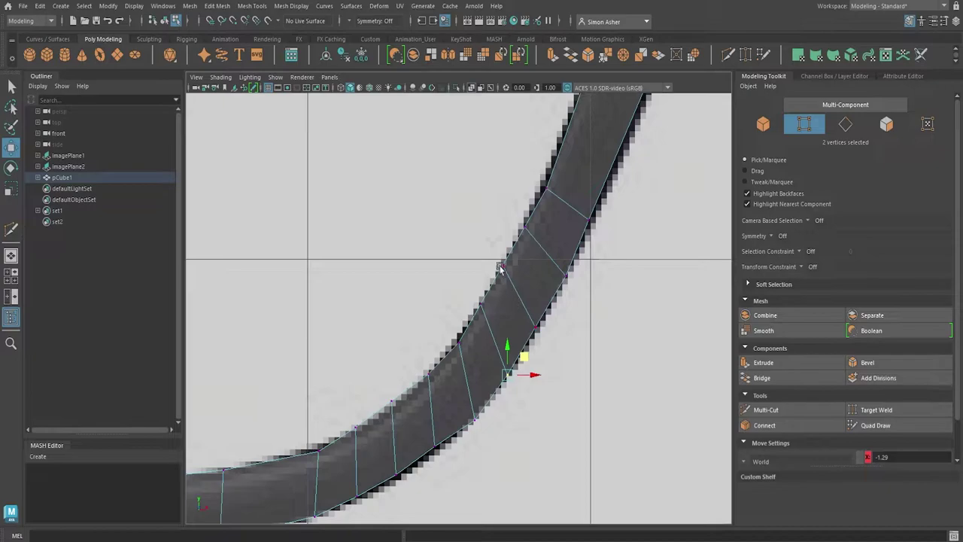
{"action": "middle_click_drag", "start_coordinate": [502, 278], "coordinate": [526, 361], "text": "alt"}
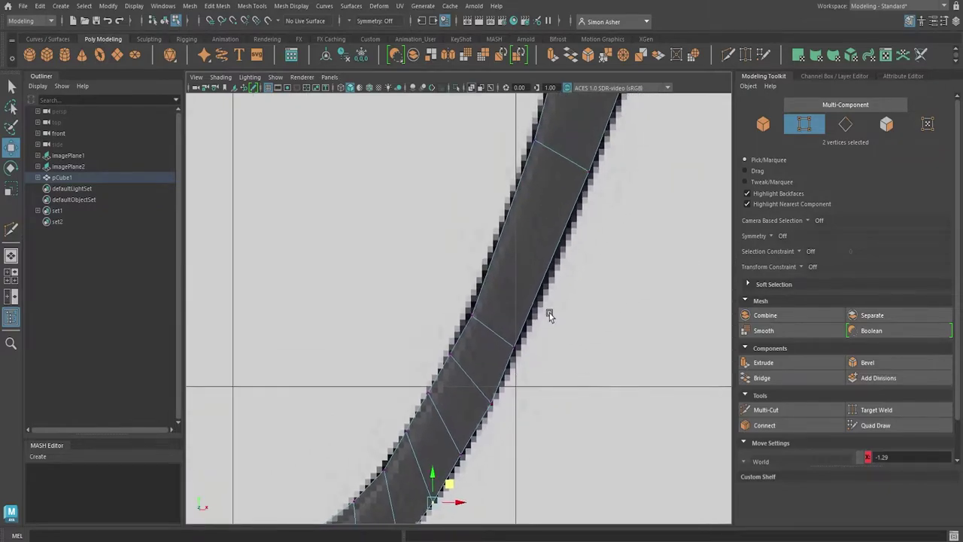
{"action": "left_click", "coordinate": [515, 350]}
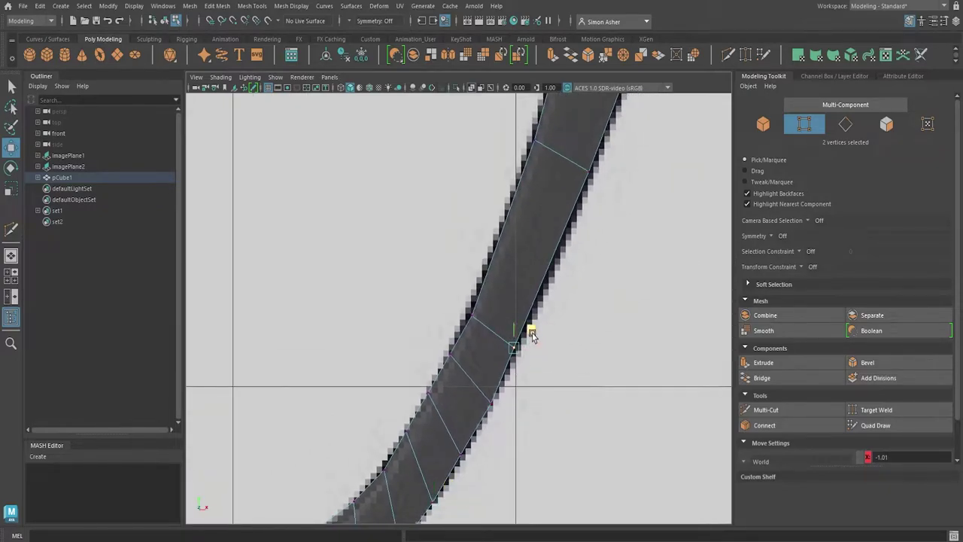
{"action": "left_click_drag", "start_coordinate": [531, 334], "coordinate": [485, 328]}
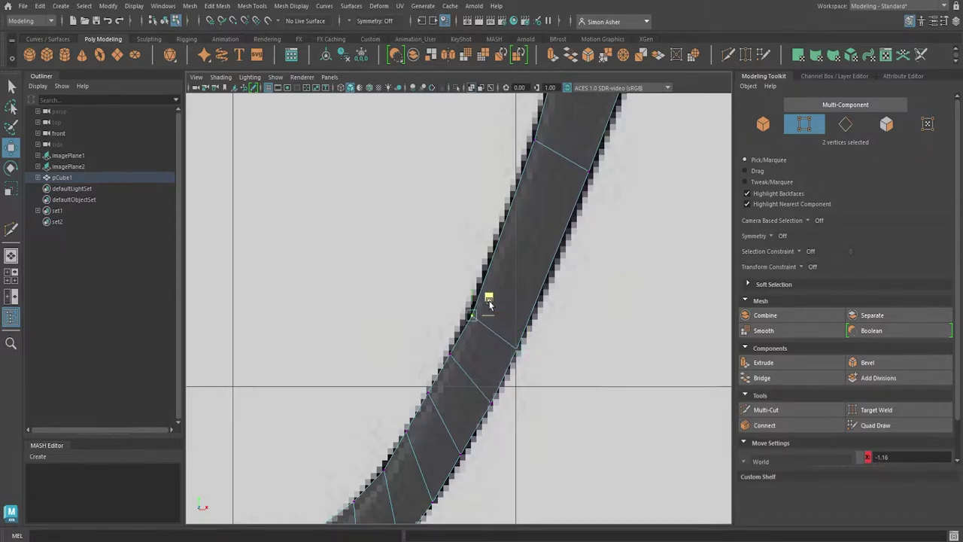
Shift the lens-side vertex of the edge row just below the bridge toward the reference outline
{"action": "middle_click_drag", "start_coordinate": [553, 307], "coordinate": [477, 427], "text": "alt"}
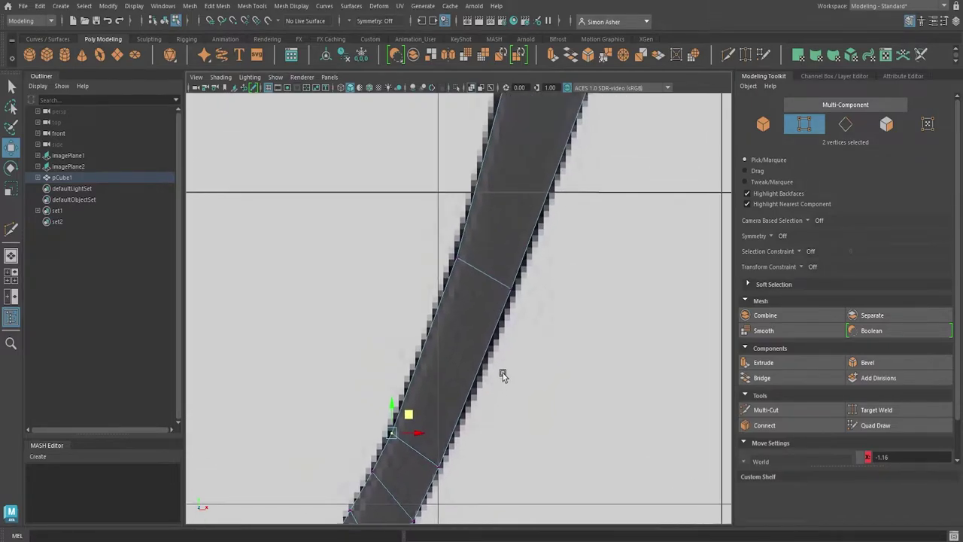
{"action": "middle_click_drag", "start_coordinate": [519, 332], "coordinate": [499, 411], "text": "alt"}
{"action": "scroll", "coordinate": [496, 376], "scroll_direction": "down", "scroll_amount": 7}
{"action": "scroll", "coordinate": [503, 329], "scroll_direction": "up", "scroll_amount": 2}
{"action": "scroll", "coordinate": [482, 292], "scroll_direction": "up", "scroll_amount": 3}
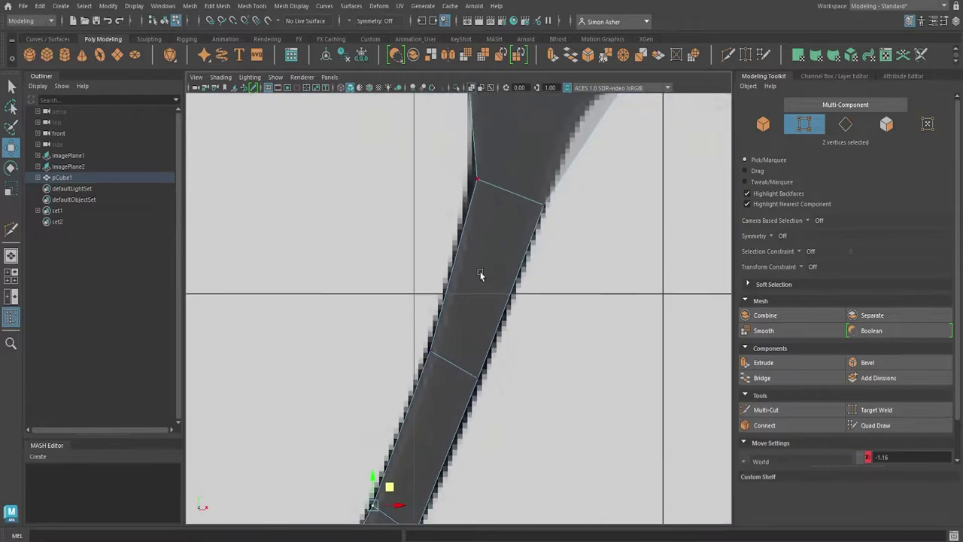
{"action": "left_click", "coordinate": [463, 174]}
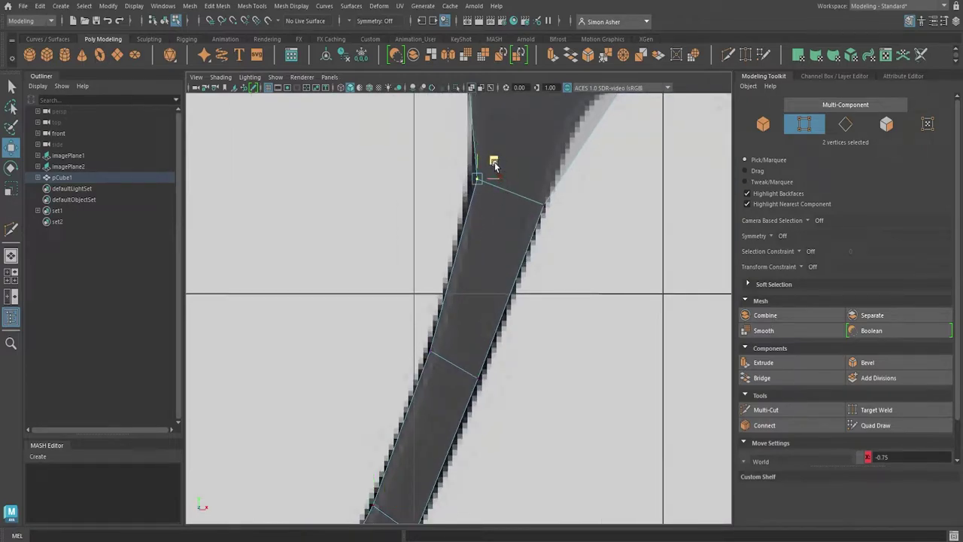
{"action": "left_click_drag", "start_coordinate": [494, 164], "coordinate": [490, 164]}
Cut three edge loops with Multi-Cut across the widening section between the rim and the bridge
{"action": "middle_click_drag", "start_coordinate": [544, 230], "coordinate": [498, 374], "text": "alt"}
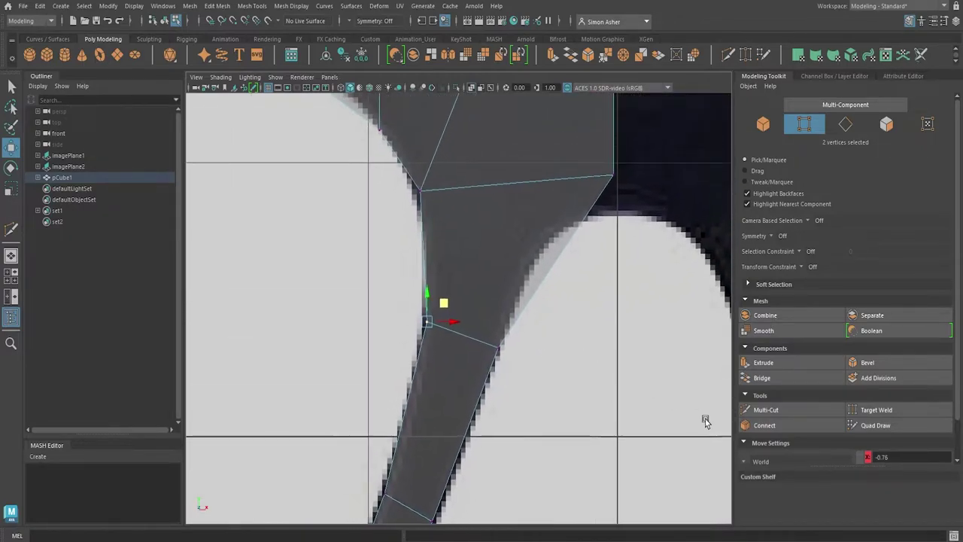
{"action": "left_click", "coordinate": [762, 410]}
{"action": "middle_click", "coordinate": [510, 271], "text": "ctrl"}
{"action": "middle_click", "coordinate": [516, 295], "text": "ctrl"}
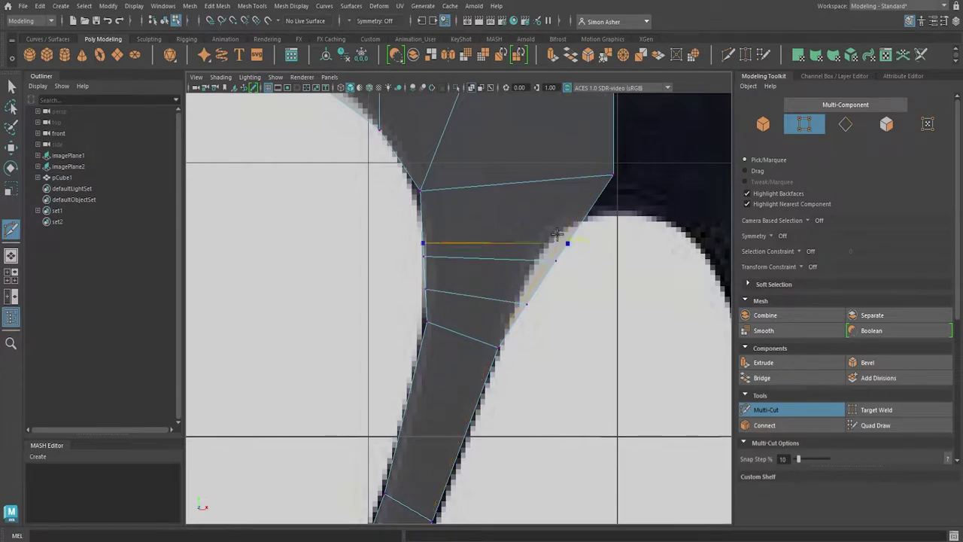
{"action": "left_click", "coordinate": [557, 234], "text": "ctrl"}
Move the nose-side vertices of the three new edge rows below the bridge onto the curved reference outline
{"action": "key", "text": "w"}
{"action": "left_click_drag", "start_coordinate": [571, 283], "coordinate": [549, 240]}
{"action": "left_click", "coordinate": [520, 301]}
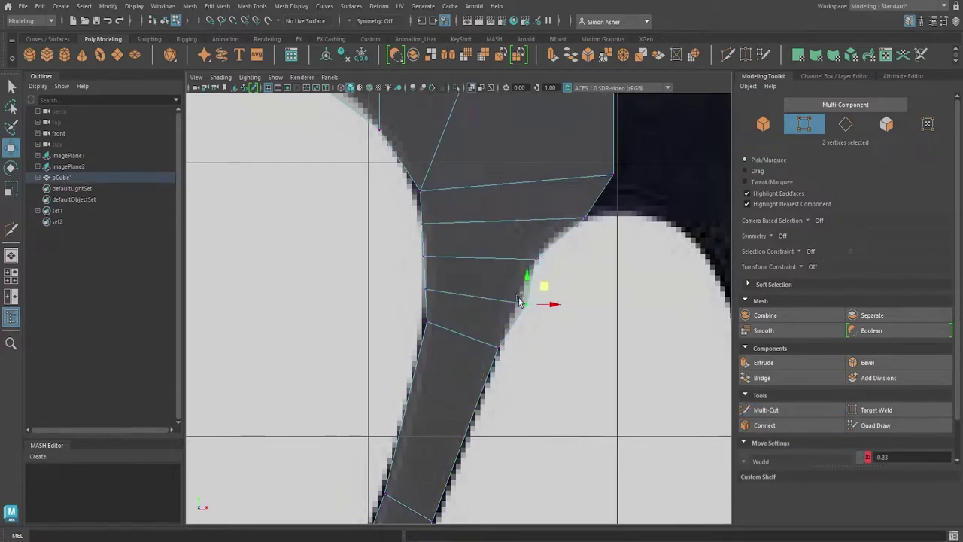
{"action": "left_click_drag", "start_coordinate": [545, 290], "coordinate": [537, 288]}
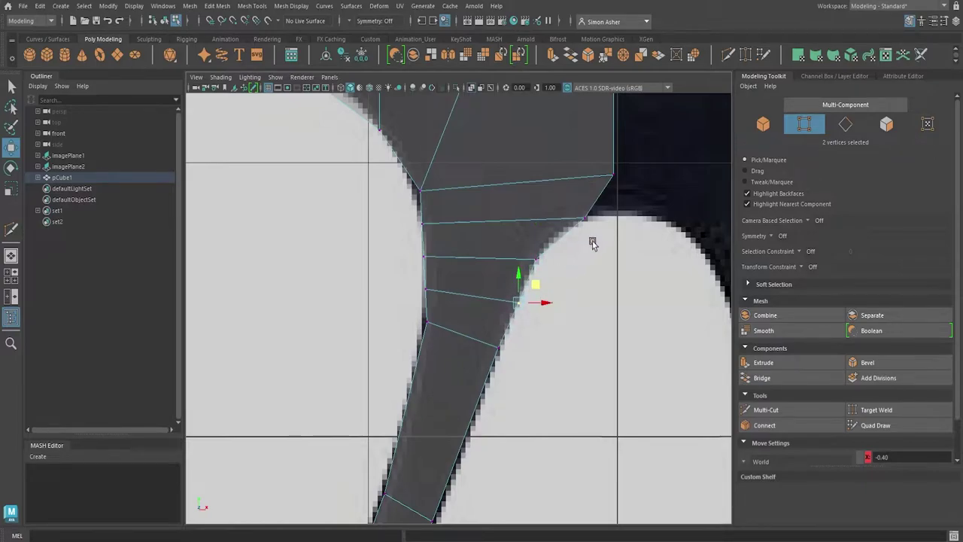
Add another Multi-Cut edge loop between the upper two new rows below the bridge and fit its nose-side vertex to the outline
{"action": "left_click", "coordinate": [766, 409]}
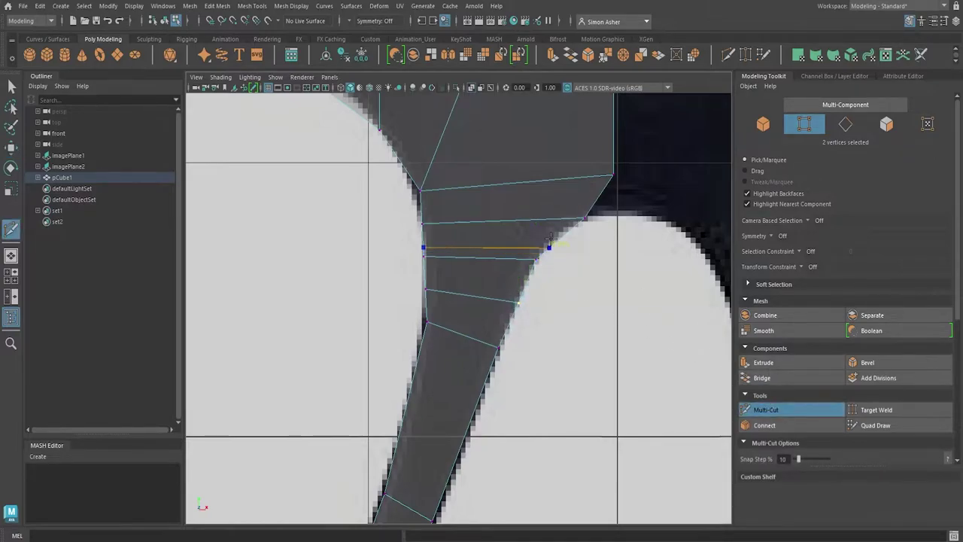
{"action": "middle_click", "coordinate": [552, 242], "text": "ctrl"}
{"action": "key", "text": "w"}
{"action": "scroll", "coordinate": [552, 294], "scroll_direction": "up", "scroll_amount": 2}
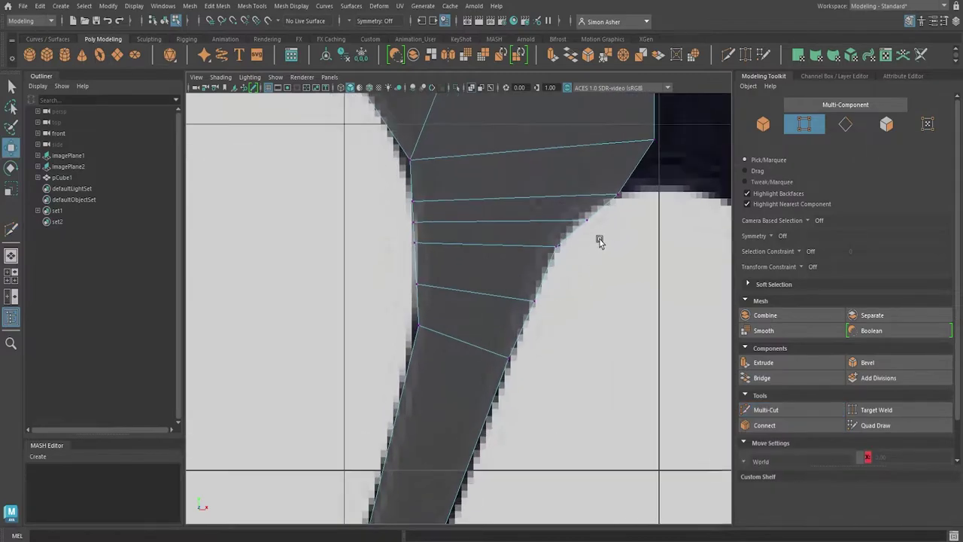
{"action": "left_click_drag", "start_coordinate": [599, 239], "coordinate": [591, 204]}
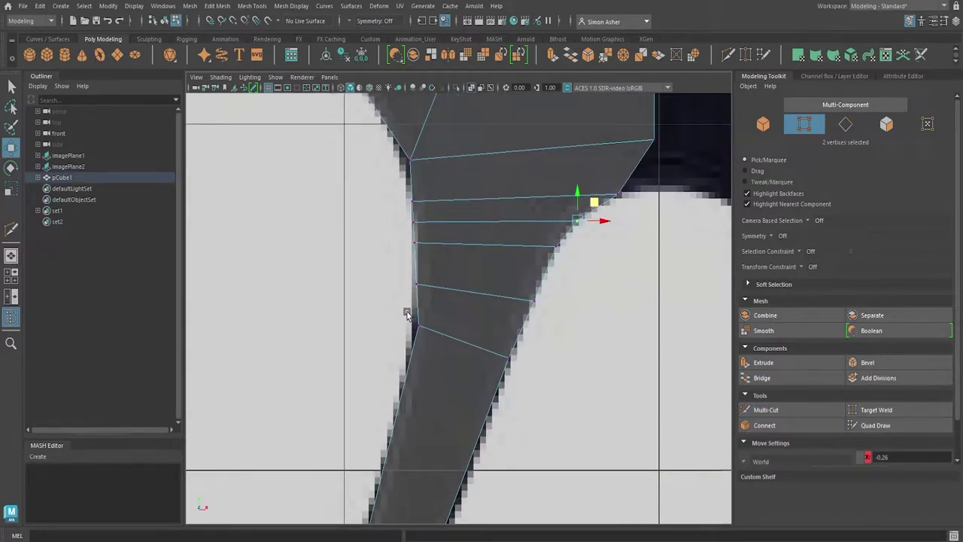
Fit the lens-side vertices of the two lowest edge rows below the bridge to the reference outline
{"action": "left_click_drag", "start_coordinate": [407, 312], "coordinate": [432, 310]}
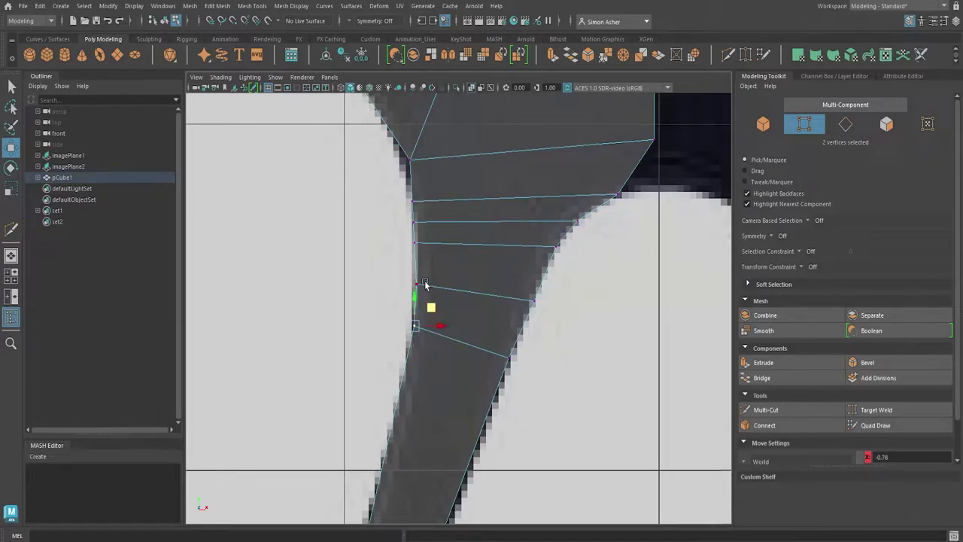
{"action": "middle_click_drag", "start_coordinate": [413, 284], "coordinate": [433, 282]}
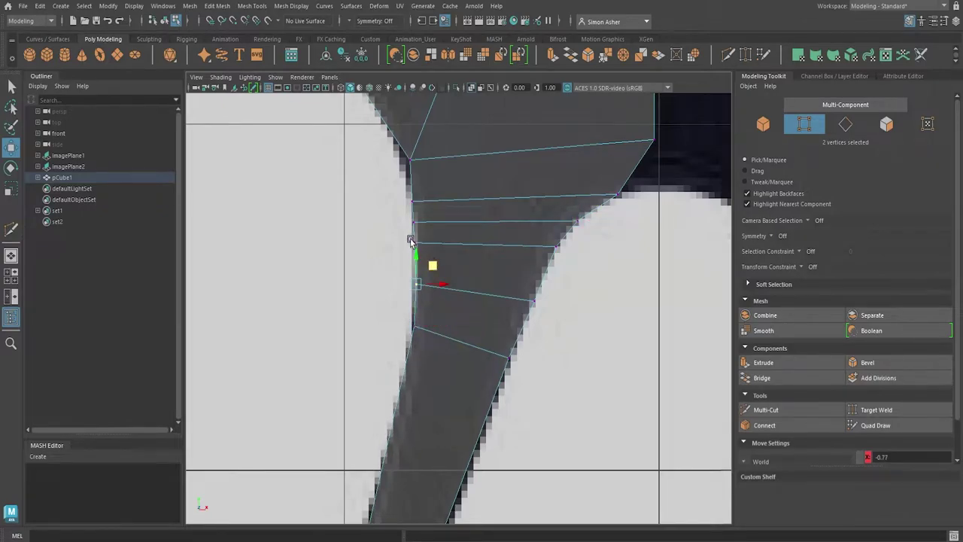
Turn off X-ray shading, switch to the perspective view and return the rim mesh to object mode with nothing selected
{"action": "scroll", "coordinate": [437, 240], "scroll_direction": "down", "scroll_amount": 10}
{"action": "scroll", "coordinate": [435, 243], "scroll_direction": "up", "scroll_amount": 1}
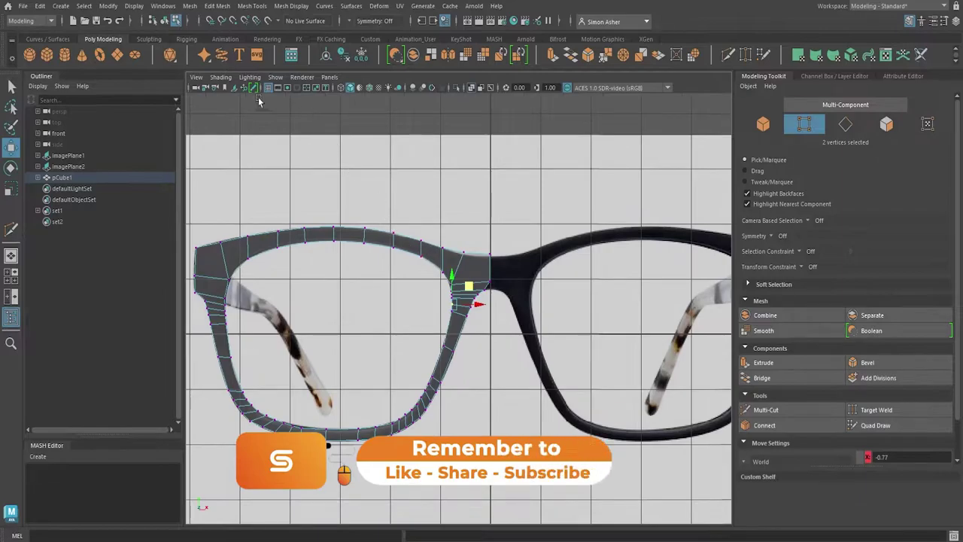
{"action": "left_click", "coordinate": [221, 77]}
{"action": "left_click", "coordinate": [268, 189]}
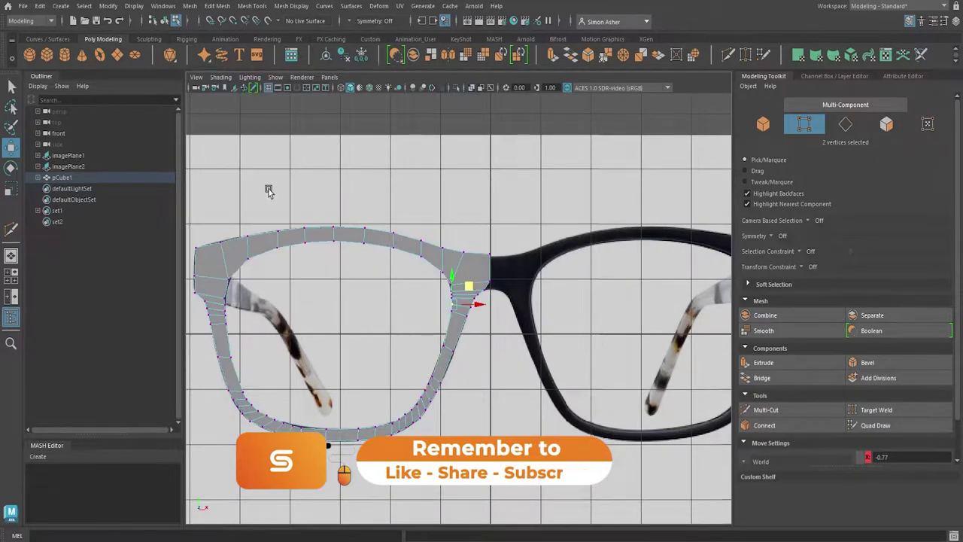
{"action": "key", "text": "space"}
{"action": "left_click_drag", "start_coordinate": [316, 137], "coordinate": [316, 105]}
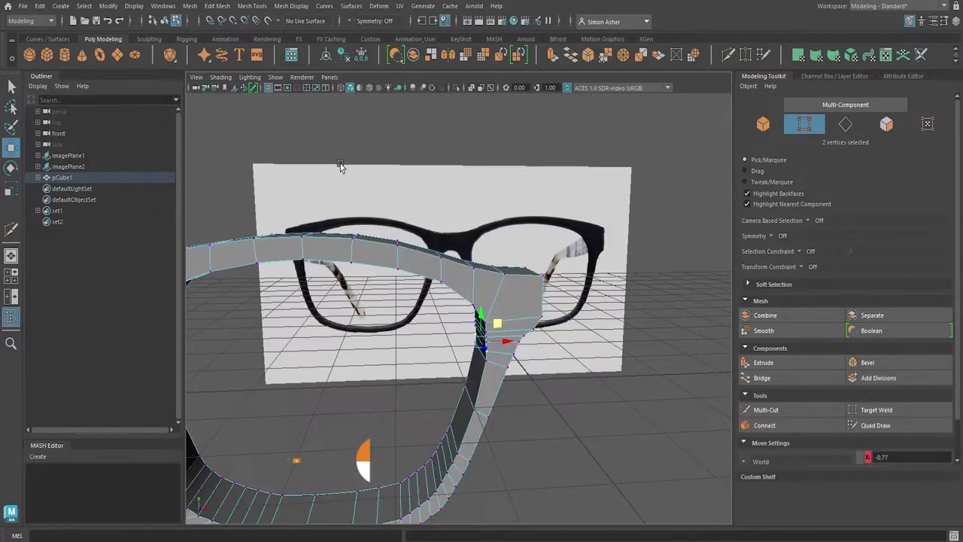
{"action": "left_click", "coordinate": [648, 296]}
{"action": "scroll", "coordinate": [566, 246], "scroll_direction": "down", "scroll_amount": 4}
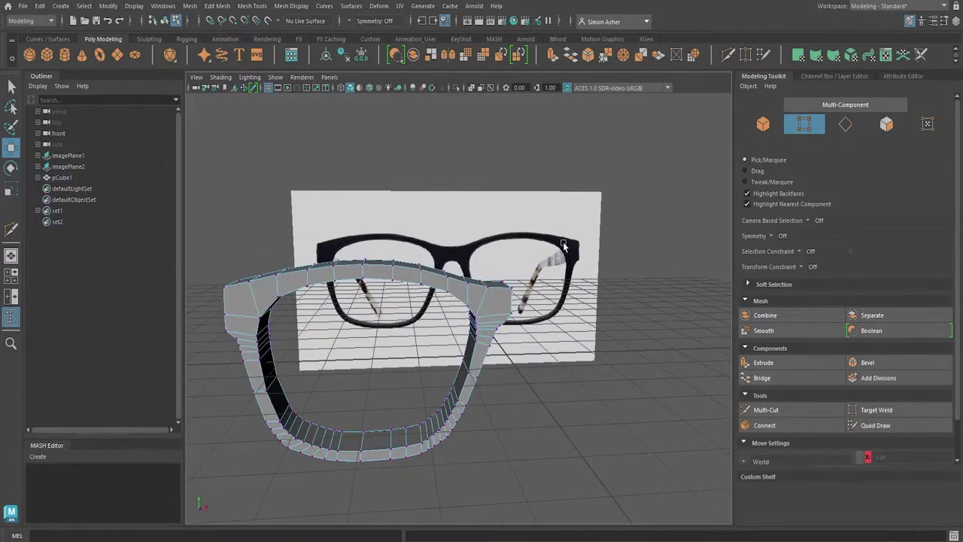
{"action": "right_click_drag", "start_coordinate": [415, 165], "coordinate": [436, 155]}
{"action": "left_click", "coordinate": [435, 155]}
Examine the shaded lens rim from several angles, including the back of its outer hinge end
{"action": "left_click_drag", "start_coordinate": [423, 240], "coordinate": [464, 226], "text": "alt"}
{"action": "scroll", "coordinate": [481, 228], "scroll_direction": "up", "scroll_amount": 6}
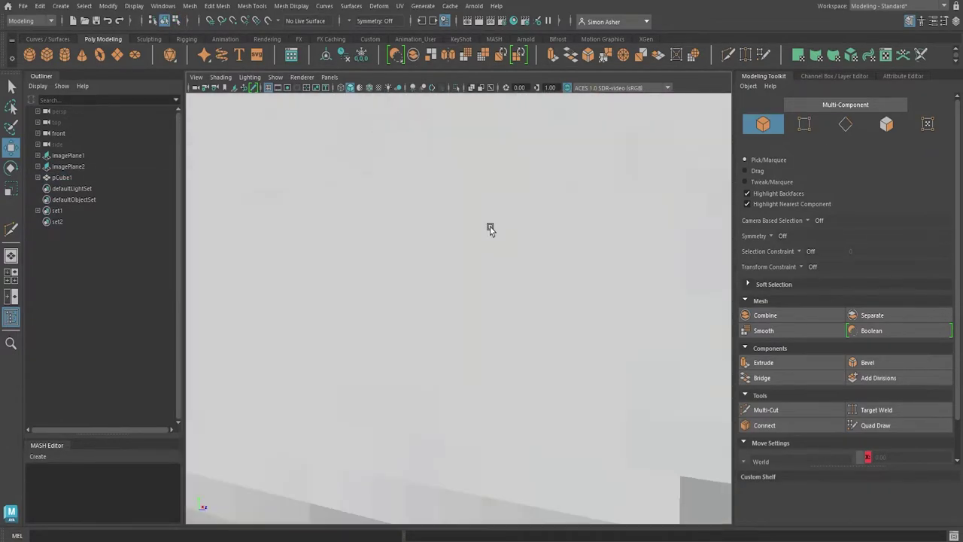
{"action": "right_click_drag", "start_coordinate": [490, 228], "coordinate": [413, 241], "text": "alt"}
{"action": "mouse_move", "coordinate": [413, 241]}
{"action": "left_mouse_down", "text": "alt"}
{"action": "mouse_move", "coordinate": [408, 253]}
{"action": "mouse_move", "coordinate": [413, 231]}
{"action": "mouse_move", "coordinate": [413, 245]}
{"action": "left_mouse_up", "text": "alt"}
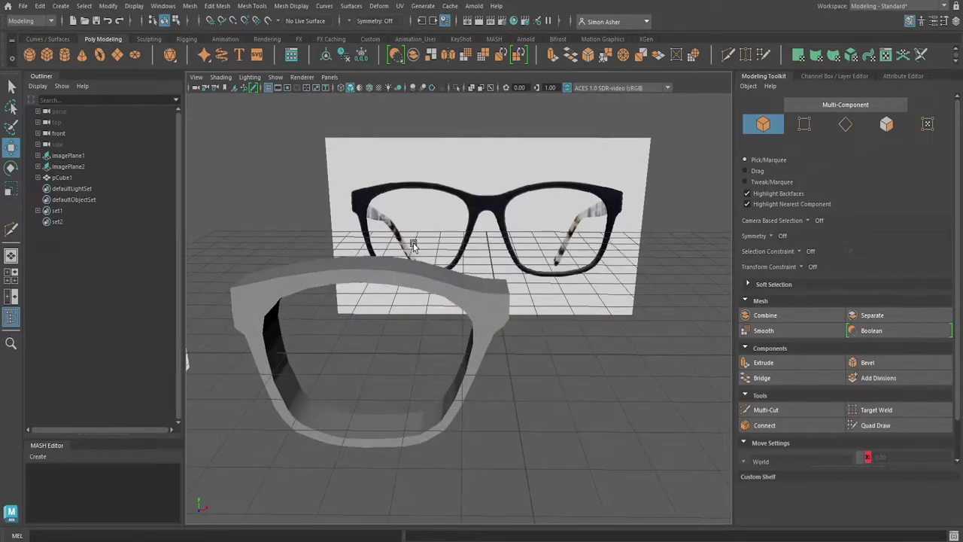
{"action": "mouse_move", "coordinate": [509, 319]}
{"action": "left_mouse_down", "text": "alt"}
{"action": "mouse_move", "coordinate": [470, 299]}
{"action": "mouse_move", "coordinate": [500, 313]}
{"action": "left_mouse_up", "text": "alt"}
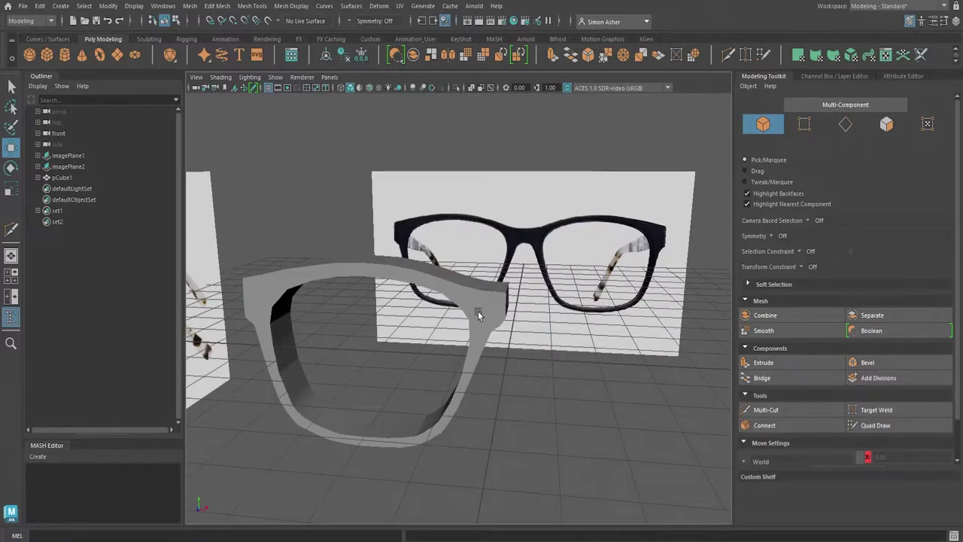
{"action": "left_click_drag", "start_coordinate": [435, 311], "coordinate": [407, 231], "text": "alt"}
{"action": "scroll", "coordinate": [444, 339], "scroll_direction": "up", "scroll_amount": 5}
{"action": "scroll", "coordinate": [427, 341], "scroll_direction": "down", "scroll_amount": 5}
Cut two Multi-Cut edge loops, one along the rim's upper section and one around the middle of its thickness
{"action": "left_click", "coordinate": [487, 341]}
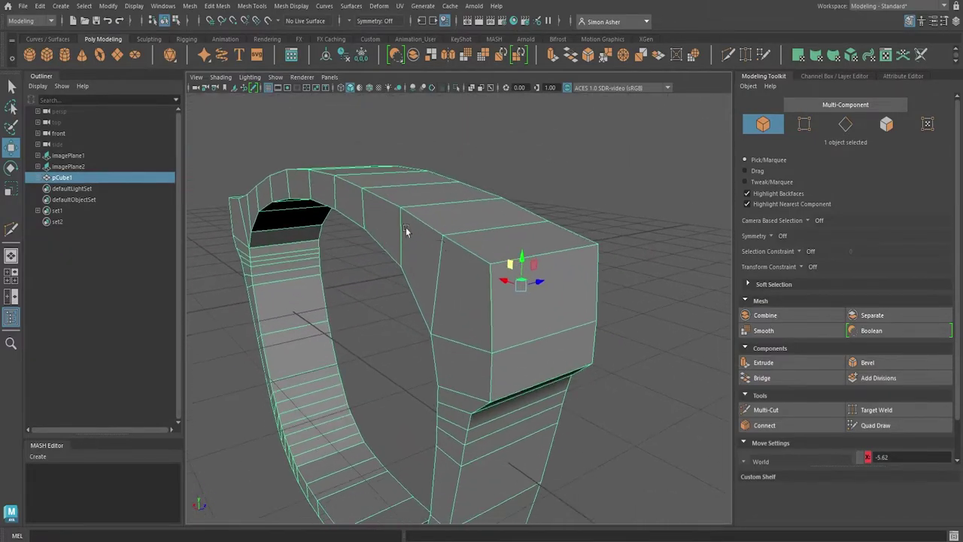
{"action": "left_click", "coordinate": [771, 411]}
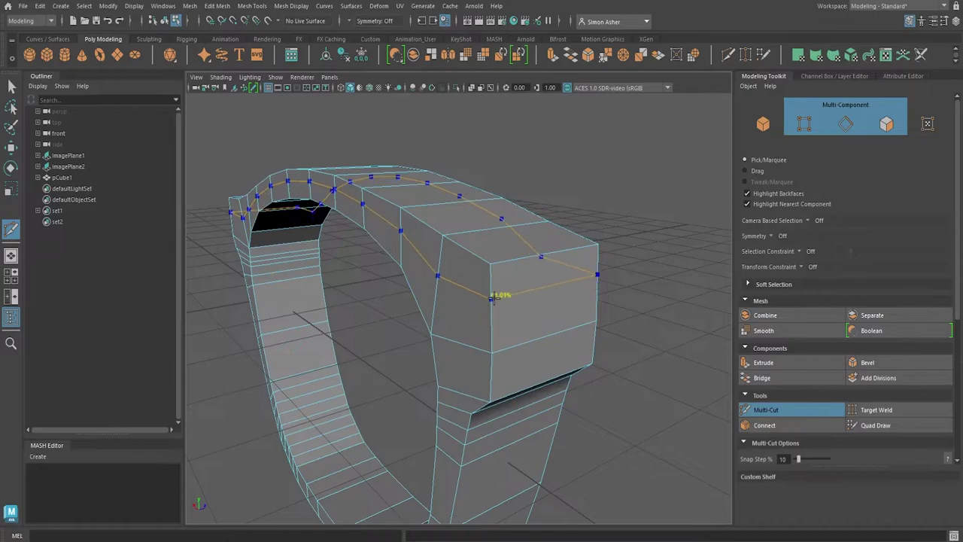
{"action": "left_click", "coordinate": [498, 323], "text": "ctrl"}
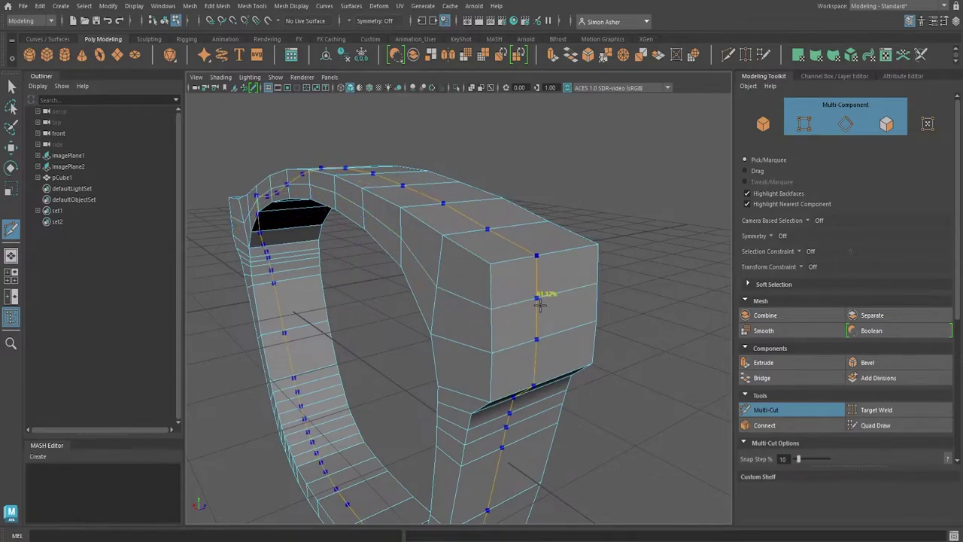
{"action": "left_click", "coordinate": [548, 294], "text": "ctrl"}
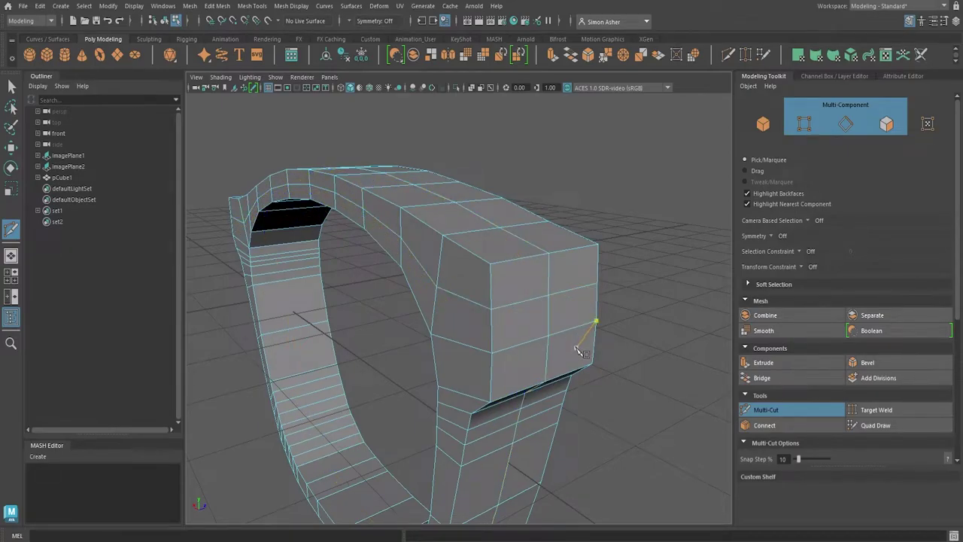
{"action": "key", "text": "w"}
Extrude the five faces at the hinge end's upper back corner inward with thickness -0.19 and delete them to open a notch
{"action": "left_click", "coordinate": [481, 282]}
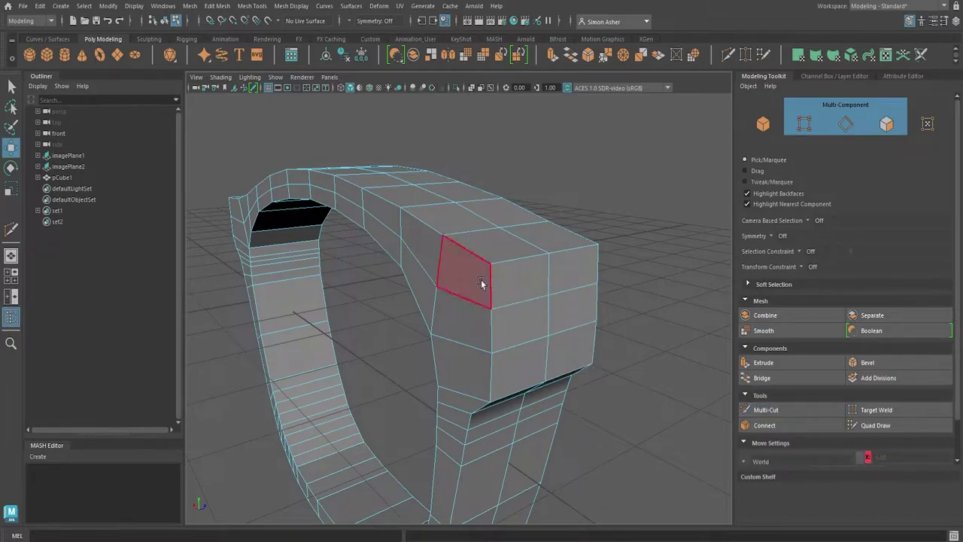
{"action": "left_click", "coordinate": [481, 283]}
{"action": "left_click", "coordinate": [516, 286], "text": "shift"}
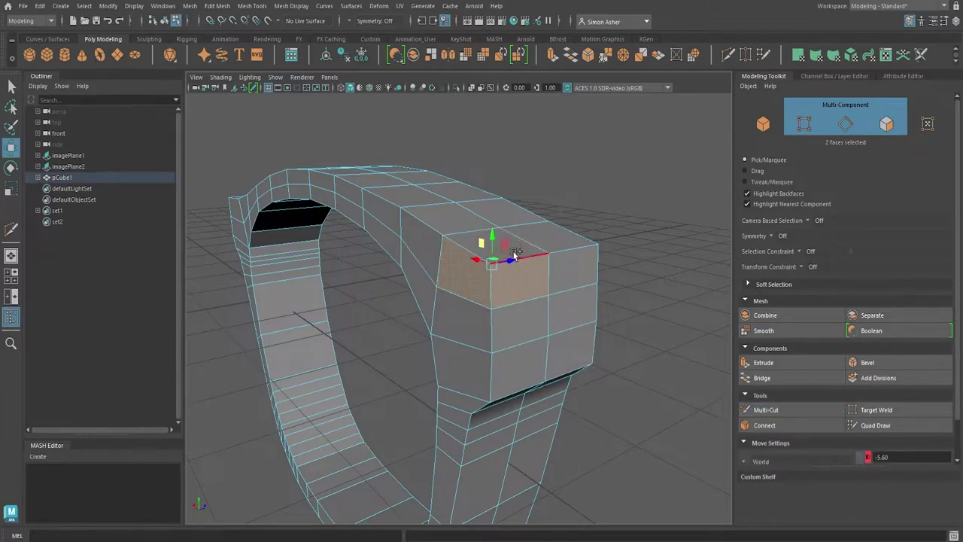
{"action": "left_click", "coordinate": [534, 311], "text": "shift"}
{"action": "left_click", "coordinate": [480, 322], "text": "shift"}
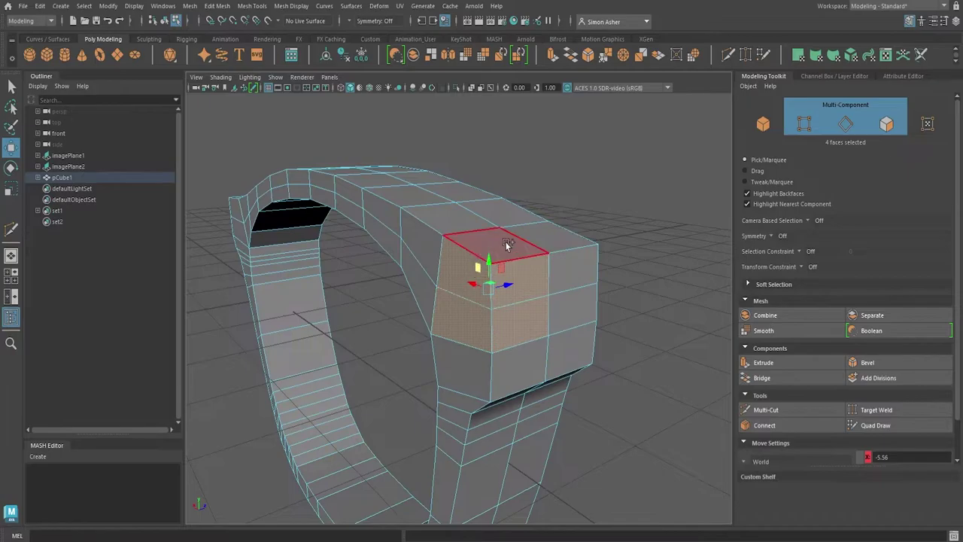
{"action": "left_click", "coordinate": [507, 245], "text": "shift"}
{"action": "scroll", "coordinate": [533, 305], "scroll_direction": "up", "scroll_amount": 3}
{"action": "key", "text": "ctrl+e"}
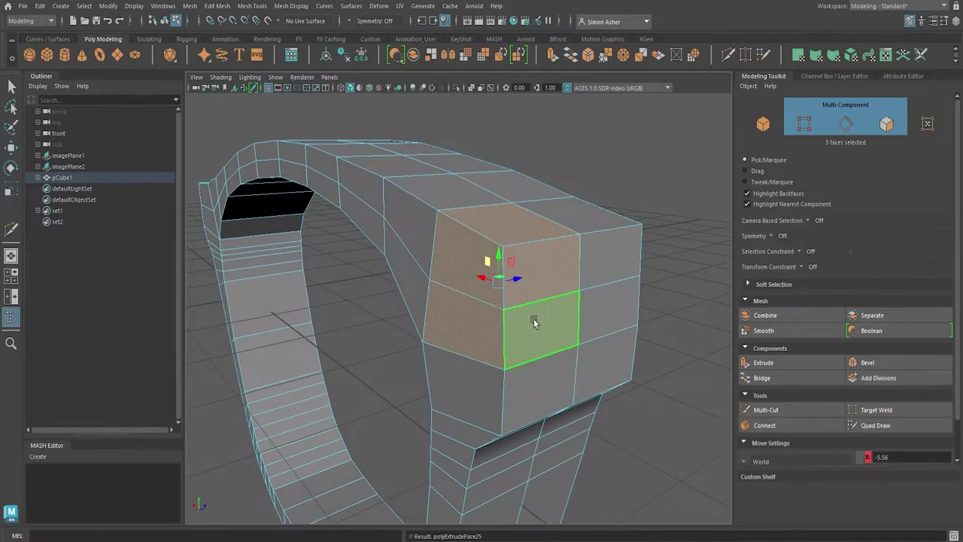
{"action": "left_click_drag", "start_coordinate": [557, 156], "coordinate": [550, 166]}
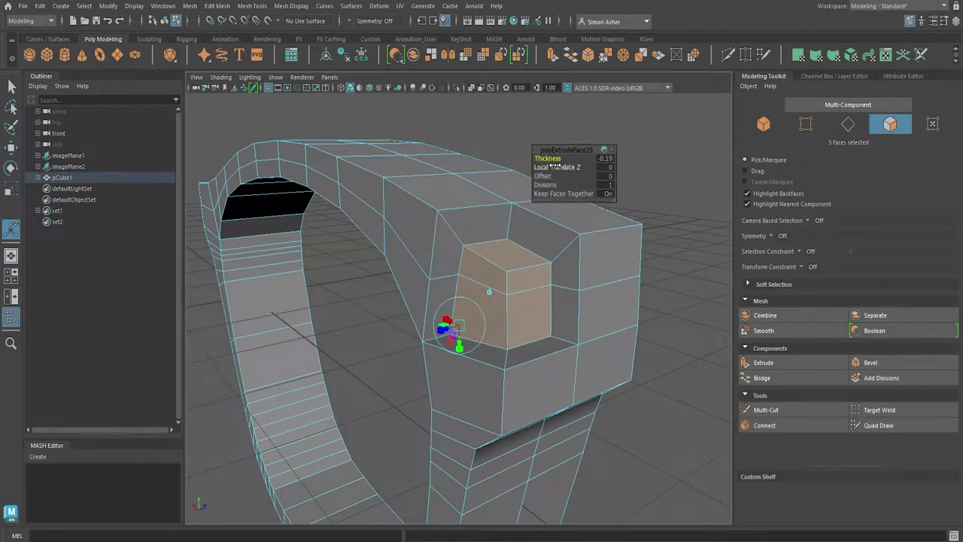
{"action": "key", "text": "Delete"}
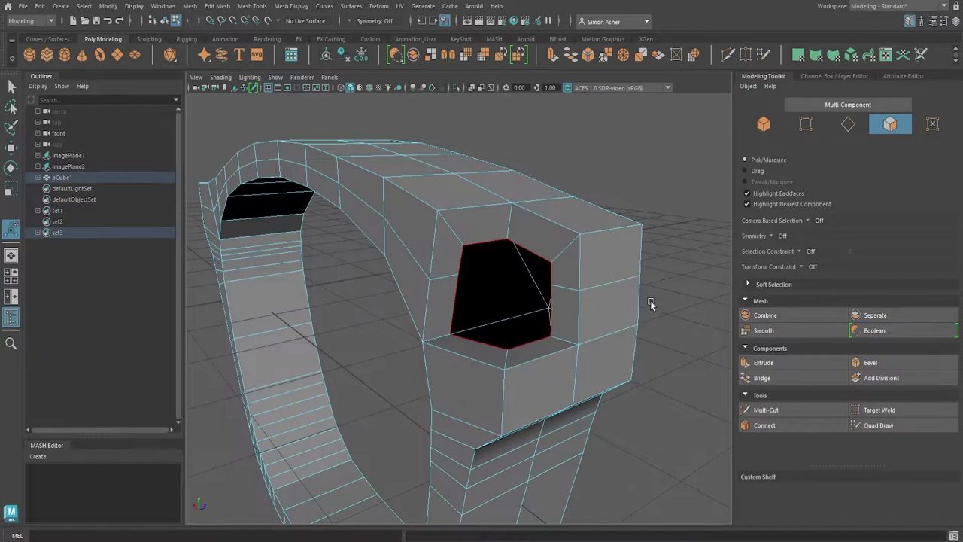
Extrude the two open border edges on the back side of the notch inward to form an inner wall
{"action": "mouse_move", "coordinate": [487, 221]}
{"action": "right_mouse_down"}
{"action": "mouse_move", "coordinate": [478, 218]}
{"action": "mouse_move", "coordinate": [483, 210]}
{"action": "right_mouse_up"}
{"action": "scroll", "coordinate": [483, 210], "scroll_direction": "up", "scroll_amount": 1}
{"action": "key", "text": "q"}
{"action": "left_click", "coordinate": [464, 266]}
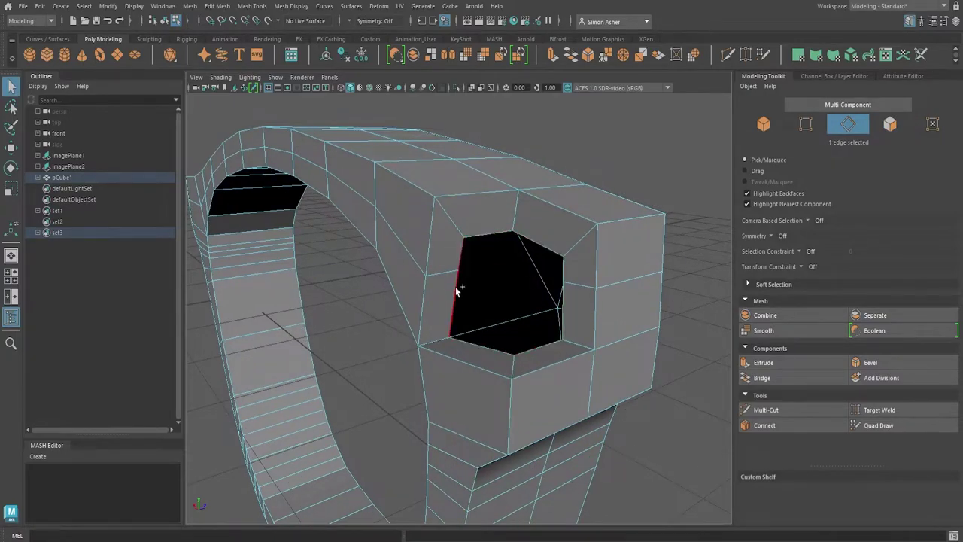
{"action": "left_click", "coordinate": [487, 348], "text": "shift"}
{"action": "left_click_drag", "start_coordinate": [487, 349], "coordinate": [514, 338], "text": "alt"}
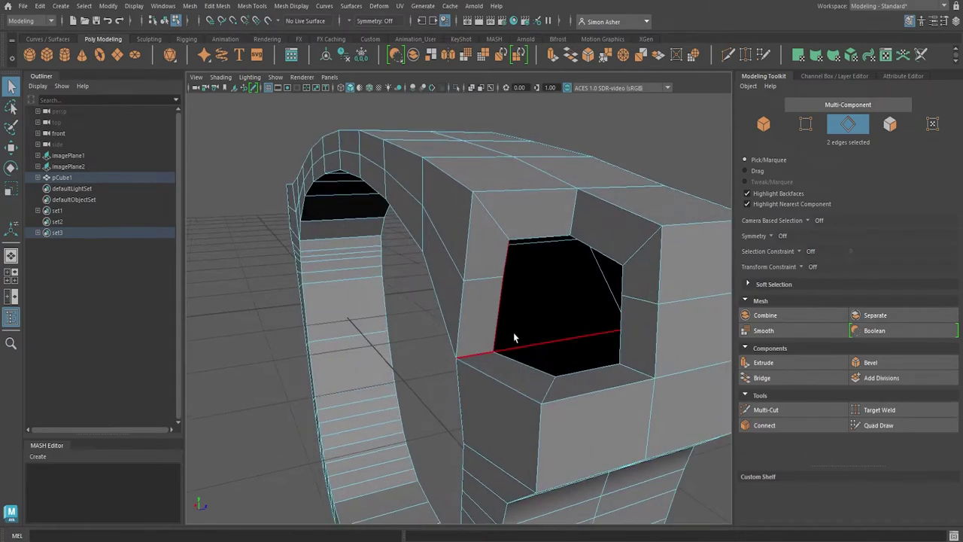
{"action": "key", "text": "w"}
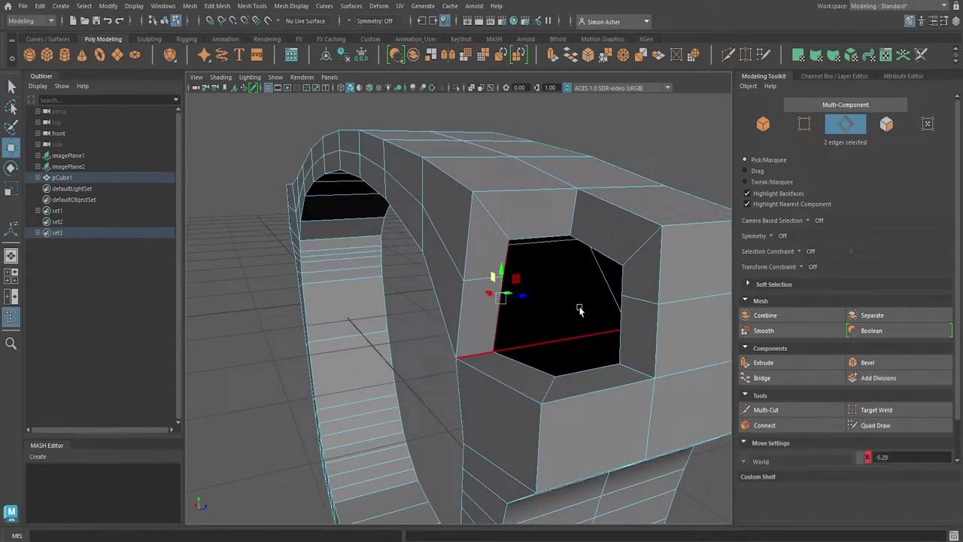
{"action": "right_click_drag", "start_coordinate": [515, 296], "coordinate": [579, 301], "text": "shift"}
Extrude the notch's lower border edge and the two border edges on its outer side inward to form the floor and second wall
{"action": "left_click", "coordinate": [533, 361]}
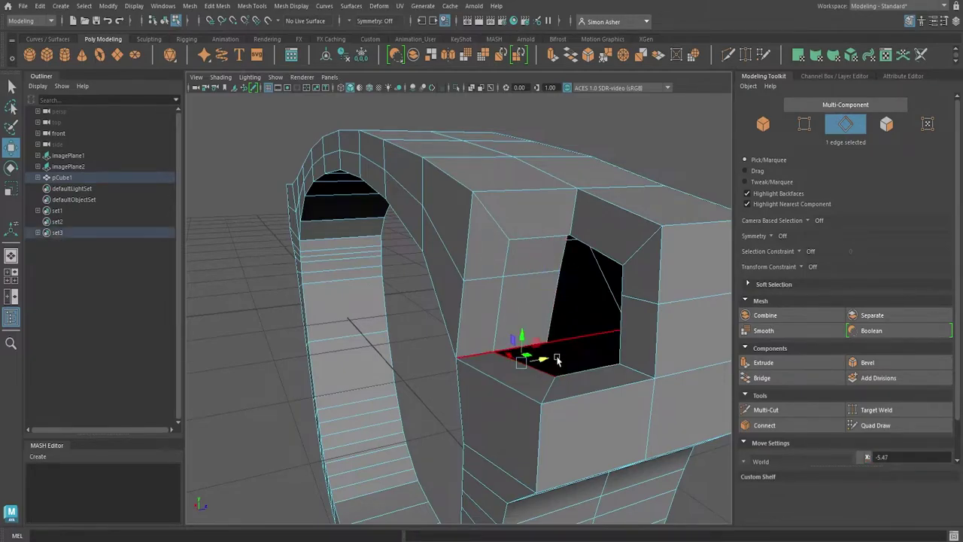
{"action": "right_click_drag", "start_coordinate": [521, 362], "coordinate": [630, 316], "text": "shift"}
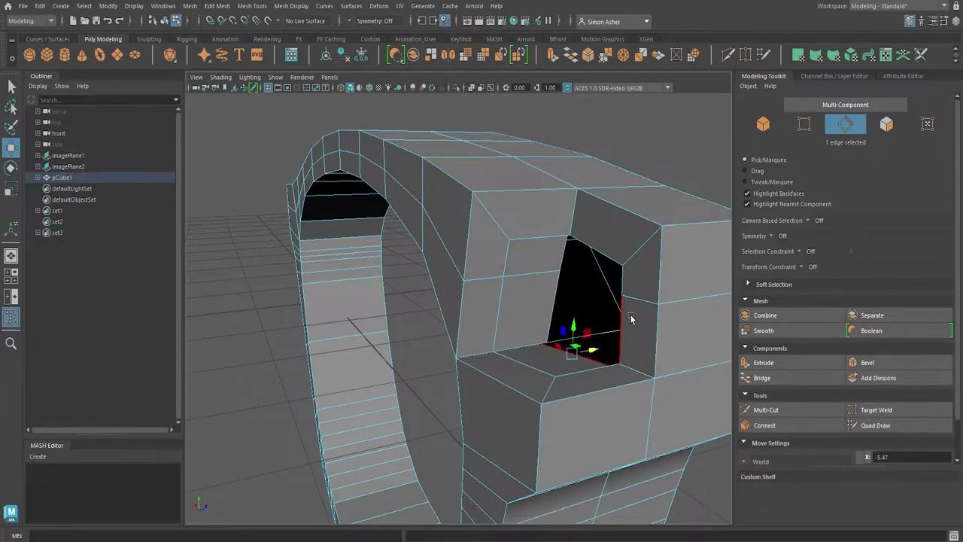
{"action": "left_click", "coordinate": [621, 276], "text": "shift"}
{"action": "right_click_drag", "start_coordinate": [621, 279], "coordinate": [625, 283], "text": "shift"}
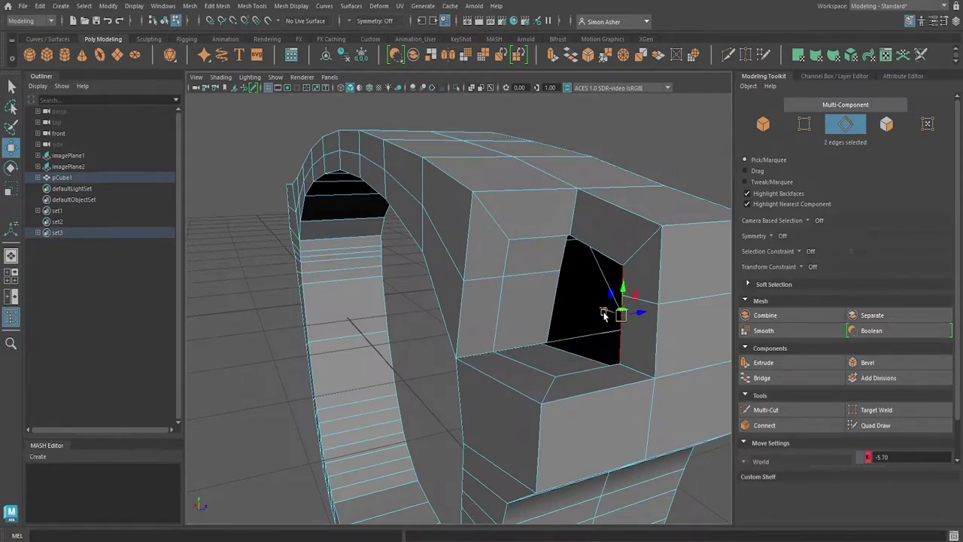
{"action": "left_click_drag", "start_coordinate": [605, 311], "coordinate": [552, 297], "text": "shift"}
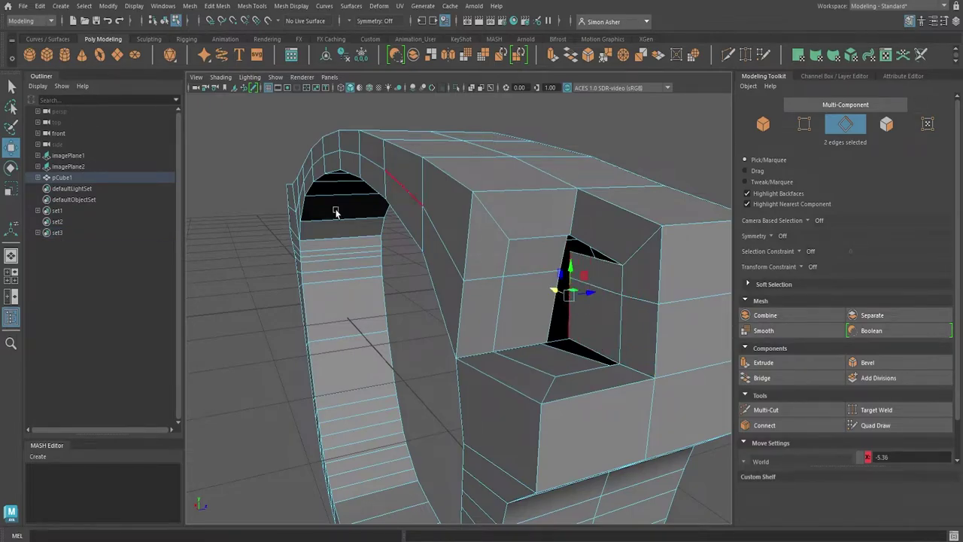
Use Target Weld to merge the vertices at the top inner corner of the notch
{"action": "left_click", "coordinate": [252, 6]}
{"action": "left_click", "coordinate": [288, 190]}
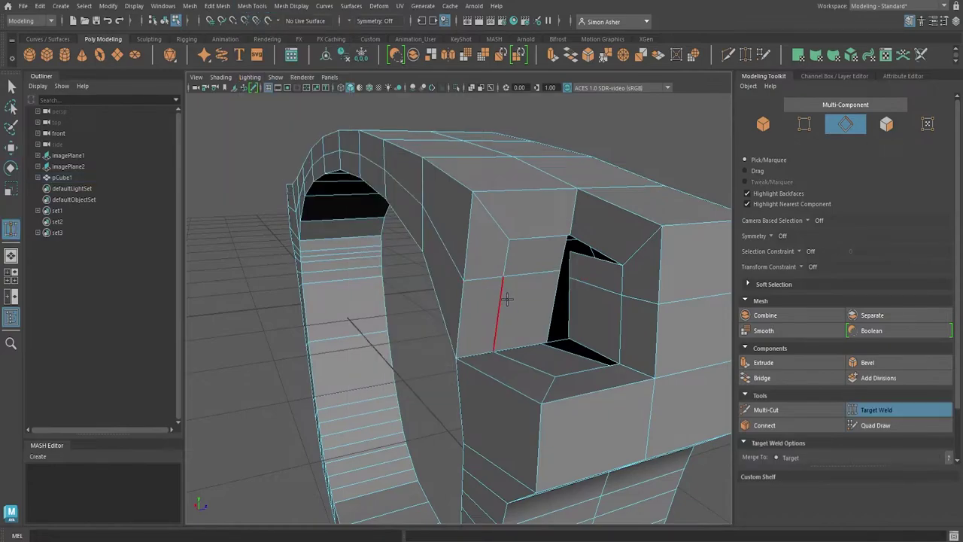
{"action": "scroll", "coordinate": [512, 297], "scroll_direction": "up", "scroll_amount": 6}
{"action": "scroll", "coordinate": [513, 295], "scroll_direction": "down", "scroll_amount": 5}
{"action": "left_click_drag", "start_coordinate": [513, 293], "coordinate": [434, 305], "text": "alt"}
{"action": "right_click", "coordinate": [440, 289]}
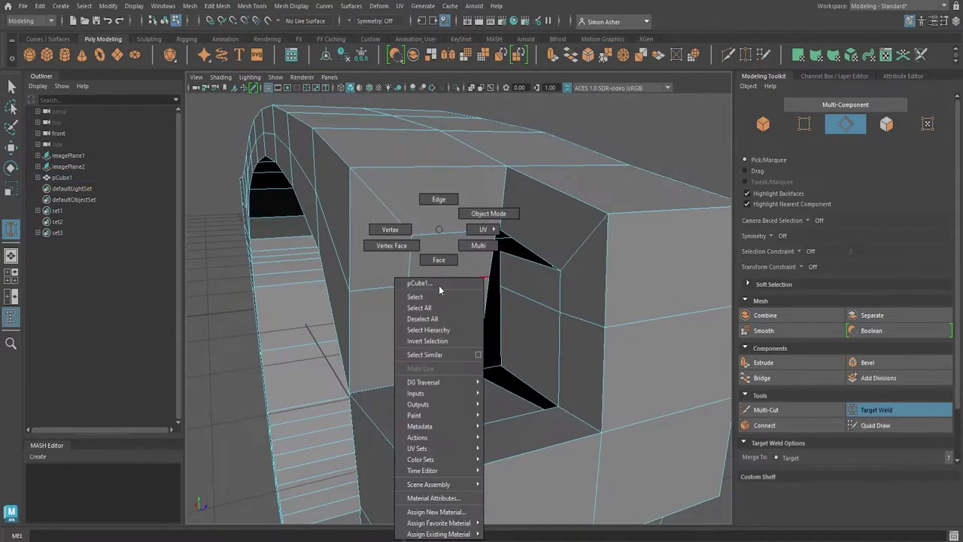
{"action": "right_click_drag", "start_coordinate": [440, 290], "coordinate": [400, 222]}
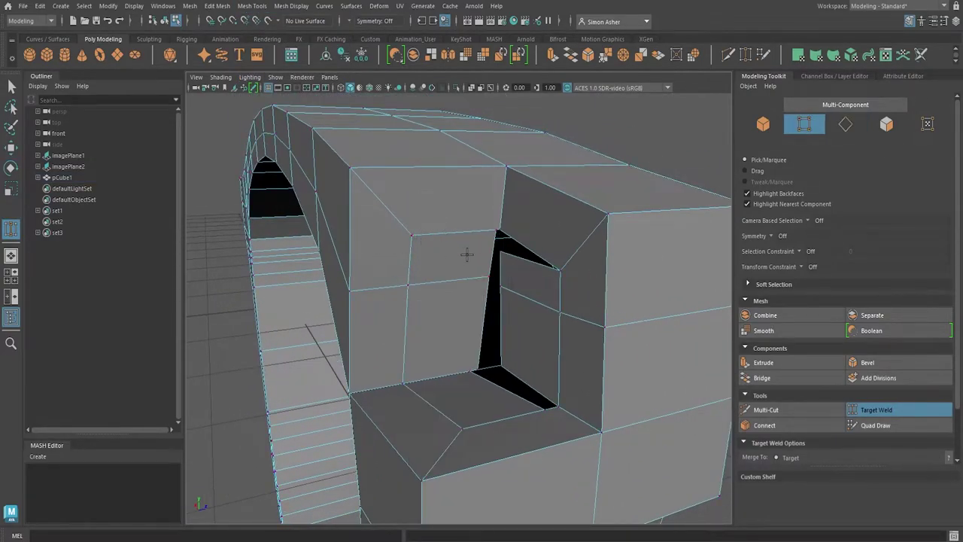
{"action": "scroll", "coordinate": [466, 254], "scroll_direction": "up", "scroll_amount": 2}
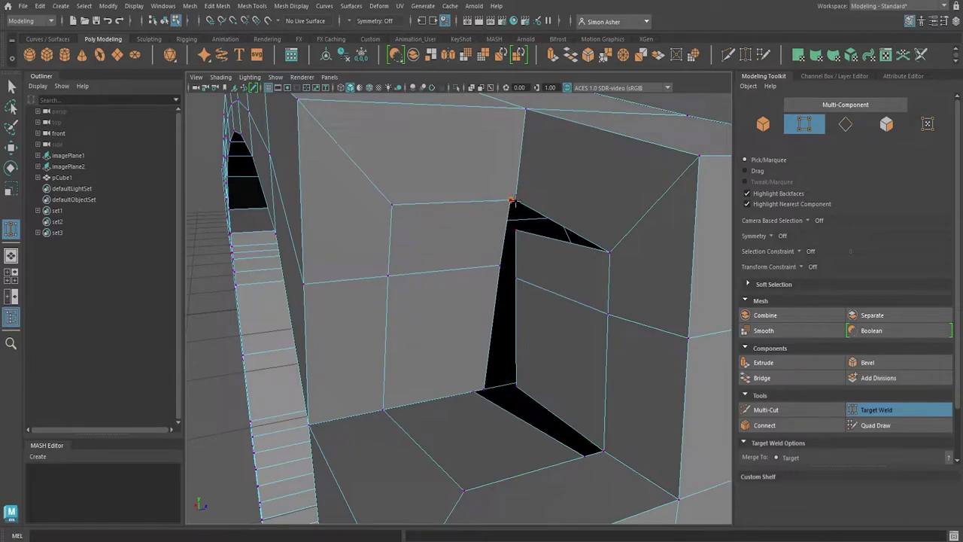
{"action": "mouse_move", "coordinate": [511, 201]}
{"action": "left_mouse_down"}
{"action": "mouse_move", "coordinate": [531, 218]}
{"action": "mouse_move", "coordinate": [515, 201]}
{"action": "left_mouse_up"}
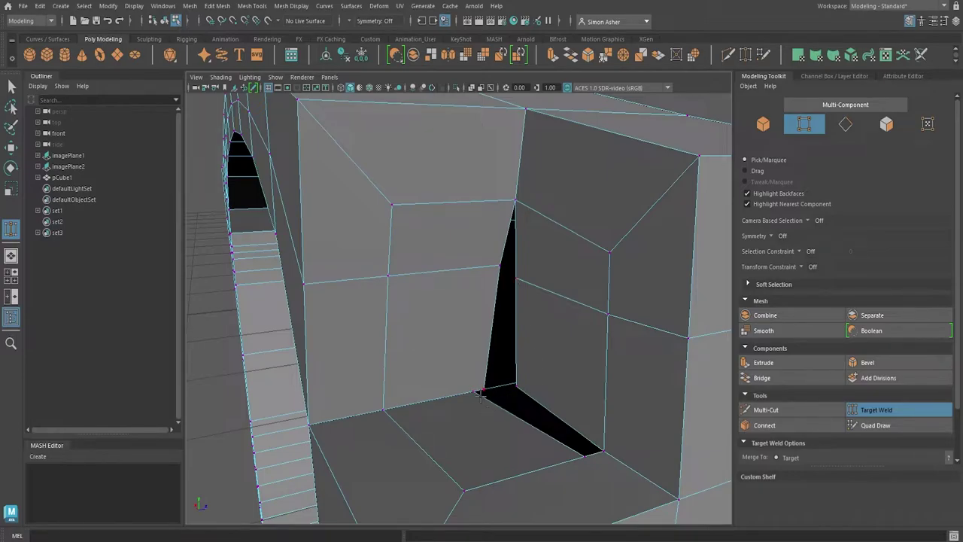
Weld the remaining loose vertices along the notch floor and inner corner to close the gaps, and leave Target Weld
{"action": "left_click_drag", "start_coordinate": [479, 389], "coordinate": [480, 389]}
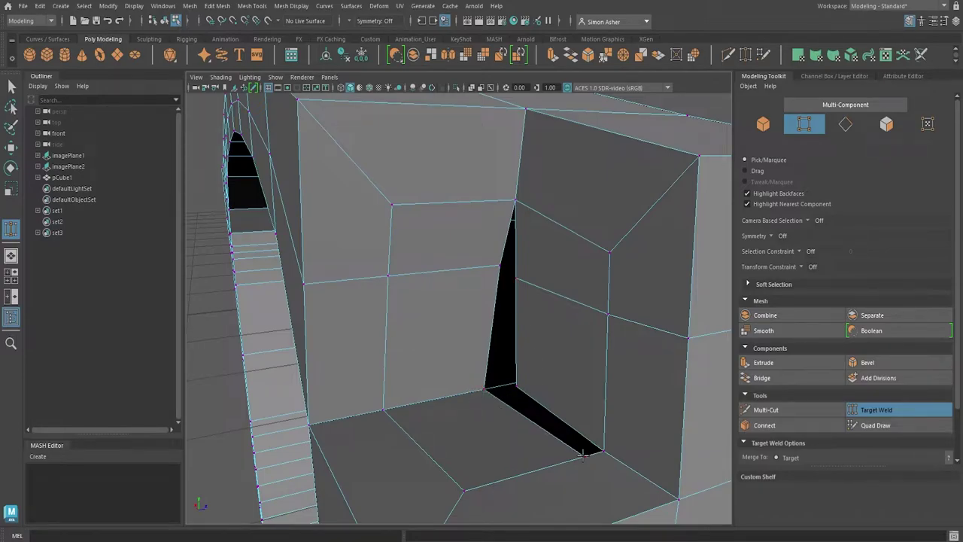
{"action": "left_click_drag", "start_coordinate": [594, 452], "coordinate": [599, 449]}
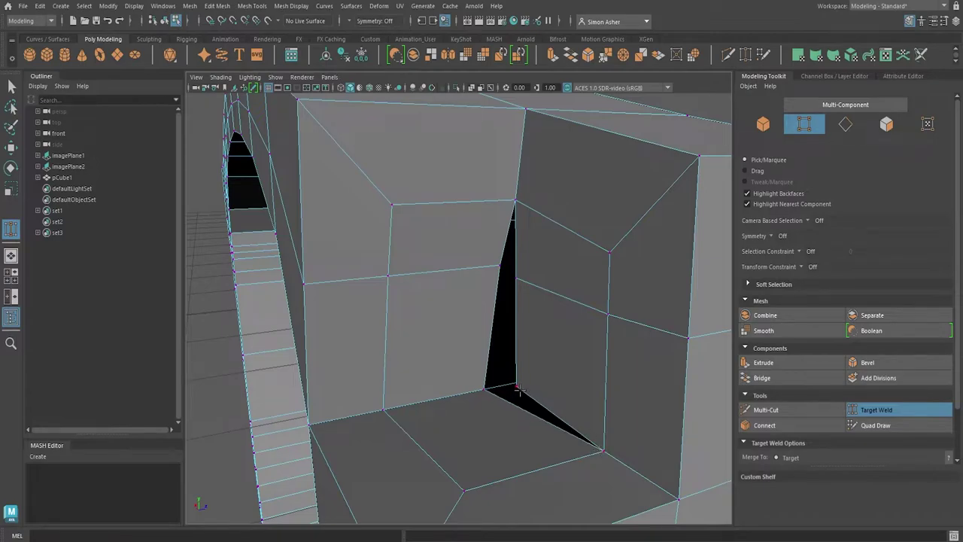
{"action": "left_click_drag", "start_coordinate": [505, 385], "coordinate": [515, 386]}
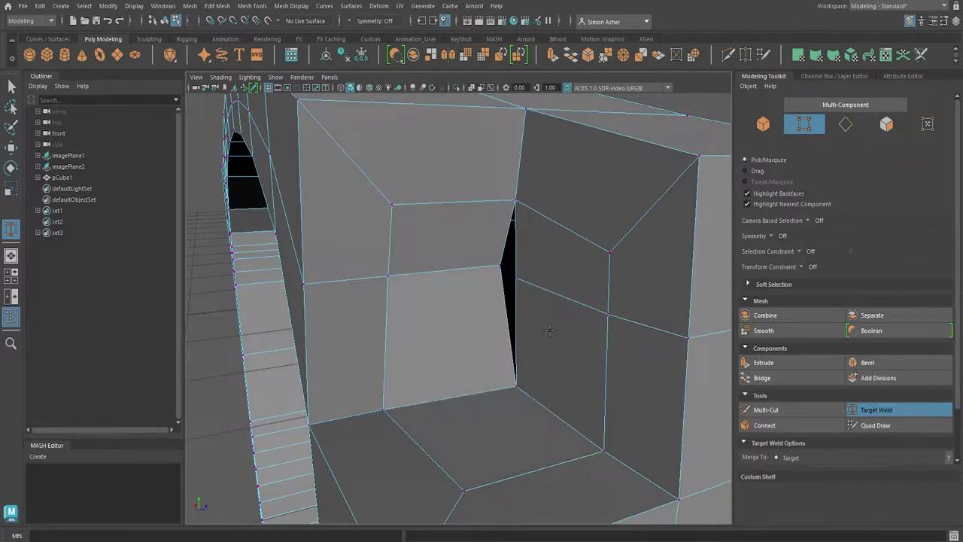
{"action": "left_click_drag", "start_coordinate": [510, 277], "coordinate": [494, 333]}
{"action": "left_click", "coordinate": [12, 86]}
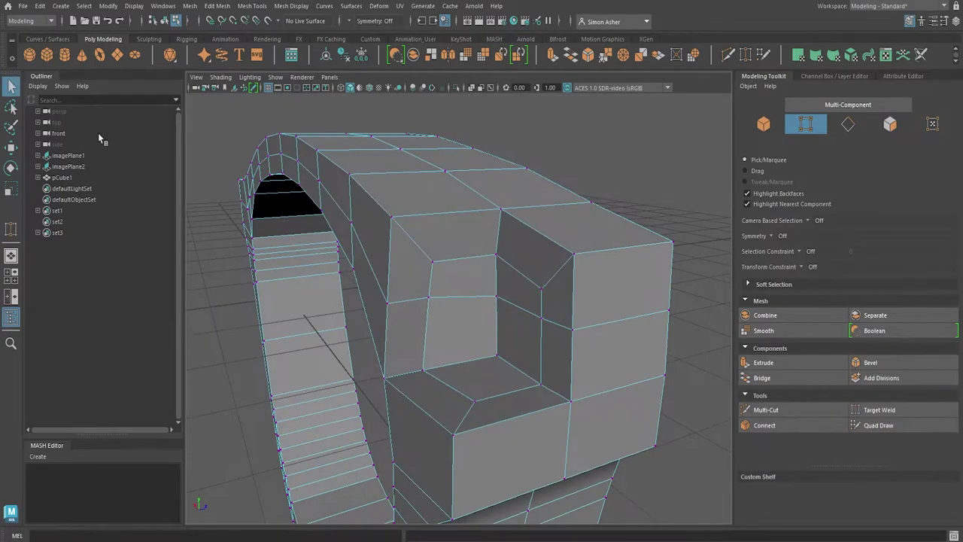
Delete the three surplus edges on the notch wall nearest the lens opening, keeping only its middle dividing edge
{"action": "left_click_drag", "start_coordinate": [514, 340], "coordinate": [498, 296], "text": "alt"}
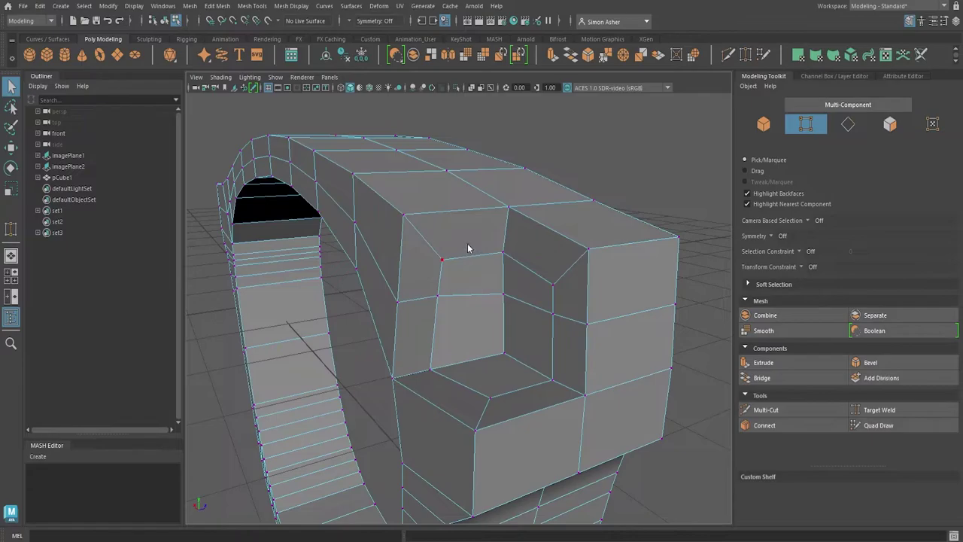
{"action": "right_click_drag", "start_coordinate": [467, 249], "coordinate": [464, 197]}
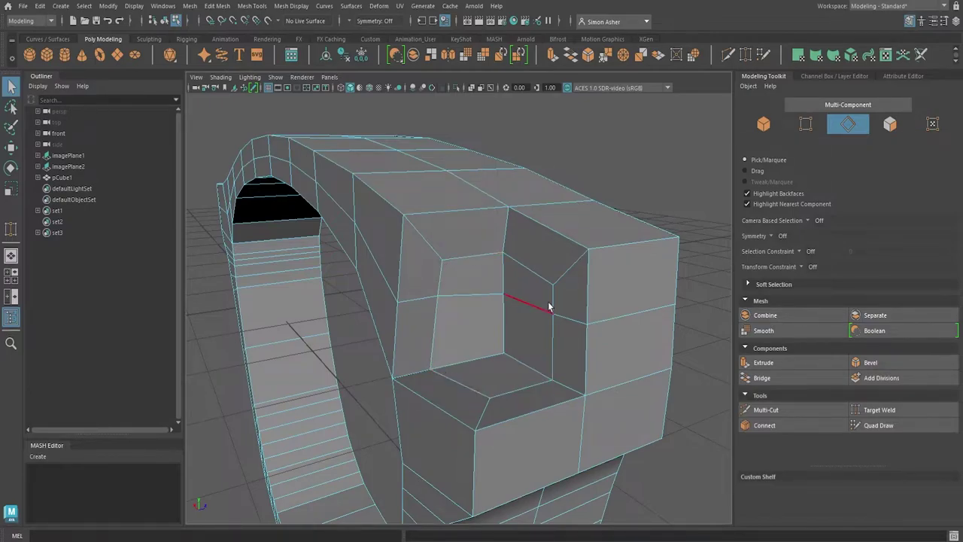
{"action": "left_click", "coordinate": [482, 255]}
{"action": "key", "text": "Delete"}
{"action": "key", "text": "w"}
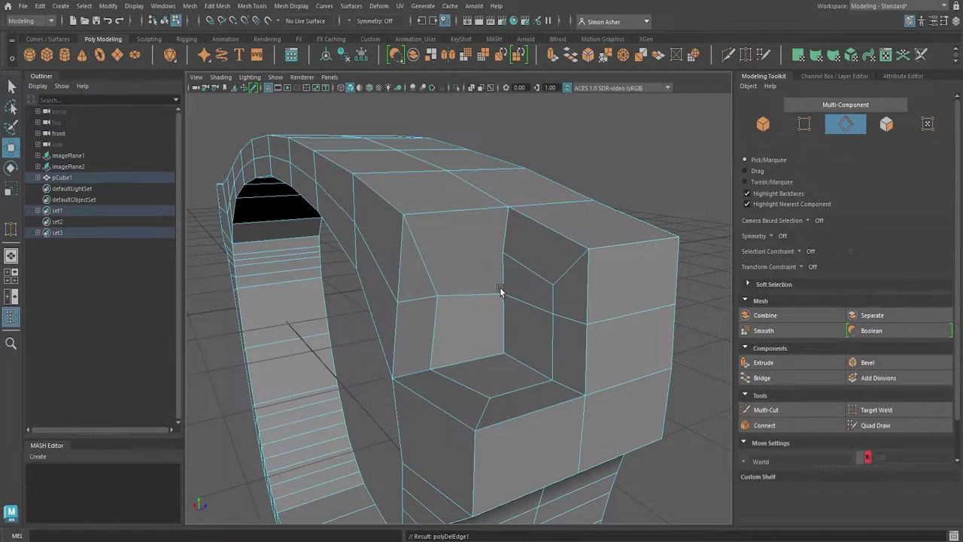
{"action": "left_click", "coordinate": [440, 322]}
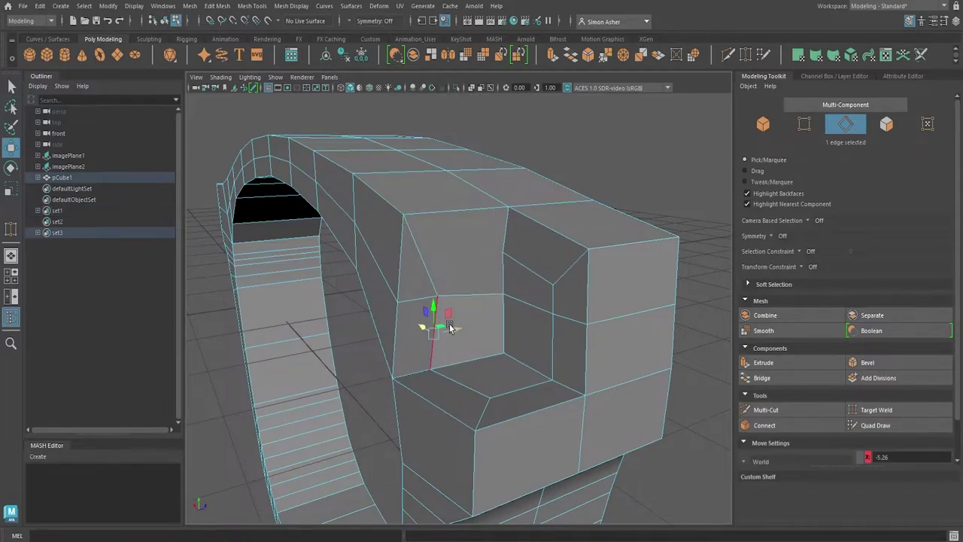
{"action": "key", "text": "Delete"}
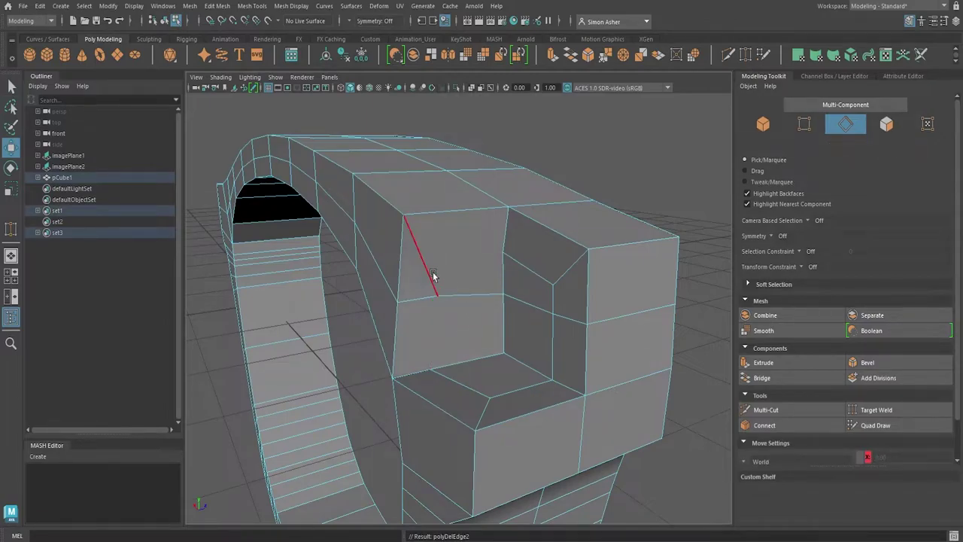
{"action": "left_click", "coordinate": [422, 267]}
{"action": "key", "text": "Delete"}
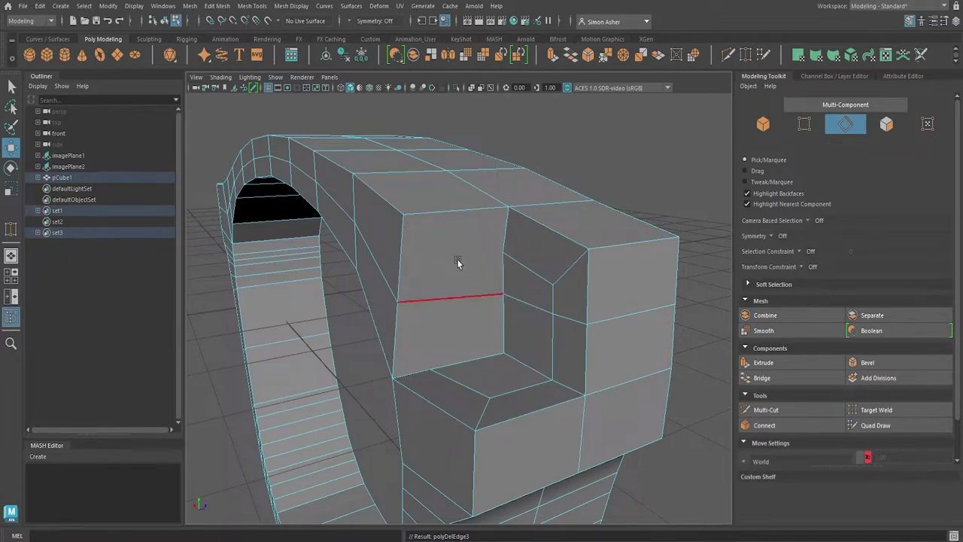
Delete the surplus upper, diagonal and vertical edges on the notch's second wall
{"action": "left_click", "coordinate": [518, 273]}
{"action": "key", "text": "Delete"}
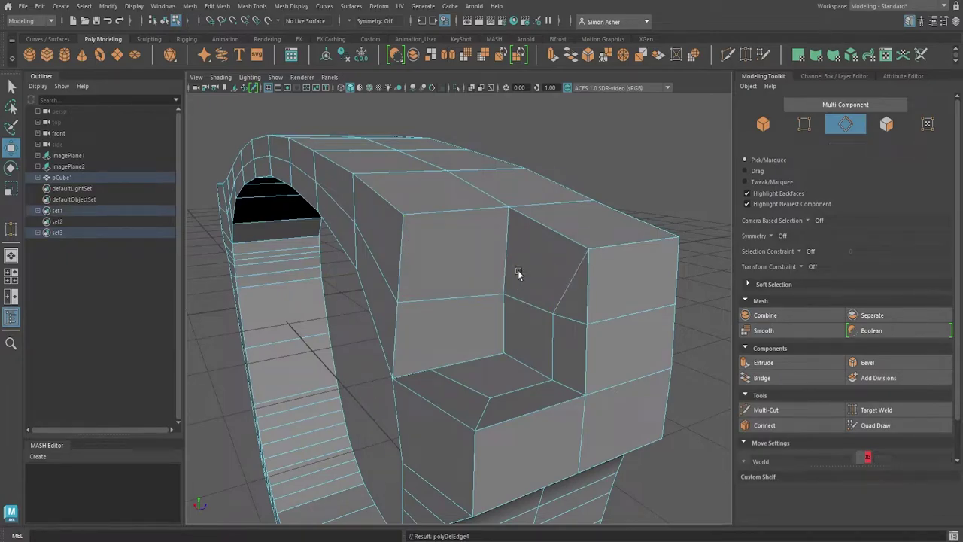
{"action": "left_click", "coordinate": [570, 282]}
{"action": "key", "text": "Delete"}
{"action": "left_click", "coordinate": [558, 340]}
{"action": "key", "text": "Delete"}
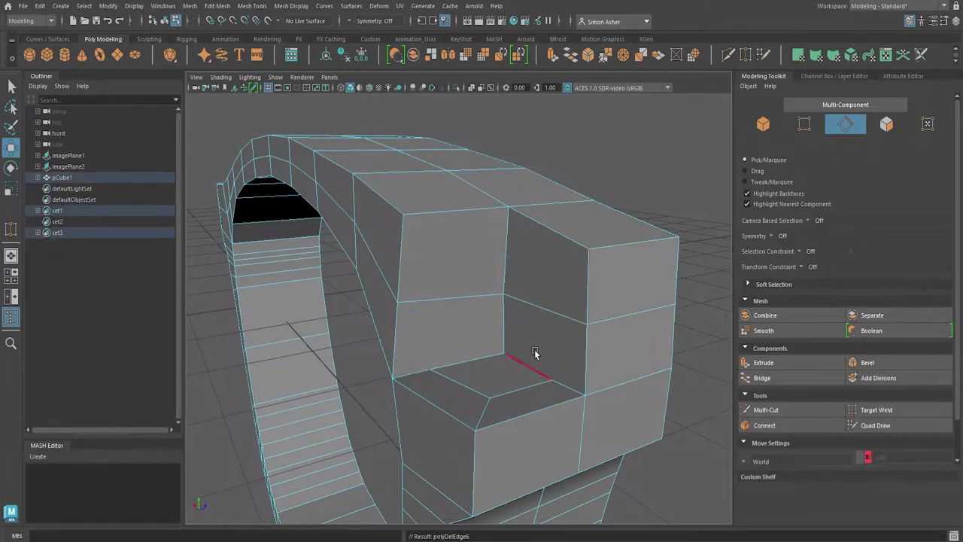
Delete the surplus inner and diagonal edges on the notch floor so it becomes a single face
{"action": "left_click", "coordinate": [526, 367]}
{"action": "key", "text": "Delete"}
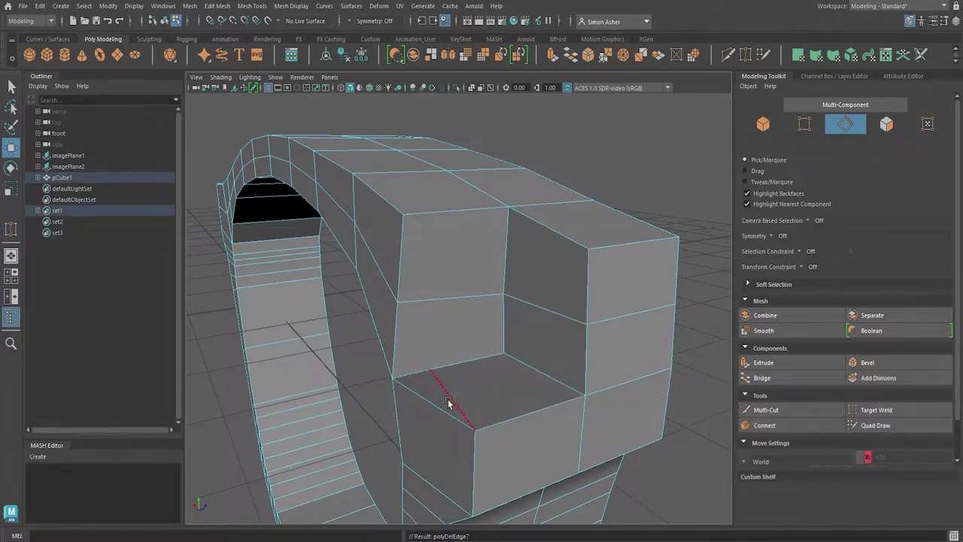
{"action": "left_click", "coordinate": [447, 403]}
{"action": "key", "text": "Delete"}
{"action": "scroll", "coordinate": [448, 399], "scroll_direction": "down", "scroll_amount": 2}
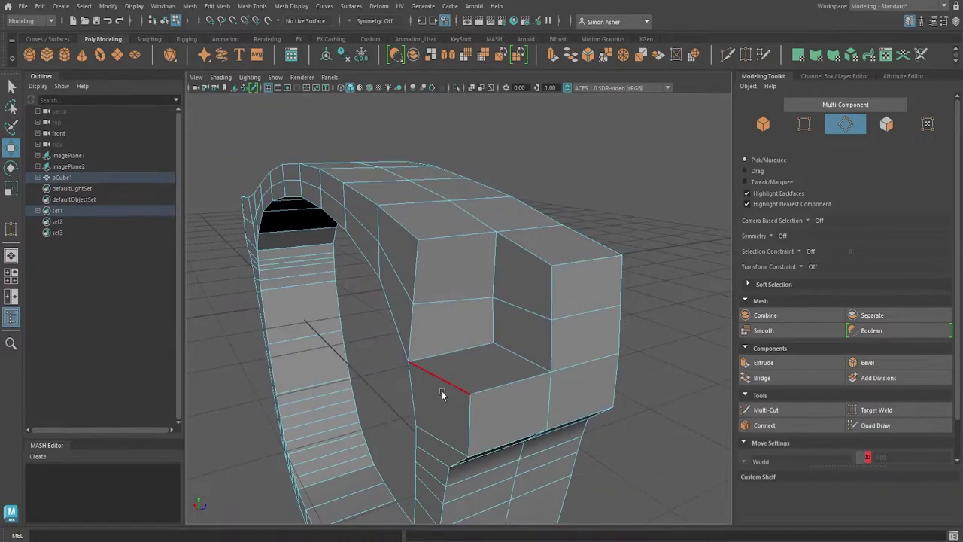
{"action": "left_click", "coordinate": [443, 389]}
{"action": "left_click", "coordinate": [642, 406]}
{"action": "left_click_drag", "start_coordinate": [640, 409], "coordinate": [671, 407], "text": "alt"}
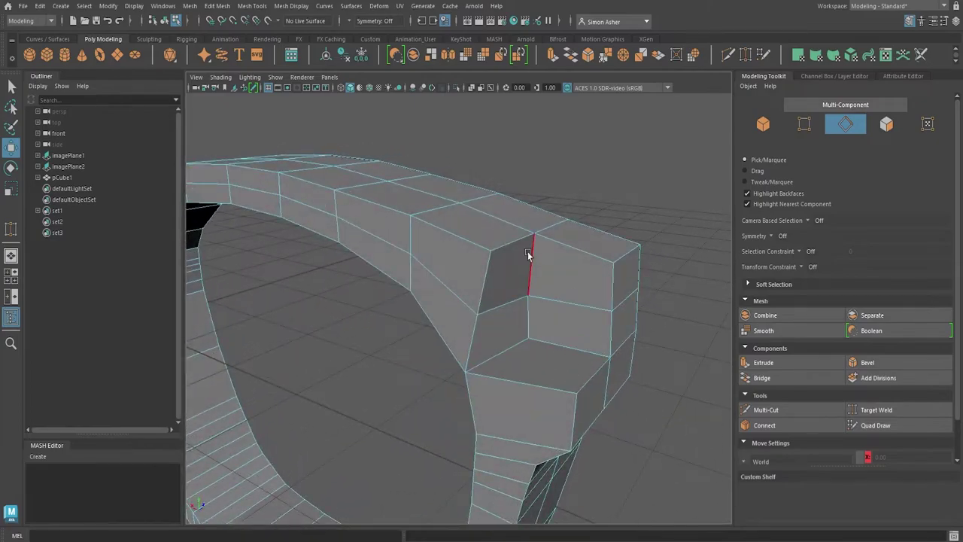
Select the two faces of the notch wall nearest the lens opening and scale them flat along one axis
{"action": "right_click_drag", "start_coordinate": [520, 247], "coordinate": [521, 267]}
{"action": "left_click", "coordinate": [509, 269]}
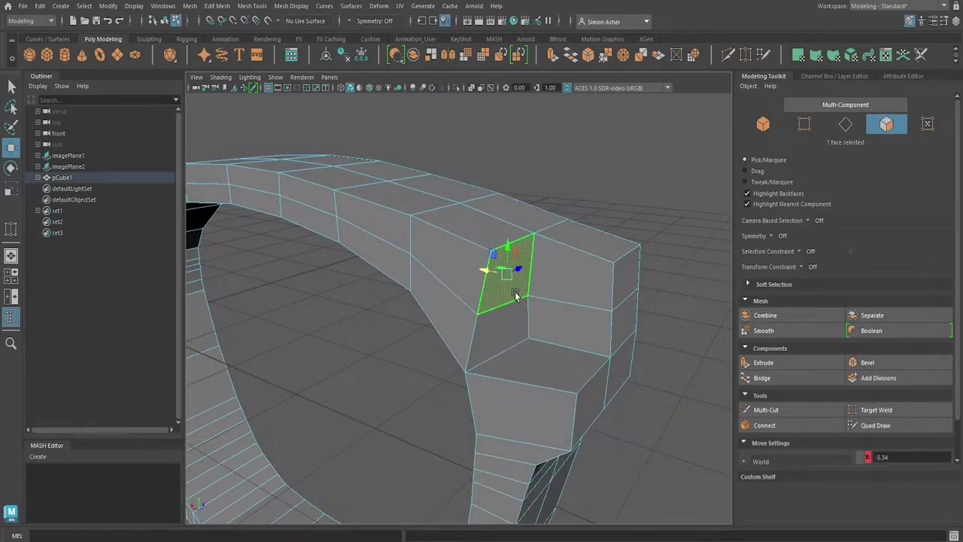
{"action": "left_click", "coordinate": [497, 331], "text": "shift"}
{"action": "left_click_drag", "start_coordinate": [529, 354], "coordinate": [541, 371], "text": "alt"}
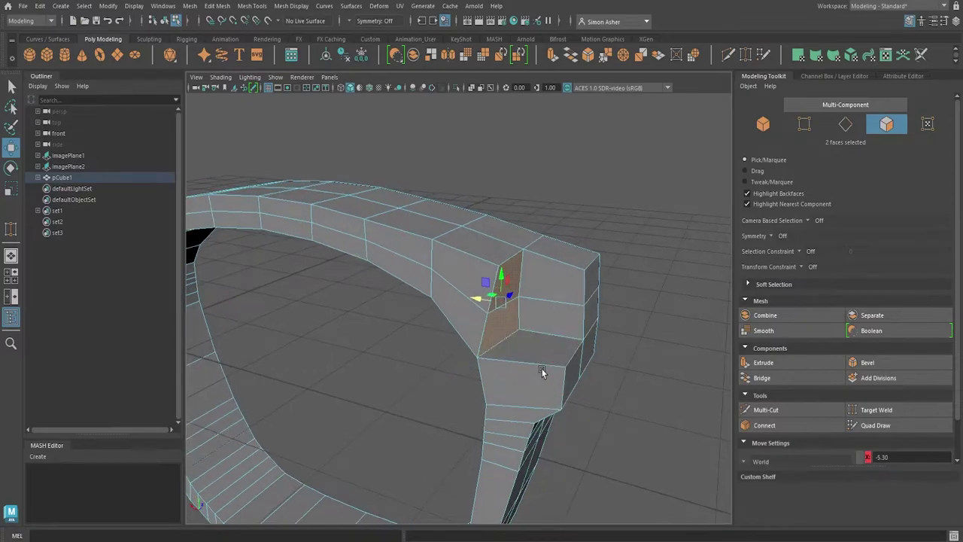
{"action": "key", "text": "r"}
{"action": "scroll", "coordinate": [541, 370], "scroll_direction": "up", "scroll_amount": 2}
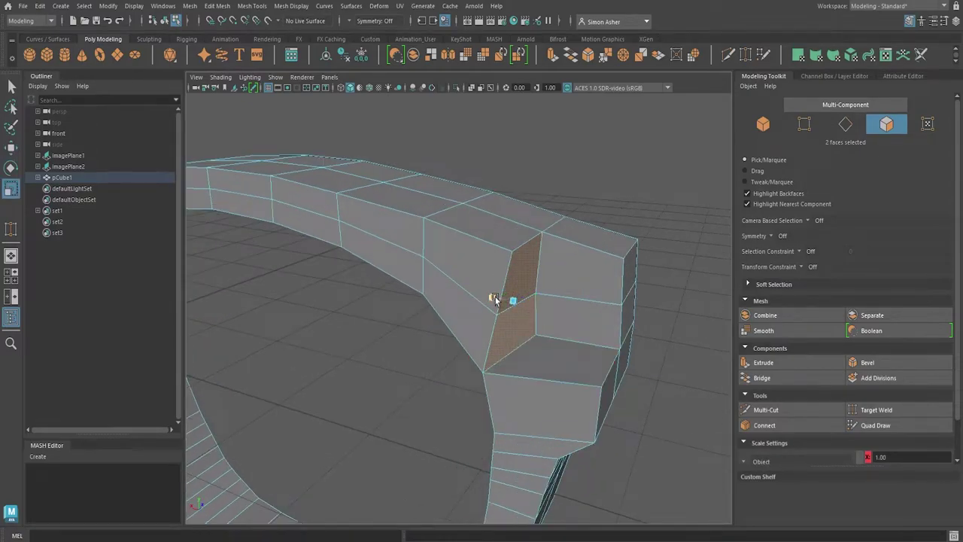
{"action": "mouse_move", "coordinate": [494, 299]}
{"action": "left_mouse_down"}
{"action": "mouse_move", "coordinate": [648, 340]}
{"action": "mouse_move", "coordinate": [582, 350]}
{"action": "mouse_move", "coordinate": [524, 311]}
{"action": "mouse_move", "coordinate": [486, 365]}
{"action": "mouse_move", "coordinate": [479, 307]}
{"action": "left_mouse_up"}
Flatten the two faces of the notch's second wall, and the floor face, by scaling them
{"action": "left_click", "coordinate": [524, 310]}
{"action": "left_click", "coordinate": [527, 340], "text": "shift"}
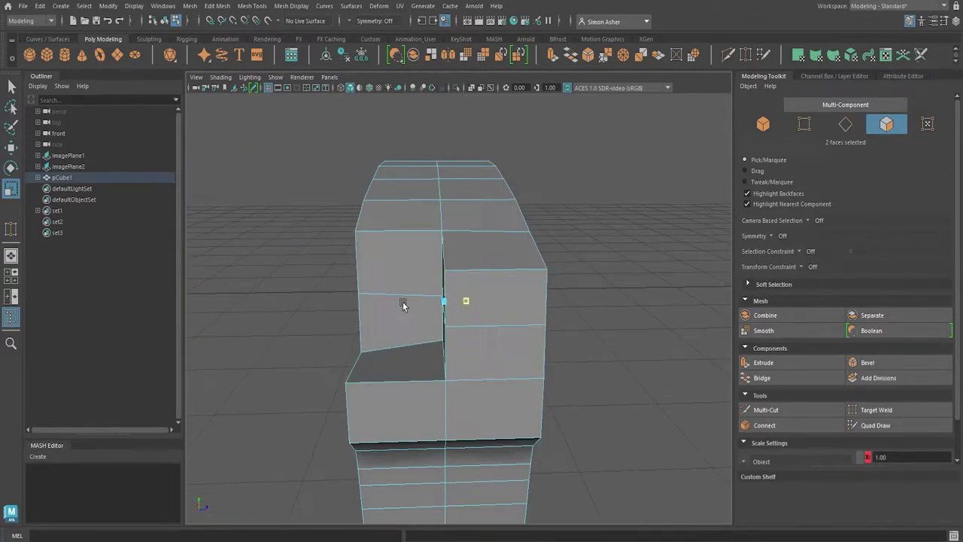
{"action": "left_click_drag", "start_coordinate": [403, 301], "coordinate": [542, 364], "text": "alt"}
{"action": "left_click", "coordinate": [513, 356]}
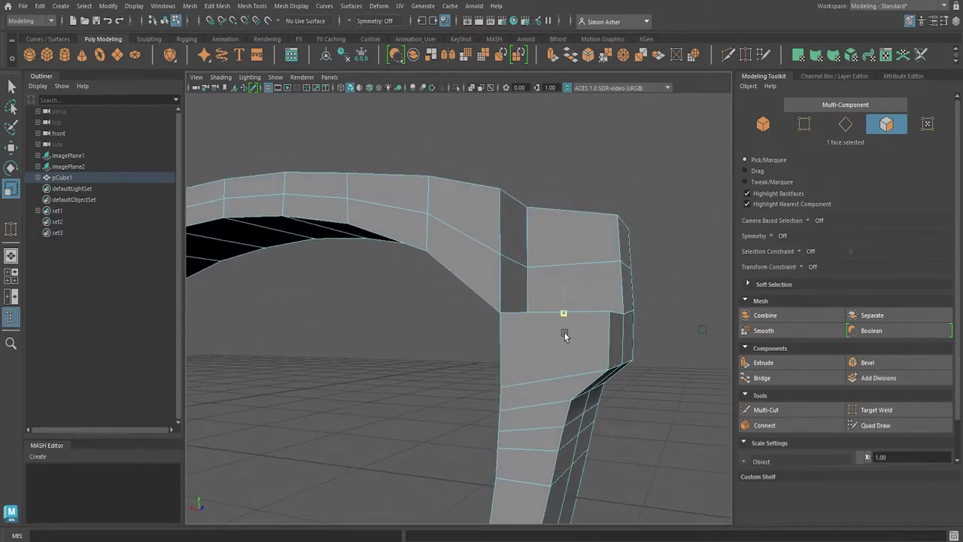
{"action": "left_click_drag", "start_coordinate": [563, 323], "coordinate": [514, 376], "text": "alt"}
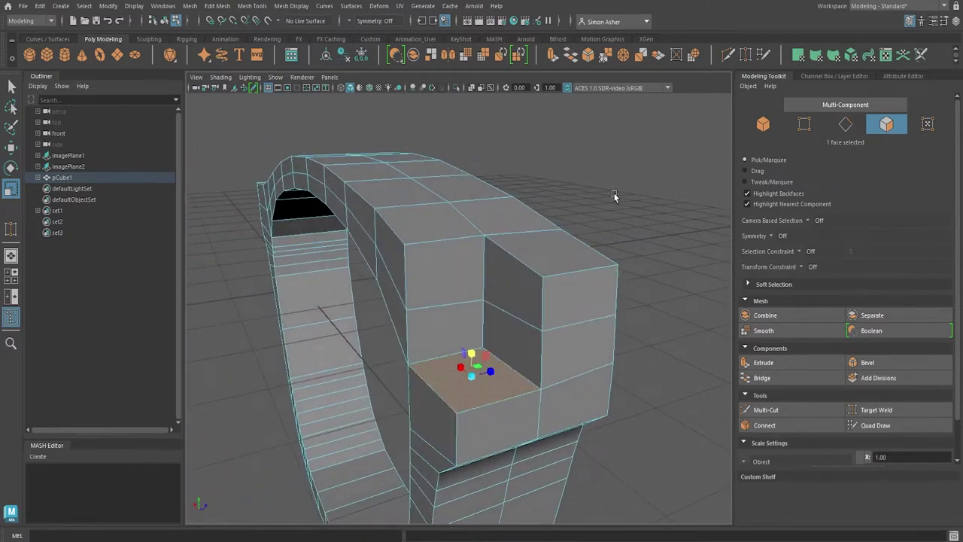
Return to Object Mode and examine the whole lens rim against the front reference image
{"action": "right_click_drag", "start_coordinate": [614, 196], "coordinate": [653, 180]}
{"action": "left_click", "coordinate": [638, 214]}
{"action": "left_click_drag", "start_coordinate": [612, 266], "coordinate": [606, 317], "text": "alt"}
{"action": "scroll", "coordinate": [547, 332], "scroll_direction": "down", "scroll_amount": 8}
{"action": "left_click", "coordinate": [489, 343]}
{"action": "scroll", "coordinate": [491, 346], "scroll_direction": "up", "scroll_amount": 5}
{"action": "left_click", "coordinate": [599, 342]}
{"action": "scroll", "coordinate": [596, 342], "scroll_direction": "up", "scroll_amount": 3}
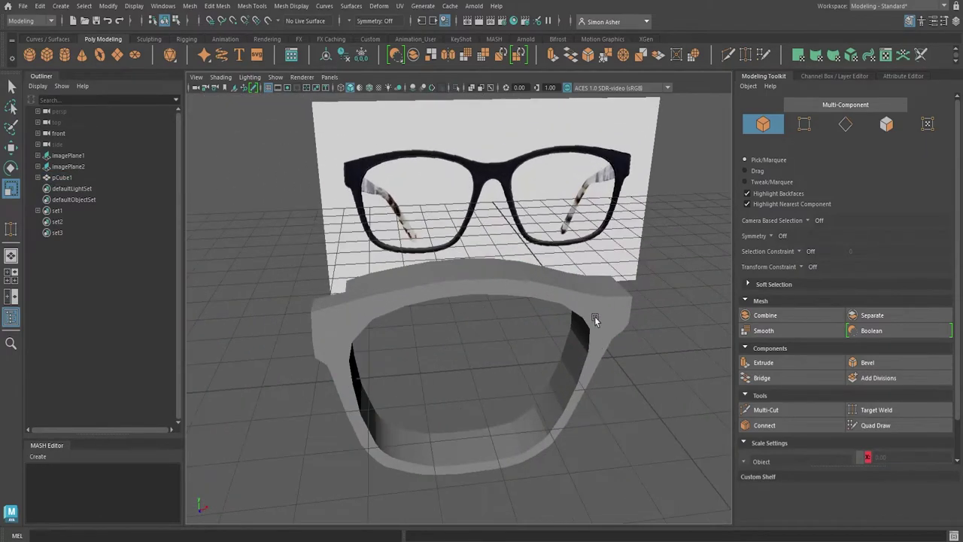
Select all objects, including the lens rim mesh, and apply Mirror to create the other half of the frame
{"action": "left_click", "coordinate": [595, 319]}
{"action": "right_click", "coordinate": [665, 304]}
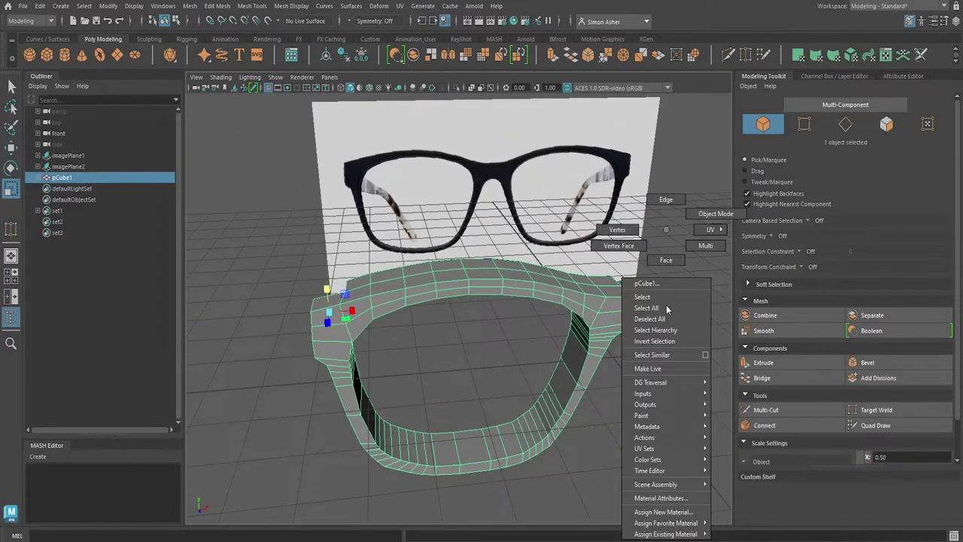
{"action": "left_click", "coordinate": [666, 304]}
{"action": "right_click", "coordinate": [663, 309], "text": "shift"}
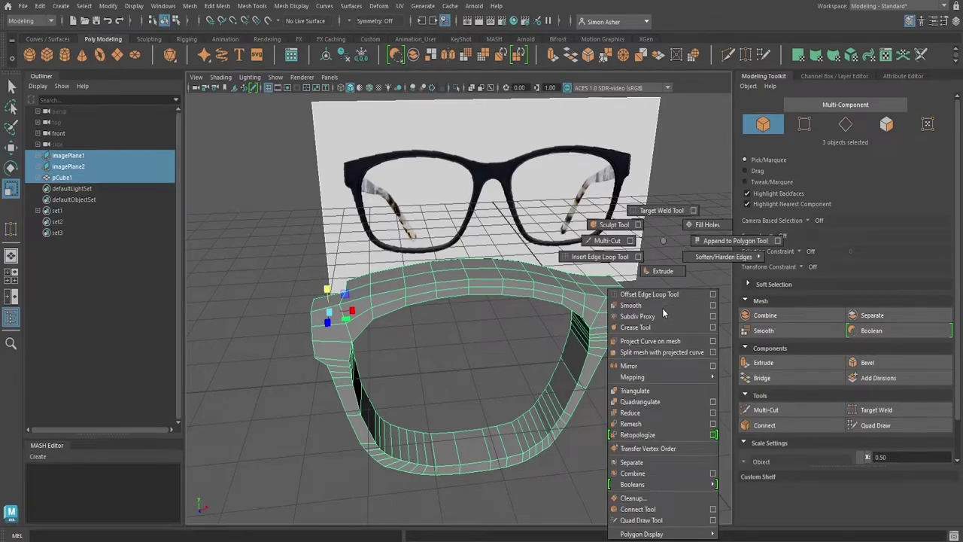
{"action": "left_click", "coordinate": [667, 365]}
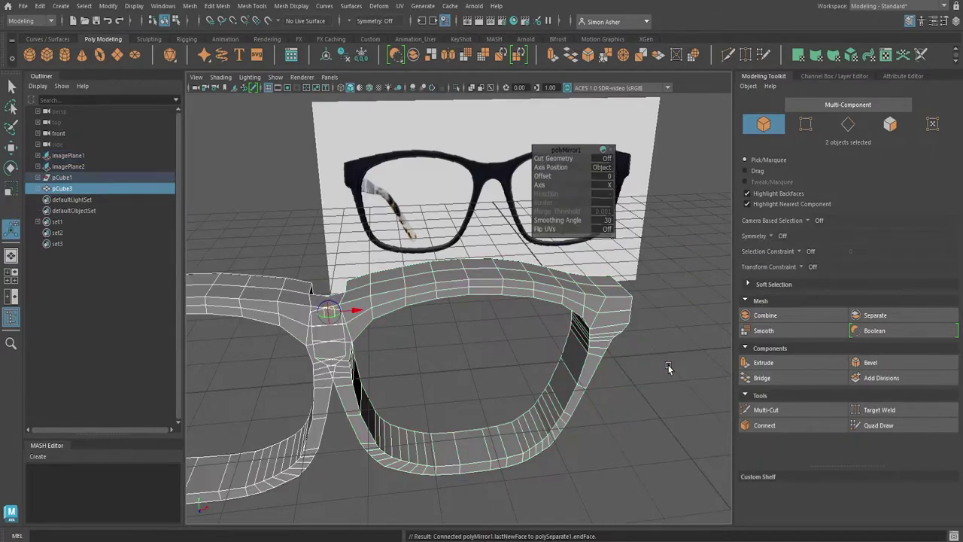
Set the mirror's Axis Position to World and deselect the two frame halves
{"action": "scroll", "coordinate": [496, 351], "scroll_direction": "down", "scroll_amount": 3}
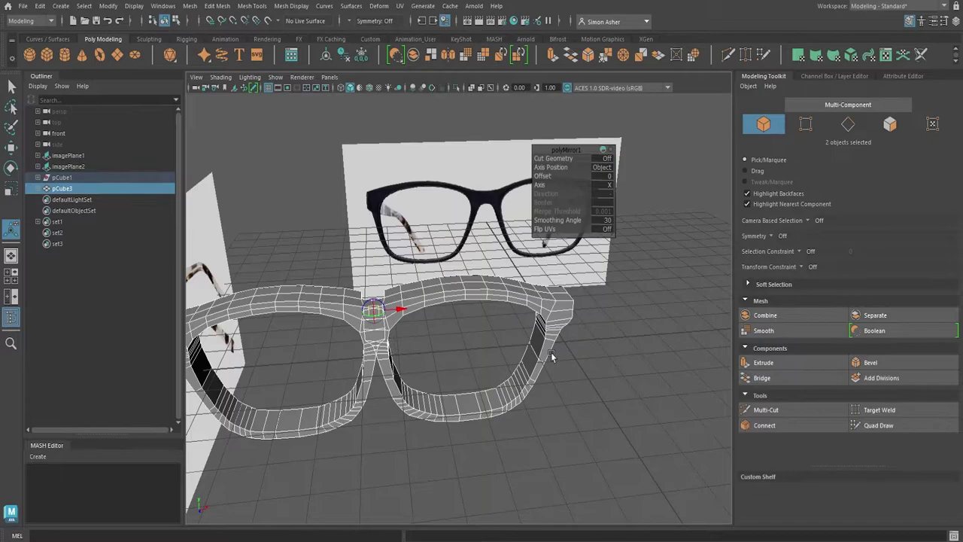
{"action": "middle_click_drag", "start_coordinate": [551, 356], "coordinate": [595, 371], "text": "alt"}
{"action": "left_click", "coordinate": [609, 173]}
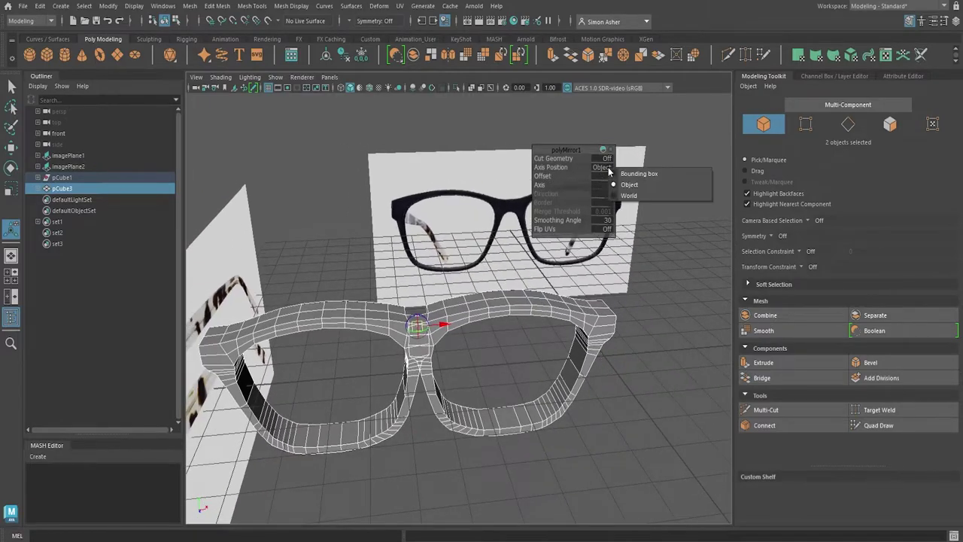
{"action": "left_click", "coordinate": [635, 195]}
{"action": "left_click_drag", "start_coordinate": [624, 409], "coordinate": [567, 385], "text": "alt"}
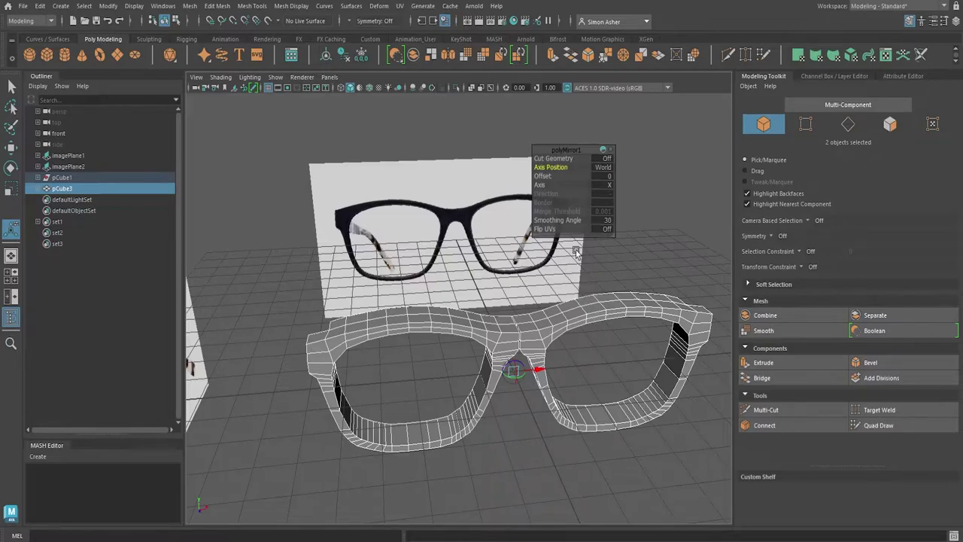
{"action": "left_click", "coordinate": [662, 235]}
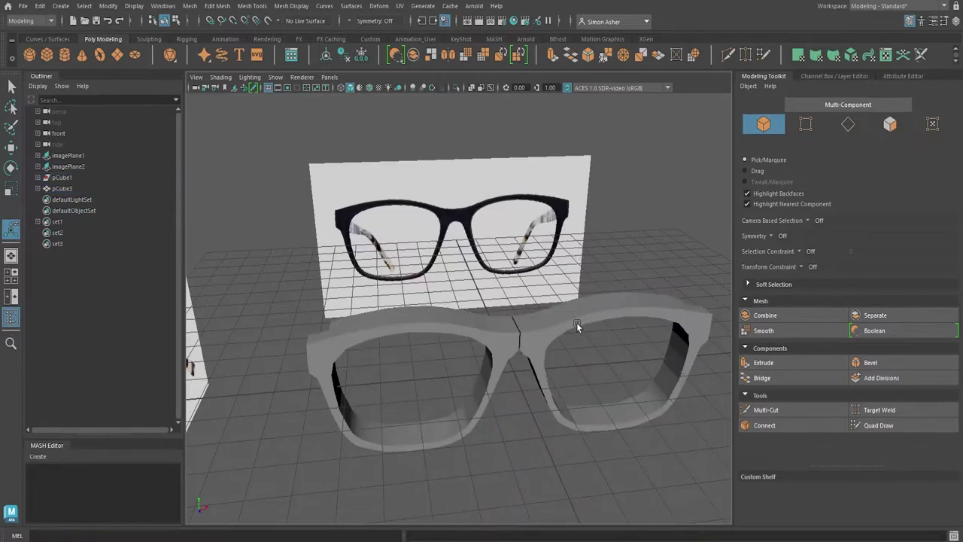
Select both halves of the frame and combine them into one mesh
{"action": "scroll", "coordinate": [573, 325], "scroll_direction": "up", "scroll_amount": 5}
{"action": "left_click_drag", "start_coordinate": [564, 343], "coordinate": [539, 344], "text": "alt"}
{"action": "middle_click_drag", "start_coordinate": [540, 342], "coordinate": [434, 219], "text": "alt"}
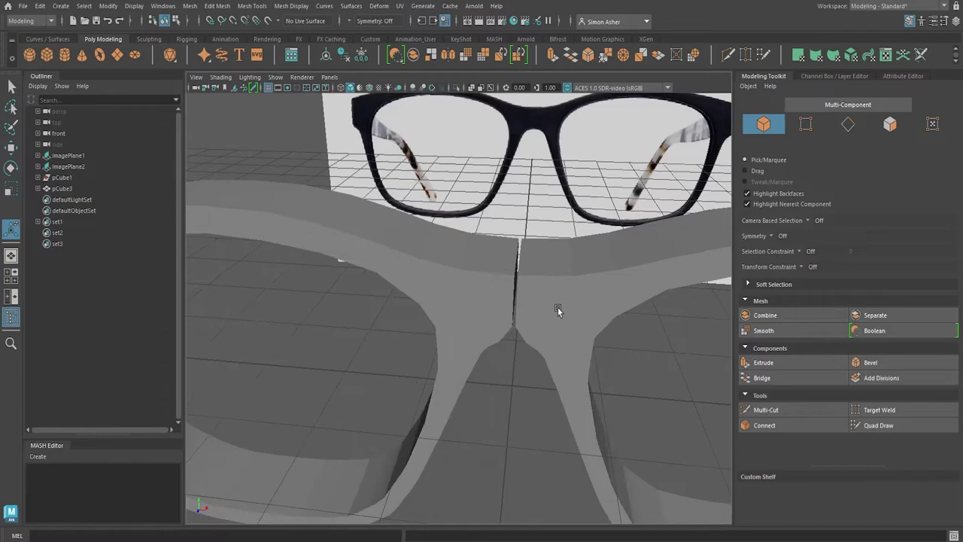
{"action": "left_click", "coordinate": [558, 308]}
{"action": "left_click", "coordinate": [482, 302], "text": "shift"}
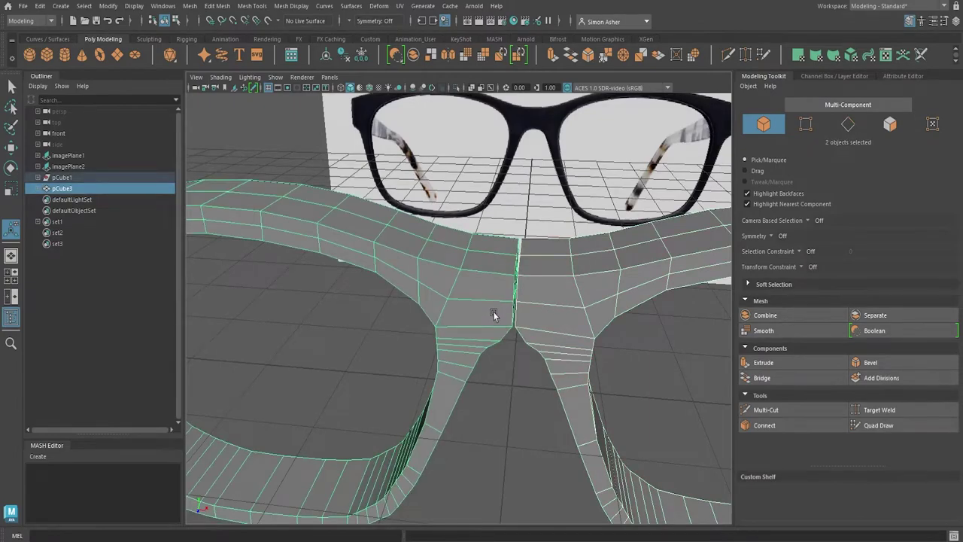
{"action": "left_click", "coordinate": [189, 9]}
{"action": "left_click", "coordinate": [207, 50]}
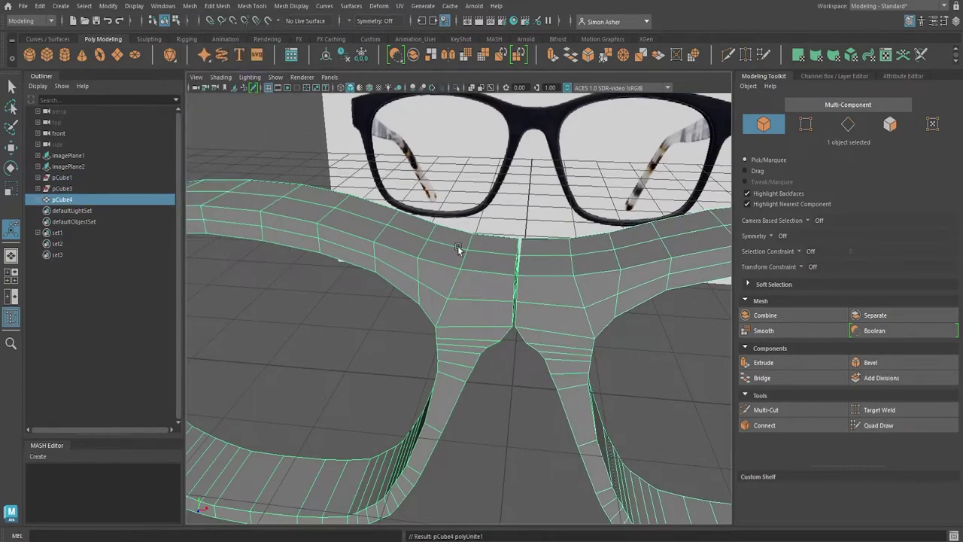
Merge to center the topmost pair of open vertices along the seam at the middle of the bridge
{"action": "scroll", "coordinate": [497, 278], "scroll_direction": "up", "scroll_amount": 5}
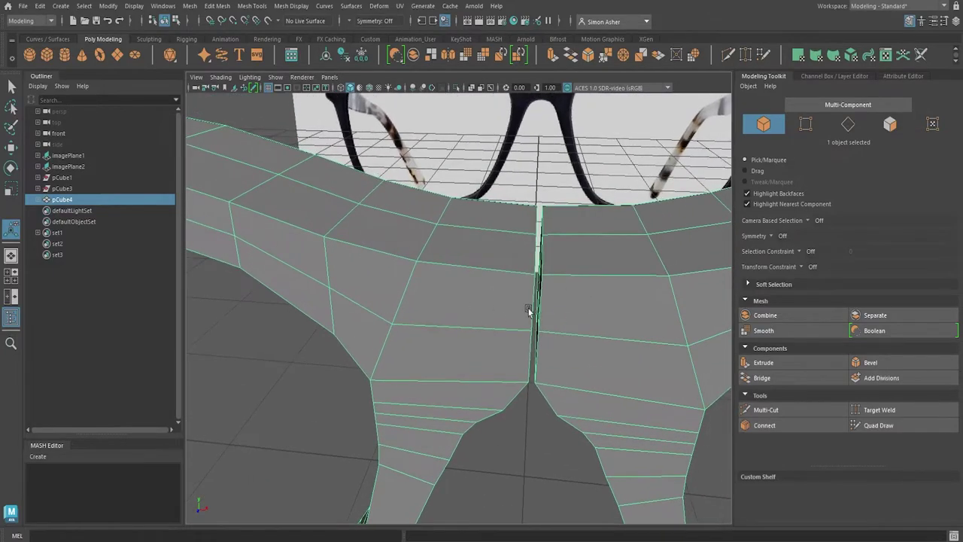
{"action": "right_click_drag", "start_coordinate": [500, 266], "coordinate": [467, 235]}
{"action": "scroll", "coordinate": [474, 256], "scroll_direction": "up", "scroll_amount": 5}
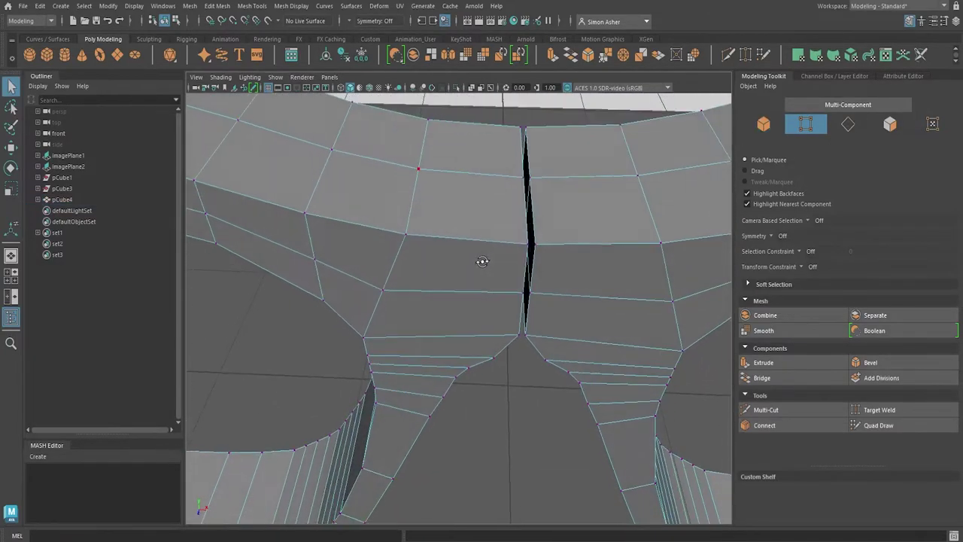
{"action": "middle_click_drag", "start_coordinate": [455, 300], "coordinate": [434, 369], "text": "alt"}
{"action": "middle_click_drag", "start_coordinate": [458, 228], "coordinate": [416, 302], "text": "alt"}
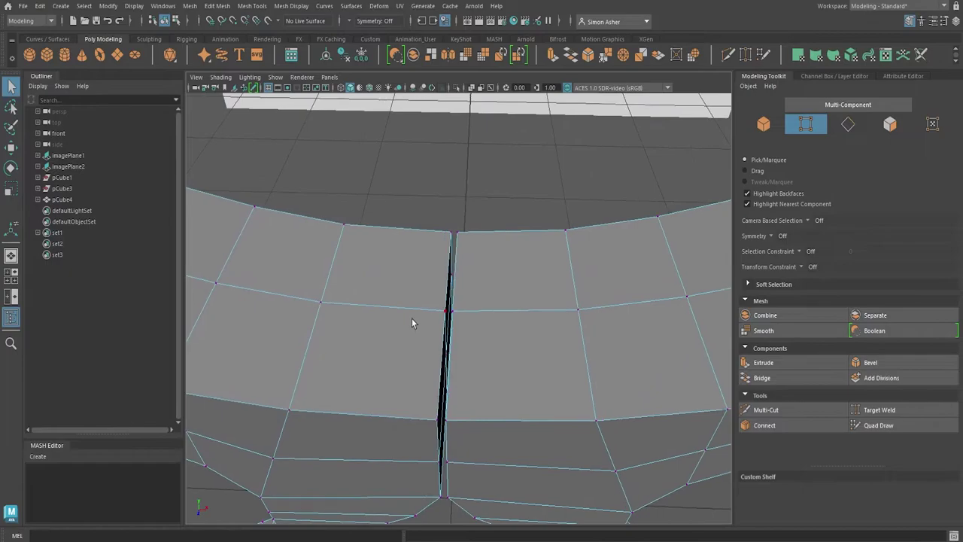
{"action": "scroll", "coordinate": [440, 277], "scroll_direction": "up", "scroll_amount": 1}
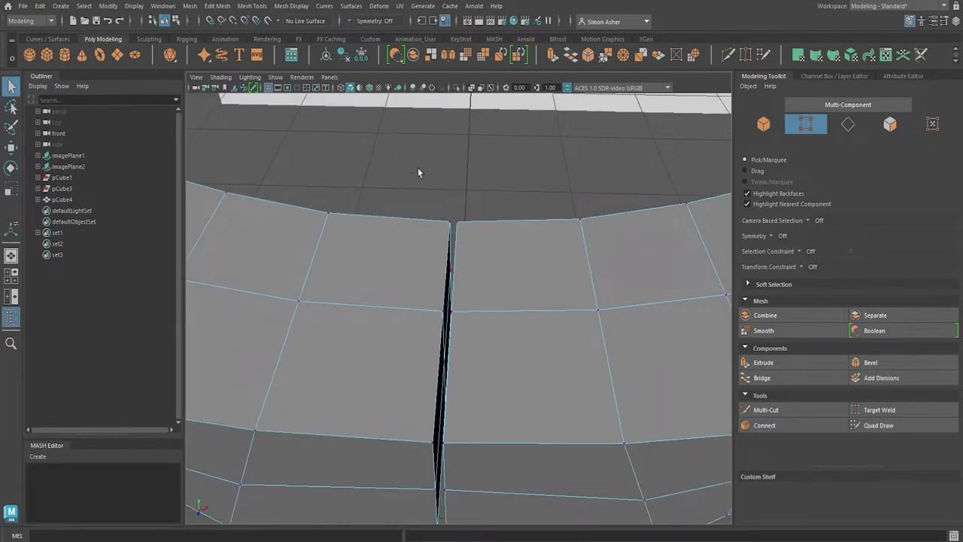
{"action": "left_click_drag", "start_coordinate": [470, 225], "coordinate": [469, 224]}
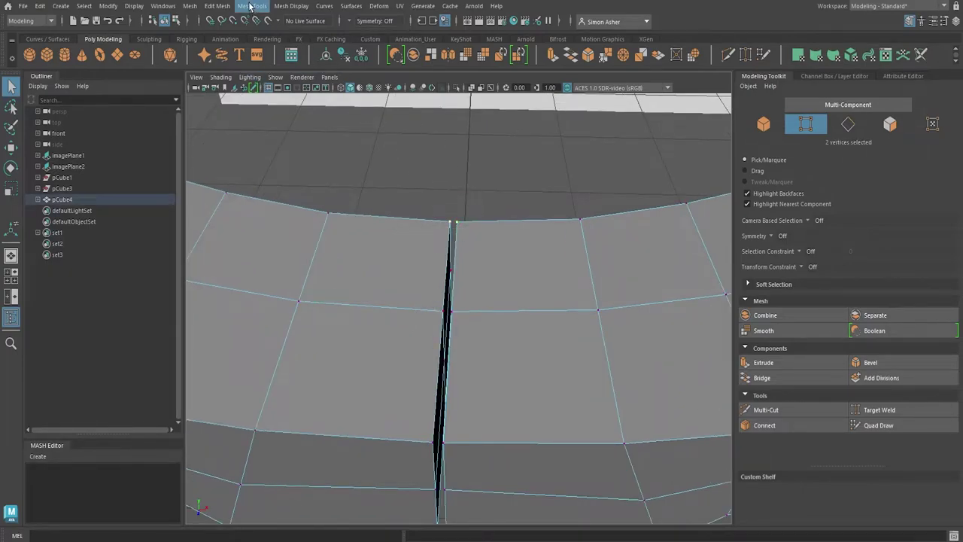
{"action": "left_click", "coordinate": [217, 6]}
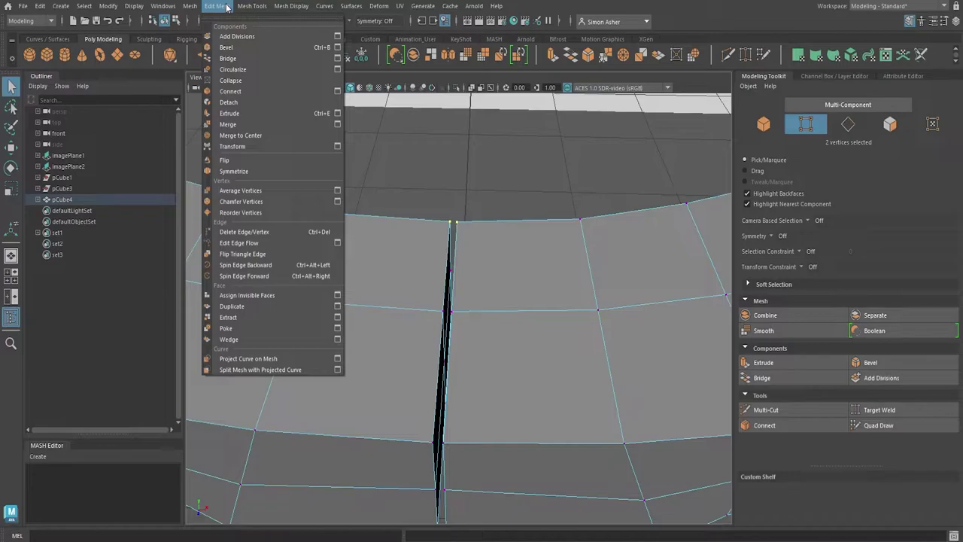
{"action": "left_click", "coordinate": [267, 136]}
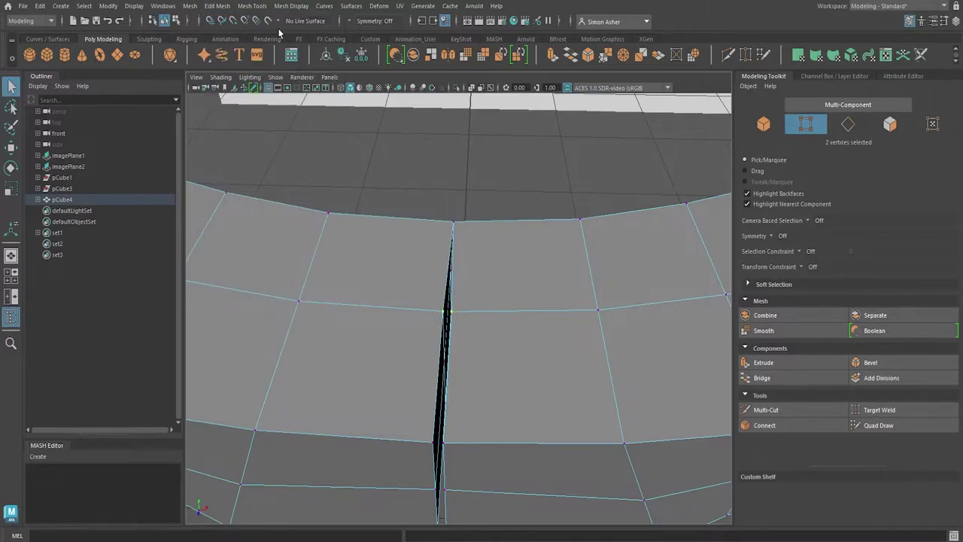
Merge to center the next open vertex pairs along the bridge seam, one pair at a time
{"action": "left_click", "coordinate": [225, 8]}
{"action": "left_click", "coordinate": [278, 137]}
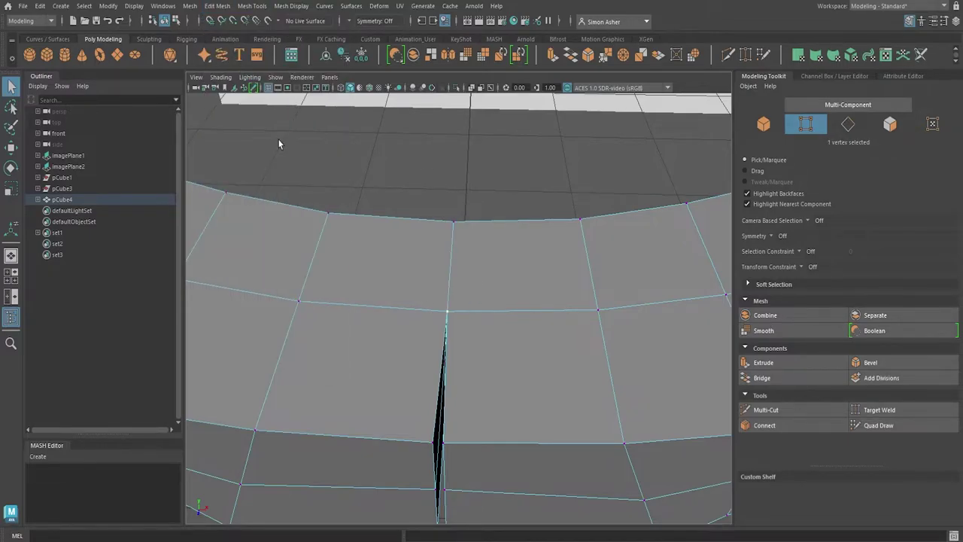
{"action": "middle_click_drag", "start_coordinate": [429, 301], "coordinate": [432, 262], "text": "alt"}
{"action": "left_click_drag", "start_coordinate": [440, 324], "coordinate": [447, 275], "text": "alt"}
{"action": "middle_click_drag", "start_coordinate": [450, 273], "coordinate": [455, 200], "text": "alt"}
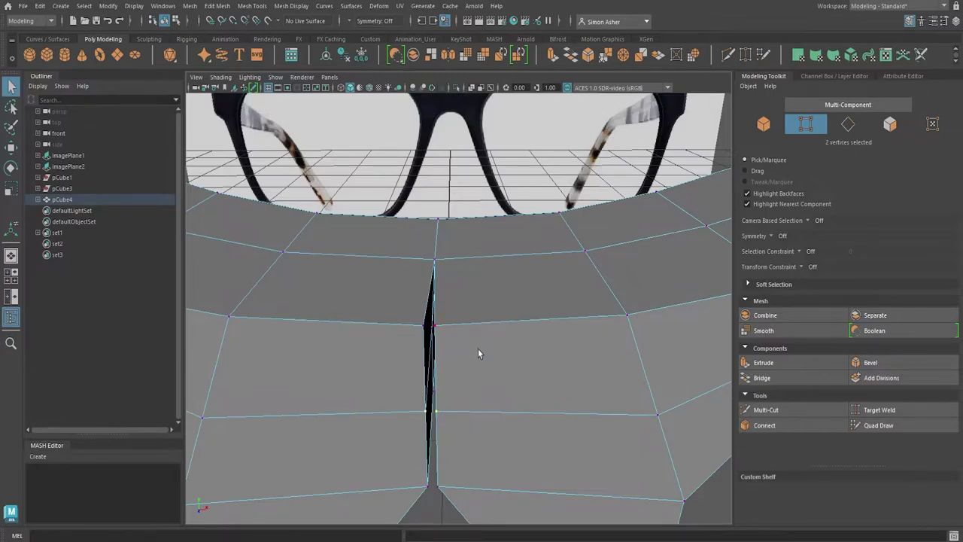
{"action": "left_click", "coordinate": [217, 5]}
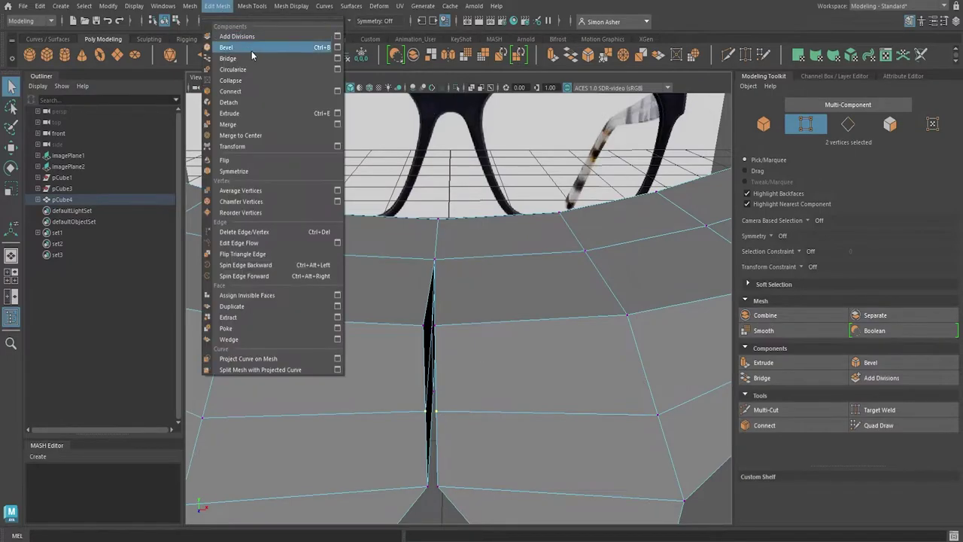
{"action": "left_click", "coordinate": [281, 124]}
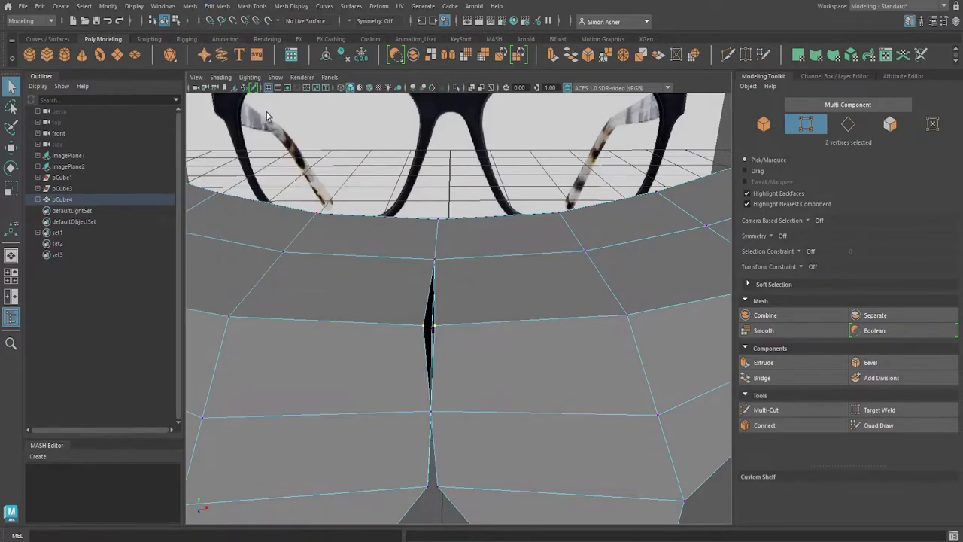
{"action": "left_click", "coordinate": [216, 5]}
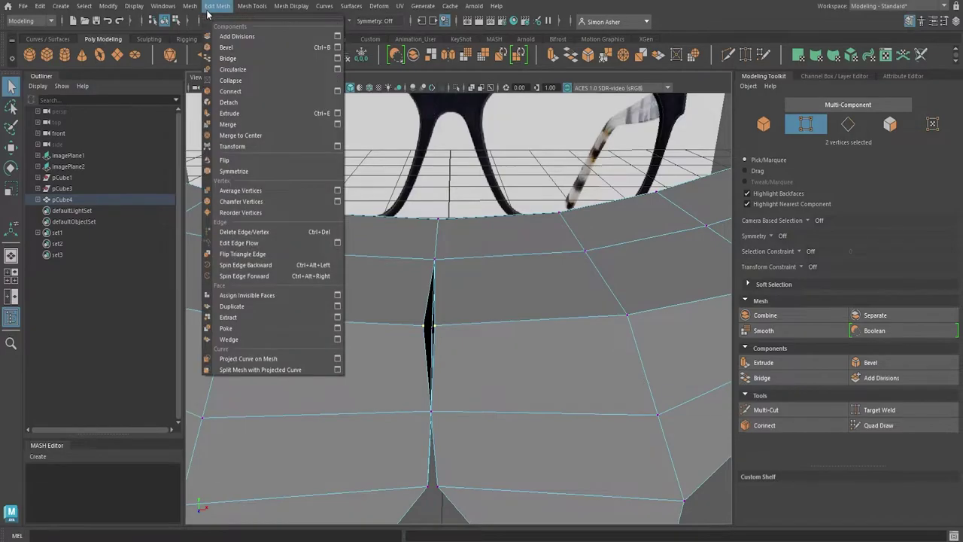
{"action": "left_click", "coordinate": [259, 137]}
{"action": "left_click_drag", "start_coordinate": [396, 280], "coordinate": [428, 293], "text": "alt"}
{"action": "middle_click_drag", "start_coordinate": [429, 292], "coordinate": [391, 27], "text": "alt"}
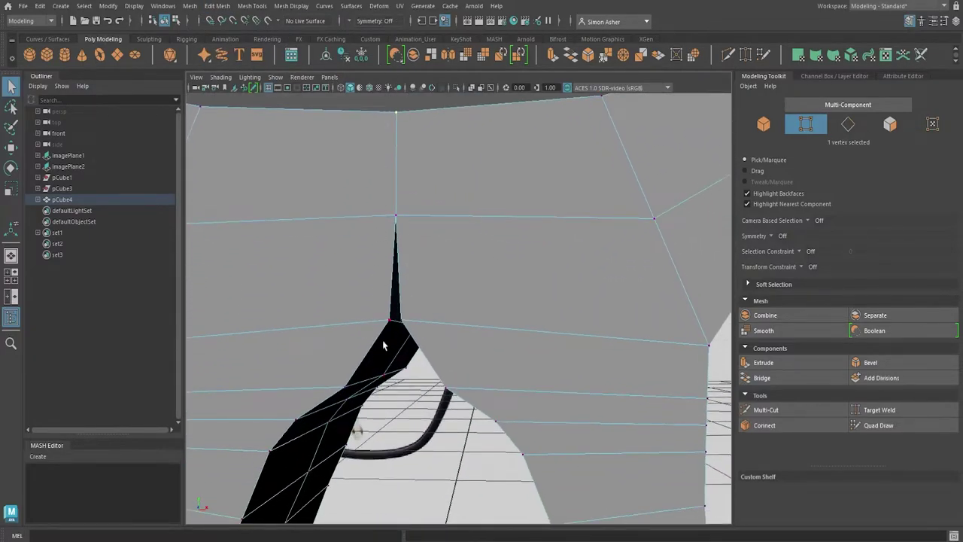
{"action": "mouse_move", "coordinate": [385, 331]}
{"action": "left_mouse_down", "text": "alt"}
{"action": "mouse_move", "coordinate": [434, 307]}
{"action": "mouse_move", "coordinate": [402, 331]}
{"action": "left_mouse_up", "text": "alt"}
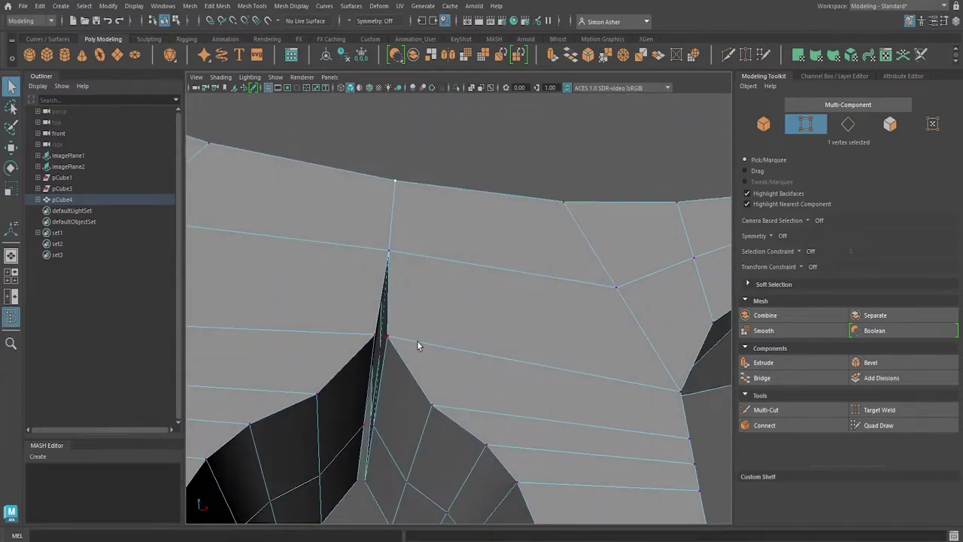
Undo the seam vertex merges, the combine and the mirror, going back to the single frame half
{"action": "key", "text": "ctrl+z"}
{"action": "key", "text": "ctrl+z"}
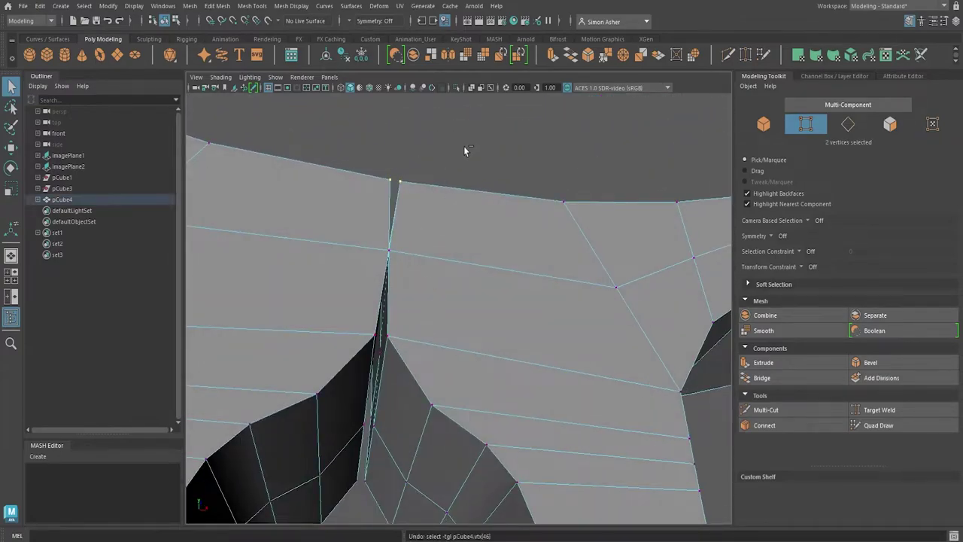
{"action": "key", "text": "ctrl+z"}
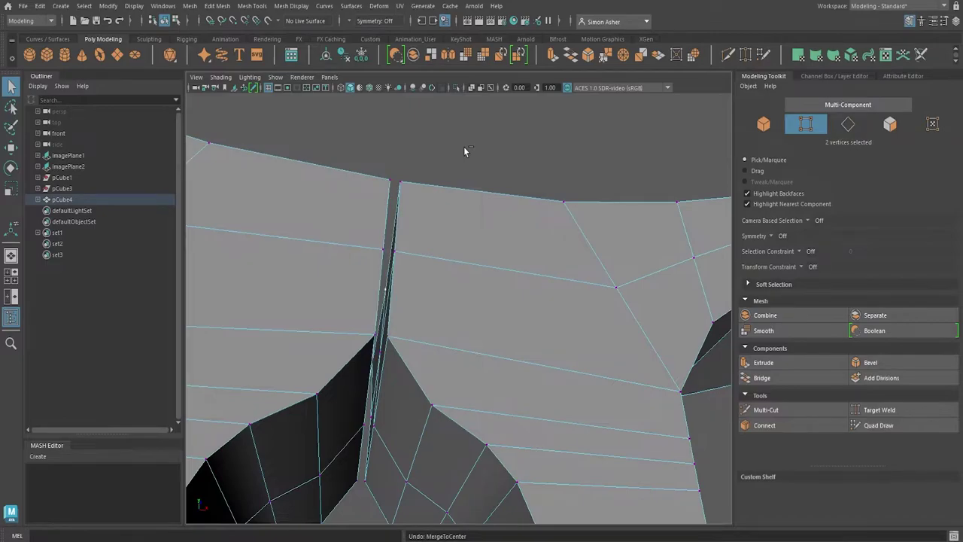
{"action": "key", "text": "ctrl+z"}
{"action": "key", "text": "ctrl+z"}
{"action": "key", "text": "ctrl+z"}
{"action": "key", "text": "ctrl+z"}
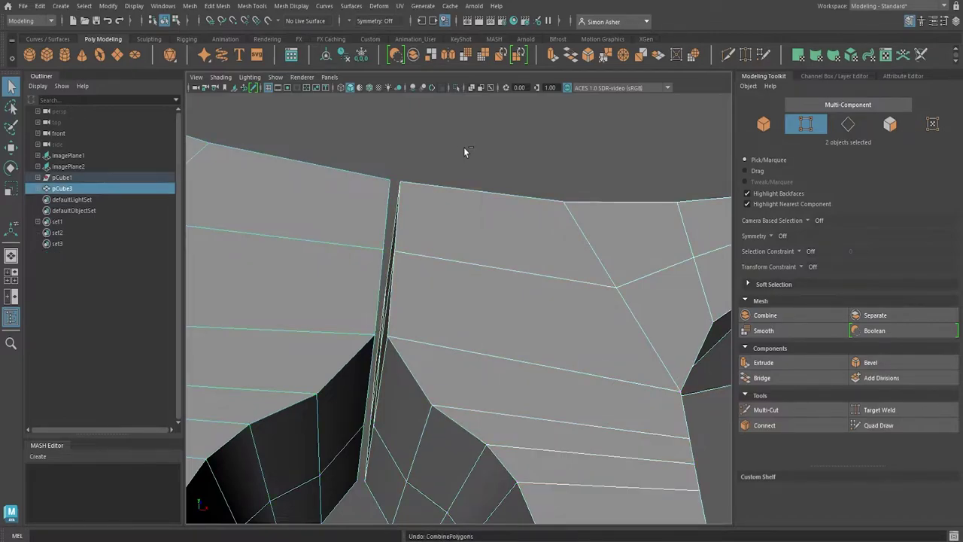
{"action": "key", "text": "ctrl+z"}
{"action": "key", "text": "ctrl+z"}
{"action": "key", "text": "ctrl+z"}
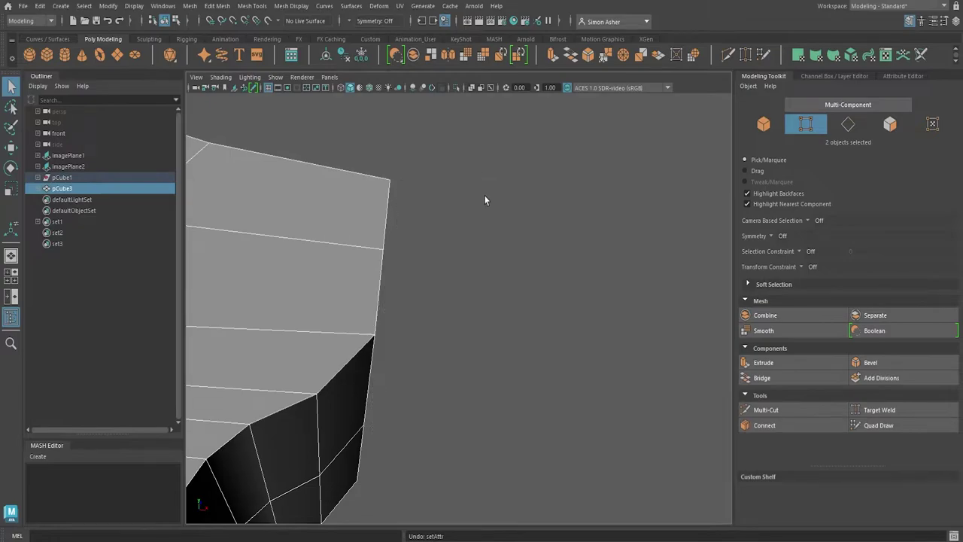
Delete the four end faces that cap the frame half at the middle of the bridge
{"action": "left_click_drag", "start_coordinate": [480, 234], "coordinate": [395, 271], "text": "alt"}
{"action": "scroll", "coordinate": [434, 278], "scroll_direction": "down", "scroll_amount": 4}
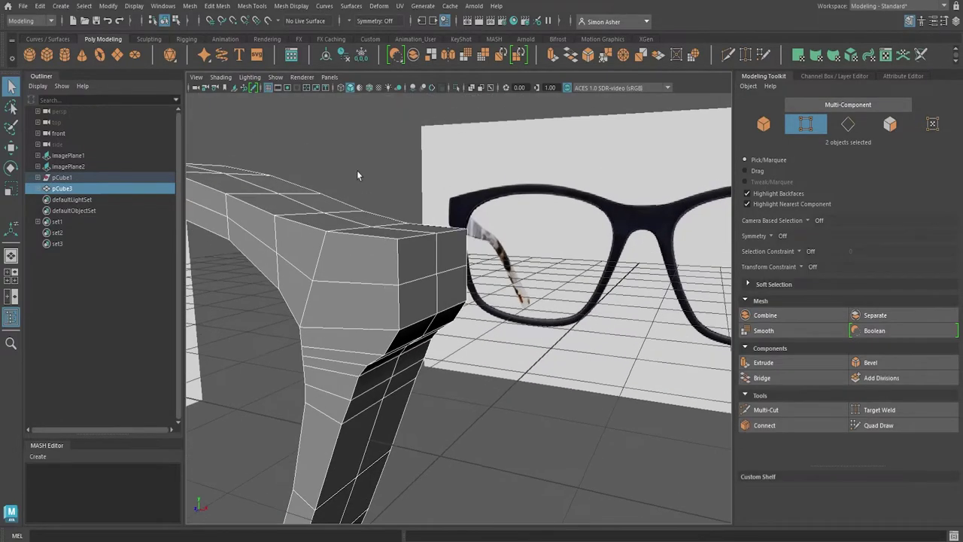
{"action": "right_click", "coordinate": [357, 161]}
{"action": "left_click", "coordinate": [357, 192]}
{"action": "left_click", "coordinate": [415, 256]}
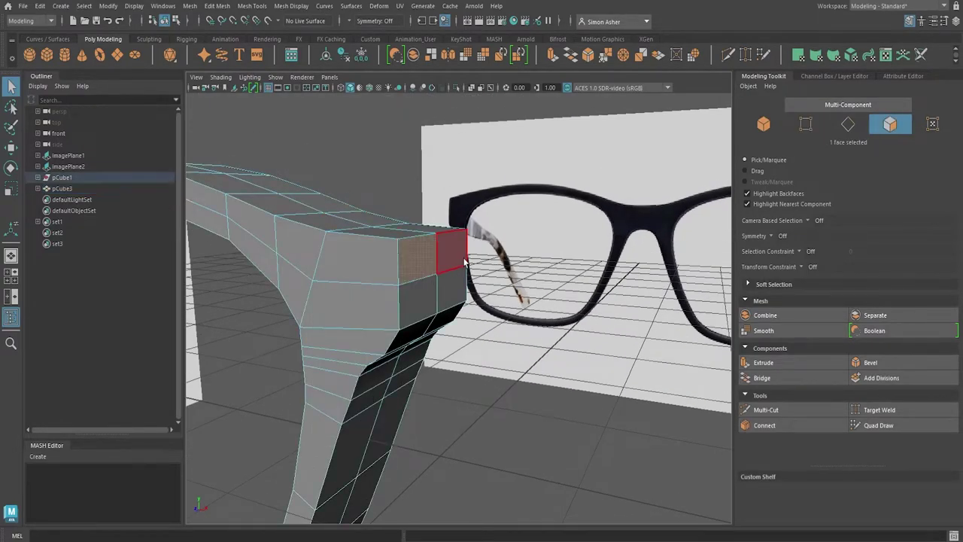
{"action": "left_click", "coordinate": [451, 248], "text": "shift"}
{"action": "left_click", "coordinate": [457, 288], "text": "shift"}
{"action": "left_click", "coordinate": [421, 301], "text": "shift"}
{"action": "key", "text": "Delete"}
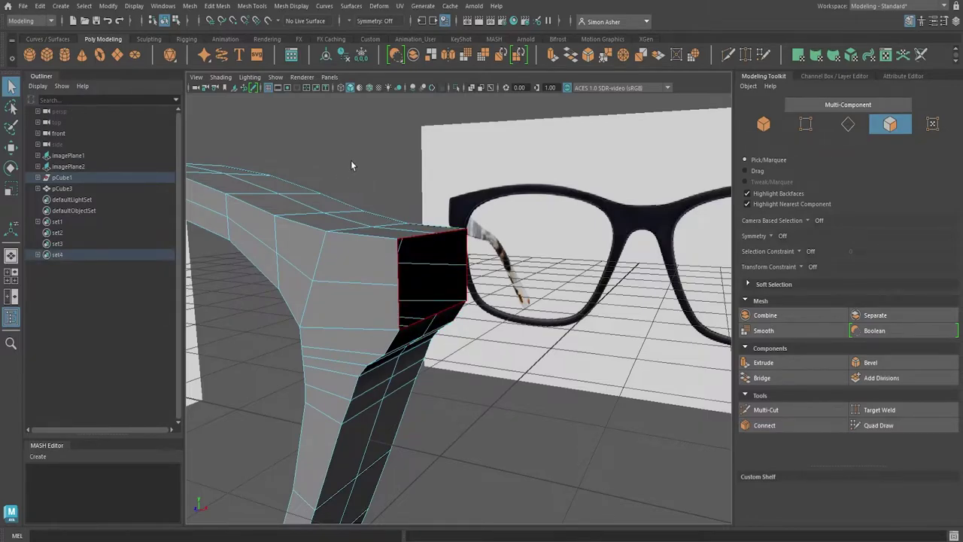
Mirror the frame half together with the lens rim mesh, with Axis Position set to World, and clear the selection
{"action": "right_click_drag", "start_coordinate": [351, 161], "coordinate": [367, 289]}
{"action": "left_click", "coordinate": [356, 204]}
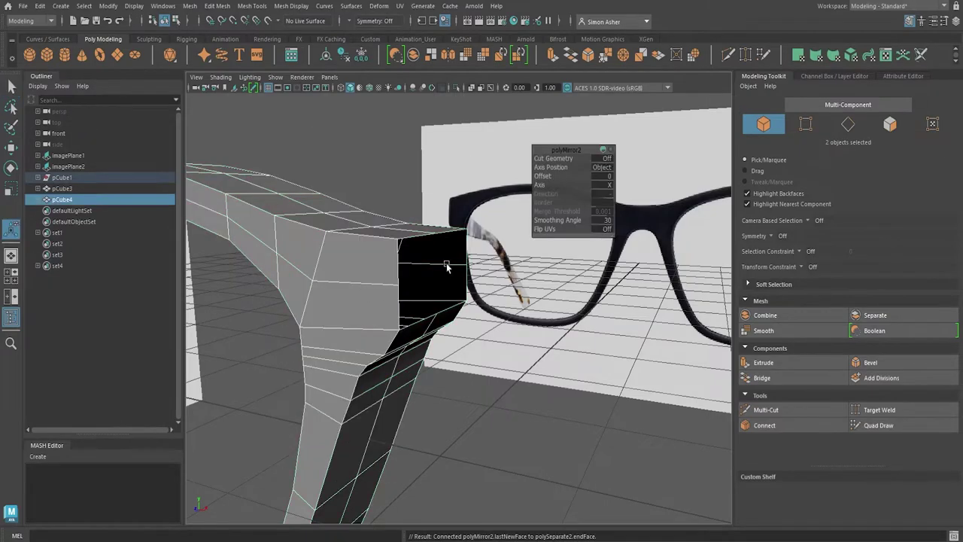
{"action": "scroll", "coordinate": [522, 266], "scroll_direction": "down", "scroll_amount": 6}
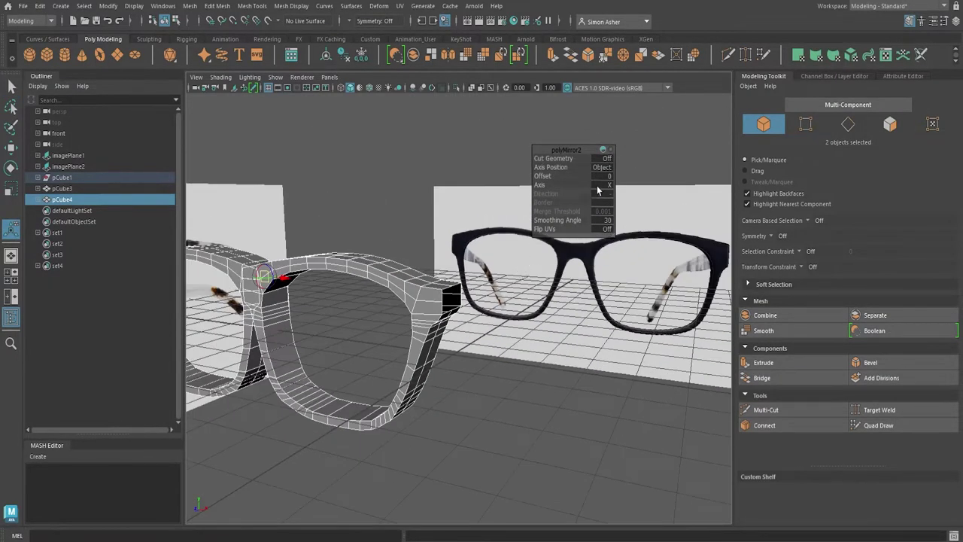
{"action": "left_click", "coordinate": [599, 188]}
{"action": "left_click", "coordinate": [606, 169]}
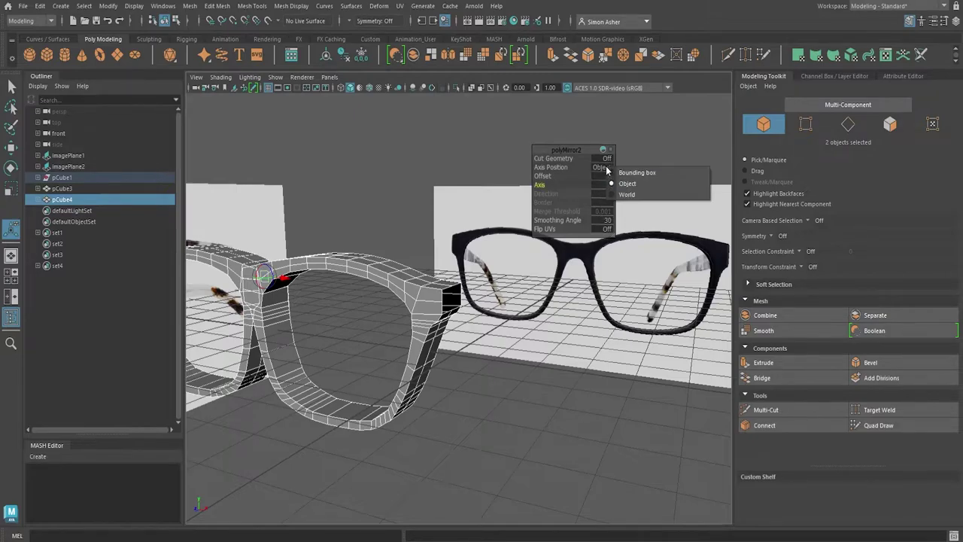
{"action": "left_click", "coordinate": [645, 197]}
{"action": "left_click", "coordinate": [379, 198]}
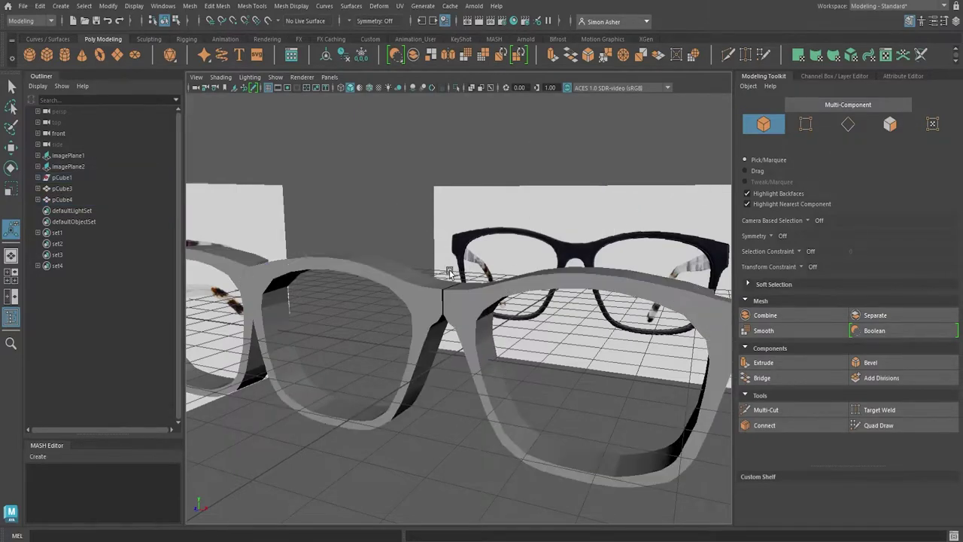
Select both halves of the frame and combine them into one mesh
{"action": "scroll", "coordinate": [444, 274], "scroll_direction": "up", "scroll_amount": 5}
{"action": "left_click_drag", "start_coordinate": [444, 291], "coordinate": [464, 294], "text": "alt"}
{"action": "left_click", "coordinate": [464, 294]}
{"action": "left_click", "coordinate": [400, 296], "text": "shift"}
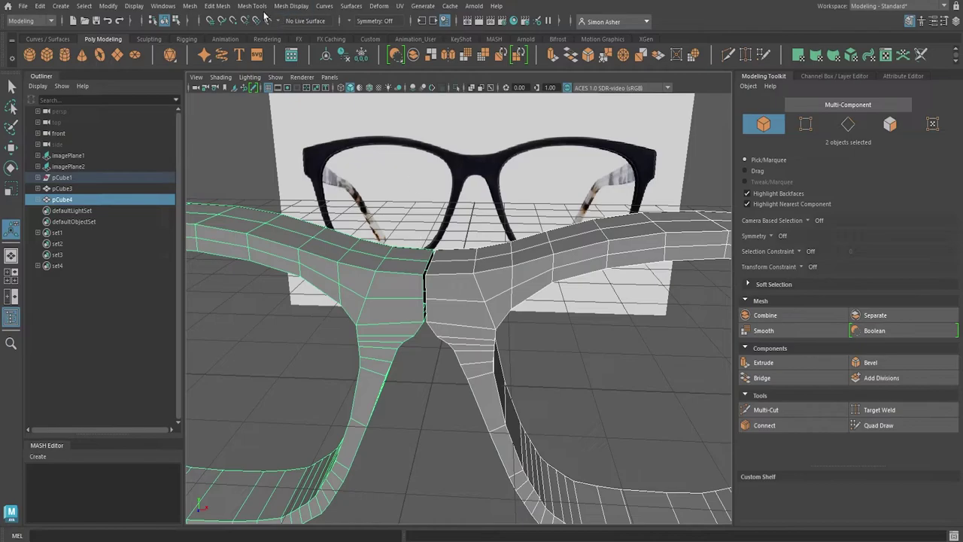
{"action": "left_click", "coordinate": [217, 6]}
{"action": "left_click", "coordinate": [208, 47]}
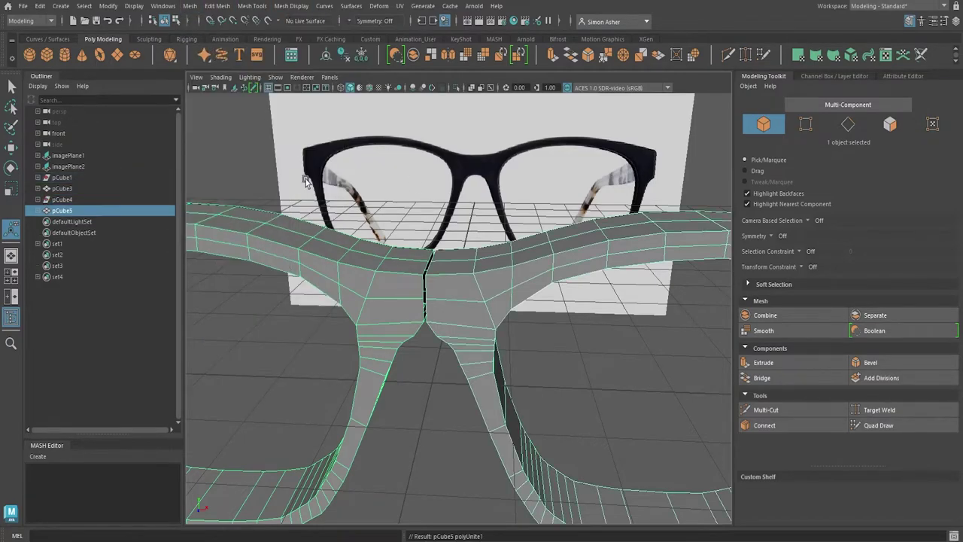
Merge to center each of the three open vertex pairs across the top of the bridge seam
{"action": "right_click_drag", "start_coordinate": [393, 234], "coordinate": [378, 258]}
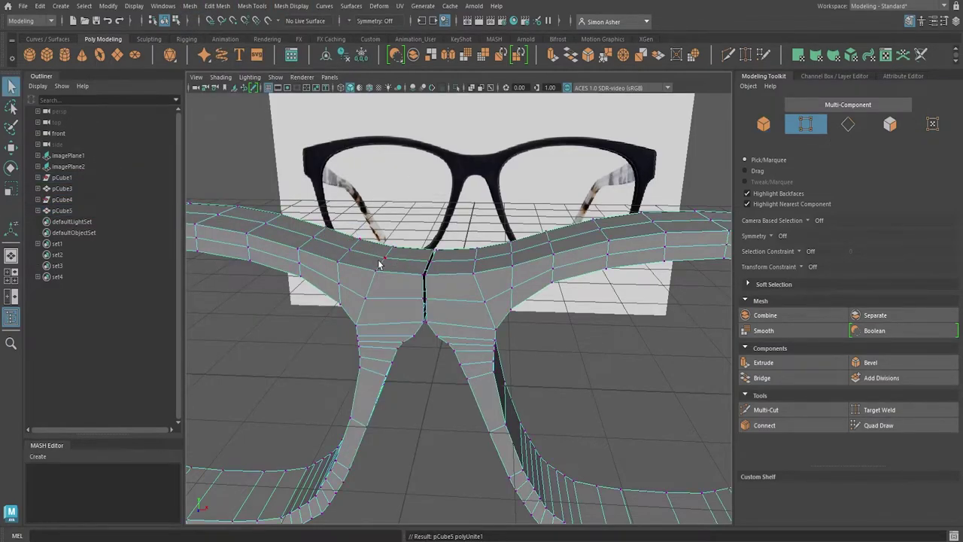
{"action": "scroll", "coordinate": [461, 281], "scroll_direction": "up", "scroll_amount": 8}
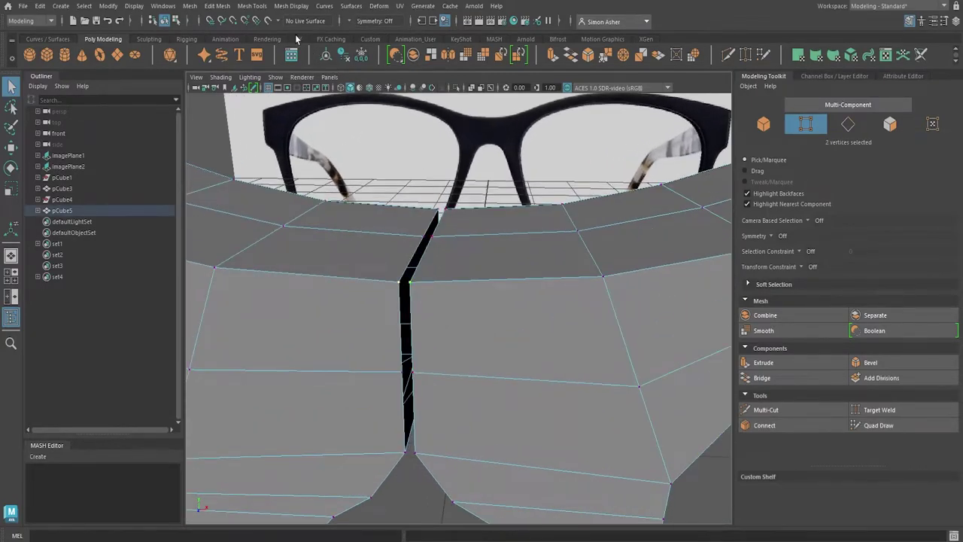
{"action": "left_click", "coordinate": [217, 6]}
{"action": "left_click", "coordinate": [288, 137]}
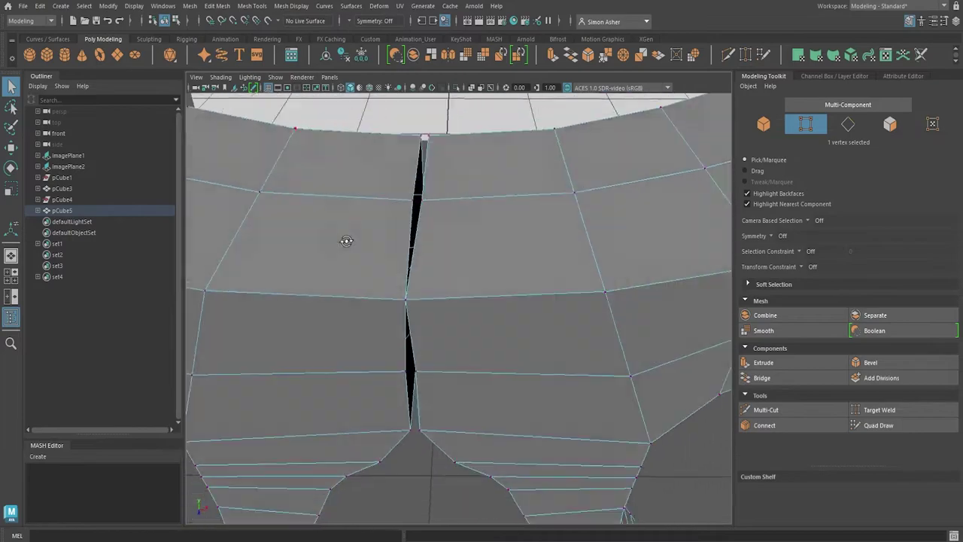
{"action": "left_click_drag", "start_coordinate": [346, 240], "coordinate": [395, 195], "text": "alt"}
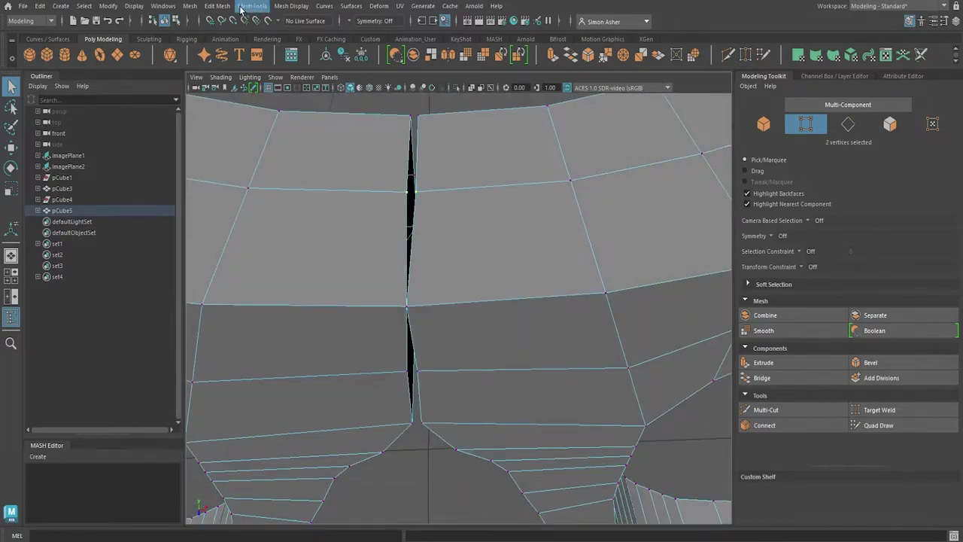
{"action": "left_click", "coordinate": [217, 6]}
{"action": "left_click", "coordinate": [278, 138]}
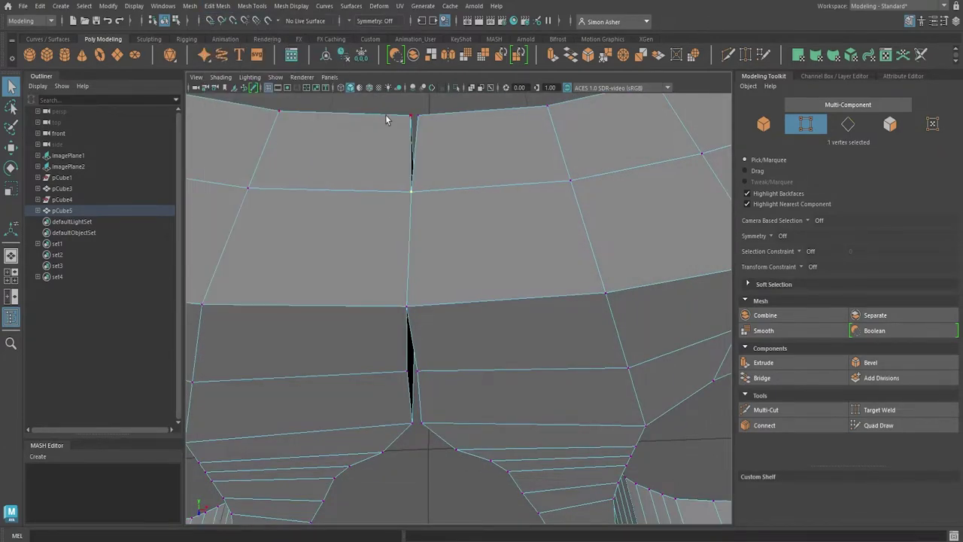
{"action": "left_click", "coordinate": [217, 6]}
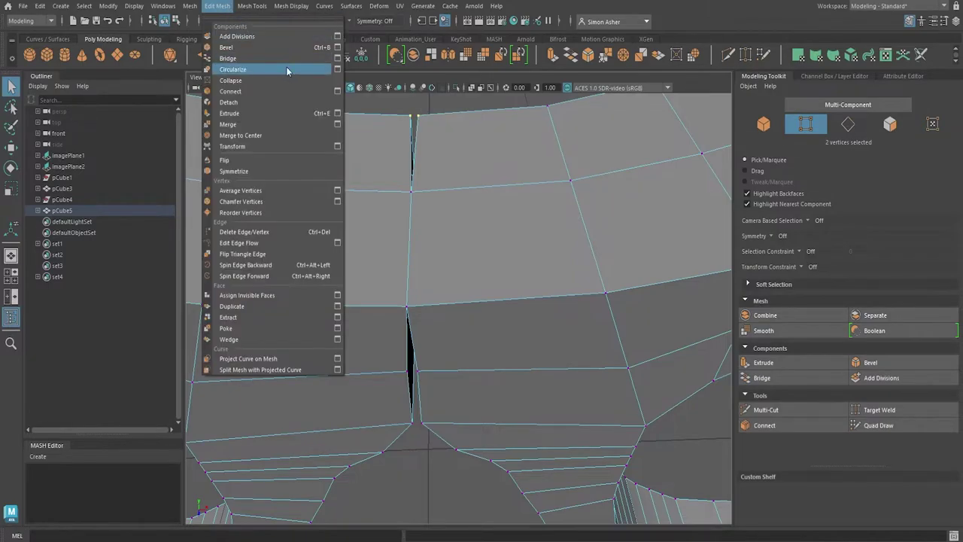
{"action": "left_click", "coordinate": [278, 136]}
{"action": "left_click_drag", "start_coordinate": [382, 218], "coordinate": [406, 288], "text": "alt"}
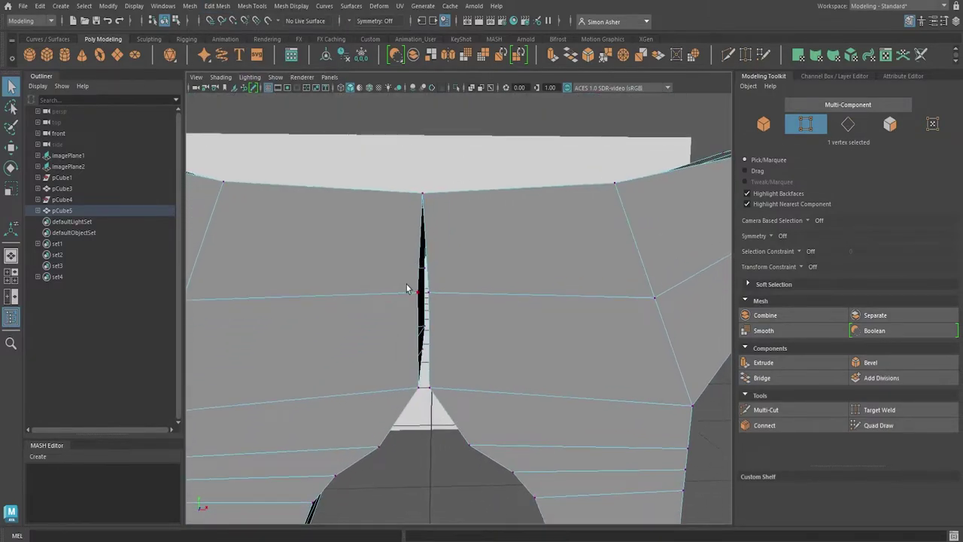
{"action": "left_click", "coordinate": [217, 6]}
{"action": "left_click", "coordinate": [269, 143]}
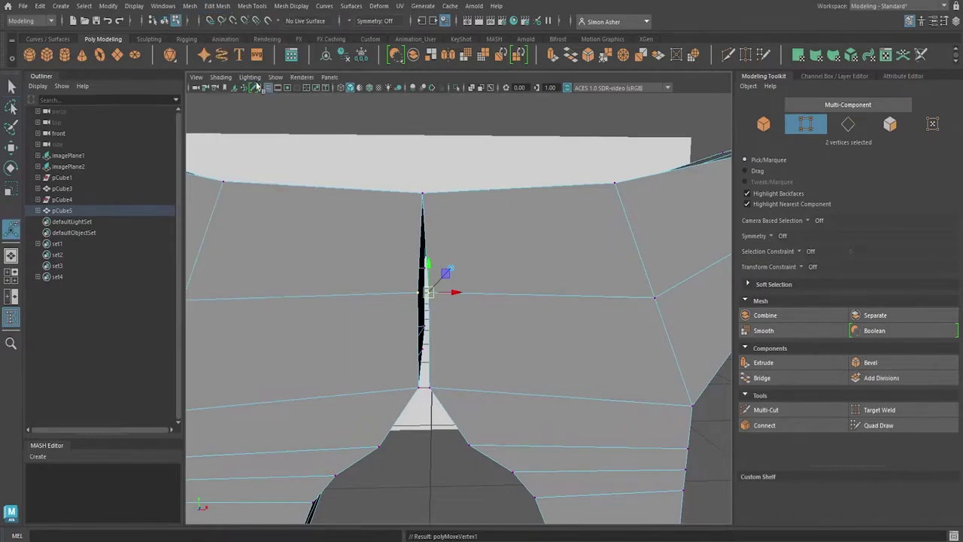
{"action": "left_click", "coordinate": [216, 6]}
{"action": "left_click", "coordinate": [352, 7]}
{"action": "key", "text": "ctrl+z"}
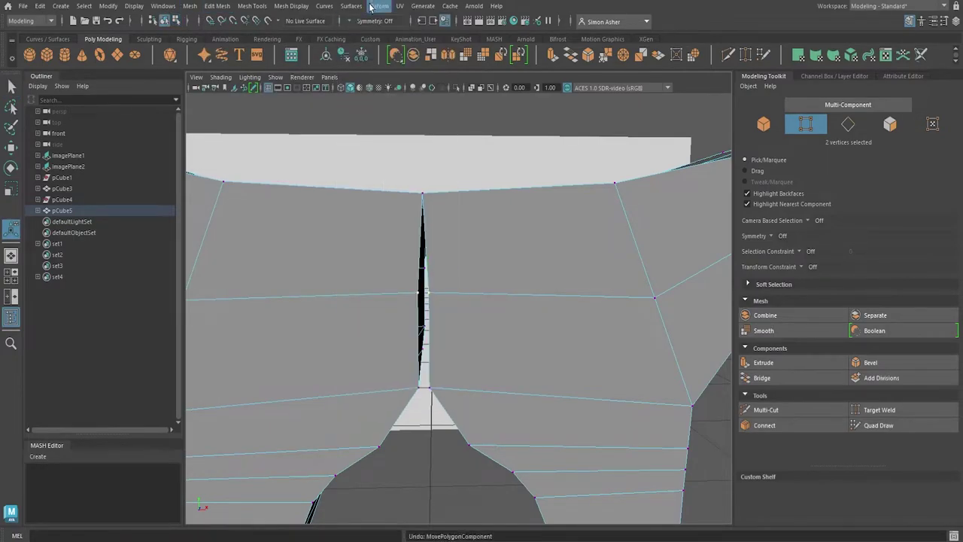
Merge to center the middle and the lower open vertex pairs on the front face of the bridge seam
{"action": "left_click", "coordinate": [217, 6]}
{"action": "left_click", "coordinate": [277, 139]}
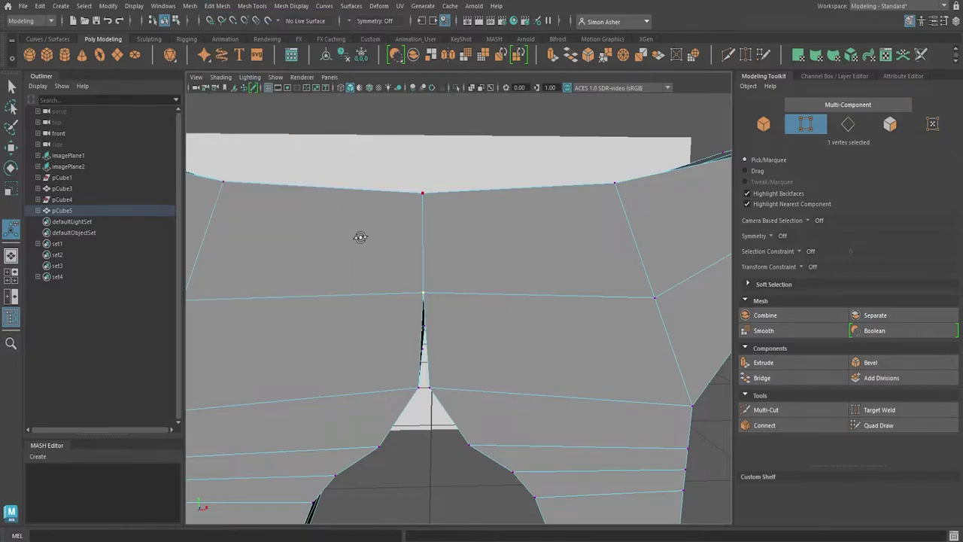
{"action": "left_click_drag", "start_coordinate": [357, 236], "coordinate": [375, 276], "text": "alt"}
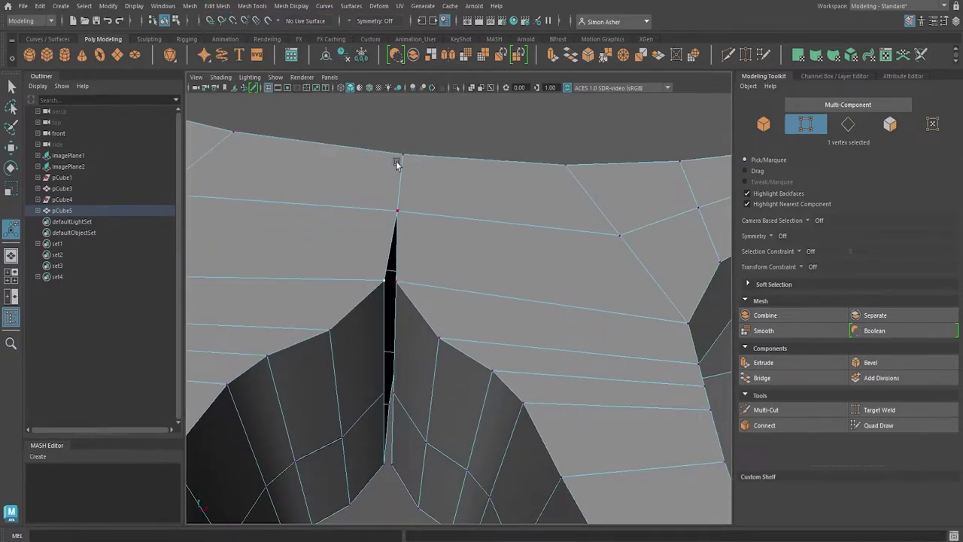
{"action": "left_click", "coordinate": [216, 6]}
{"action": "left_click", "coordinate": [269, 137]}
{"action": "left_click", "coordinate": [218, 6]}
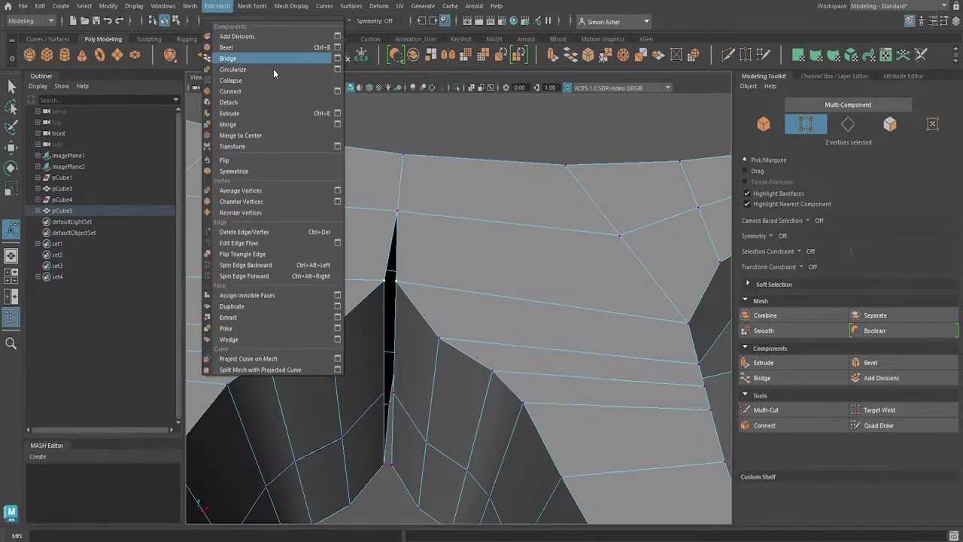
{"action": "left_click", "coordinate": [282, 141]}
Merge to center the remaining two open vertex pairs on the underside of the bridge seam
{"action": "left_click_drag", "start_coordinate": [384, 223], "coordinate": [404, 297], "text": "alt"}
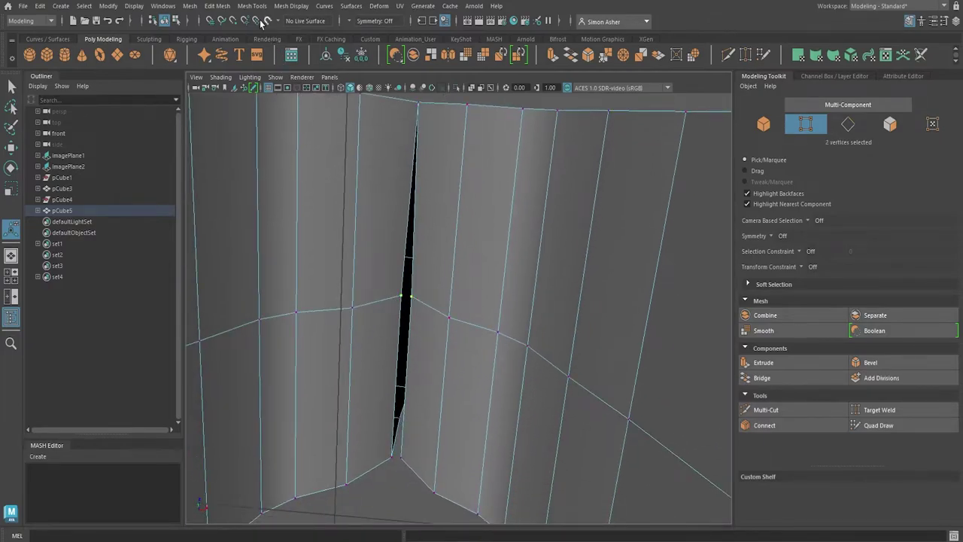
{"action": "left_click", "coordinate": [217, 6]}
{"action": "left_click", "coordinate": [273, 136]}
{"action": "left_click_drag", "start_coordinate": [413, 260], "coordinate": [387, 280], "text": "alt"}
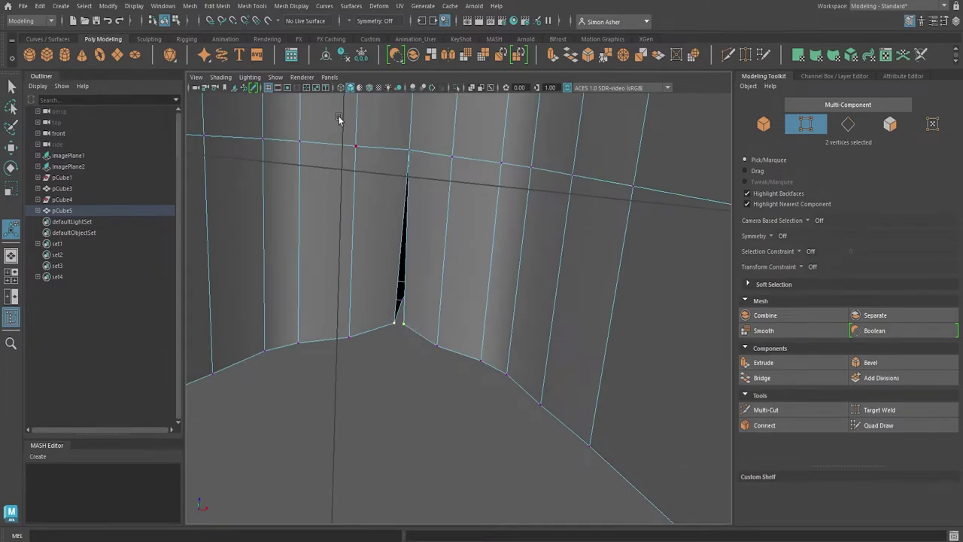
{"action": "left_click", "coordinate": [217, 6]}
{"action": "left_click", "coordinate": [275, 136]}
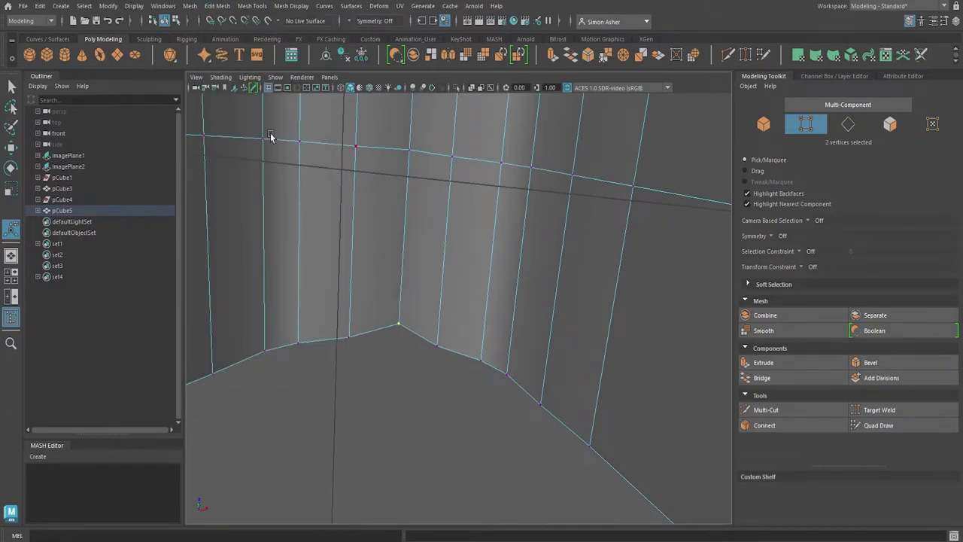
Merge the remaining open pair of vertices midway down the bridge seam, above the nose opening
{"action": "left_click_drag", "start_coordinate": [300, 157], "coordinate": [130, 219], "text": "alt"}
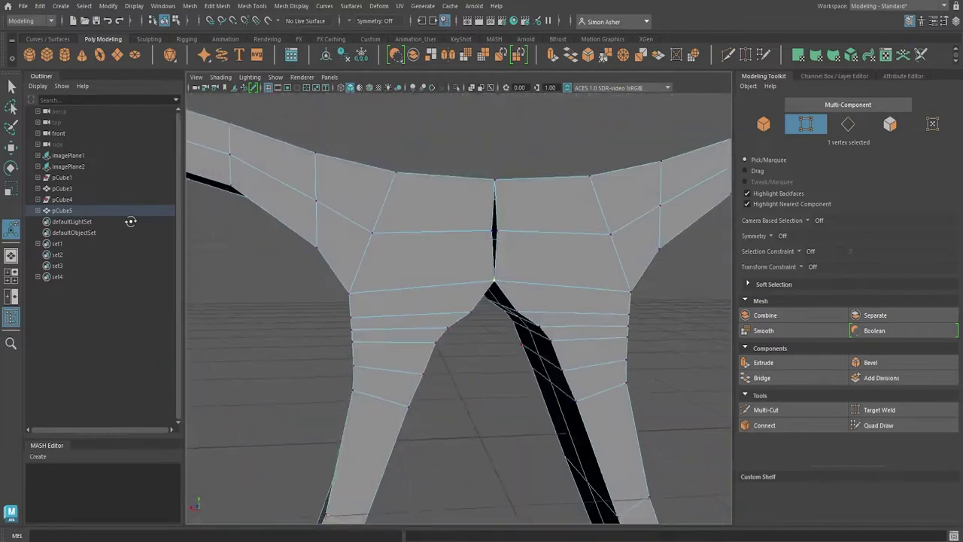
{"action": "right_click_drag", "start_coordinate": [355, 237], "coordinate": [407, 239], "text": "alt"}
{"action": "left_click_drag", "start_coordinate": [405, 237], "coordinate": [391, 219], "text": "alt"}
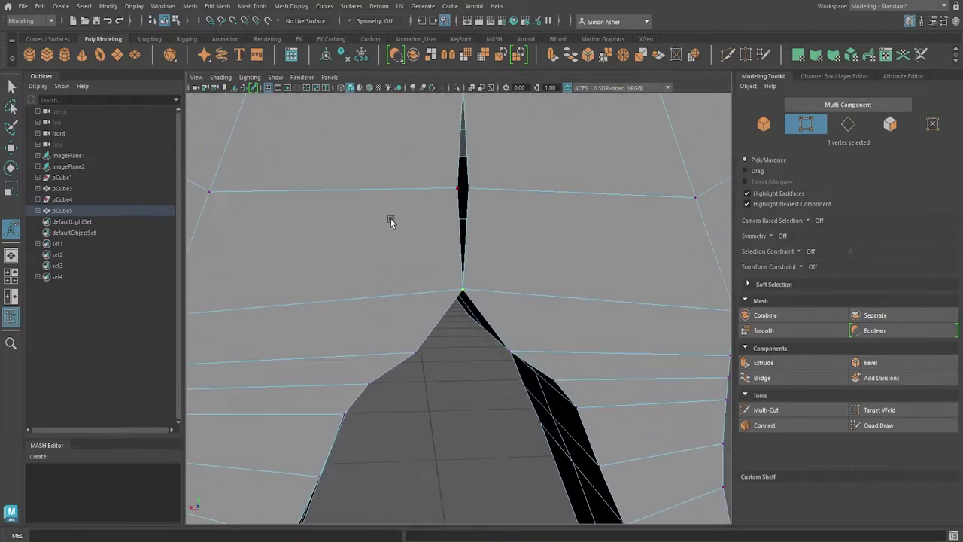
{"action": "left_click", "coordinate": [474, 197], "text": "shift"}
{"action": "left_click", "coordinate": [217, 6]}
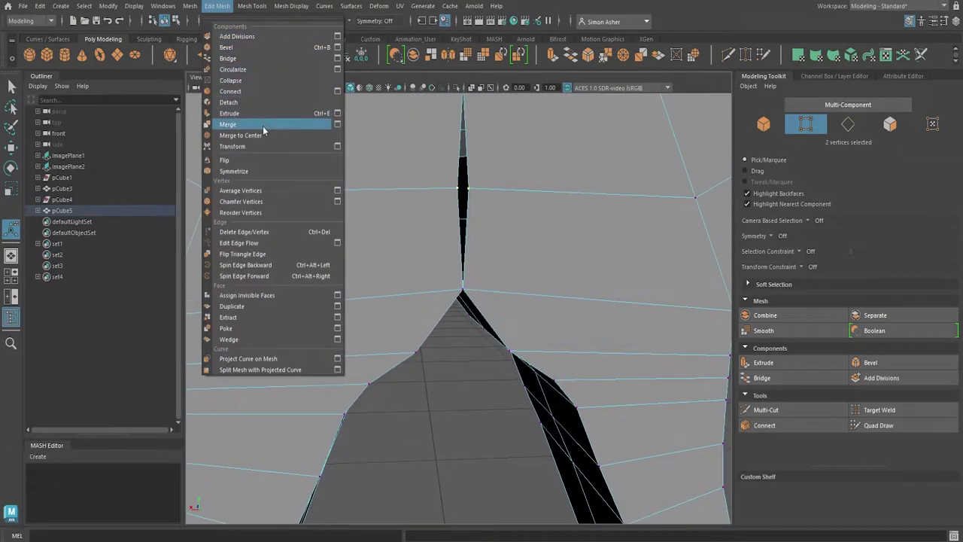
{"action": "left_click", "coordinate": [262, 126]}
Delete the leftover separate single-lens half of the frame beside the completed glasses frame
{"action": "scroll", "coordinate": [290, 150], "scroll_direction": "down", "scroll_amount": 5}
{"action": "left_click_drag", "start_coordinate": [290, 151], "coordinate": [434, 190], "text": "alt"}
{"action": "left_click_drag", "start_coordinate": [304, 190], "coordinate": [420, 221], "text": "alt"}
{"action": "left_click", "coordinate": [382, 257]}
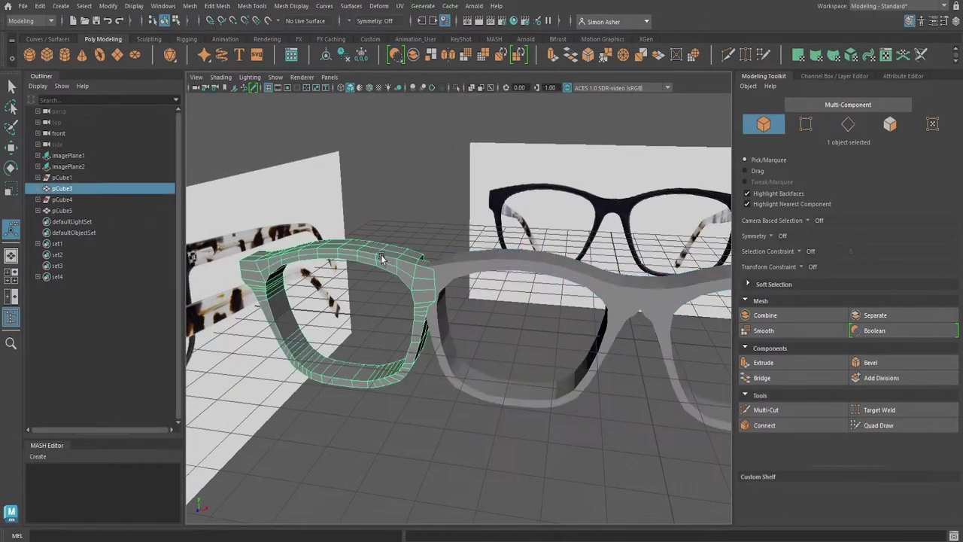
{"action": "key", "text": "Delete"}
{"action": "left_click_drag", "start_coordinate": [387, 251], "coordinate": [366, 264], "text": "alt"}
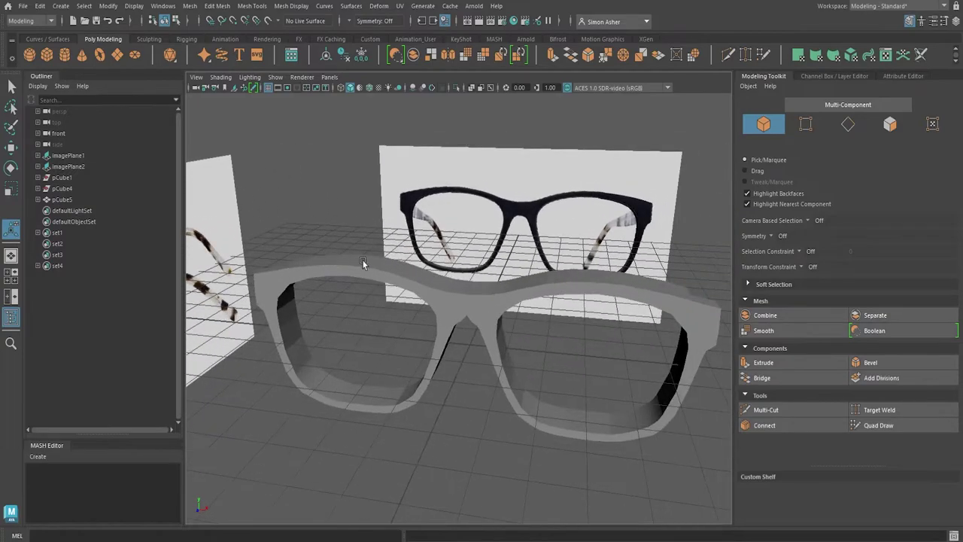
{"action": "right_click", "coordinate": [331, 223]}
{"action": "right_click_drag", "start_coordinate": [355, 265], "coordinate": [411, 213]}
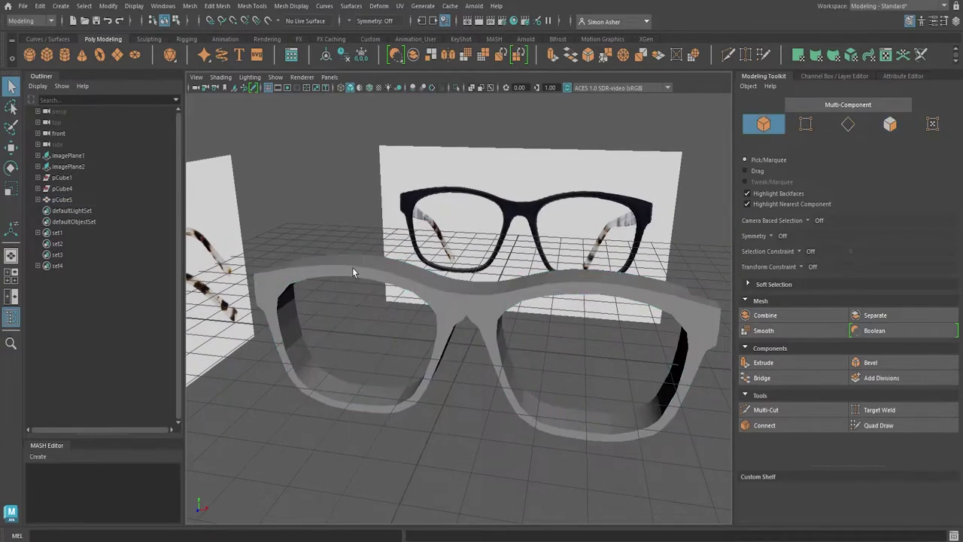
Inspect the glasses frame's nose bridge in smooth preview and return to the unsmoothed display
{"action": "left_click", "coordinate": [353, 269]}
{"action": "key", "text": "3"}
{"action": "scroll", "coordinate": [471, 304], "scroll_direction": "up", "scroll_amount": 5}
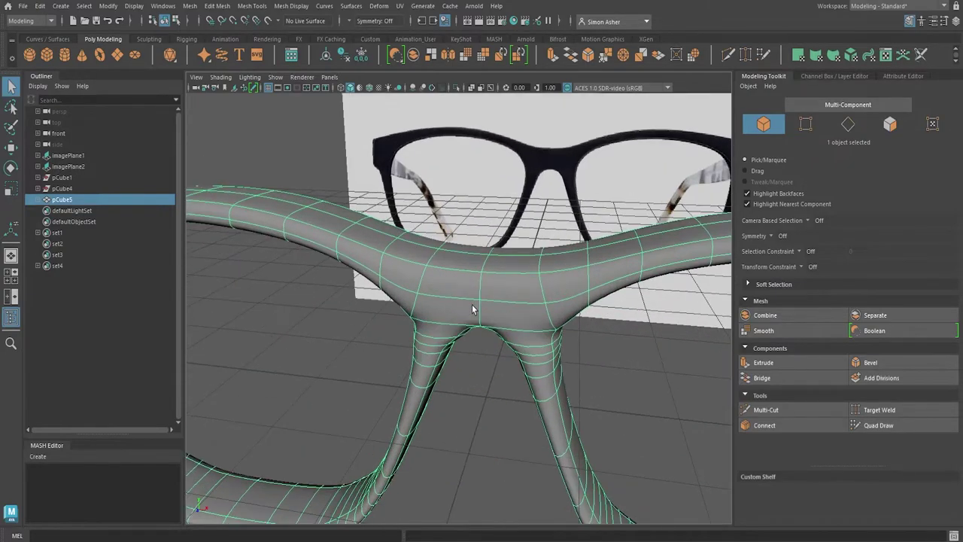
{"action": "left_click", "coordinate": [479, 371]}
{"action": "scroll", "coordinate": [495, 351], "scroll_direction": "up", "scroll_amount": 3}
{"action": "left_click_drag", "start_coordinate": [496, 351], "coordinate": [428, 257], "text": "alt"}
{"action": "left_click", "coordinate": [513, 288]}
{"action": "key", "text": "1"}
{"action": "scroll", "coordinate": [492, 286], "scroll_direction": "down", "scroll_amount": 4}
{"action": "scroll", "coordinate": [322, 276], "scroll_direction": "down", "scroll_amount": 6}
{"action": "scroll", "coordinate": [473, 311], "scroll_direction": "up", "scroll_amount": 6}
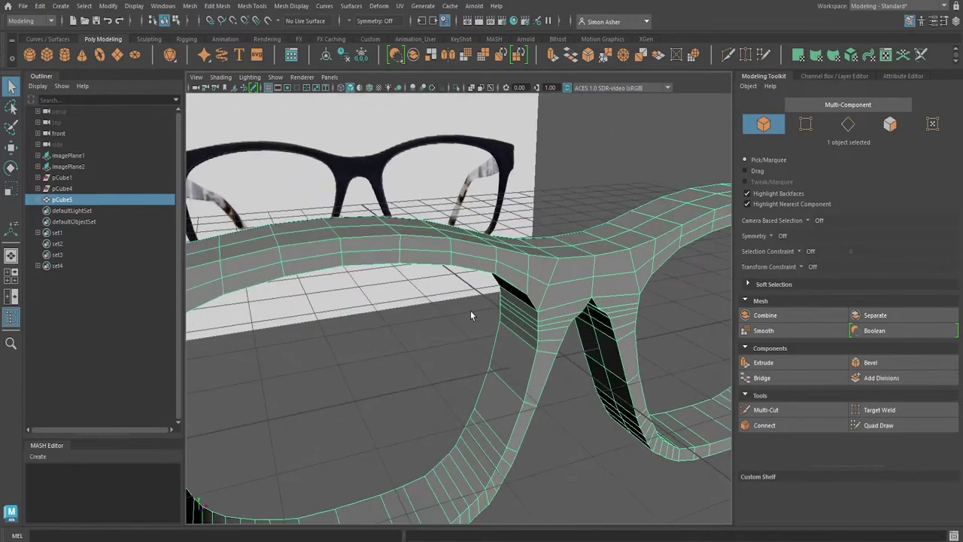
{"action": "scroll", "coordinate": [473, 316], "scroll_direction": "down", "scroll_amount": 4}
{"action": "left_click_drag", "start_coordinate": [473, 316], "coordinate": [424, 281], "text": "alt"}
{"action": "scroll", "coordinate": [465, 275], "scroll_direction": "down", "scroll_amount": 2}
Select the frame's front outer edge loops along the top, around both lower rims and under the nose bridge
{"action": "right_click_drag", "start_coordinate": [641, 191], "coordinate": [640, 172]}
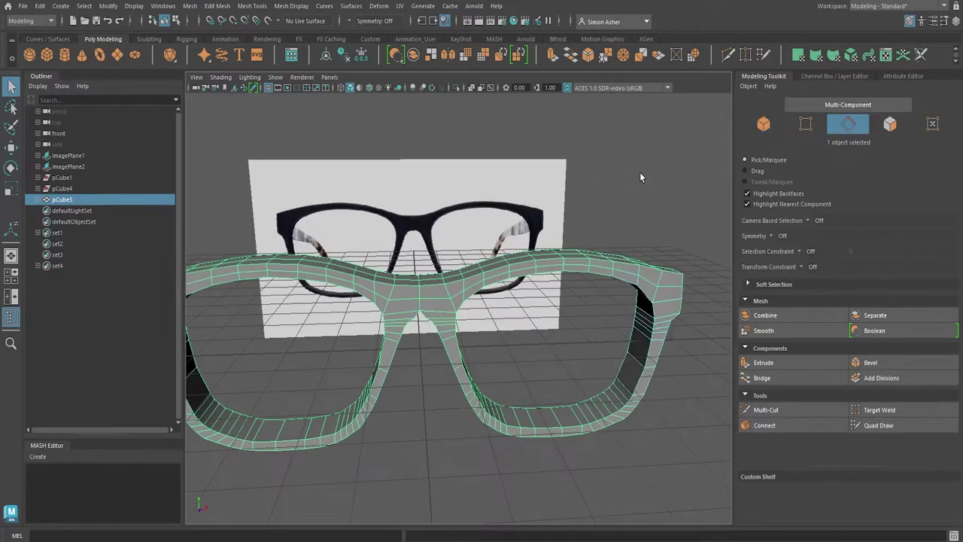
{"action": "scroll", "coordinate": [632, 203], "scroll_direction": "up", "scroll_amount": 3}
{"action": "left_click_drag", "start_coordinate": [590, 274], "coordinate": [533, 272], "text": "alt"}
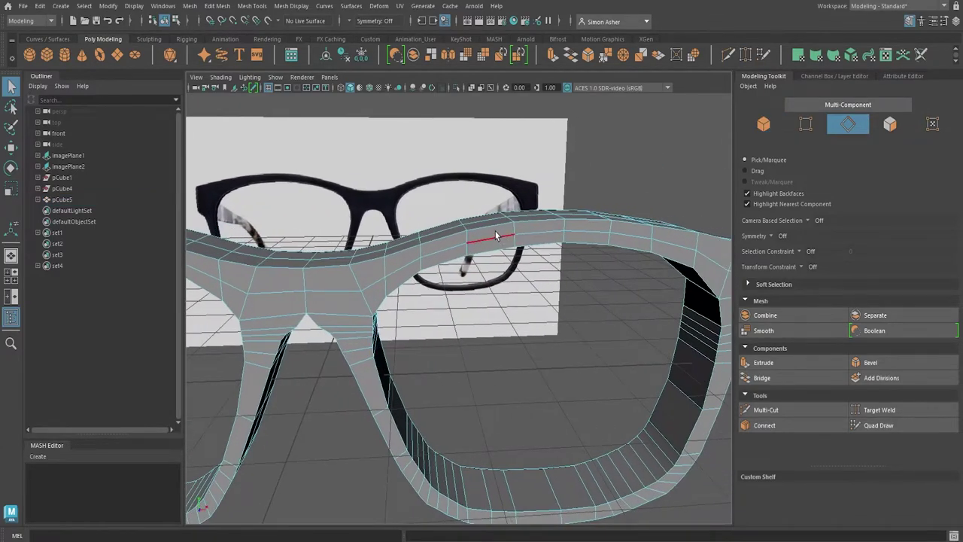
{"action": "double_click", "coordinate": [492, 230]}
{"action": "left_click_drag", "start_coordinate": [492, 231], "coordinate": [493, 278], "text": "alt"}
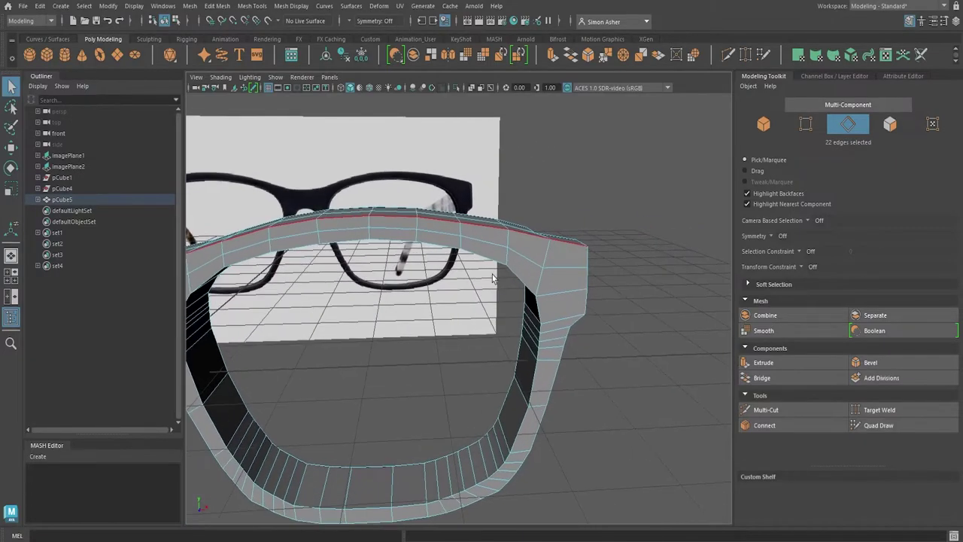
{"action": "double_click", "coordinate": [584, 261], "text": "shift"}
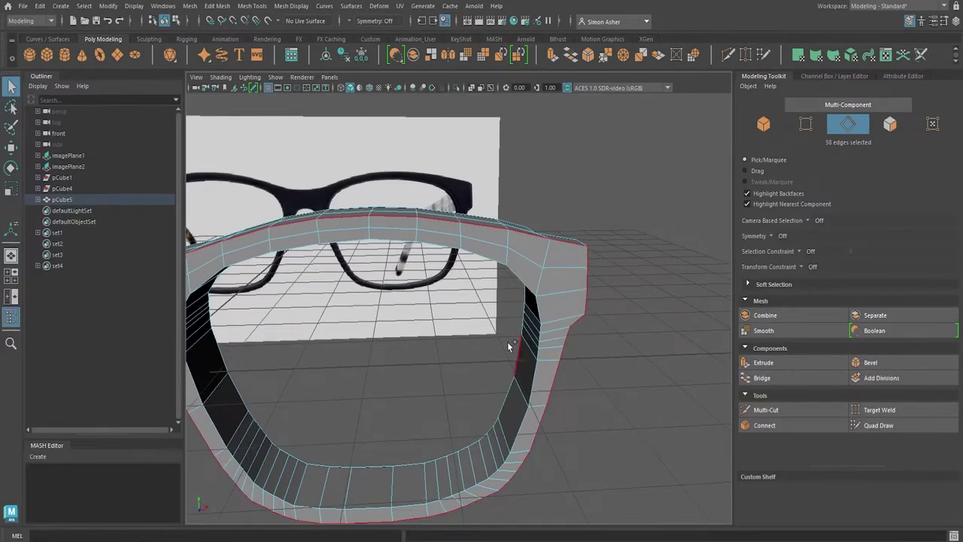
{"action": "left_click_drag", "start_coordinate": [508, 345], "coordinate": [599, 304], "text": "alt"}
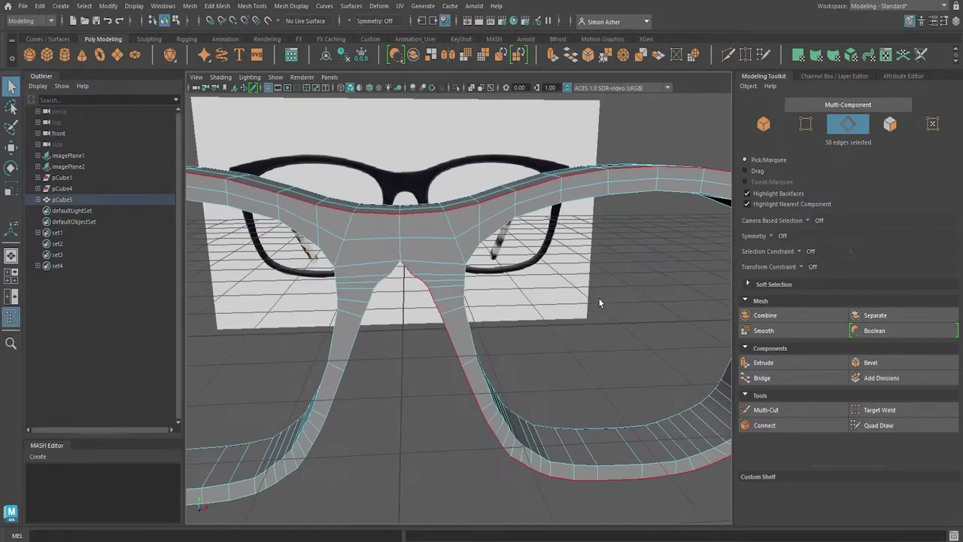
{"action": "double_click", "coordinate": [399, 272], "text": "shift"}
{"action": "left_click_drag", "start_coordinate": [399, 273], "coordinate": [521, 286], "text": "alt"}
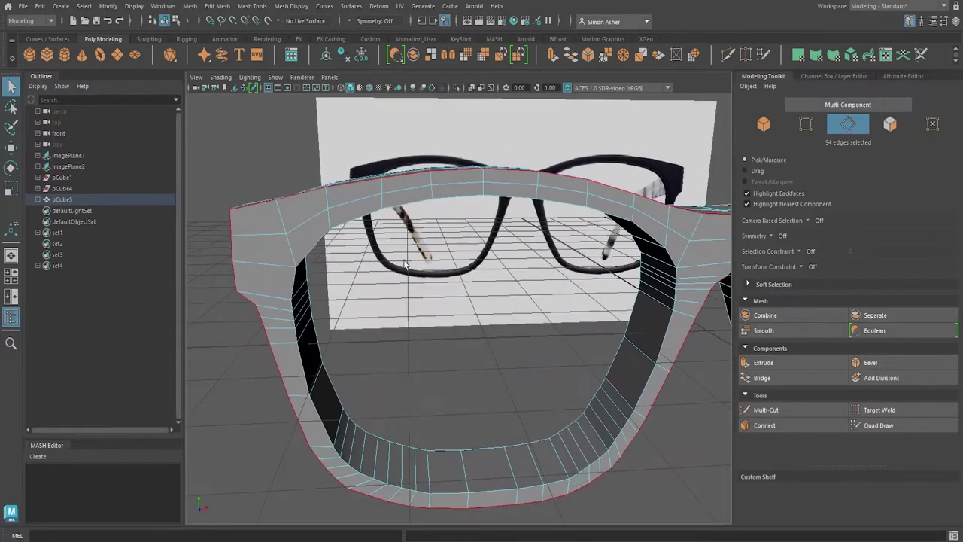
Add the front and rear edge loops around the inside of both lens openings to the edge selection
{"action": "double_click", "coordinate": [364, 219], "text": "shift"}
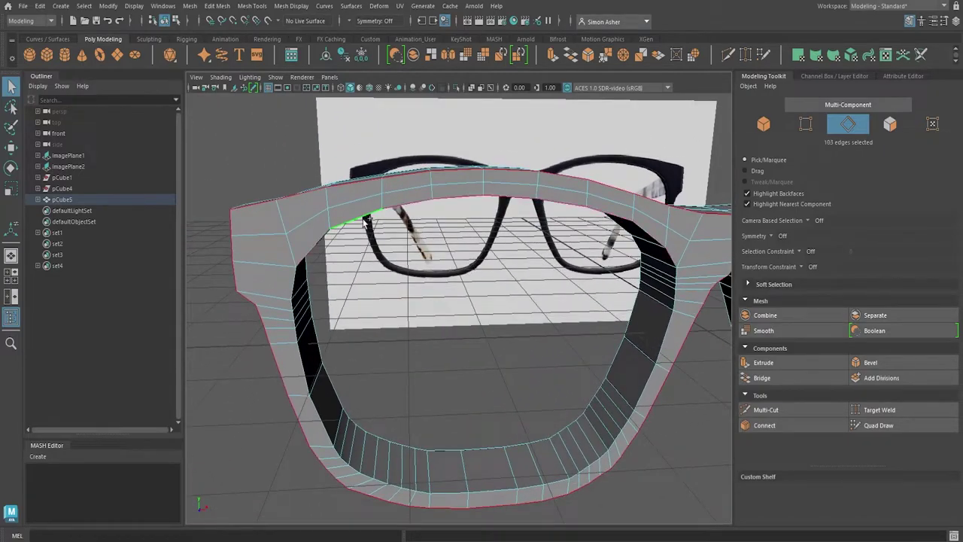
{"action": "double_click", "coordinate": [297, 278], "text": "shift"}
{"action": "double_click", "coordinate": [493, 454], "text": "shift"}
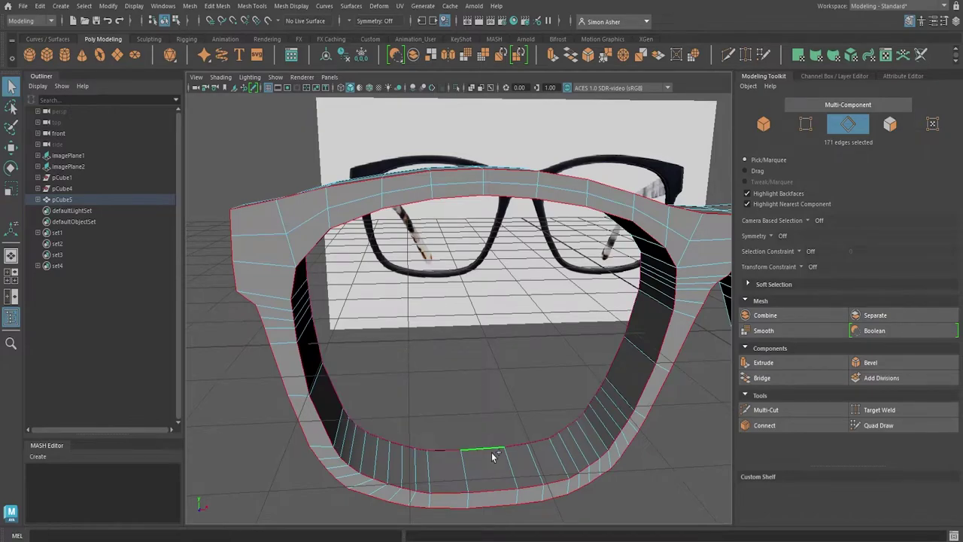
{"action": "left_click_drag", "start_coordinate": [497, 449], "coordinate": [230, 412], "text": "alt"}
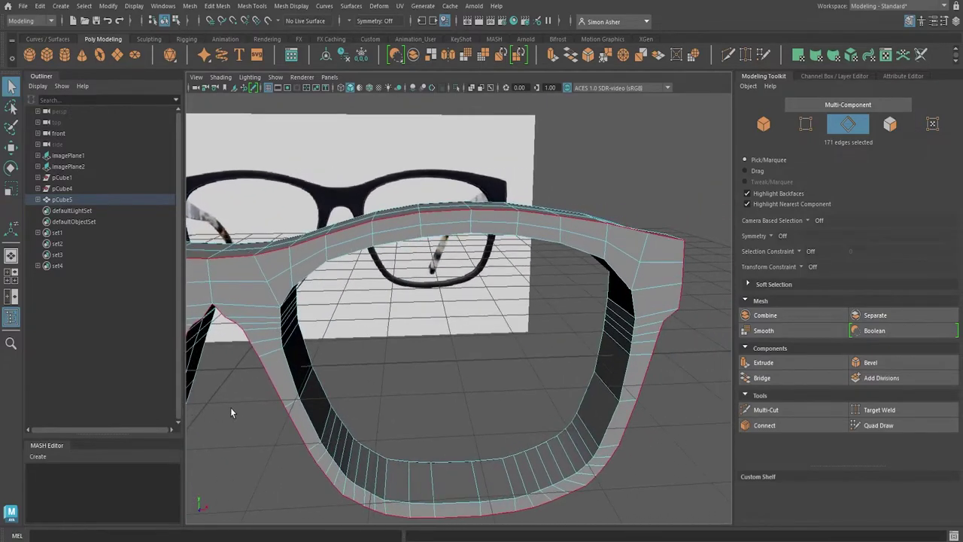
{"action": "double_click", "coordinate": [459, 462], "text": "shift"}
{"action": "double_click", "coordinate": [457, 499], "text": "shift"}
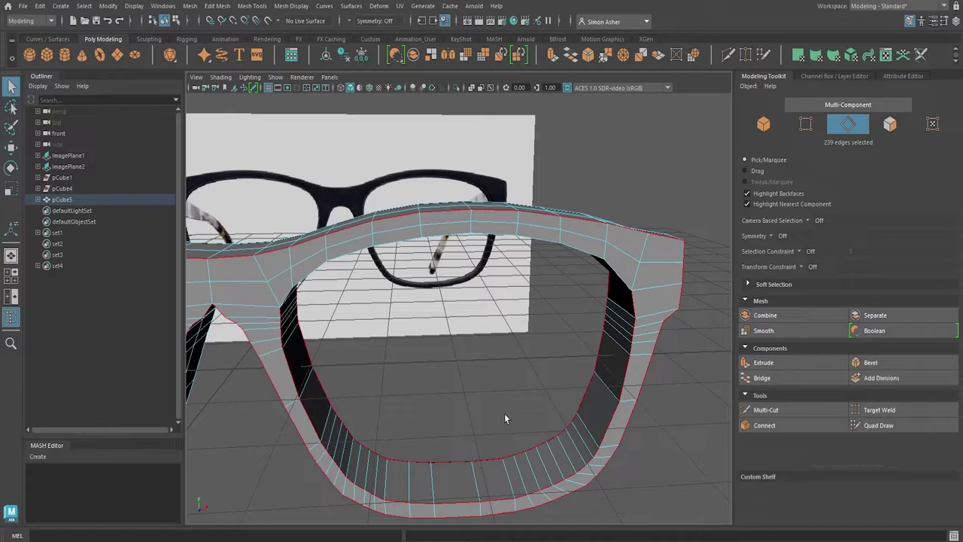
Add the remaining rear edges above both lens openings and the rear outer edges of the lower rims to the selection
{"action": "left_click_drag", "start_coordinate": [504, 418], "coordinate": [301, 423], "text": "alt"}
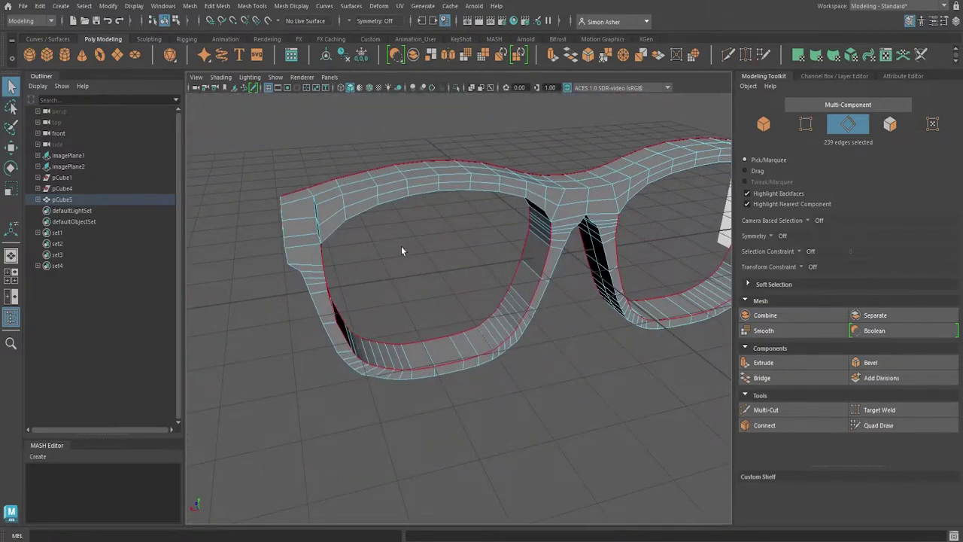
{"action": "double_click", "coordinate": [397, 201], "text": "shift"}
{"action": "left_click_drag", "start_coordinate": [471, 288], "coordinate": [458, 275], "text": "alt"}
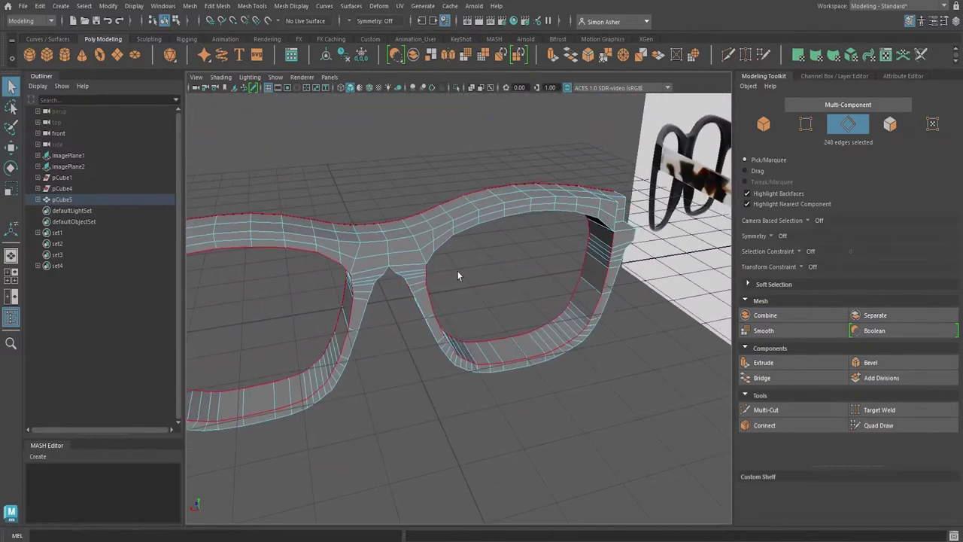
{"action": "double_click", "coordinate": [490, 225], "text": "shift"}
{"action": "left_click_drag", "start_coordinate": [452, 327], "coordinate": [490, 366], "text": "alt"}
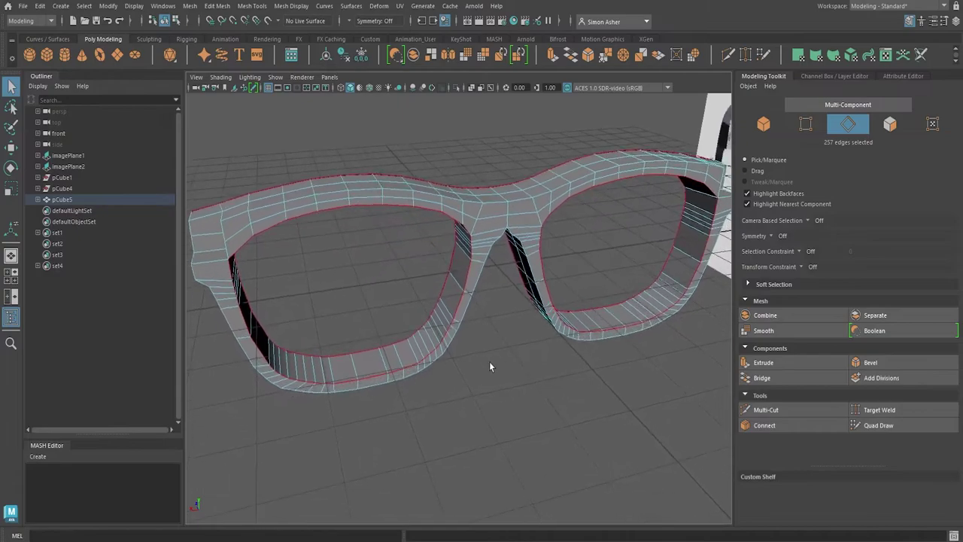
{"action": "double_click", "coordinate": [379, 389], "text": "shift"}
{"action": "double_click", "coordinate": [603, 344], "text": "shift"}
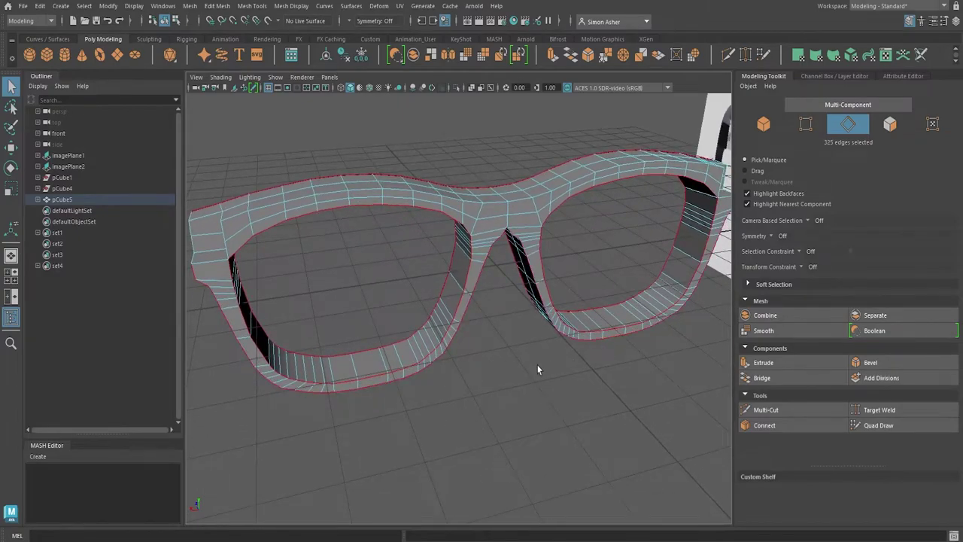
Add the edges outlining the hinge notch at one end of the frame to the selection
{"action": "middle_click_drag", "start_coordinate": [537, 367], "coordinate": [667, 387], "text": "alt"}
{"action": "scroll", "coordinate": [345, 279], "scroll_direction": "up", "scroll_amount": 4}
{"action": "left_click_drag", "start_coordinate": [346, 279], "coordinate": [495, 300], "text": "alt"}
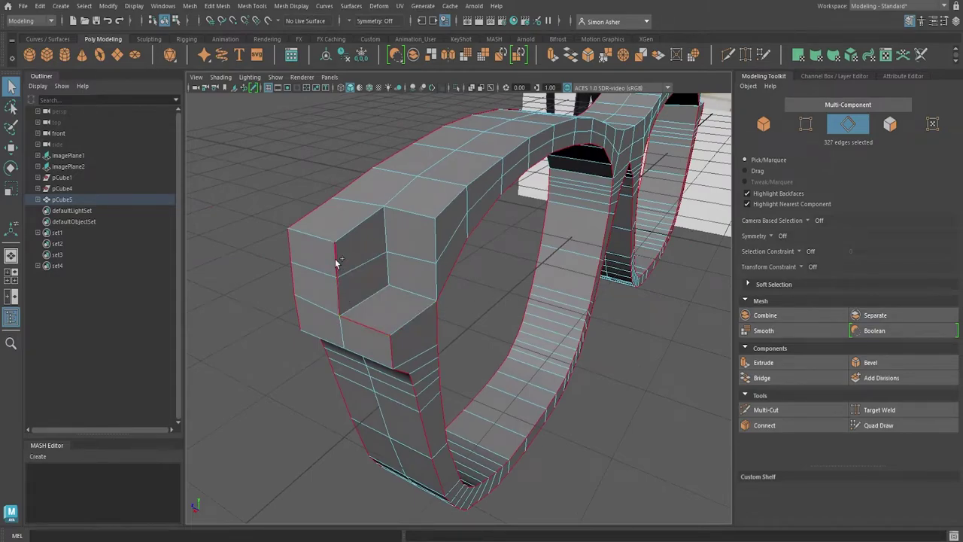
{"action": "left_click", "coordinate": [390, 215], "text": "shift"}
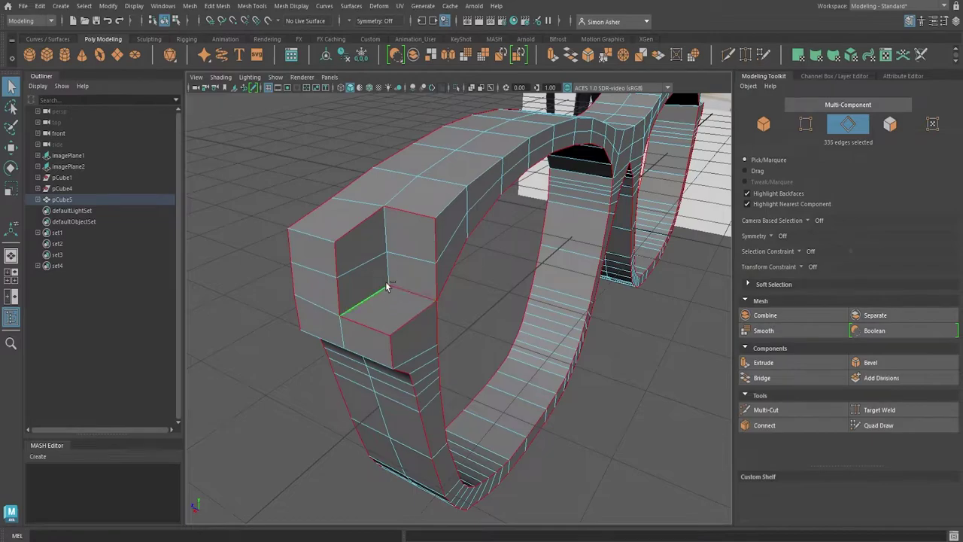
Add the matching hinge notch edges at the opposite end of the frame to the selection
{"action": "middle_click_drag", "start_coordinate": [567, 296], "coordinate": [392, 349], "text": "alt"}
{"action": "left_click_drag", "start_coordinate": [393, 349], "coordinate": [488, 340], "text": "alt"}
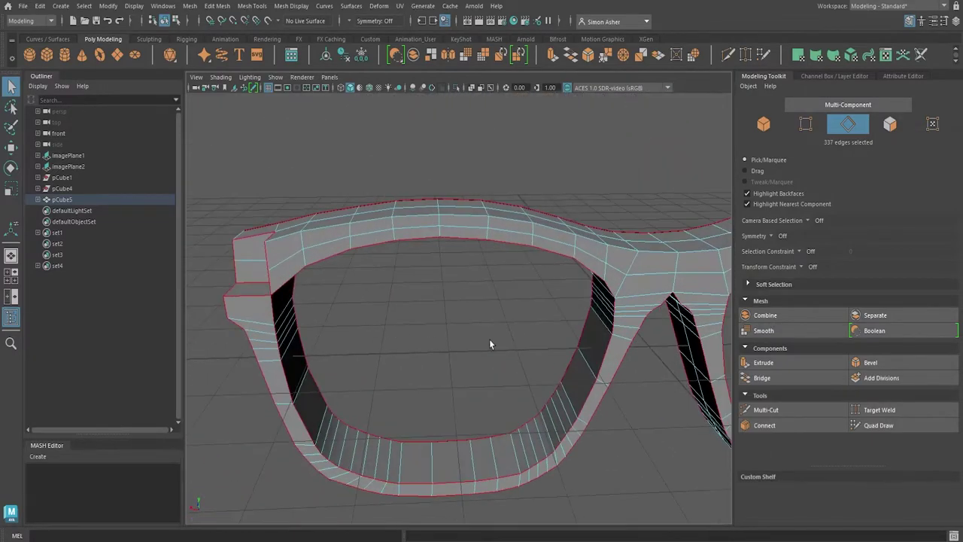
{"action": "middle_click_drag", "start_coordinate": [489, 340], "coordinate": [30, 331], "text": "alt"}
{"action": "middle_click_drag", "start_coordinate": [445, 336], "coordinate": [353, 335], "text": "alt"}
{"action": "left_click_drag", "start_coordinate": [353, 335], "coordinate": [535, 316], "text": "alt"}
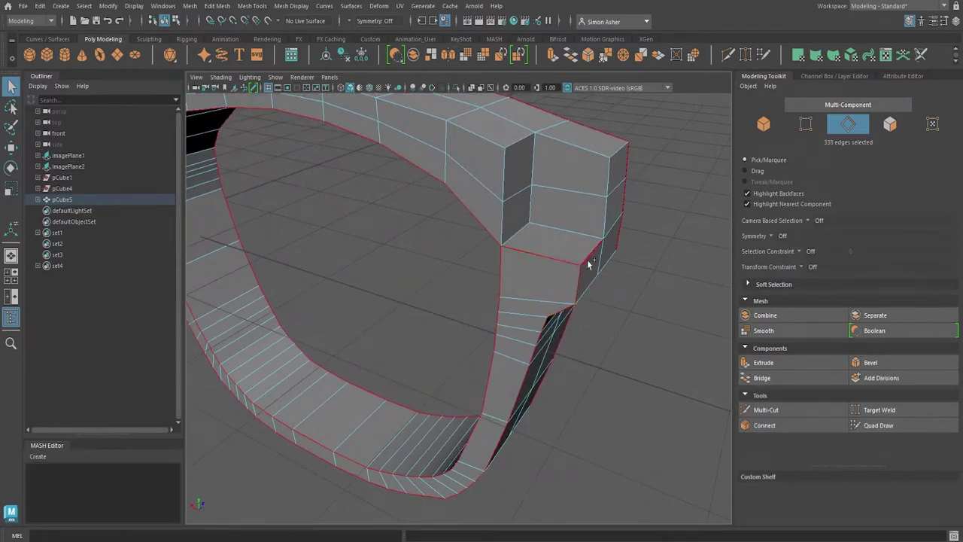
{"action": "left_click", "coordinate": [607, 183], "text": "shift"}
{"action": "left_click", "coordinate": [589, 153], "text": "shift"}
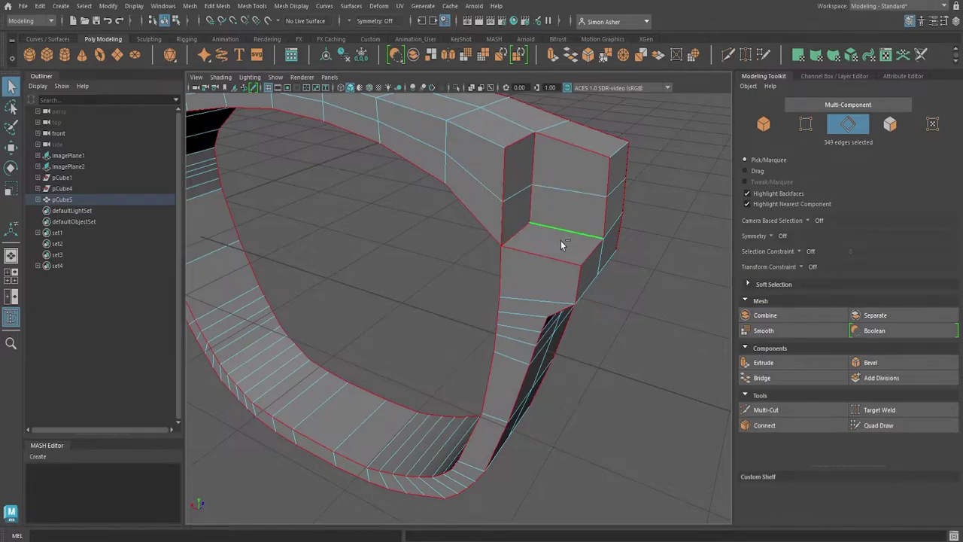
{"action": "key", "text": "ctrl+b"}
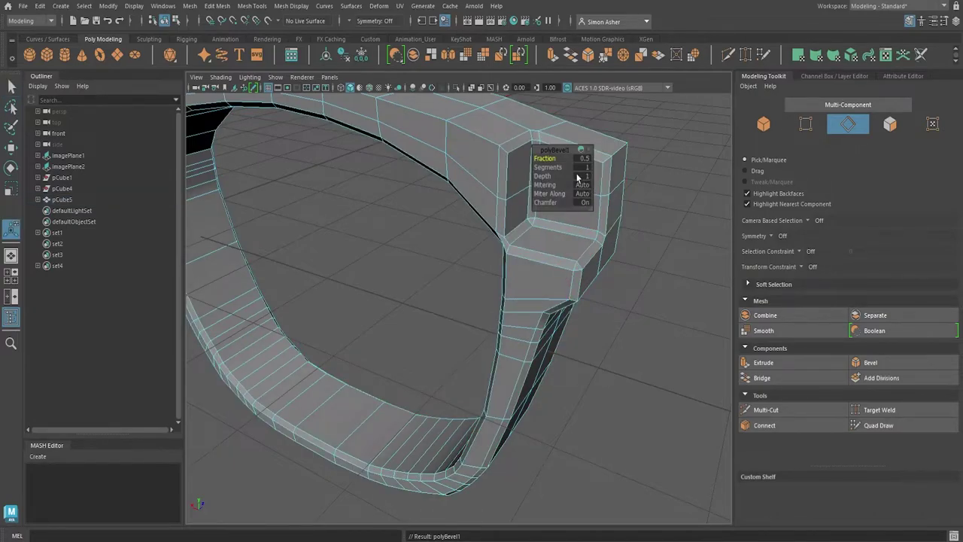
{"action": "left_click_drag", "start_coordinate": [556, 167], "coordinate": [554, 157]}
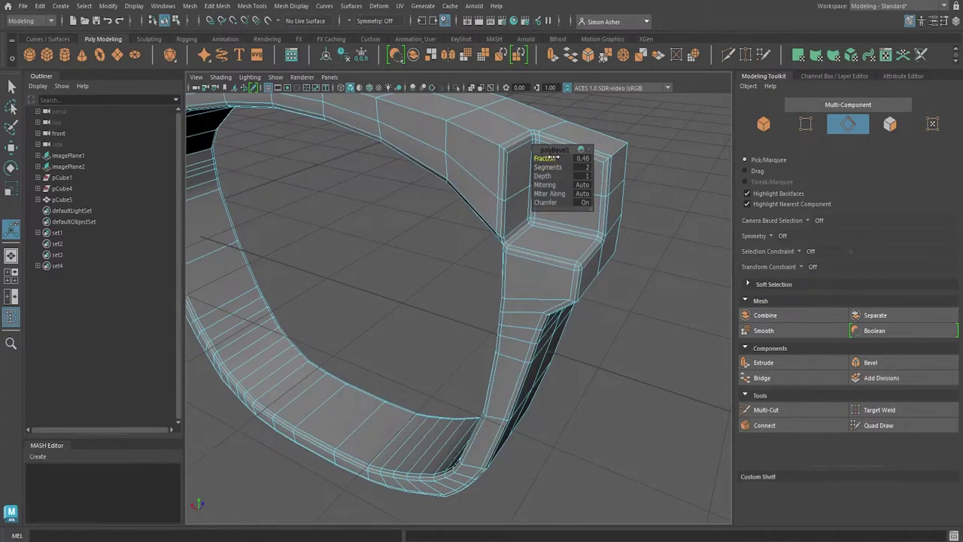
{"action": "key", "text": "ctrl+z"}
Add the missing rear top edge loop to the selection and bevel all selected edges with 2 segments
{"action": "left_click_drag", "start_coordinate": [629, 317], "coordinate": [512, 268], "text": "alt"}
{"action": "double_click", "coordinate": [554, 202], "text": "shift"}
{"action": "scroll", "coordinate": [489, 238], "scroll_direction": "down", "scroll_amount": 4}
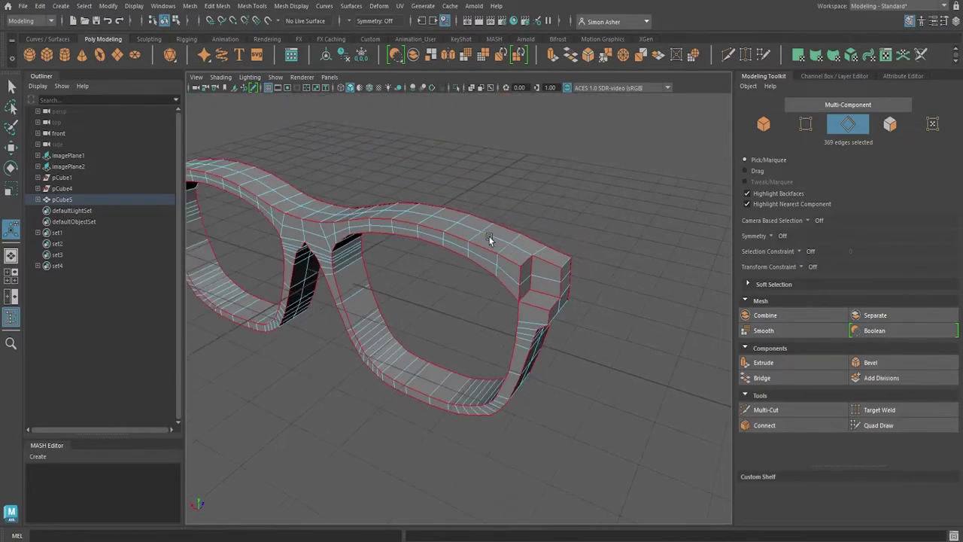
{"action": "scroll", "coordinate": [499, 253], "scroll_direction": "up", "scroll_amount": 4}
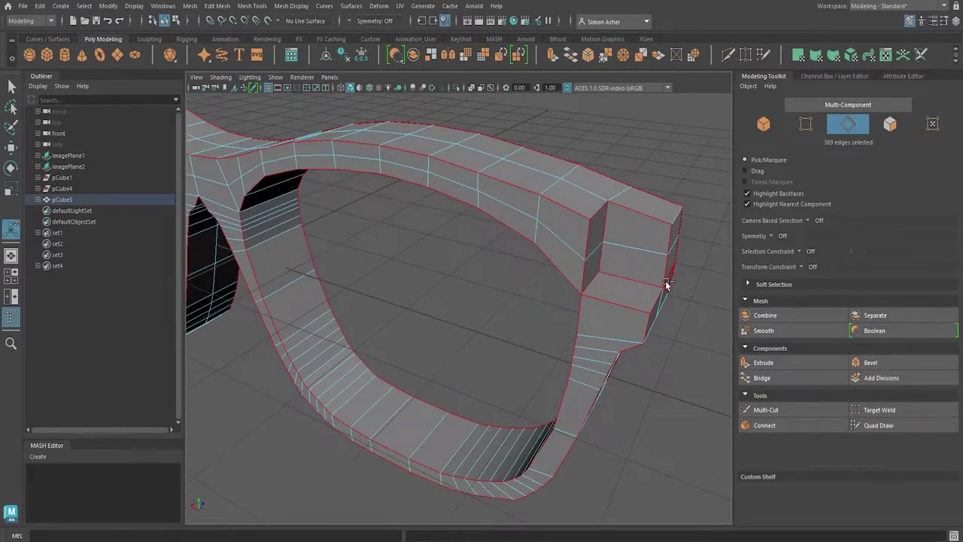
{"action": "key", "text": "ctrl+b"}
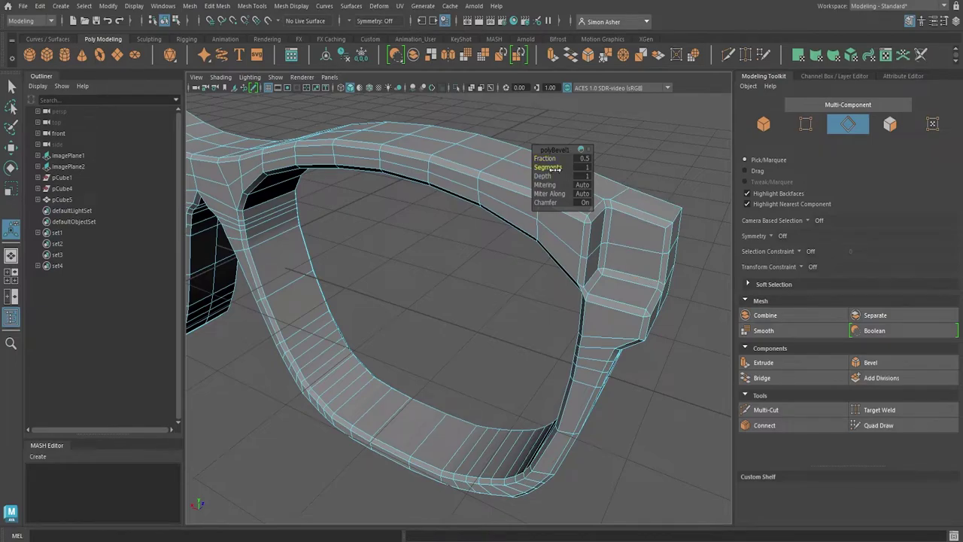
{"action": "left_click_drag", "start_coordinate": [557, 167], "coordinate": [559, 172]}
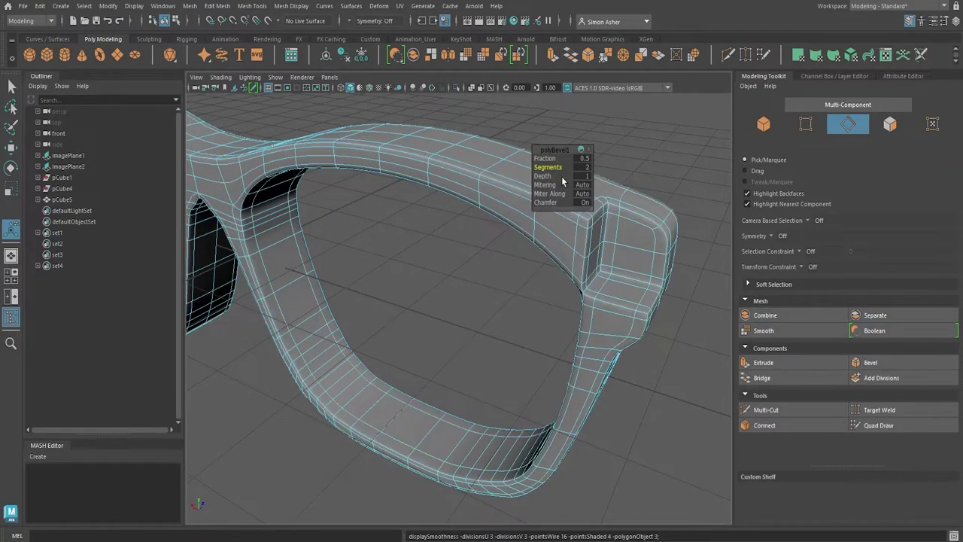
Deselect the frame in object mode and inspect its smoothed, beveled edges from the front, corners and bridge
{"action": "left_click_drag", "start_coordinate": [577, 238], "coordinate": [508, 260], "text": "alt"}
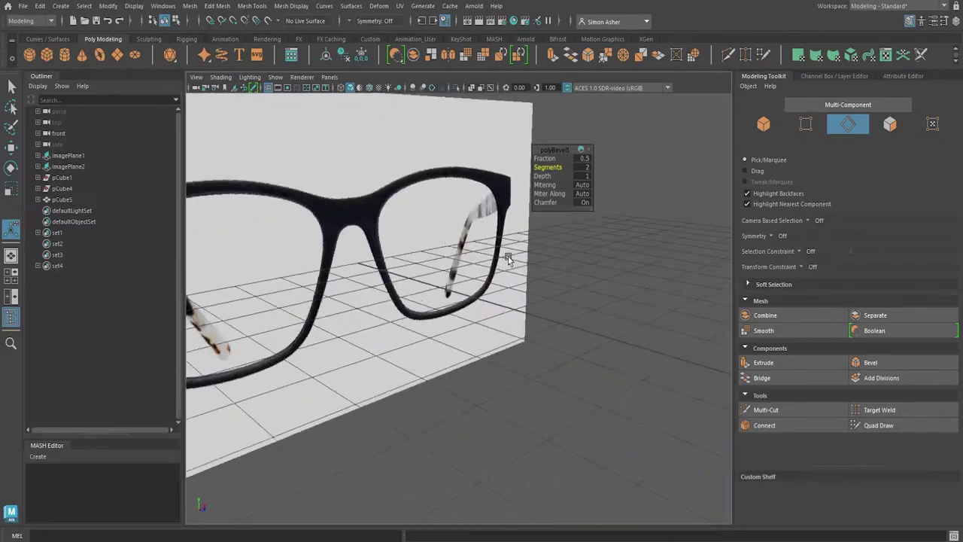
{"action": "scroll", "coordinate": [575, 286], "scroll_direction": "down", "scroll_amount": 5}
{"action": "left_click_drag", "start_coordinate": [576, 286], "coordinate": [470, 272], "text": "alt"}
{"action": "middle_click_drag", "start_coordinate": [471, 273], "coordinate": [374, 254], "text": "alt"}
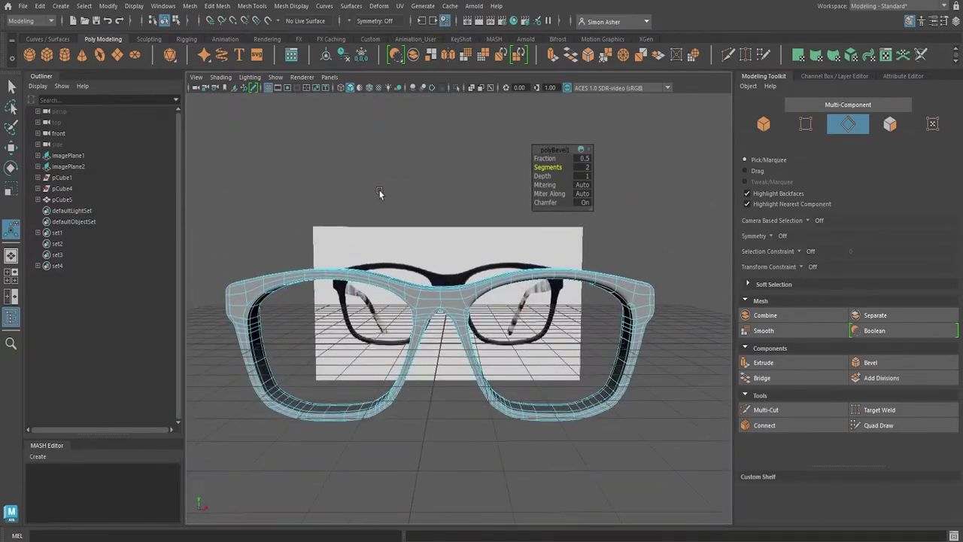
{"action": "right_click_drag", "start_coordinate": [379, 193], "coordinate": [406, 180]}
{"action": "left_click", "coordinate": [404, 185]}
{"action": "scroll", "coordinate": [388, 222], "scroll_direction": "up", "scroll_amount": 4}
{"action": "left_click_drag", "start_coordinate": [388, 223], "coordinate": [398, 256], "text": "alt"}
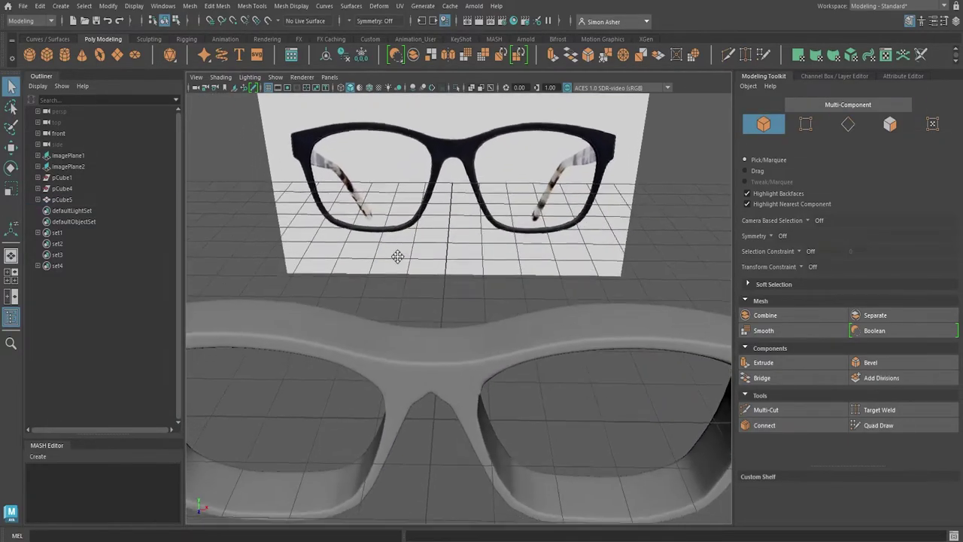
{"action": "middle_click_drag", "start_coordinate": [398, 256], "coordinate": [497, 206], "text": "alt"}
{"action": "left_click_drag", "start_coordinate": [475, 323], "coordinate": [455, 331], "text": "alt"}
{"action": "scroll", "coordinate": [501, 326], "scroll_direction": "up", "scroll_amount": 5}
{"action": "scroll", "coordinate": [400, 331], "scroll_direction": "down", "scroll_amount": 5}
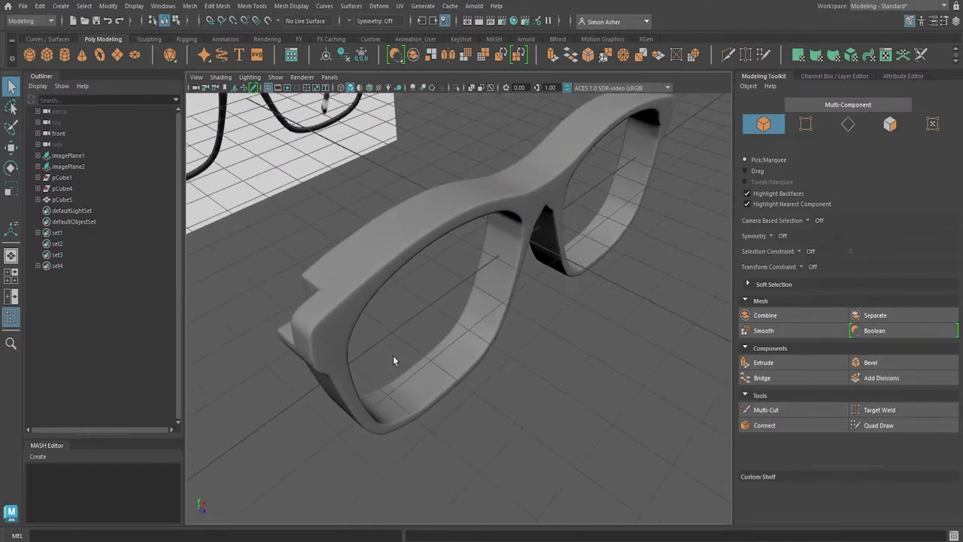
{"action": "middle_click_drag", "start_coordinate": [475, 333], "coordinate": [449, 344], "text": "alt"}
{"action": "left_click_drag", "start_coordinate": [449, 344], "coordinate": [353, 347], "text": "alt"}
{"action": "middle_click_drag", "start_coordinate": [354, 347], "coordinate": [389, 359], "text": "alt"}
{"action": "left_click_drag", "start_coordinate": [389, 358], "coordinate": [394, 357], "text": "alt"}
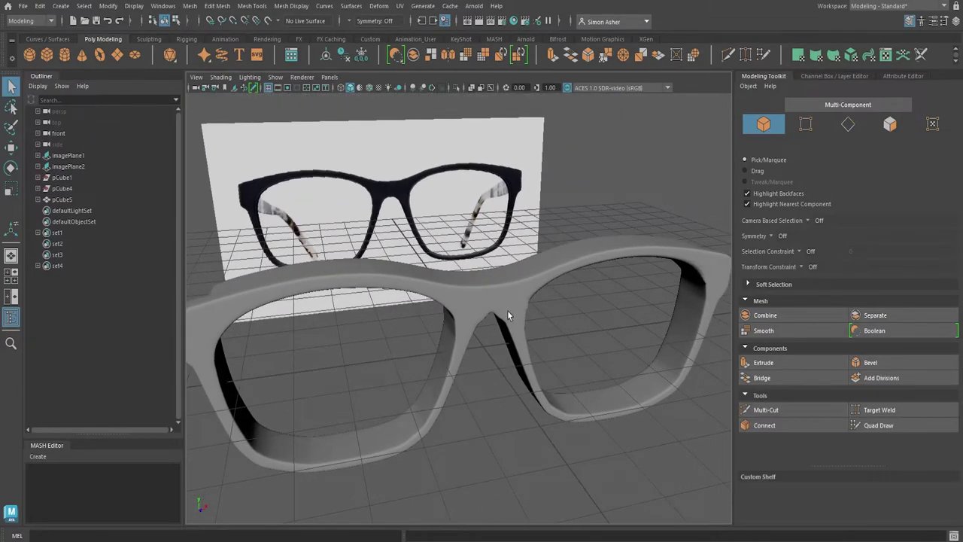
Reduce the fraction of the frame's bevel to about 0.087 in its construction history
{"action": "left_click", "coordinate": [507, 310]}
{"action": "left_click", "coordinate": [898, 76]}
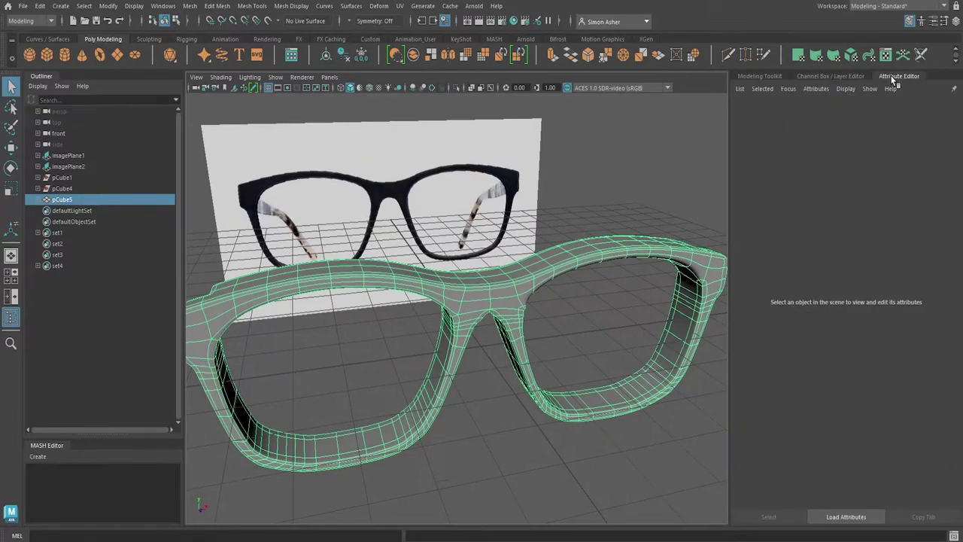
{"action": "left_click", "coordinate": [840, 110]}
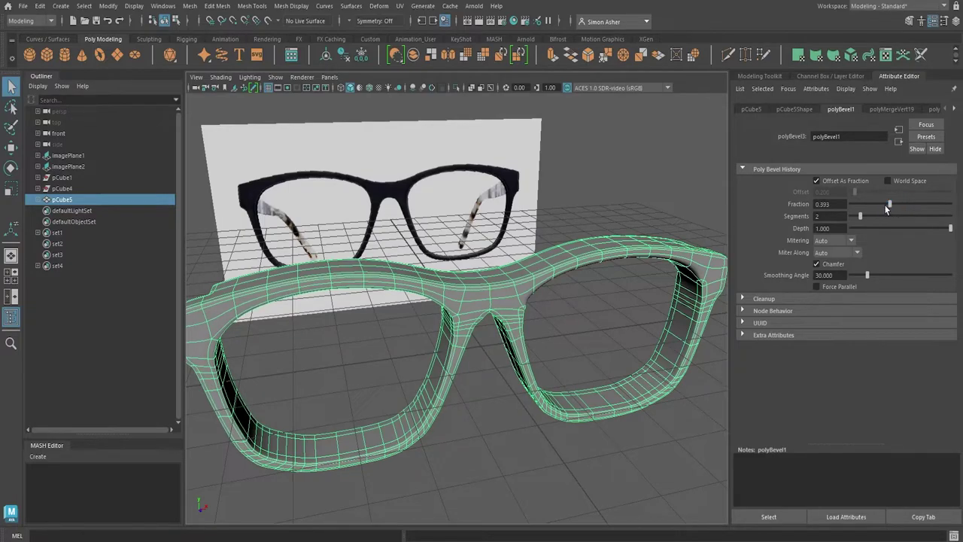
{"action": "left_click_drag", "start_coordinate": [862, 211], "coordinate": [861, 211]}
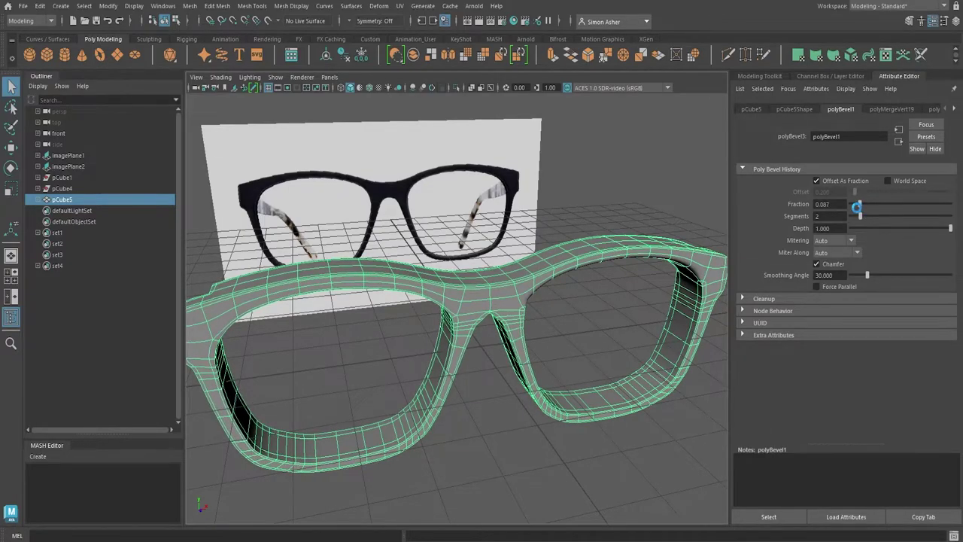
Turn on World Space for the frame's bevel and raise its fraction to about 0.628
{"action": "left_click", "coordinate": [637, 210]}
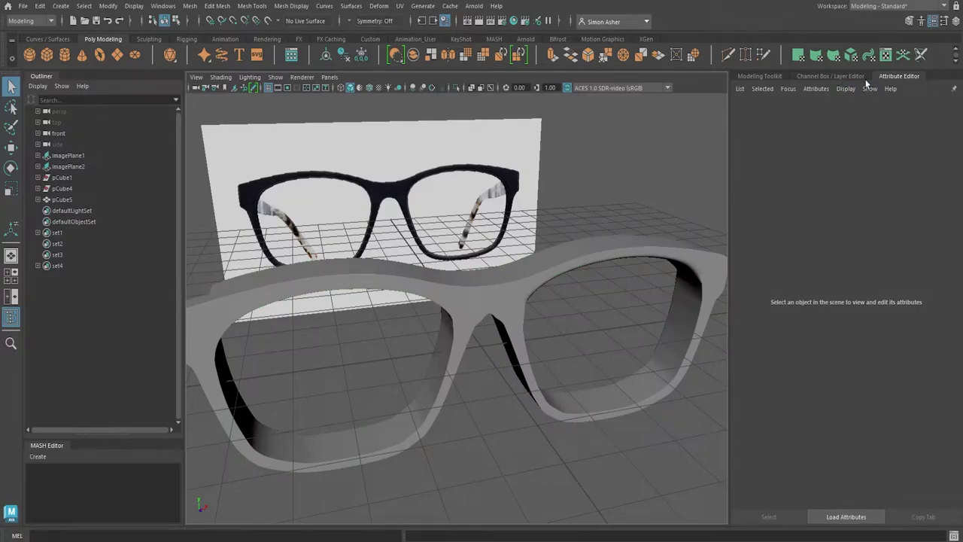
{"action": "left_click", "coordinate": [692, 249]}
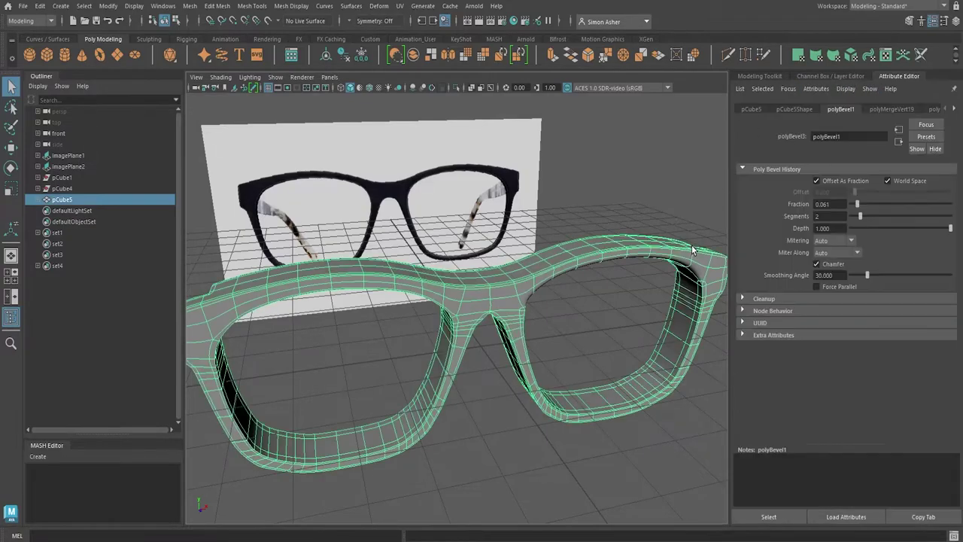
{"action": "left_click_drag", "start_coordinate": [866, 203], "coordinate": [877, 204]}
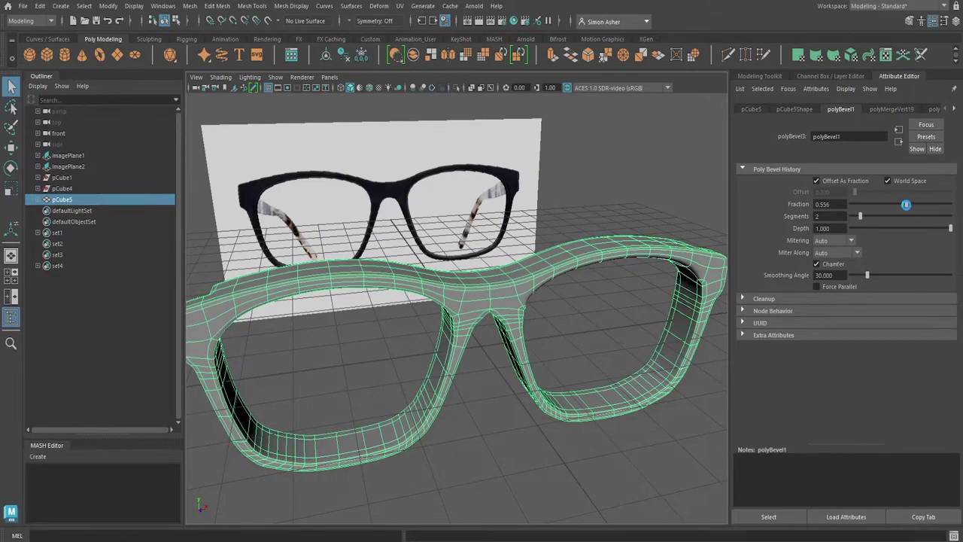
Deselect the frame and examine its beveled edges around the bridge and the lens openings
{"action": "left_click", "coordinate": [653, 200]}
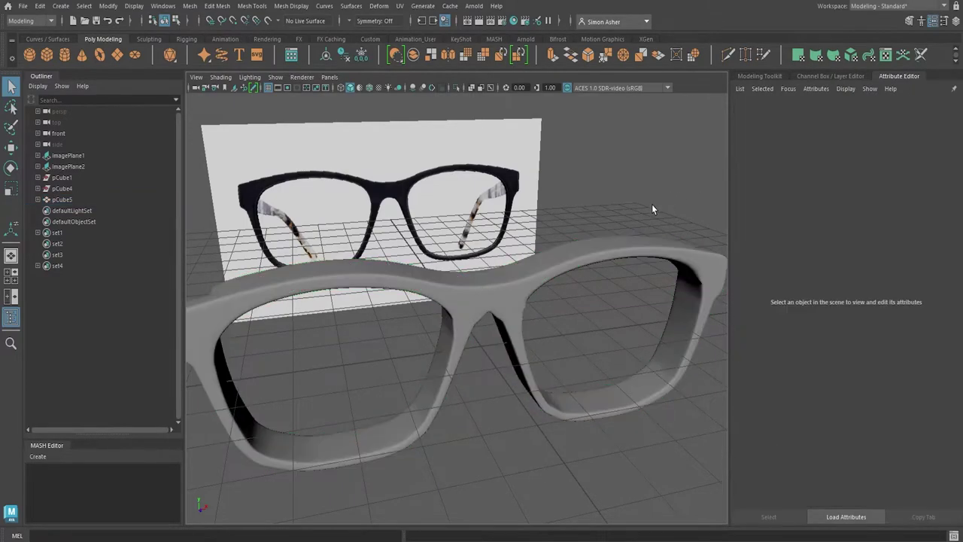
{"action": "left_click_drag", "start_coordinate": [651, 206], "coordinate": [612, 275], "text": "alt"}
{"action": "scroll", "coordinate": [616, 251], "scroll_direction": "up", "scroll_amount": 3}
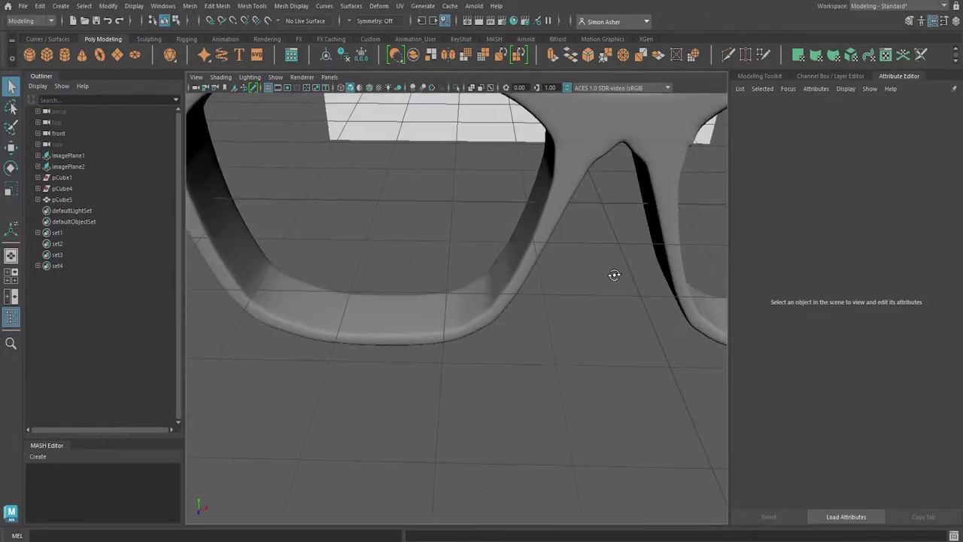
{"action": "scroll", "coordinate": [617, 266], "scroll_direction": "down", "scroll_amount": 5}
{"action": "middle_click_drag", "start_coordinate": [617, 265], "coordinate": [480, 338], "text": "alt"}
{"action": "scroll", "coordinate": [480, 338], "scroll_direction": "down", "scroll_amount": 2}
{"action": "mouse_move", "coordinate": [479, 338]}
{"action": "left_mouse_down", "text": "alt"}
{"action": "mouse_move", "coordinate": [489, 290]}
{"action": "mouse_move", "coordinate": [489, 318]}
{"action": "mouse_move", "coordinate": [477, 326]}
{"action": "left_mouse_up", "text": "alt"}
{"action": "scroll", "coordinate": [477, 326], "scroll_direction": "up", "scroll_amount": 3}
Scale the glasses frame thinner front to back in the top view, to about a third of its depth
{"action": "left_click", "coordinate": [404, 281]}
{"action": "left_click_drag", "start_coordinate": [404, 280], "coordinate": [415, 204], "text": "alt"}
{"action": "key", "text": "space"}
{"action": "key", "text": "f"}
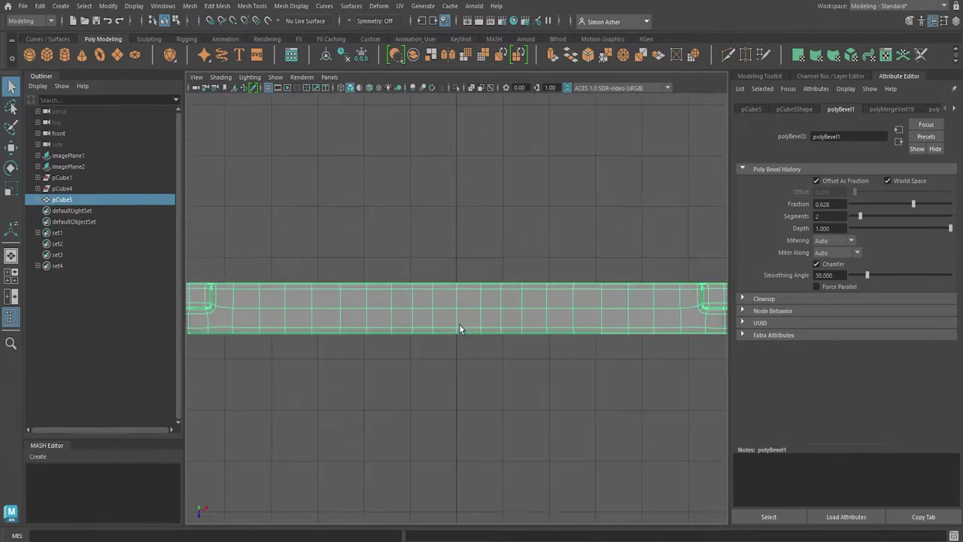
{"action": "key", "text": "r"}
{"action": "mouse_move", "coordinate": [453, 332]}
{"action": "left_mouse_down"}
{"action": "mouse_move", "coordinate": [454, 317]}
{"action": "mouse_move", "coordinate": [455, 331]}
{"action": "left_mouse_up"}
{"action": "left_click", "coordinate": [427, 259]}
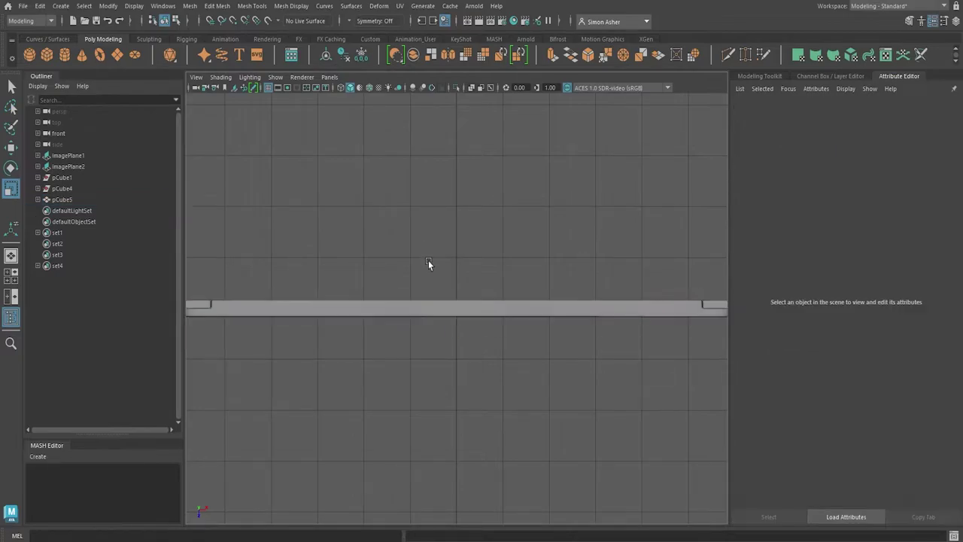
Add a nonlinear Bend deformer to the glasses frame
{"action": "key", "text": "space"}
{"action": "left_click_drag", "start_coordinate": [429, 261], "coordinate": [508, 301]}
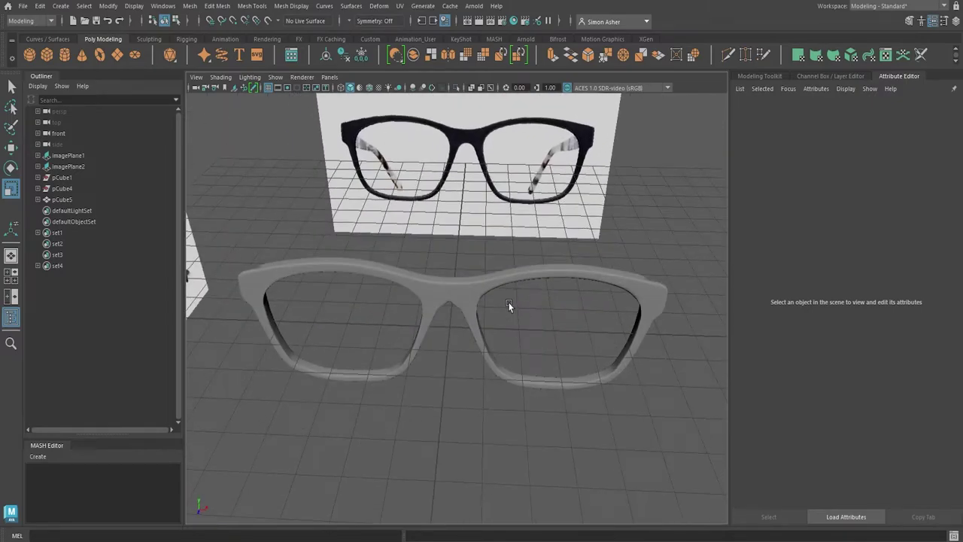
{"action": "left_click", "coordinate": [459, 299]}
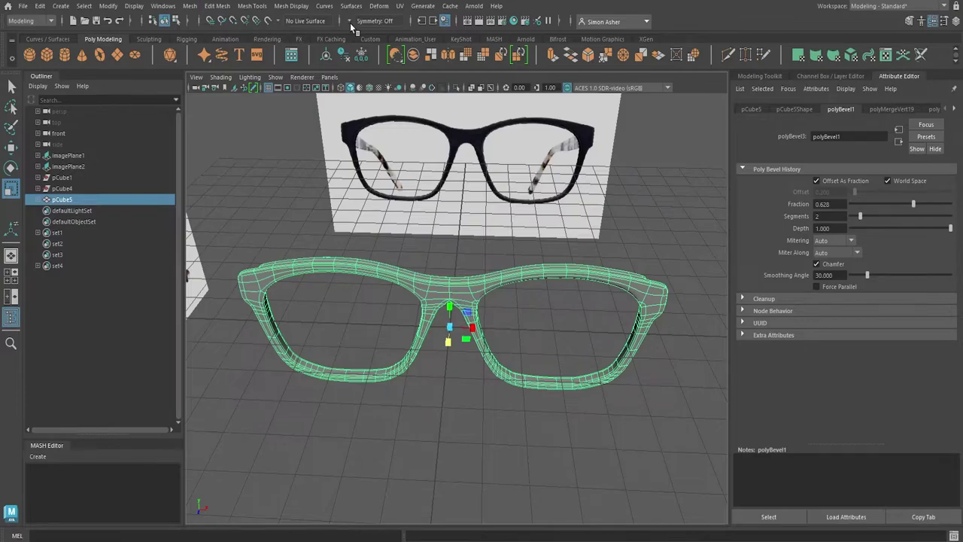
{"action": "left_click", "coordinate": [382, 6]}
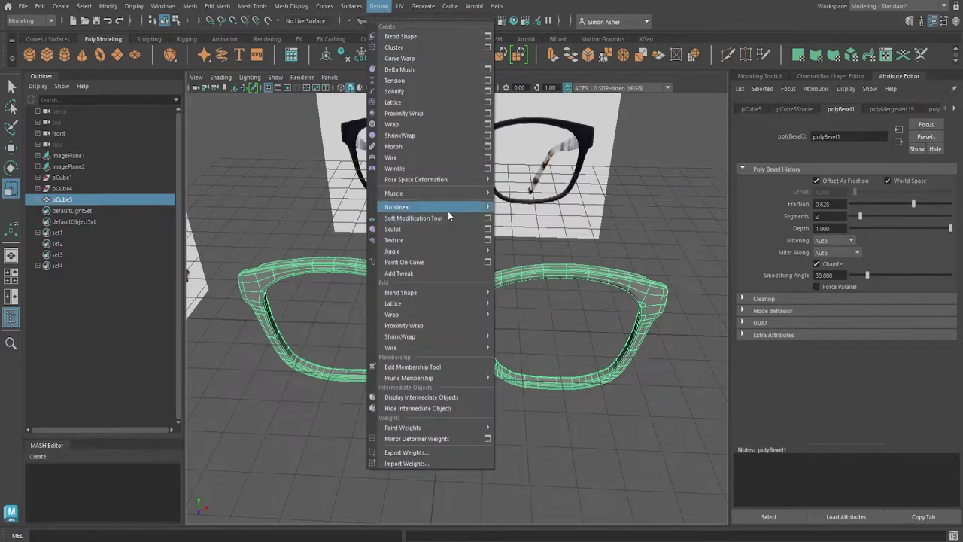
{"action": "mouse_move", "coordinate": [448, 209]}
{"action": "left_click", "coordinate": [512, 207]}
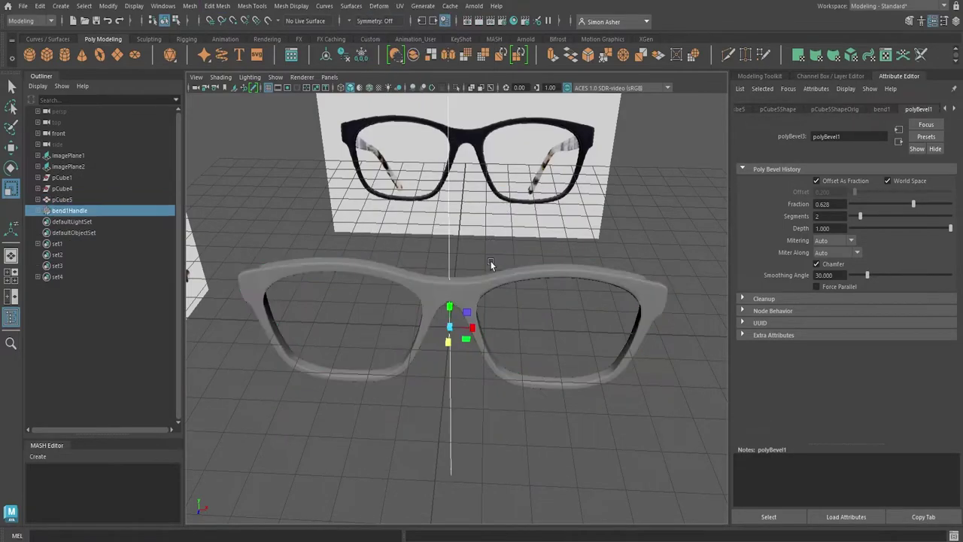
Try bending the frame with the bend handle in its default vertical orientation
{"action": "left_click_drag", "start_coordinate": [510, 376], "coordinate": [495, 340], "text": "alt"}
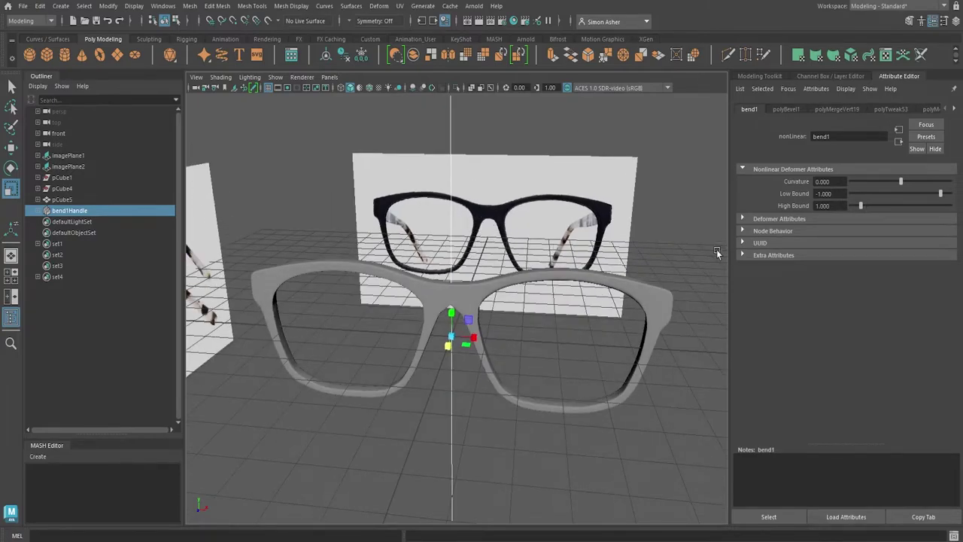
{"action": "mouse_move", "coordinate": [903, 183]}
{"action": "left_mouse_down"}
{"action": "mouse_move", "coordinate": [890, 188]}
{"action": "mouse_move", "coordinate": [908, 193]}
{"action": "left_mouse_up"}
{"action": "key", "text": "ctrl+z"}
Try bending the frame after rotating the bend handle 90 degrees in the frame's front plane
{"action": "left_click", "coordinate": [450, 133]}
{"action": "key", "text": "e"}
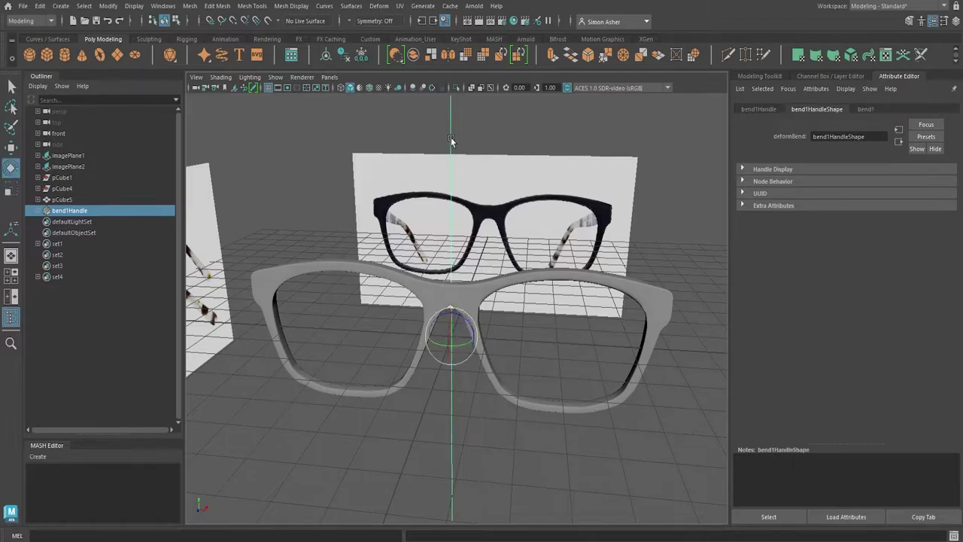
{"action": "left_click_drag", "start_coordinate": [444, 317], "coordinate": [382, 381]}
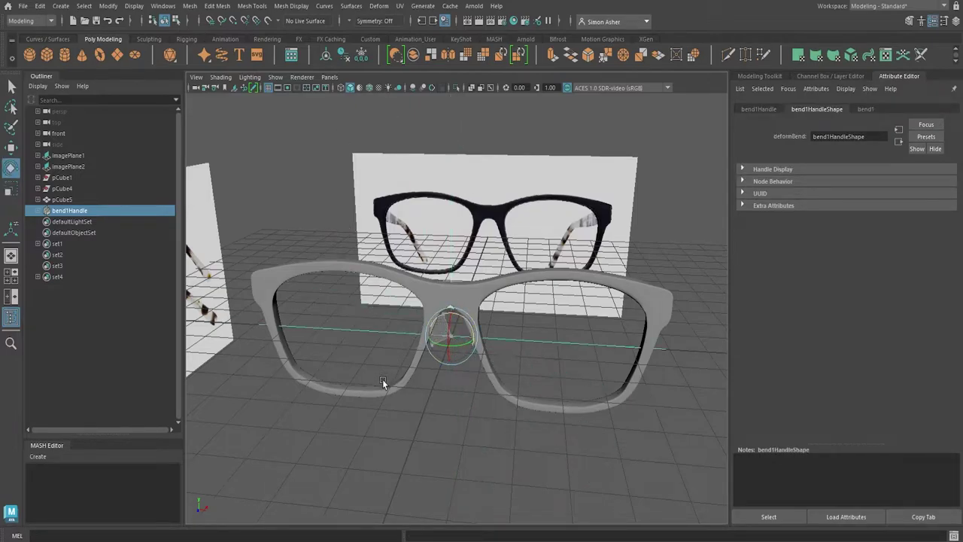
{"action": "left_click", "coordinate": [865, 109]}
{"action": "left_click_drag", "start_coordinate": [900, 182], "coordinate": [906, 184]}
{"action": "key", "text": "ctrl+z"}
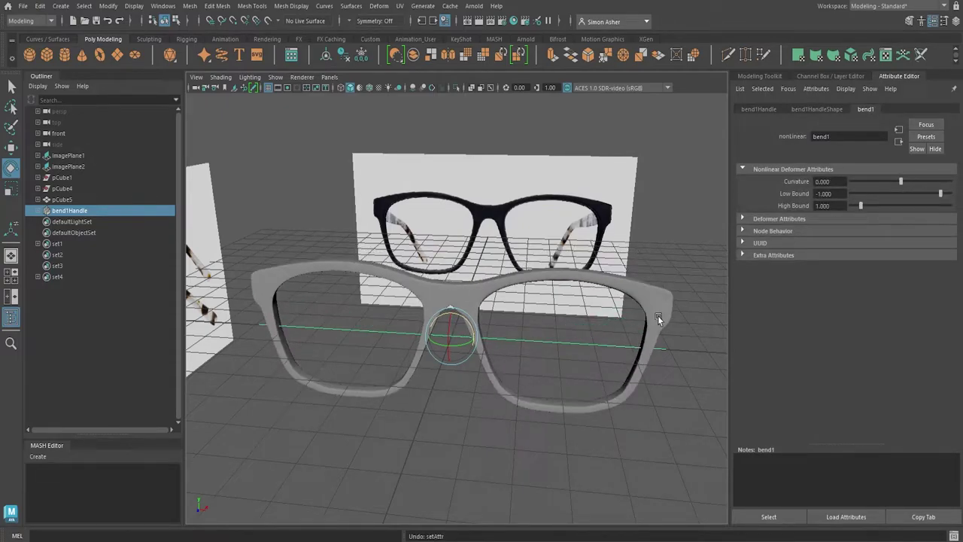
{"action": "key", "text": "ctrl+z"}
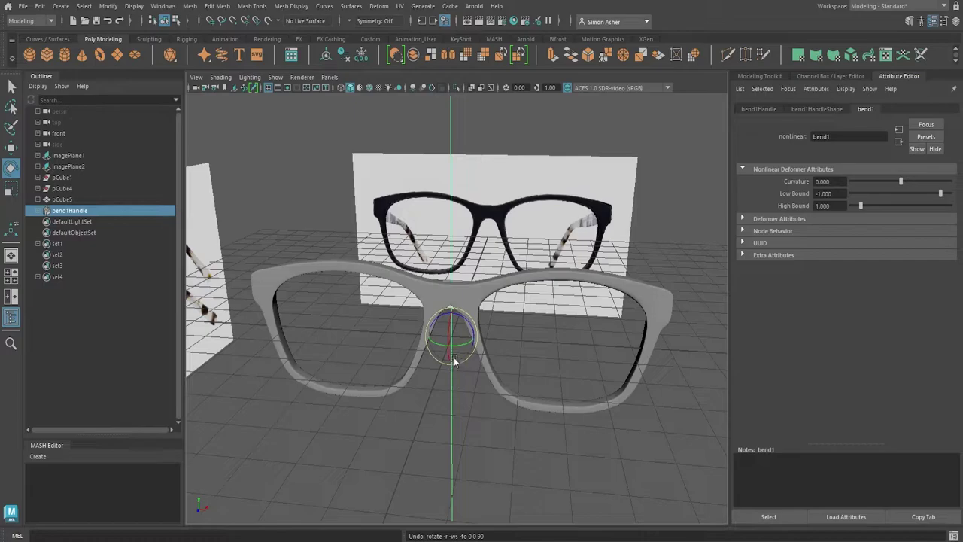
Rotate the bend handle about two axes to lie along the frame's width, and set its curvature to about -7.347
{"action": "left_click_drag", "start_coordinate": [453, 357], "coordinate": [458, 267]}
{"action": "left_click_drag", "start_coordinate": [459, 343], "coordinate": [397, 343]}
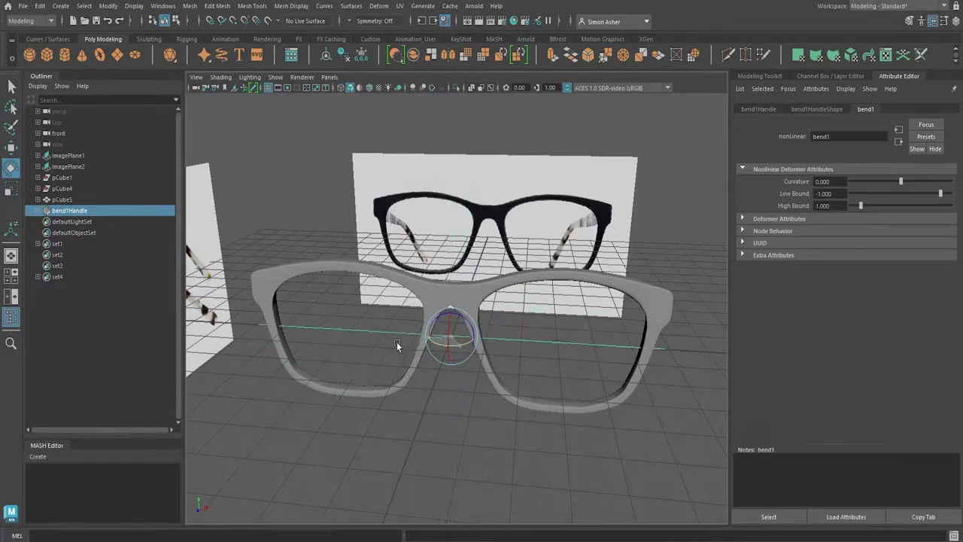
{"action": "mouse_move", "coordinate": [902, 181]}
{"action": "left_mouse_down"}
{"action": "mouse_move", "coordinate": [881, 184]}
{"action": "mouse_move", "coordinate": [889, 186]}
{"action": "left_mouse_up"}
{"action": "key", "text": "space"}
{"action": "left_click_drag", "start_coordinate": [698, 258], "coordinate": [676, 265]}
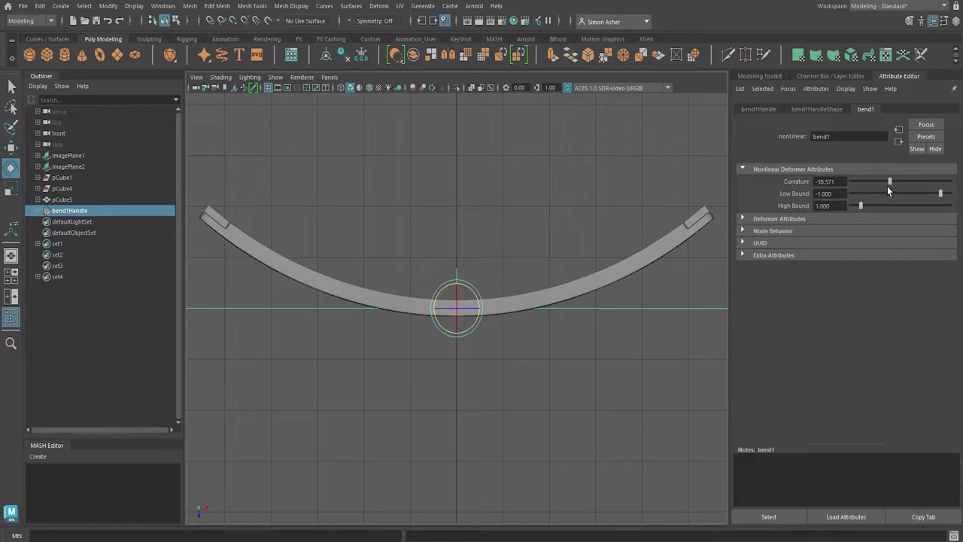
{"action": "left_click_drag", "start_coordinate": [890, 184], "coordinate": [897, 182]}
{"action": "scroll", "coordinate": [643, 275], "scroll_direction": "down", "scroll_amount": 3}
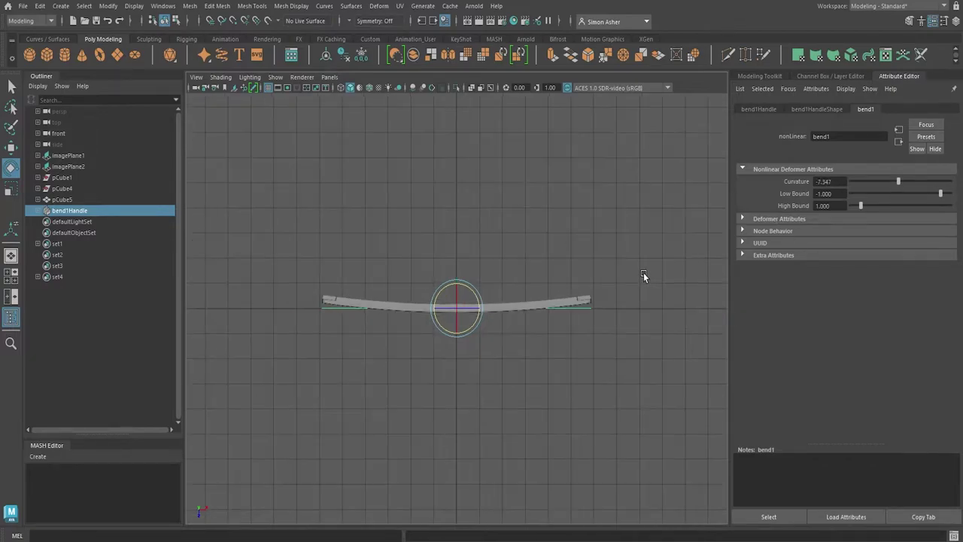
{"action": "left_click", "coordinate": [609, 246]}
Hide the front-view reference image plane
{"action": "key", "text": "space"}
{"action": "left_click_drag", "start_coordinate": [602, 242], "coordinate": [603, 226]}
{"action": "left_click_drag", "start_coordinate": [603, 226], "coordinate": [595, 281], "text": "alt"}
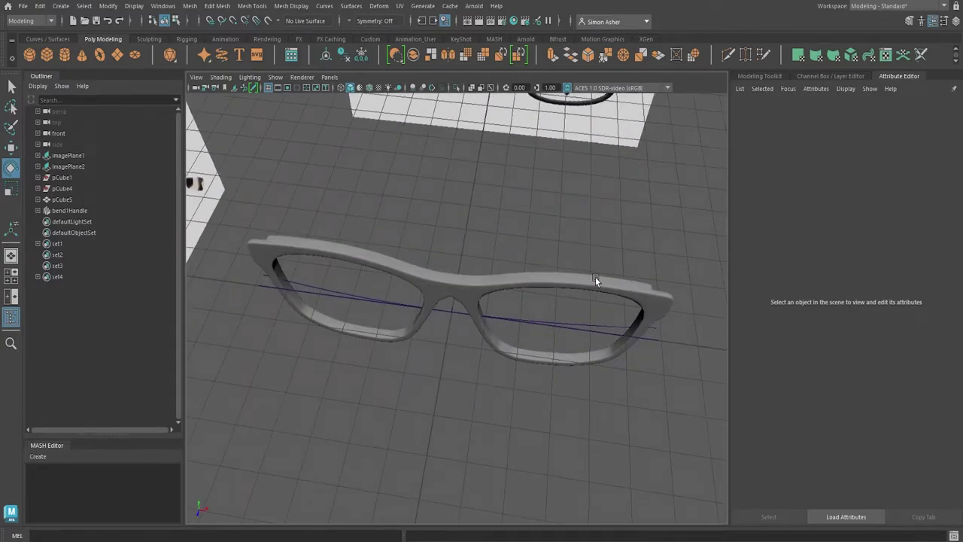
{"action": "scroll", "coordinate": [579, 278], "scroll_direction": "down", "scroll_amount": 3}
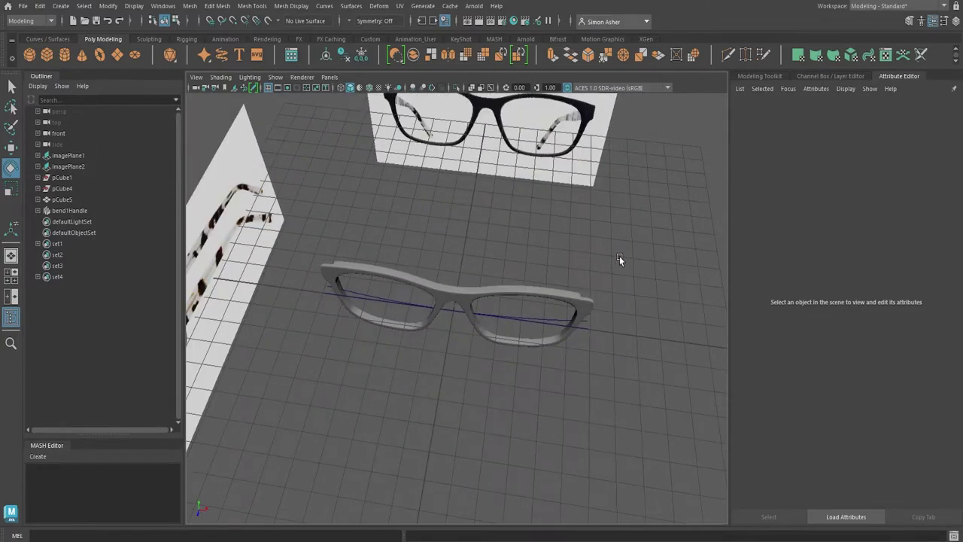
{"action": "left_click_drag", "start_coordinate": [619, 259], "coordinate": [512, 218], "text": "alt"}
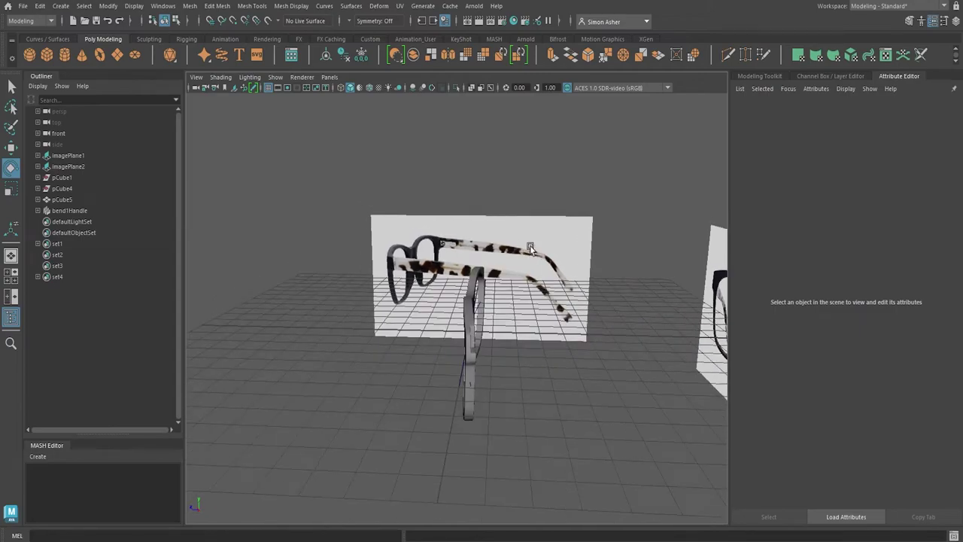
{"action": "scroll", "coordinate": [534, 248], "scroll_direction": "down", "scroll_amount": 2}
{"action": "left_click", "coordinate": [636, 308]}
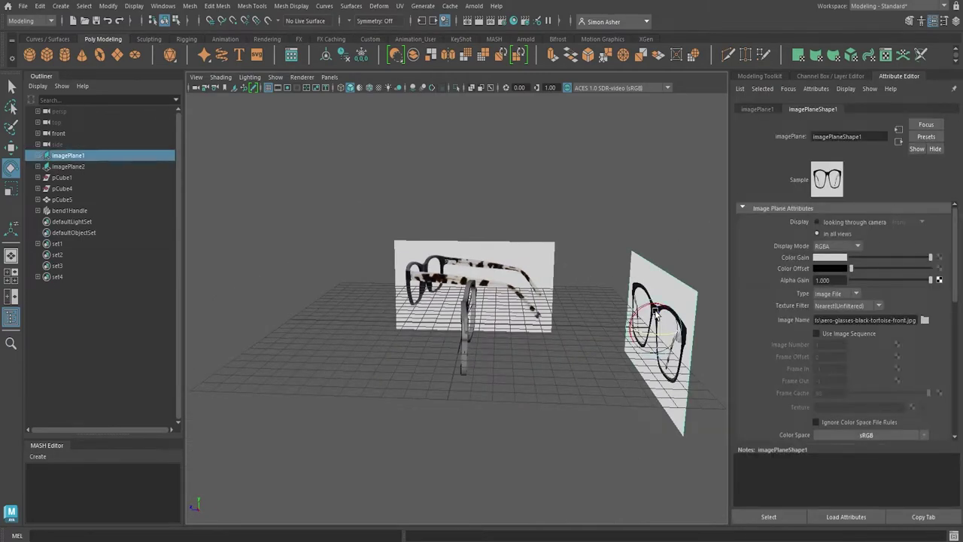
{"action": "key", "text": "ctrl+h"}
{"action": "left_click", "coordinate": [613, 282]}
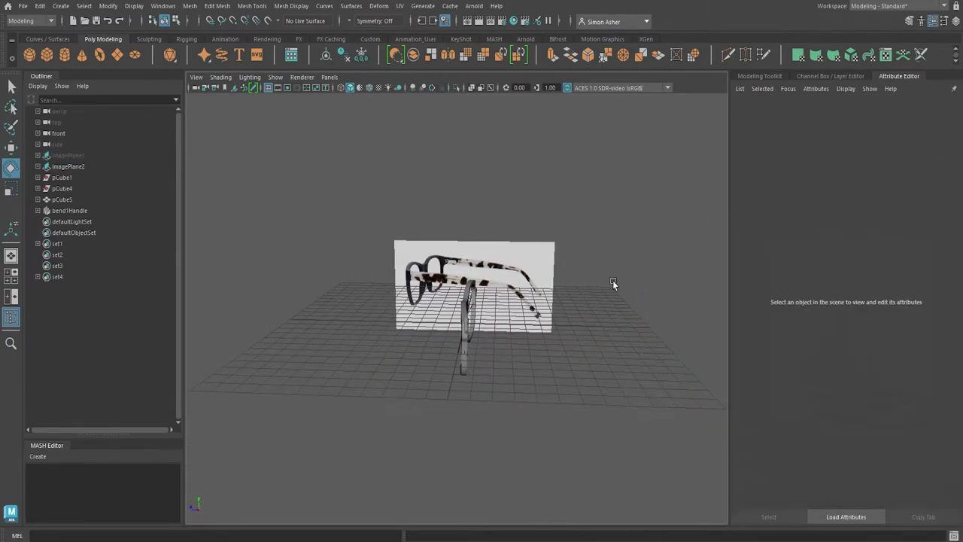
Move the side reference image plane backward in the side view so its temple starts at the modeled frame's hinge
{"action": "key", "text": "space"}
{"action": "left_click_drag", "start_coordinate": [615, 266], "coordinate": [641, 268]}
{"action": "scroll", "coordinate": [535, 316], "scroll_direction": "down", "scroll_amount": 1}
{"action": "scroll", "coordinate": [540, 328], "scroll_direction": "up", "scroll_amount": 6}
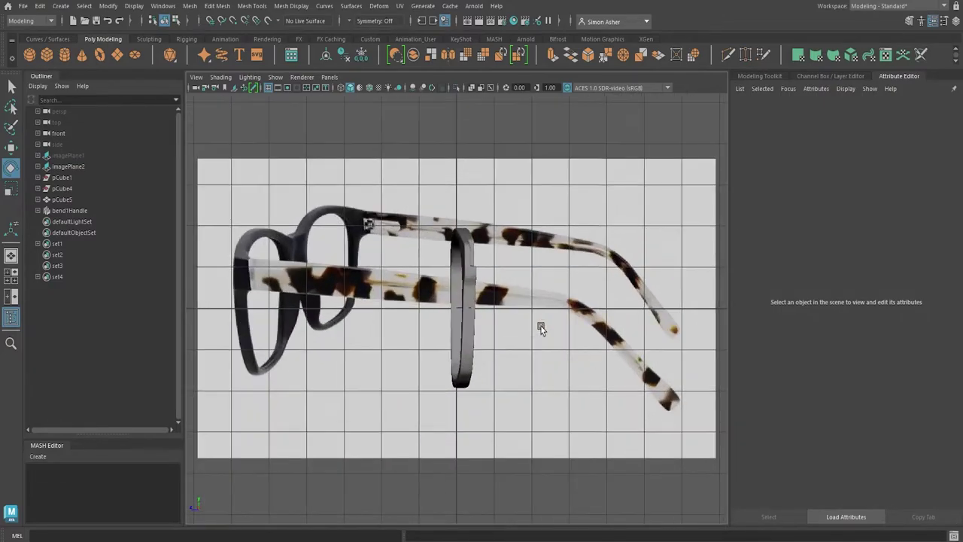
{"action": "left_click", "coordinate": [561, 292]}
{"action": "key", "text": "w"}
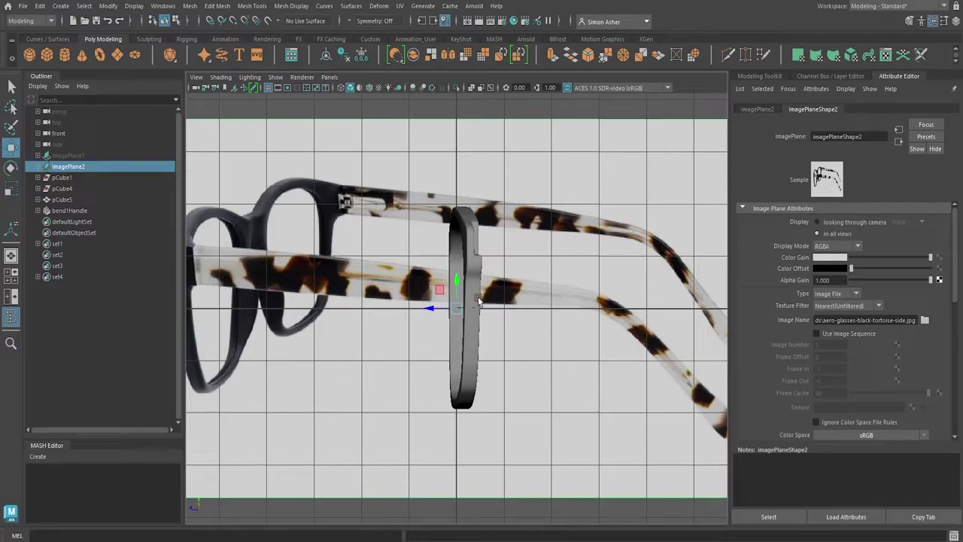
{"action": "left_click_drag", "start_coordinate": [440, 308], "coordinate": [727, 351]}
Create a polygon cube and move it onto the front part of the temple in the side reference image
{"action": "middle_click_drag", "start_coordinate": [698, 382], "coordinate": [515, 374], "text": "alt"}
{"action": "scroll", "coordinate": [516, 373], "scroll_direction": "down", "scroll_amount": 4}
{"action": "scroll", "coordinate": [515, 374], "scroll_direction": "up", "scroll_amount": 5}
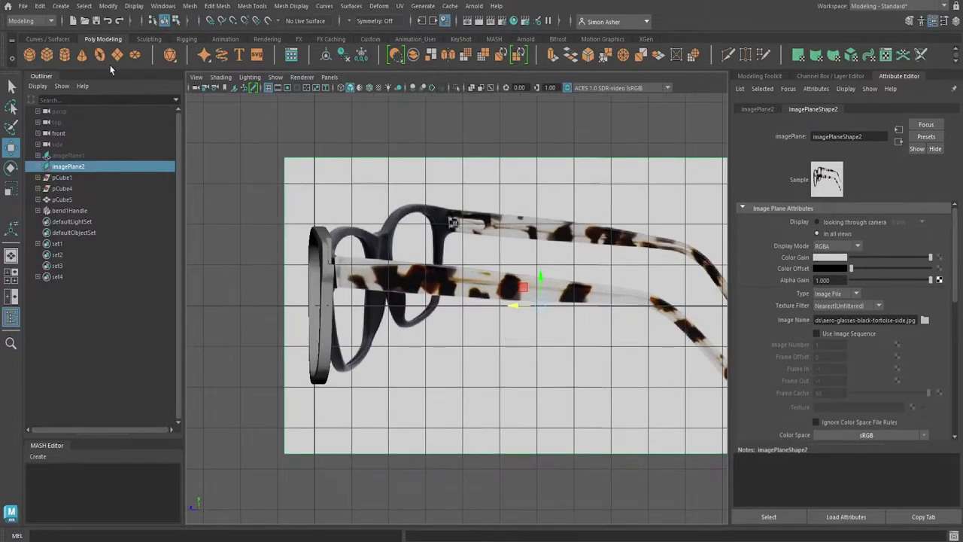
{"action": "left_click", "coordinate": [50, 58]}
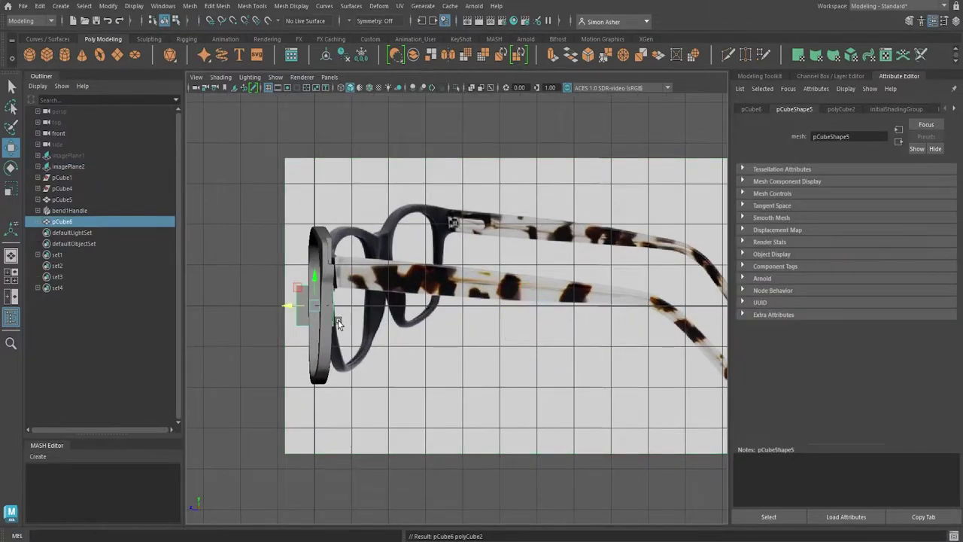
{"action": "left_click_drag", "start_coordinate": [299, 288], "coordinate": [358, 263]}
{"action": "scroll", "coordinate": [357, 263], "scroll_direction": "up", "scroll_amount": 3}
{"action": "scroll", "coordinate": [437, 340], "scroll_direction": "up", "scroll_amount": 2}
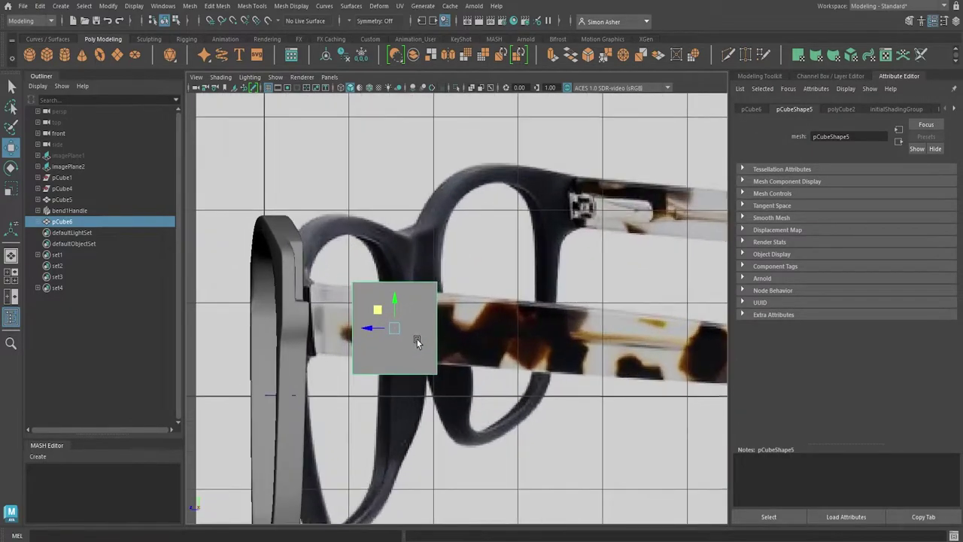
Scale the cube down to about the temple's height and position it at the temple's front end beside the hinge
{"action": "key", "text": "r"}
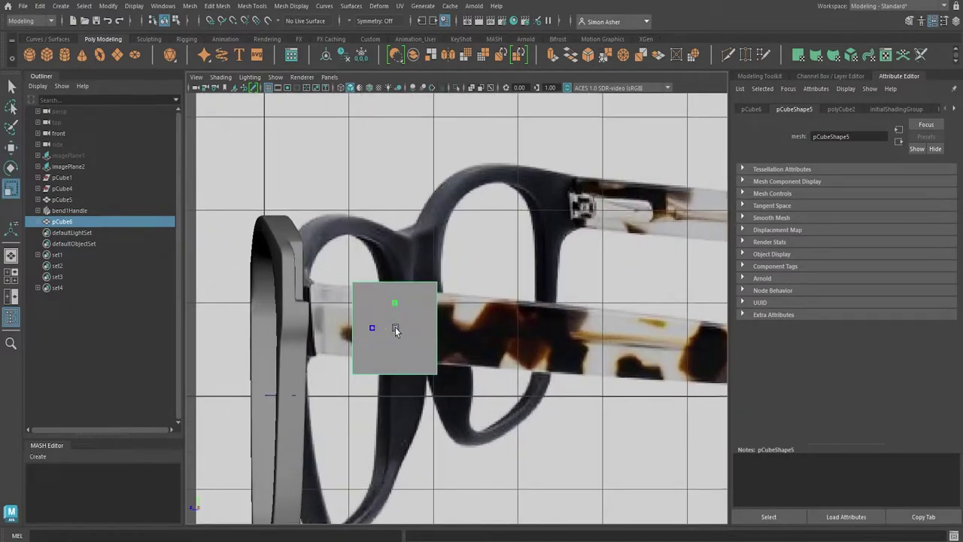
{"action": "left_click_drag", "start_coordinate": [395, 326], "coordinate": [332, 298]}
{"action": "key", "text": "w"}
{"action": "key", "text": "r"}
{"action": "key", "text": "w"}
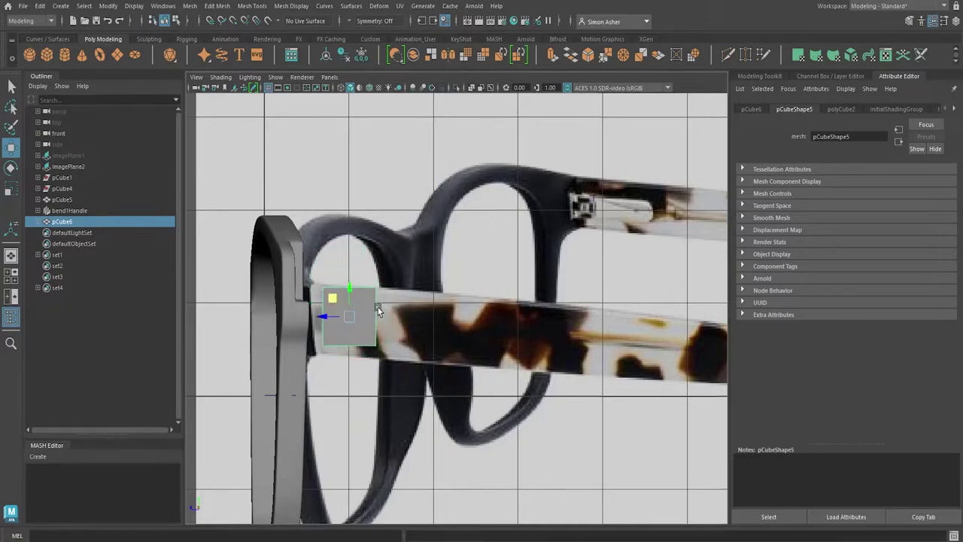
{"action": "right_click", "coordinate": [366, 304]}
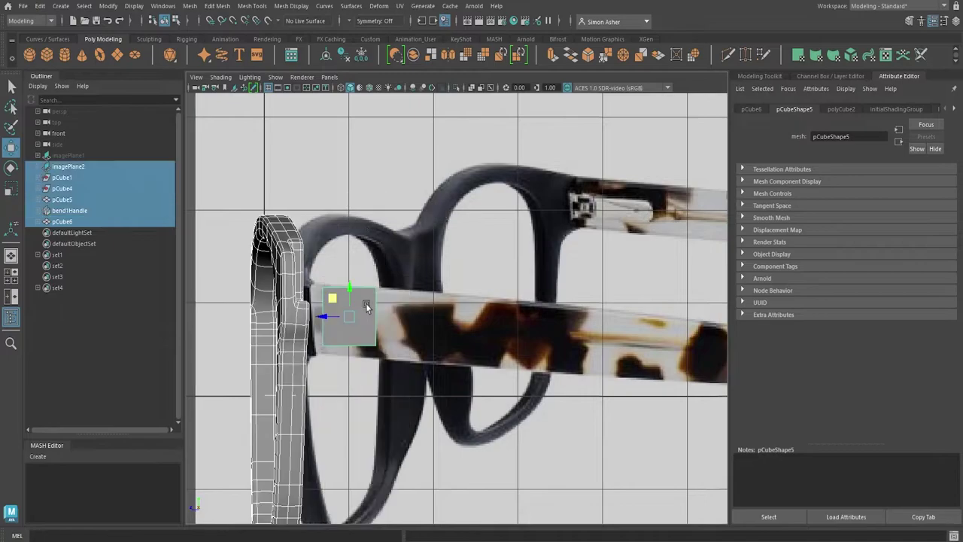
{"action": "key", "text": "ctrl+z"}
Switch the temple cube to component selection and select its rear end, facing away from the glasses frame
{"action": "key", "text": "space"}
{"action": "left_click", "coordinate": [366, 306]}
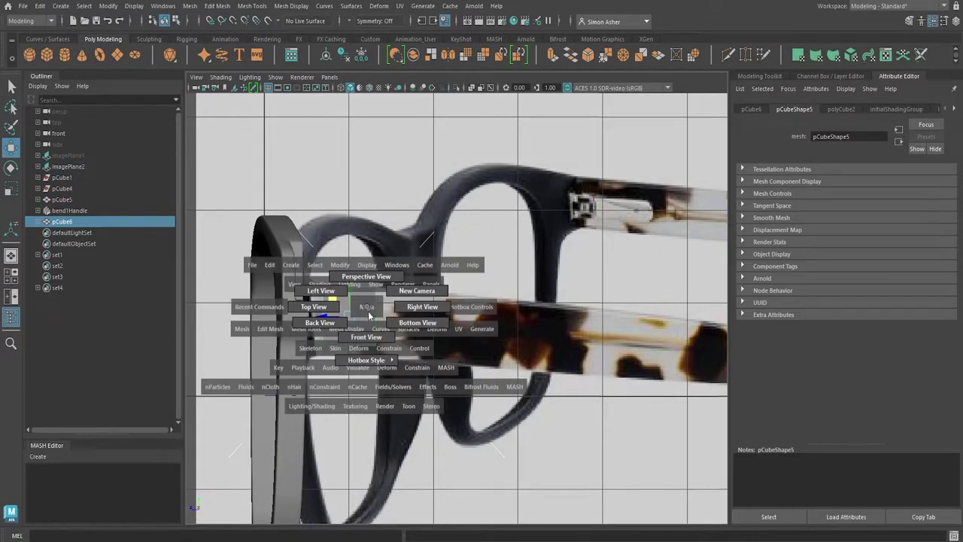
{"action": "left_click_drag", "start_coordinate": [369, 325], "coordinate": [367, 283]}
{"action": "right_click_drag", "start_coordinate": [374, 316], "coordinate": [516, 340], "text": "alt"}
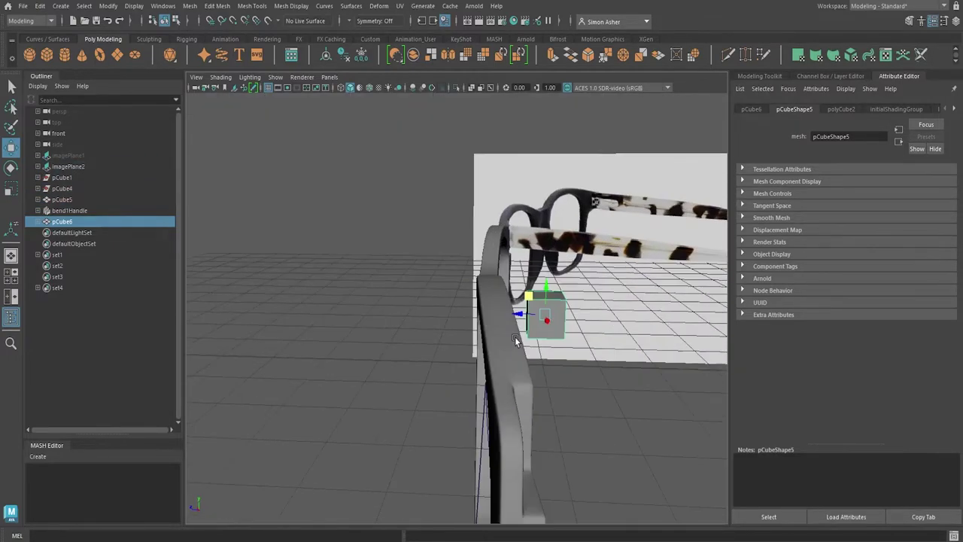
{"action": "left_click_drag", "start_coordinate": [516, 340], "coordinate": [482, 346], "text": "alt"}
{"action": "right_click_drag", "start_coordinate": [482, 345], "coordinate": [579, 322], "text": "alt"}
{"action": "middle_click_drag", "start_coordinate": [579, 322], "coordinate": [488, 318], "text": "alt"}
{"action": "right_click_drag", "start_coordinate": [475, 312], "coordinate": [471, 275]}
{"action": "left_click", "coordinate": [482, 322]}
{"action": "key", "text": "space"}
{"action": "left_click", "coordinate": [436, 218]}
{"action": "left_click_drag", "start_coordinate": [436, 217], "coordinate": [468, 216]}
{"action": "scroll", "coordinate": [484, 362], "scroll_direction": "down", "scroll_amount": 5}
{"action": "scroll", "coordinate": [484, 362], "scroll_direction": "up", "scroll_amount": 3}
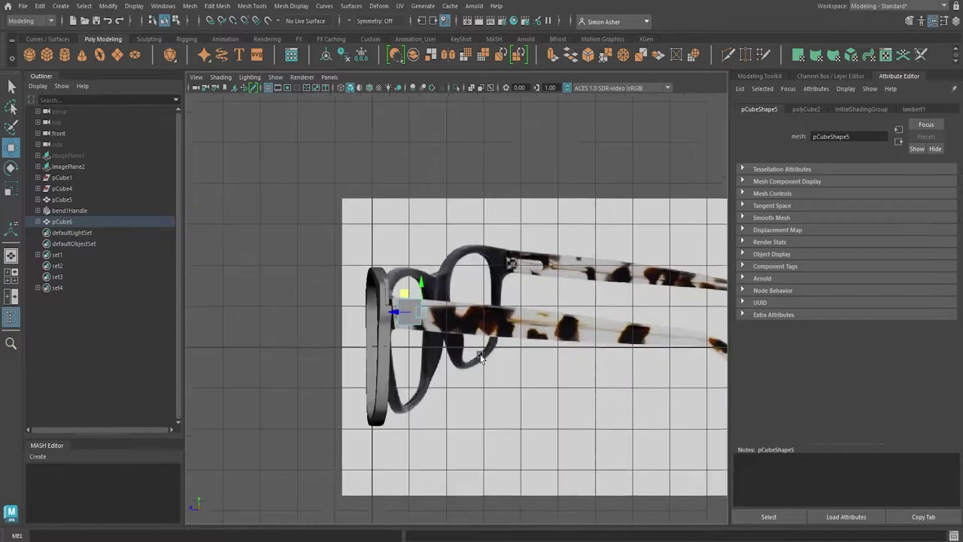
Extrude the temple cube's rear face repeatedly along the reference temple, following its downward bend to the tip
{"action": "middle_click_drag", "start_coordinate": [503, 380], "coordinate": [399, 322], "text": "alt"}
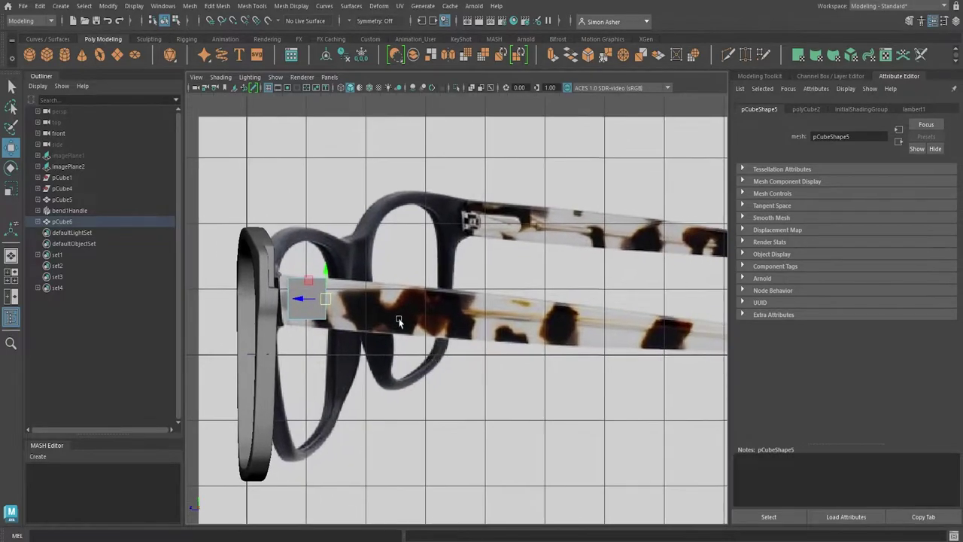
{"action": "left_click_drag", "start_coordinate": [310, 279], "coordinate": [496, 301]}
{"action": "middle_click_drag", "start_coordinate": [539, 410], "coordinate": [396, 385], "text": "alt"}
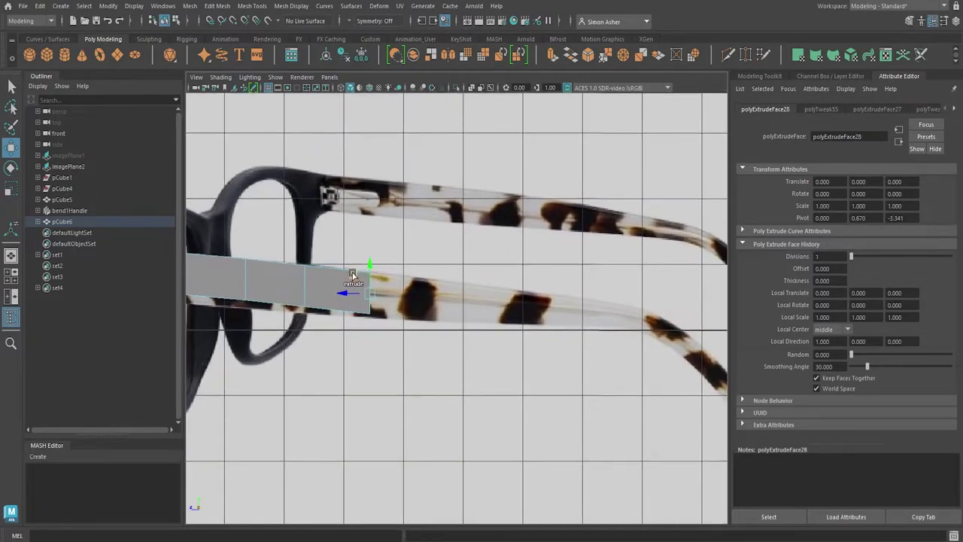
{"action": "left_click_drag", "start_coordinate": [354, 276], "coordinate": [578, 300], "text": "shift"}
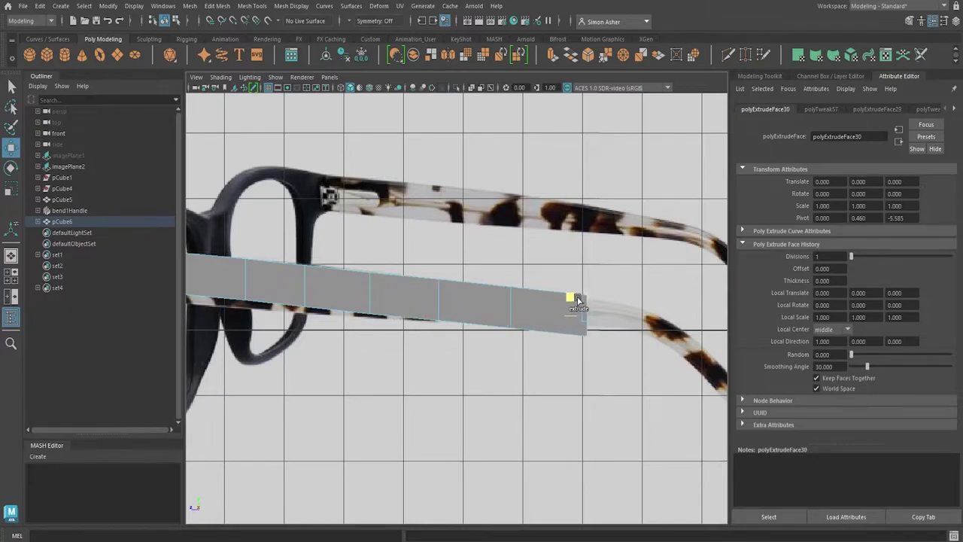
{"action": "middle_click_drag", "start_coordinate": [588, 385], "coordinate": [482, 375], "text": "alt"}
{"action": "left_click_drag", "start_coordinate": [466, 296], "coordinate": [532, 302], "text": "shift"}
{"action": "middle_click_drag", "start_coordinate": [539, 370], "coordinate": [470, 313], "text": "alt"}
{"action": "left_click_drag", "start_coordinate": [463, 246], "coordinate": [631, 409], "text": "shift"}
Switch the temple mesh to vertex selection and turn on X-ray shading in the side view
{"action": "middle_click_drag", "start_coordinate": [372, 349], "coordinate": [671, 425], "text": "alt"}
{"action": "scroll", "coordinate": [359, 339], "scroll_direction": "up", "scroll_amount": 1}
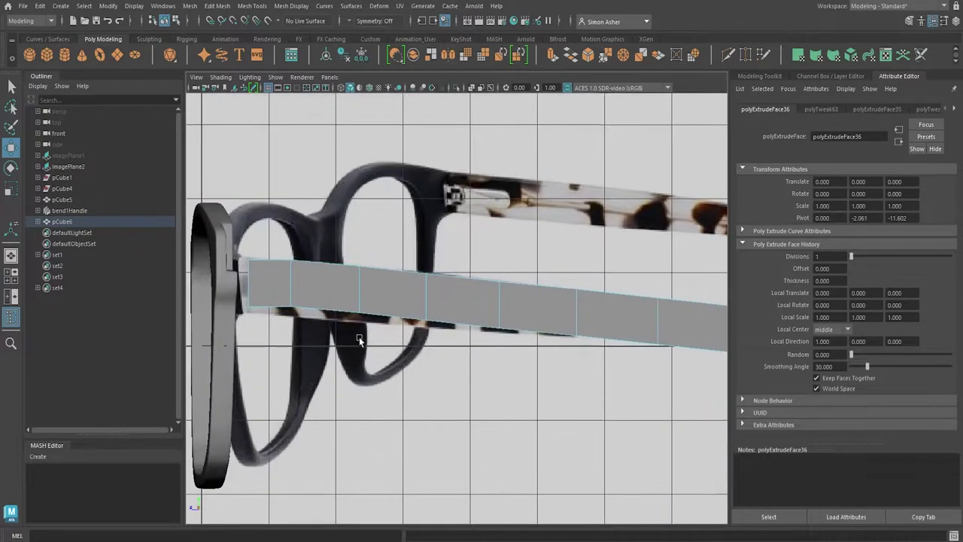
{"action": "middle_click_drag", "start_coordinate": [360, 344], "coordinate": [407, 343], "text": "alt"}
{"action": "scroll", "coordinate": [421, 339], "scroll_direction": "up", "scroll_amount": 1}
{"action": "right_click", "coordinate": [380, 280]}
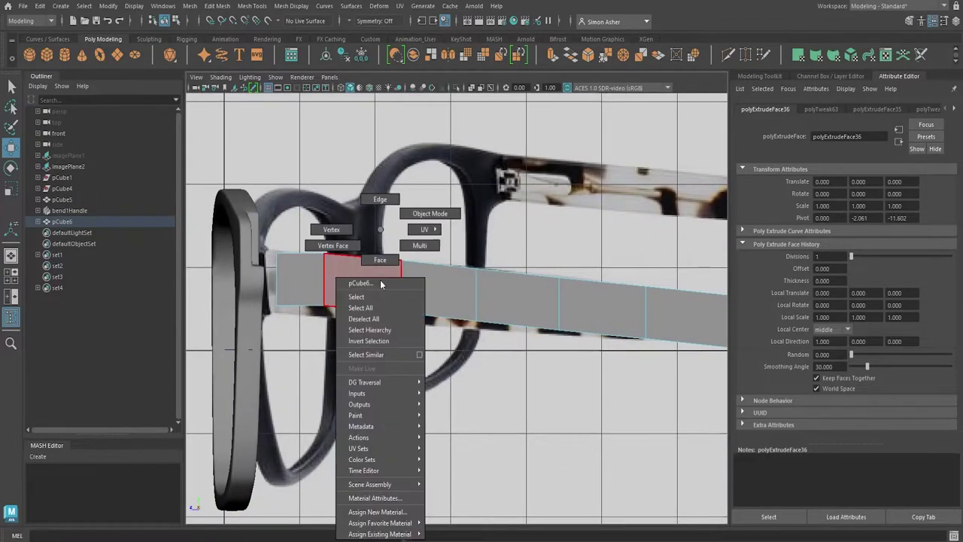
{"action": "right_click_drag", "start_coordinate": [380, 279], "coordinate": [339, 232]}
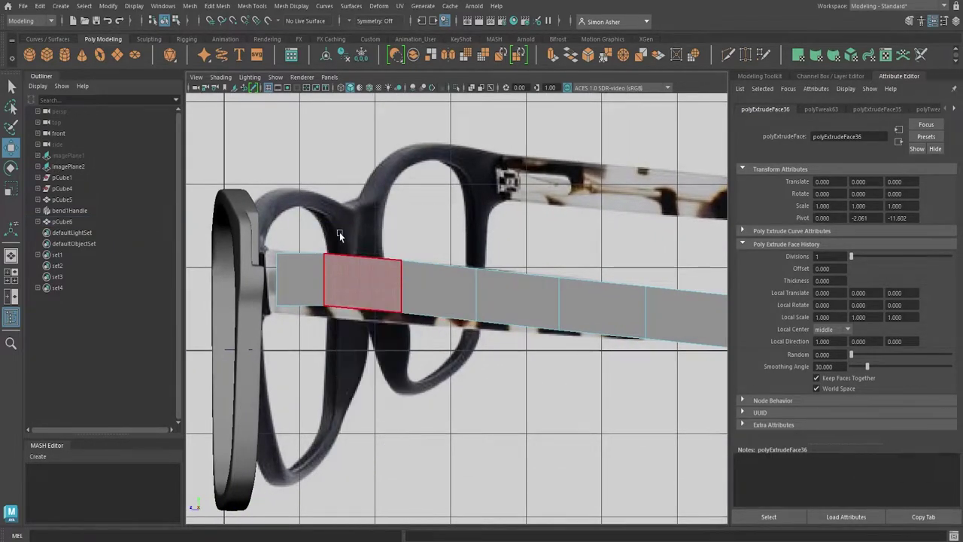
{"action": "left_click", "coordinate": [221, 76]}
{"action": "left_click", "coordinate": [236, 185]}
{"action": "mouse_move", "coordinate": [279, 203]}
{"action": "right_mouse_down", "text": "alt"}
{"action": "mouse_move", "coordinate": [335, 292]}
{"action": "mouse_move", "coordinate": [380, 309]}
{"action": "right_mouse_up", "text": "alt"}
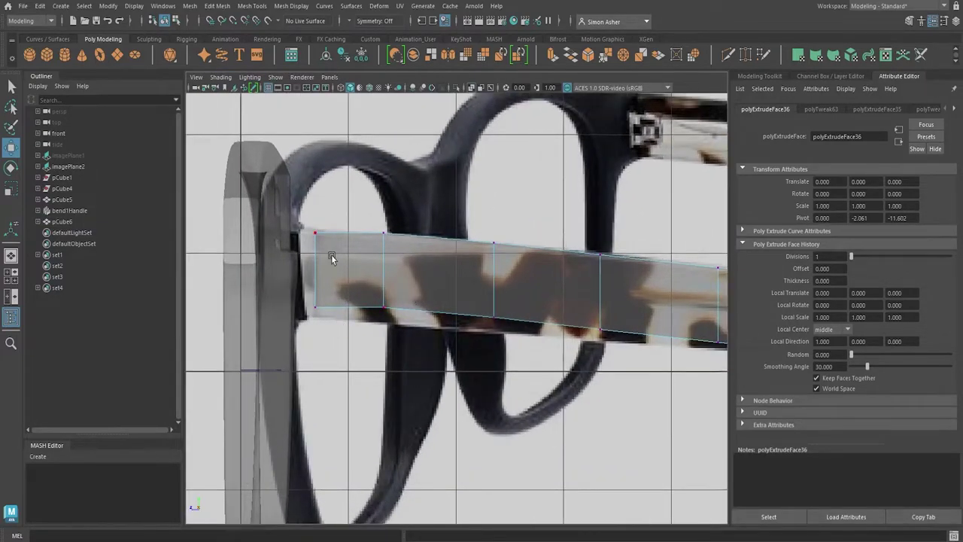
Align the upper vertices in the front section of the temple with the top outline of the reference
{"action": "left_click_drag", "start_coordinate": [309, 224], "coordinate": [335, 249]}
{"action": "left_click_drag", "start_coordinate": [299, 215], "coordinate": [299, 211]}
{"action": "middle_click_drag", "start_coordinate": [537, 279], "coordinate": [458, 290], "text": "alt"}
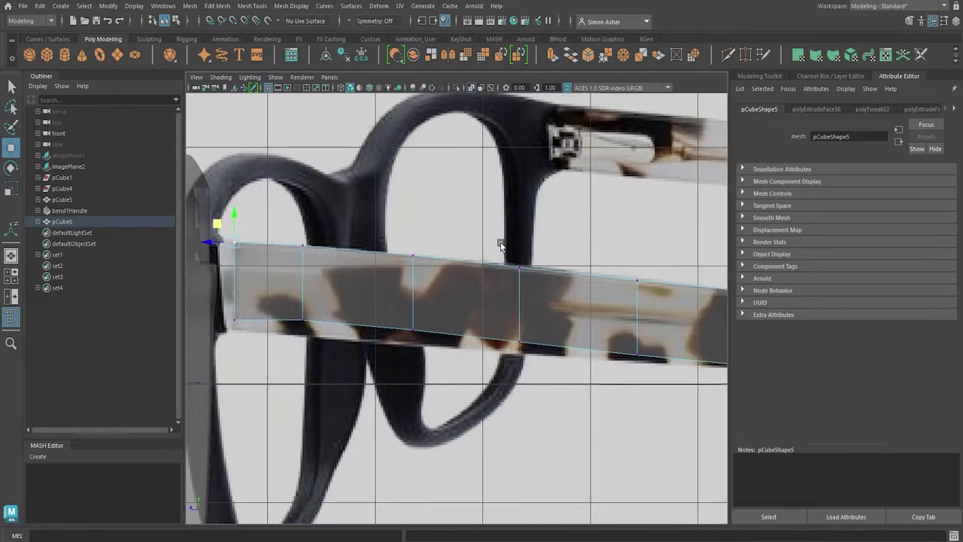
{"action": "left_click_drag", "start_coordinate": [501, 243], "coordinate": [541, 282]}
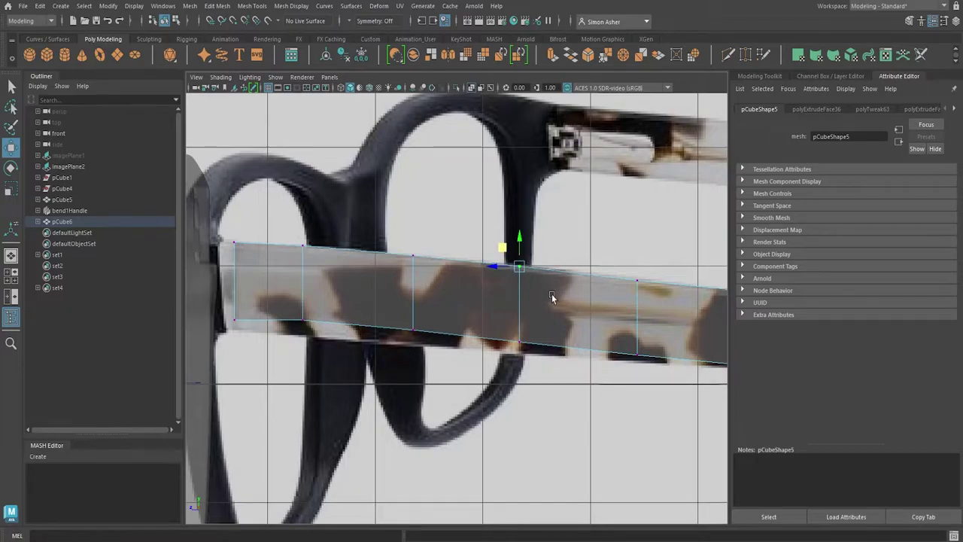
{"action": "middle_click_drag", "start_coordinate": [633, 271], "coordinate": [535, 258], "text": "alt"}
{"action": "left_click_drag", "start_coordinate": [554, 281], "coordinate": [554, 280]}
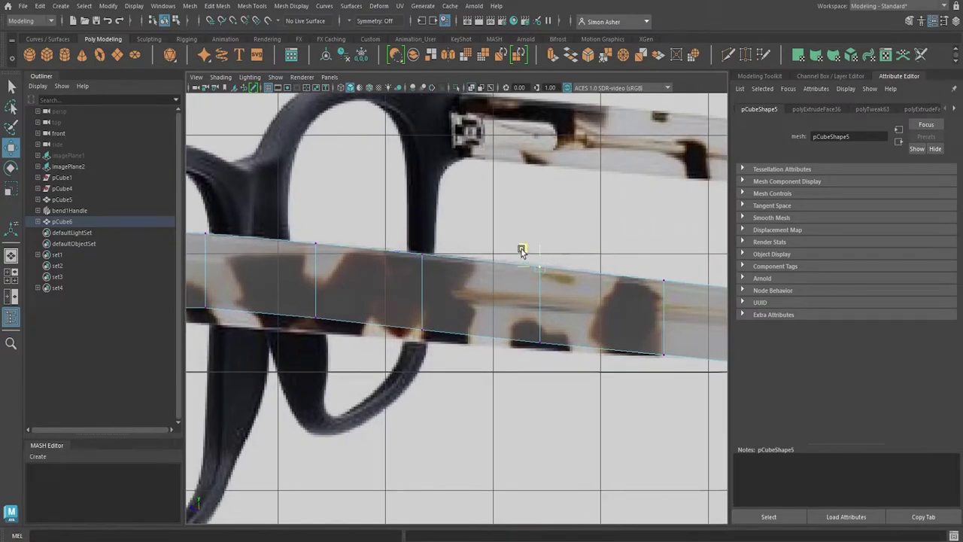
{"action": "left_click_drag", "start_coordinate": [522, 251], "coordinate": [522, 250]}
Fit the upper vertices of the temple's middle section, up to just before the bend, to the reference's top edge
{"action": "middle_click_drag", "start_coordinate": [570, 304], "coordinate": [424, 291], "text": "alt"}
{"action": "middle_click_drag", "start_coordinate": [419, 294], "coordinate": [411, 294], "text": "alt"}
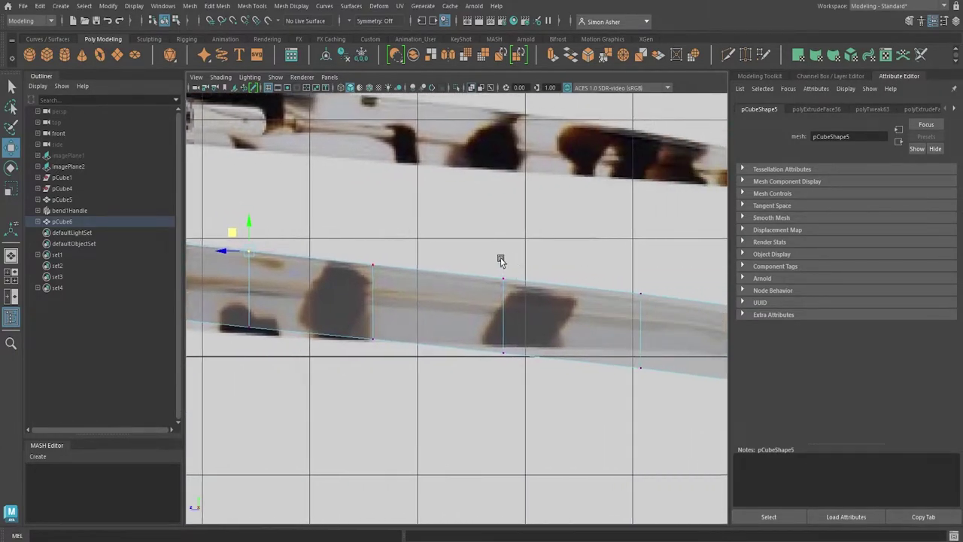
{"action": "left_click_drag", "start_coordinate": [529, 290], "coordinate": [528, 290]}
{"action": "middle_click_drag", "start_coordinate": [592, 303], "coordinate": [477, 287], "text": "alt"}
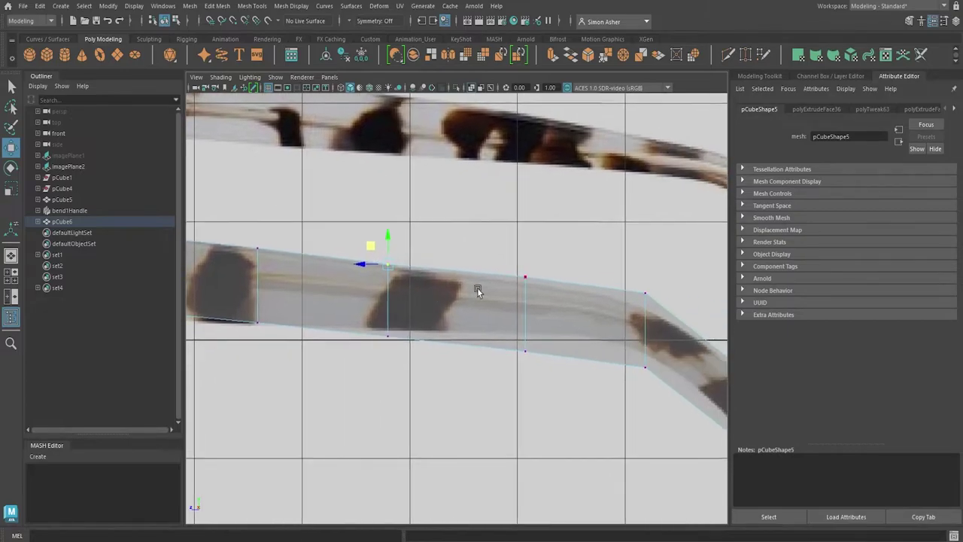
{"action": "mouse_move", "coordinate": [514, 267]}
{"action": "left_mouse_down"}
{"action": "mouse_move", "coordinate": [541, 282]}
{"action": "mouse_move", "coordinate": [507, 263]}
{"action": "left_mouse_up"}
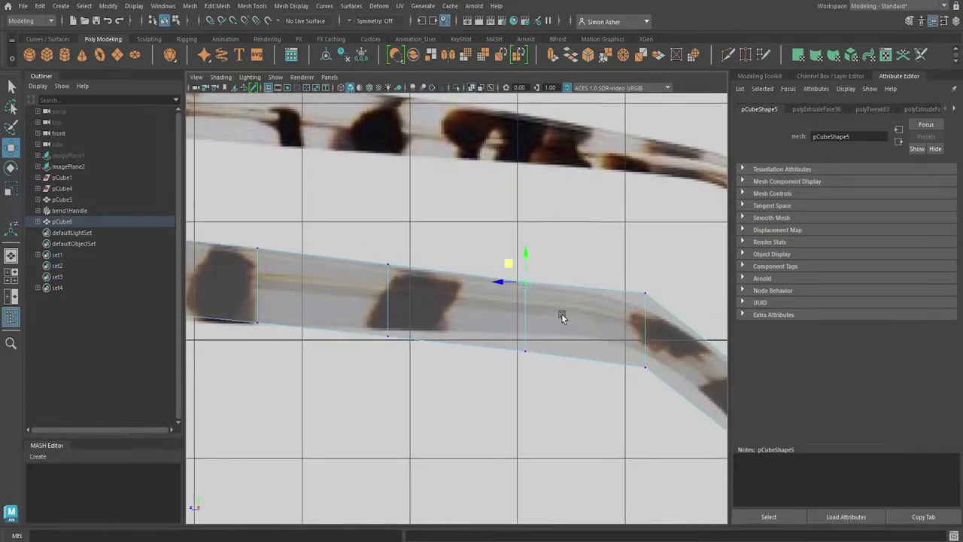
Move the upper vertices at and just behind the bend onto the top edge of the reference temple
{"action": "middle_click_drag", "start_coordinate": [562, 313], "coordinate": [525, 267], "text": "alt"}
{"action": "left_click_drag", "start_coordinate": [553, 285], "coordinate": [553, 285]}
{"action": "left_click_drag", "start_coordinate": [516, 249], "coordinate": [514, 265]}
{"action": "middle_click_drag", "start_coordinate": [534, 319], "coordinate": [486, 252], "text": "alt"}
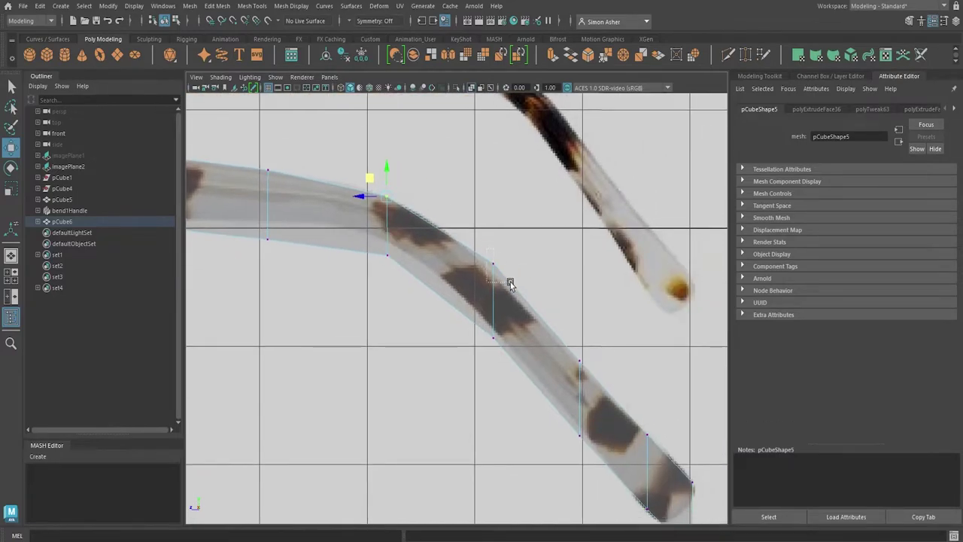
{"action": "left_click_drag", "start_coordinate": [510, 282], "coordinate": [511, 282]}
{"action": "left_click_drag", "start_coordinate": [476, 245], "coordinate": [473, 249]}
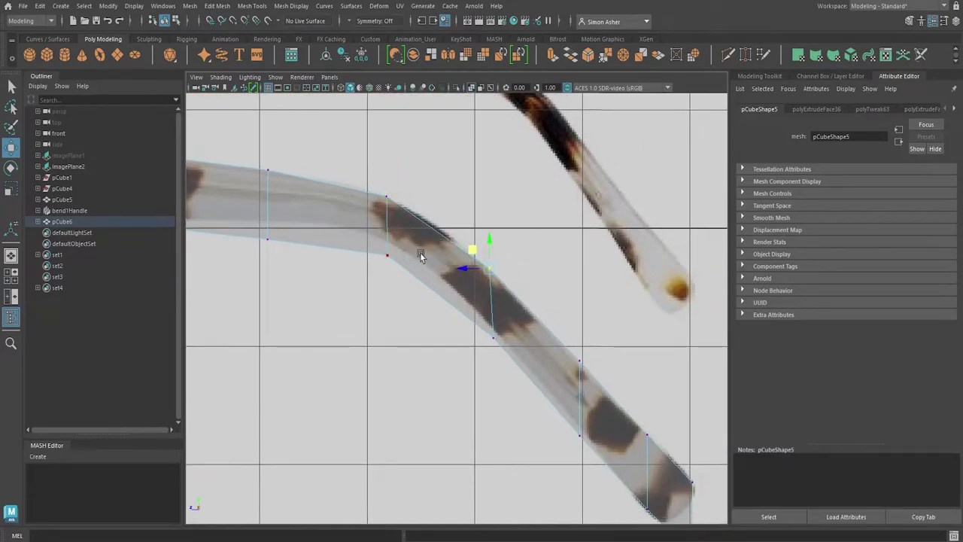
Move the last two lower vertex pairs at the temple tip inward so the end sections run square to the reference
{"action": "middle_click_drag", "start_coordinate": [420, 252], "coordinate": [499, 252], "text": "alt"}
{"action": "middle_click_drag", "start_coordinate": [509, 303], "coordinate": [503, 302], "text": "alt"}
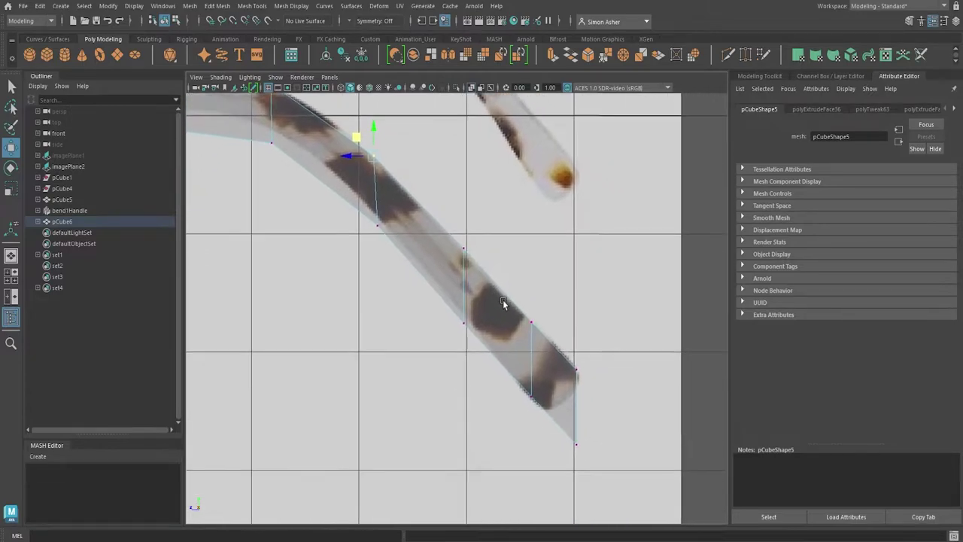
{"action": "left_click", "coordinate": [528, 400]}
{"action": "left_click_drag", "start_coordinate": [518, 380], "coordinate": [491, 358]}
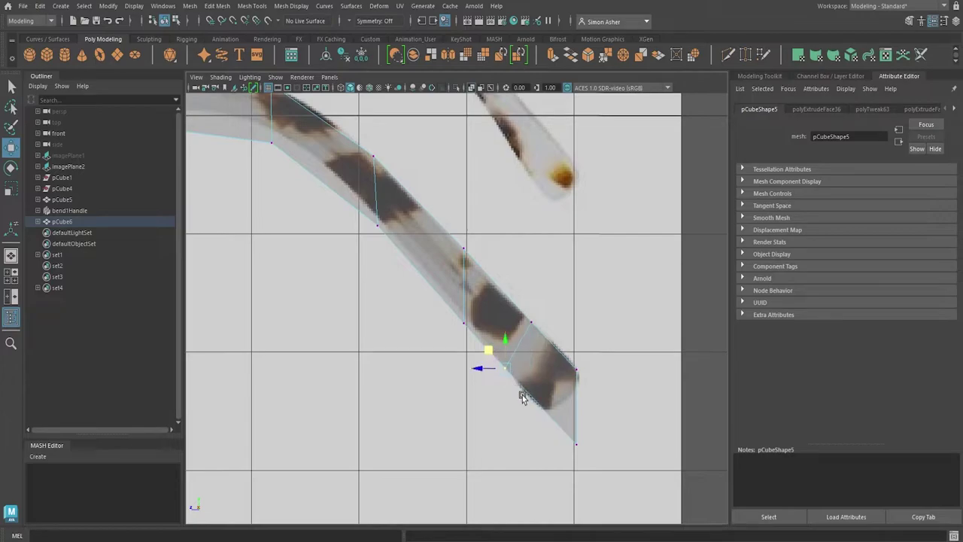
{"action": "left_click", "coordinate": [575, 443]}
{"action": "left_click_drag", "start_coordinate": [576, 436], "coordinate": [530, 393]}
Fit the lower vertices of the downward-curving section and the bend to the bottom edge of the reference temple
{"action": "middle_click_drag", "start_coordinate": [506, 399], "coordinate": [559, 442], "text": "alt"}
{"action": "middle_click_drag", "start_coordinate": [485, 364], "coordinate": [527, 435], "text": "alt"}
{"action": "left_click", "coordinate": [463, 312]}
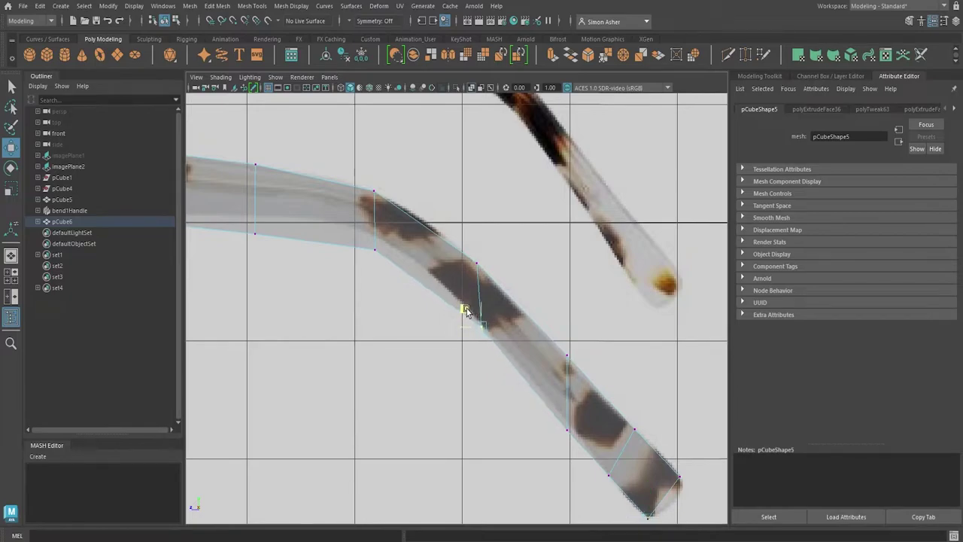
{"action": "left_click", "coordinate": [569, 428]}
{"action": "middle_click_drag", "start_coordinate": [442, 390], "coordinate": [489, 443], "text": "alt"}
{"action": "left_click", "coordinate": [421, 295]}
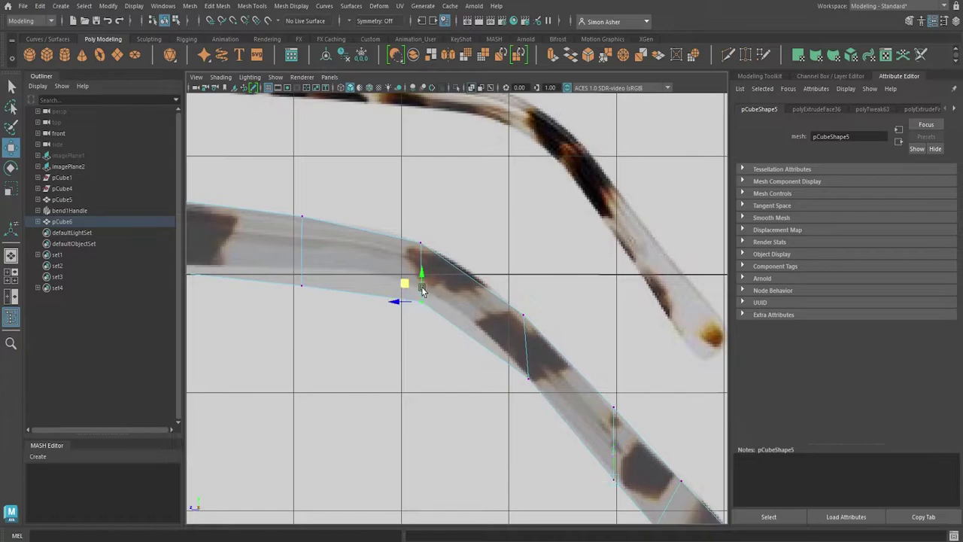
{"action": "left_click_drag", "start_coordinate": [407, 284], "coordinate": [407, 271]}
Align the lower vertices along the straight section ahead of the bend with the reference temple's bottom edge
{"action": "middle_click_drag", "start_coordinate": [376, 333], "coordinate": [468, 363], "text": "alt"}
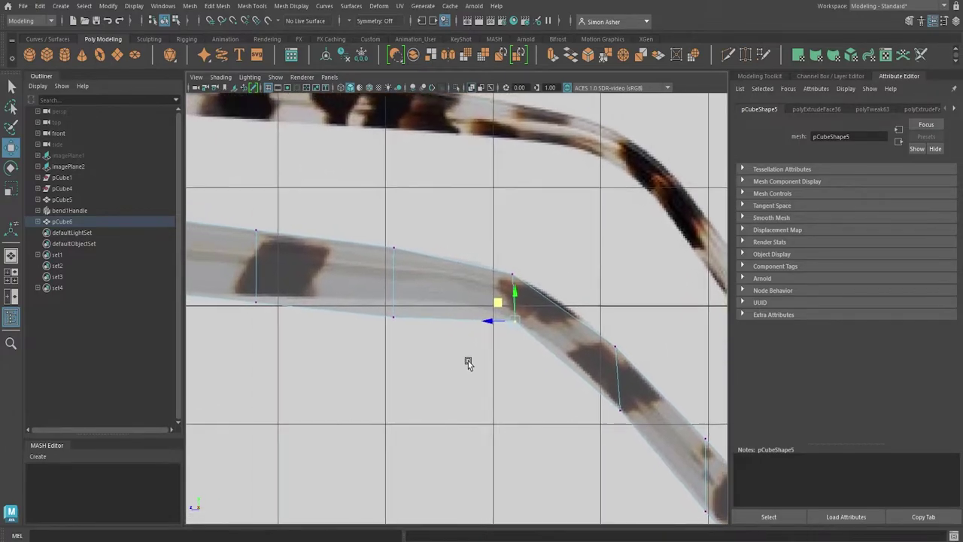
{"action": "left_click", "coordinate": [392, 316]}
{"action": "mouse_move", "coordinate": [378, 304]}
{"action": "left_mouse_down"}
{"action": "mouse_move", "coordinate": [376, 282]}
{"action": "mouse_move", "coordinate": [380, 289]}
{"action": "left_mouse_up"}
{"action": "middle_click_drag", "start_coordinate": [327, 324], "coordinate": [451, 361], "text": "alt"}
{"action": "left_click", "coordinate": [373, 340]}
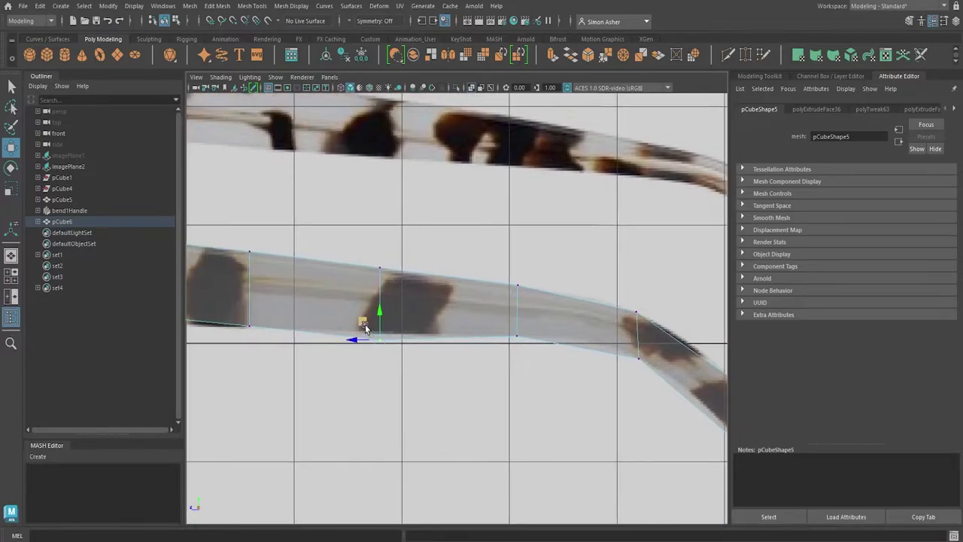
{"action": "left_click_drag", "start_coordinate": [364, 323], "coordinate": [363, 315]}
{"action": "middle_click_drag", "start_coordinate": [387, 357], "coordinate": [610, 410], "text": "alt"}
{"action": "middle_click_drag", "start_coordinate": [471, 412], "coordinate": [440, 373], "text": "alt"}
{"action": "left_click_drag", "start_coordinate": [404, 331], "coordinate": [401, 332]}
{"action": "middle_click_drag", "start_coordinate": [418, 385], "coordinate": [558, 401], "text": "alt"}
{"action": "mouse_move", "coordinate": [423, 330]}
{"action": "left_mouse_down"}
{"action": "mouse_move", "coordinate": [458, 351]}
{"action": "mouse_move", "coordinate": [422, 339]}
{"action": "left_mouse_up"}
Lower the remaining bottom vertices at the hinge end of the temple onto the reference's bottom outline
{"action": "middle_click_drag", "start_coordinate": [387, 377], "coordinate": [516, 390], "text": "alt"}
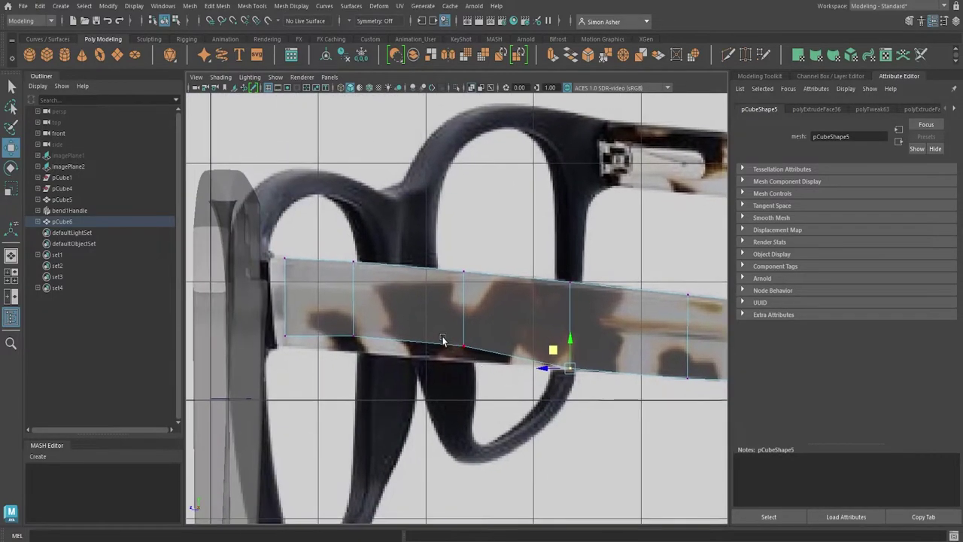
{"action": "mouse_move", "coordinate": [449, 334]}
{"action": "left_mouse_down"}
{"action": "mouse_move", "coordinate": [489, 362]}
{"action": "mouse_move", "coordinate": [447, 332]}
{"action": "mouse_move", "coordinate": [445, 342]}
{"action": "left_mouse_up"}
{"action": "mouse_move", "coordinate": [343, 325]}
{"action": "left_mouse_down"}
{"action": "mouse_move", "coordinate": [365, 347]}
{"action": "mouse_move", "coordinate": [337, 335]}
{"action": "left_mouse_up"}
{"action": "left_click_drag", "start_coordinate": [274, 323], "coordinate": [295, 338]}
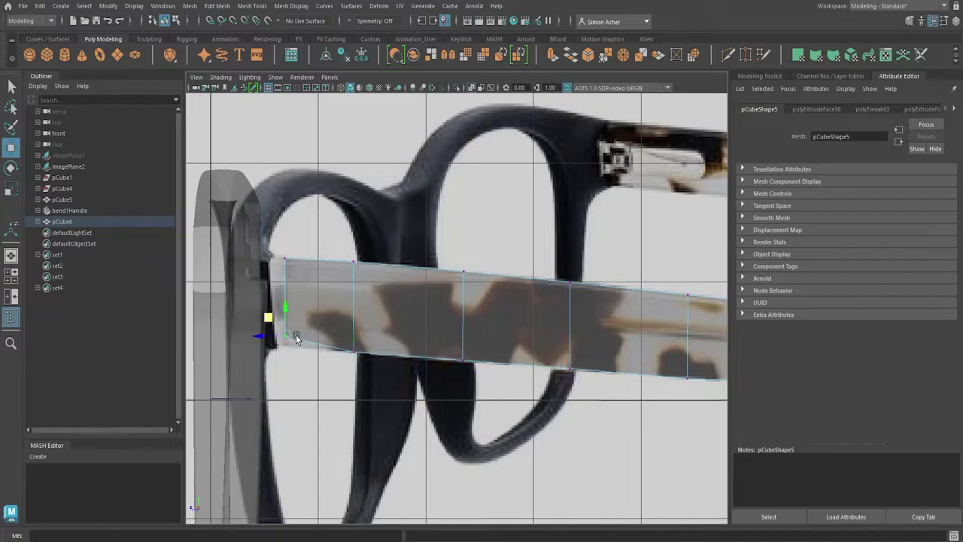
{"action": "middle_click_drag", "start_coordinate": [268, 318], "coordinate": [268, 327]}
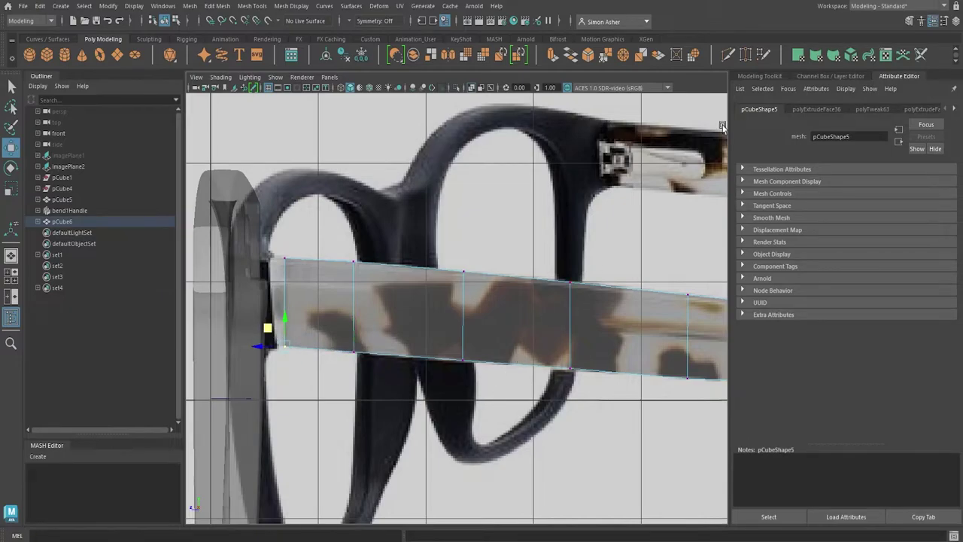
Insert three evenly spaced edge loops with Multi-Cut in the temple segment just before the bend
{"action": "left_click", "coordinate": [757, 78]}
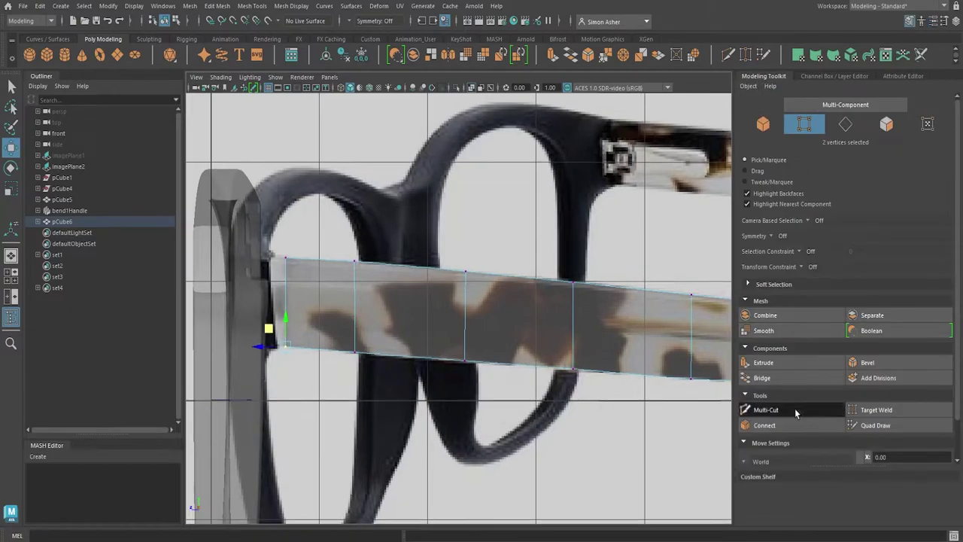
{"action": "left_click", "coordinate": [765, 409]}
{"action": "middle_click_drag", "start_coordinate": [660, 412], "coordinate": [329, 319], "text": "alt"}
{"action": "middle_click", "coordinate": [495, 275], "text": "ctrl"}
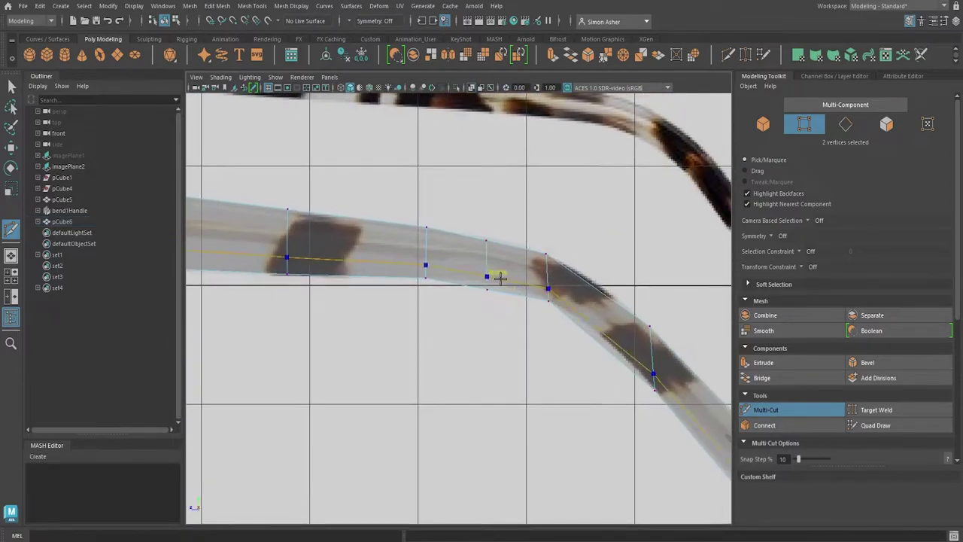
{"action": "middle_click", "coordinate": [516, 280], "text": "ctrl"}
{"action": "middle_click", "coordinate": [458, 275], "text": "ctrl"}
{"action": "key", "text": "w"}
Move the lower and upper vertices of the three new edge loops to round the temple outline before the bend
{"action": "scroll", "coordinate": [525, 323], "scroll_direction": "up", "scroll_amount": 2}
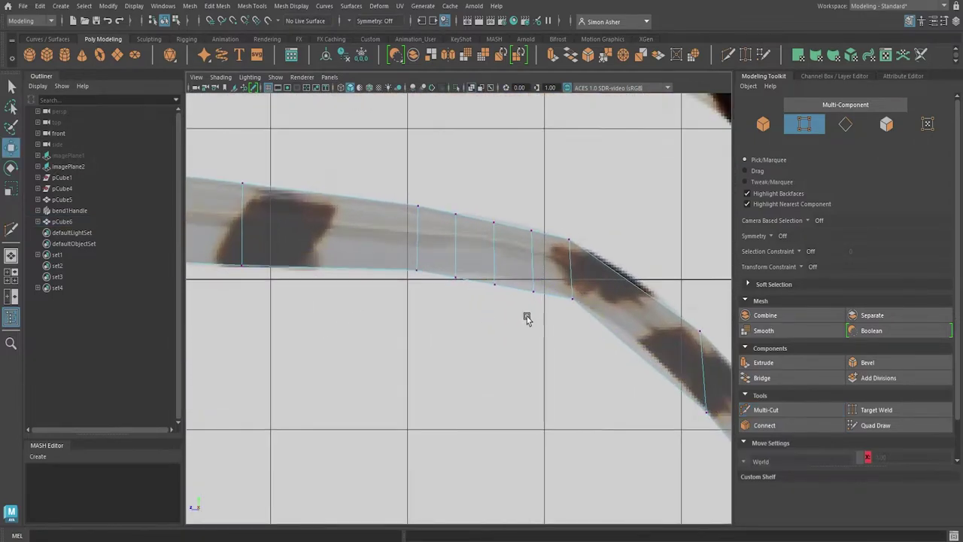
{"action": "left_click_drag", "start_coordinate": [488, 287], "coordinate": [441, 264]}
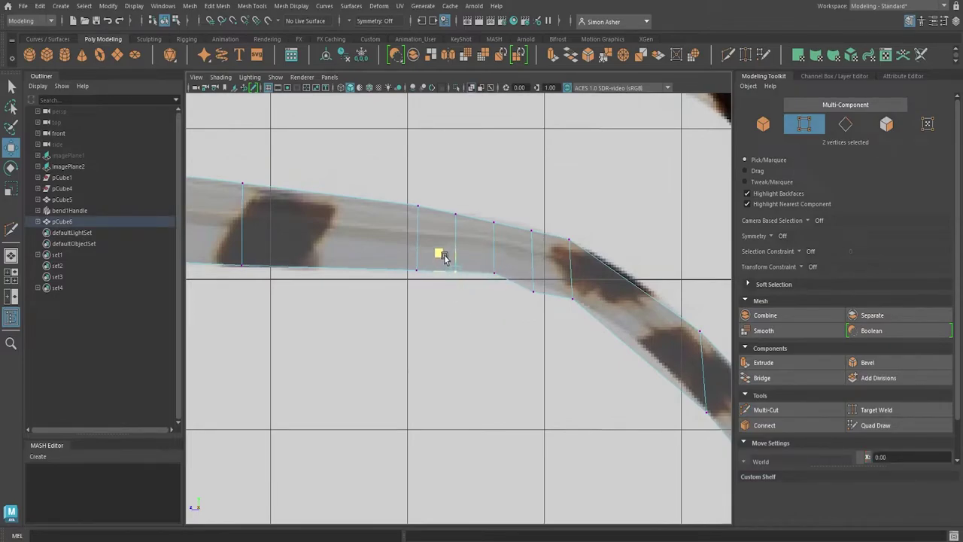
{"action": "left_click", "coordinate": [528, 288]}
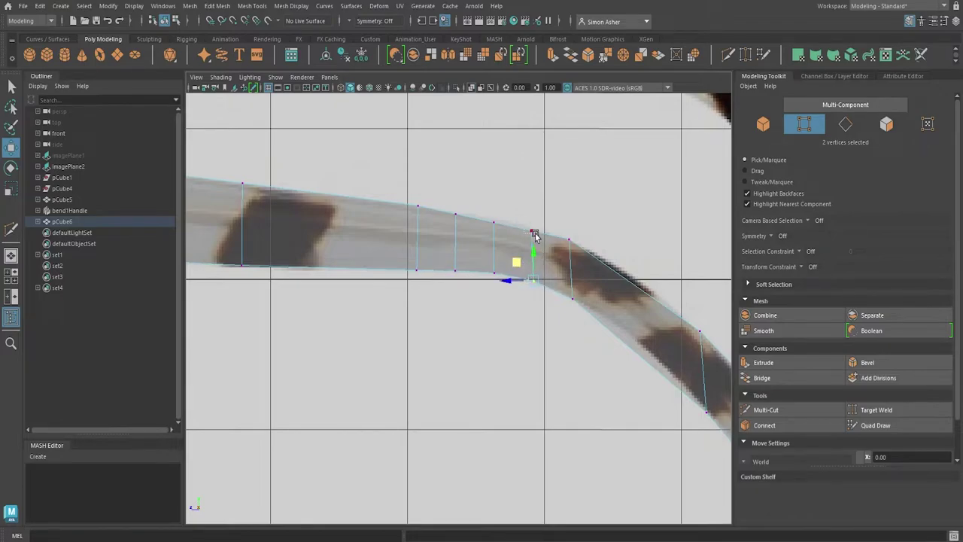
{"action": "left_click_drag", "start_coordinate": [534, 234], "coordinate": [517, 212]}
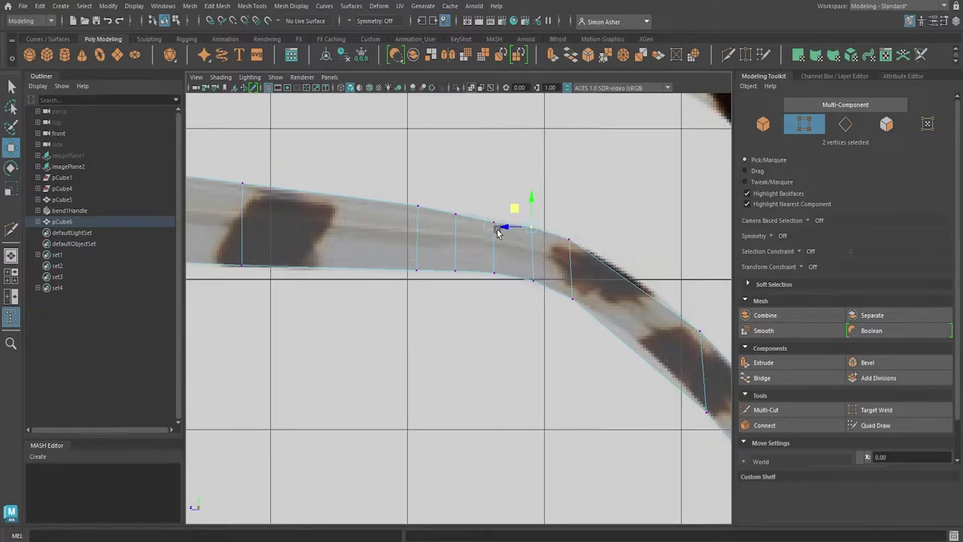
{"action": "left_click", "coordinate": [496, 231]}
{"action": "middle_click_drag", "start_coordinate": [515, 333], "coordinate": [408, 272], "text": "alt"}
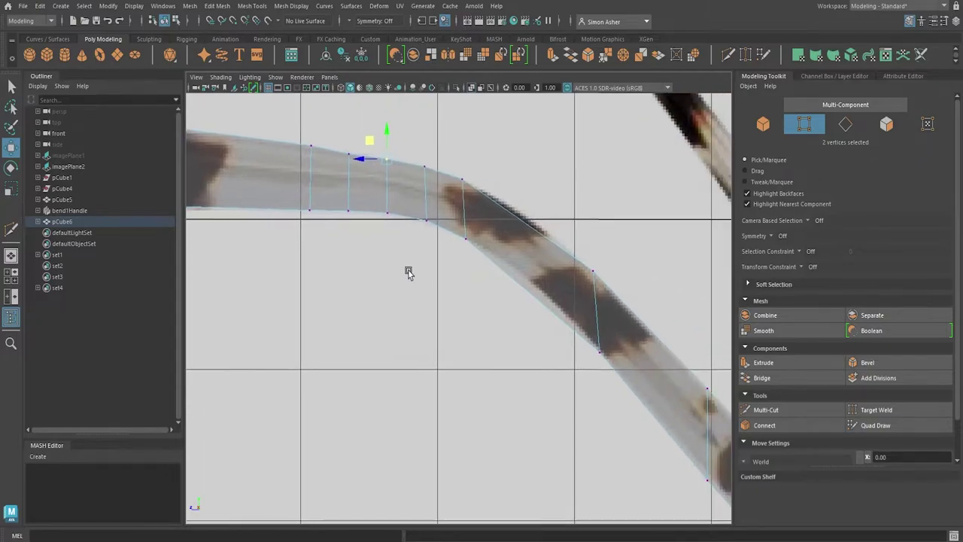
Insert three evenly spaced edge loops with Multi-Cut in the segment past the bend, and move its upper vertices onto the reference outline
{"action": "left_click", "coordinate": [766, 410]}
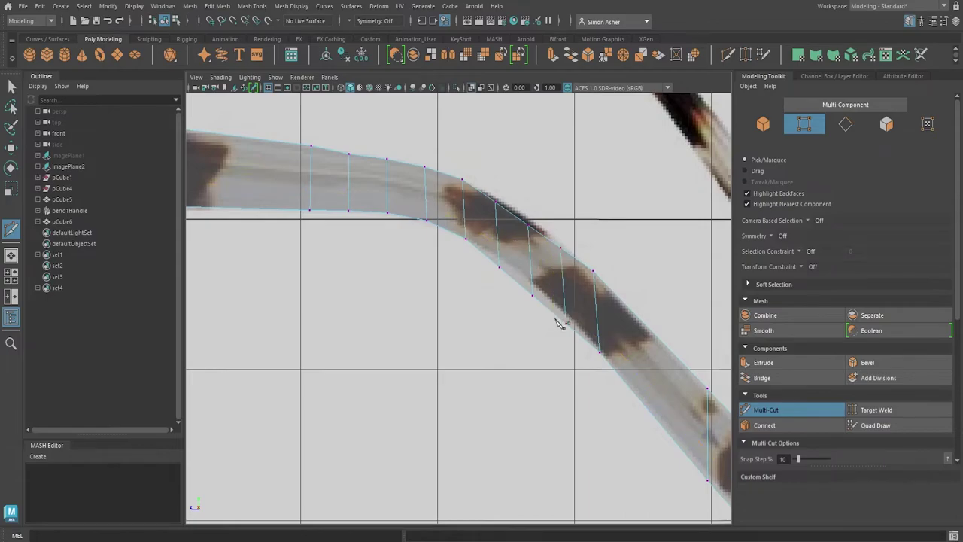
{"action": "key", "text": "w"}
{"action": "mouse_move", "coordinate": [490, 190]}
{"action": "left_mouse_down"}
{"action": "mouse_move", "coordinate": [508, 202]}
{"action": "mouse_move", "coordinate": [481, 183]}
{"action": "left_mouse_up"}
{"action": "left_click_drag", "start_coordinate": [522, 221], "coordinate": [513, 203]}
{"action": "middle_click_drag", "start_coordinate": [557, 234], "coordinate": [544, 228]}
{"action": "middle_click_drag", "start_coordinate": [590, 262], "coordinate": [602, 277]}
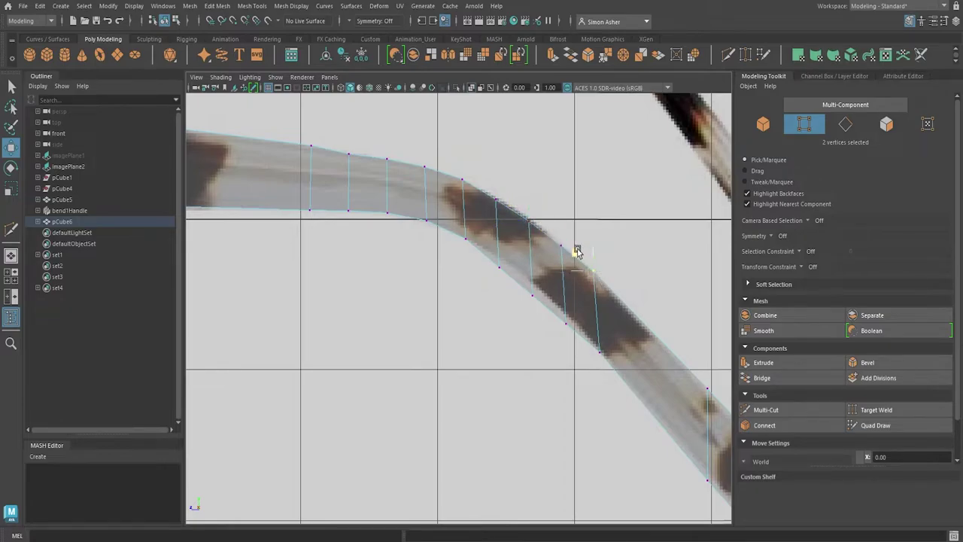
Move the lower vertices of the three new loops past the bend onto the reference temple's bottom edge
{"action": "middle_click_drag", "start_coordinate": [489, 258], "coordinate": [485, 248]}
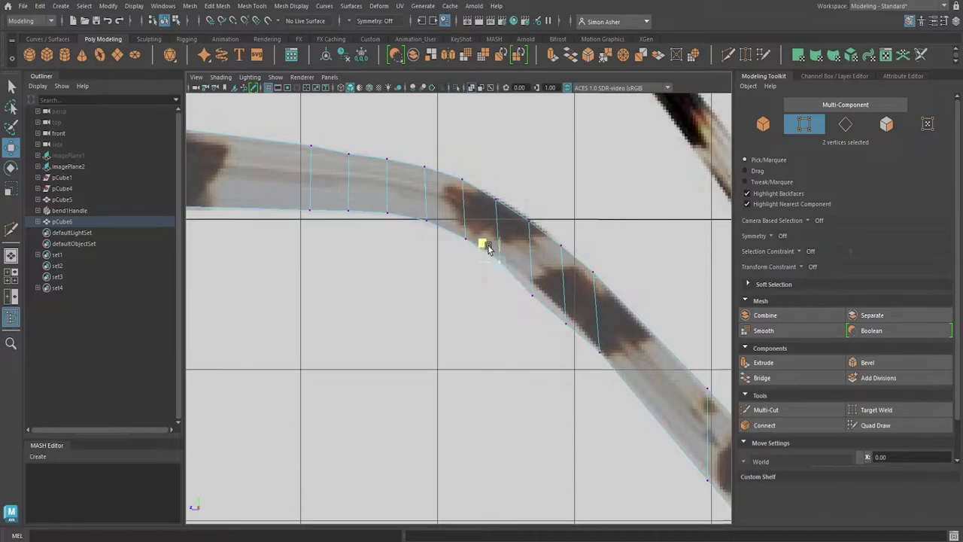
{"action": "middle_click_drag", "start_coordinate": [539, 312], "coordinate": [531, 289]}
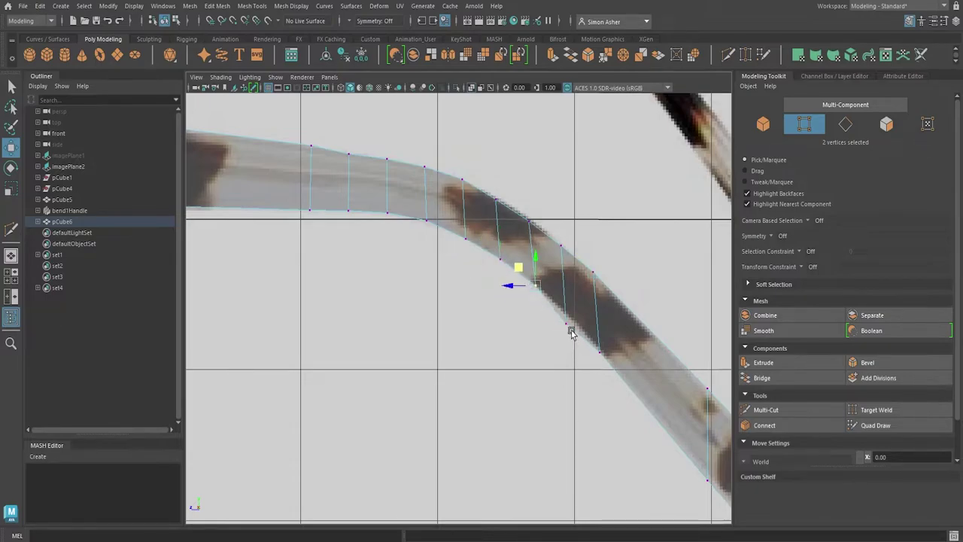
{"action": "middle_click_drag", "start_coordinate": [570, 332], "coordinate": [558, 311]}
{"action": "left_click_drag", "start_coordinate": [554, 304], "coordinate": [557, 299]}
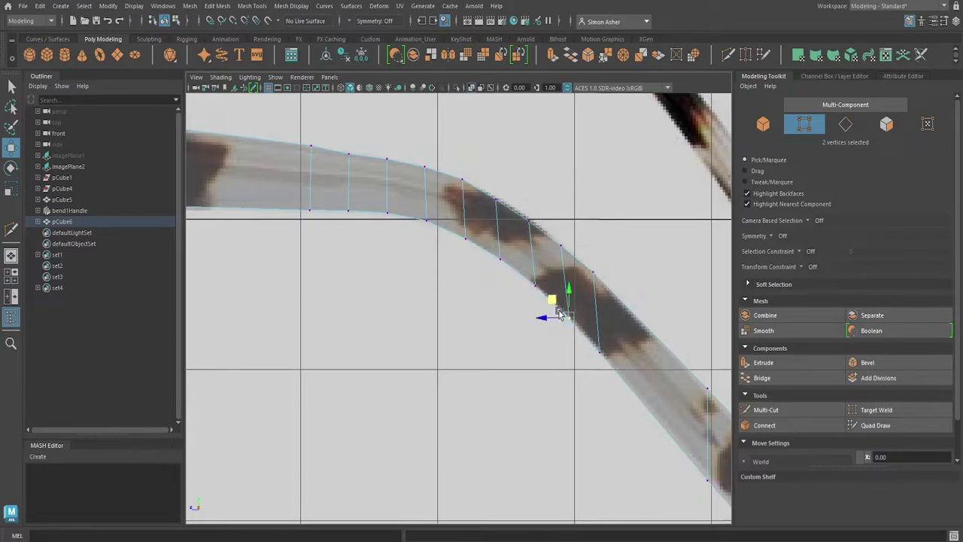
Insert a centred edge loop along the temple's length with Multi-Cut and move its tip vertices outward to round the end
{"action": "middle_click_drag", "start_coordinate": [577, 376], "coordinate": [486, 300], "text": "alt"}
{"action": "middle_click_drag", "start_coordinate": [552, 384], "coordinate": [442, 292], "text": "alt"}
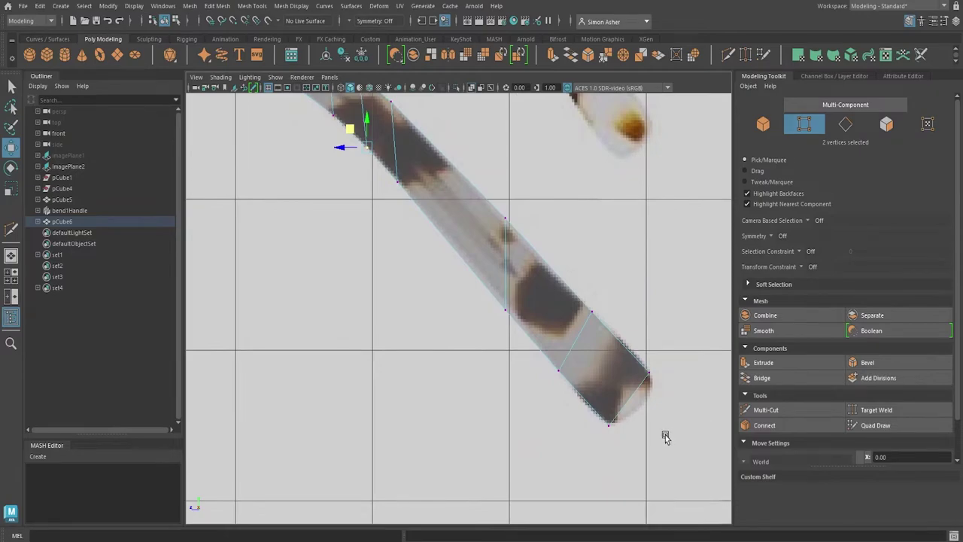
{"action": "middle_click_drag", "start_coordinate": [664, 437], "coordinate": [631, 397], "text": "alt"}
{"action": "left_click", "coordinate": [765, 409]}
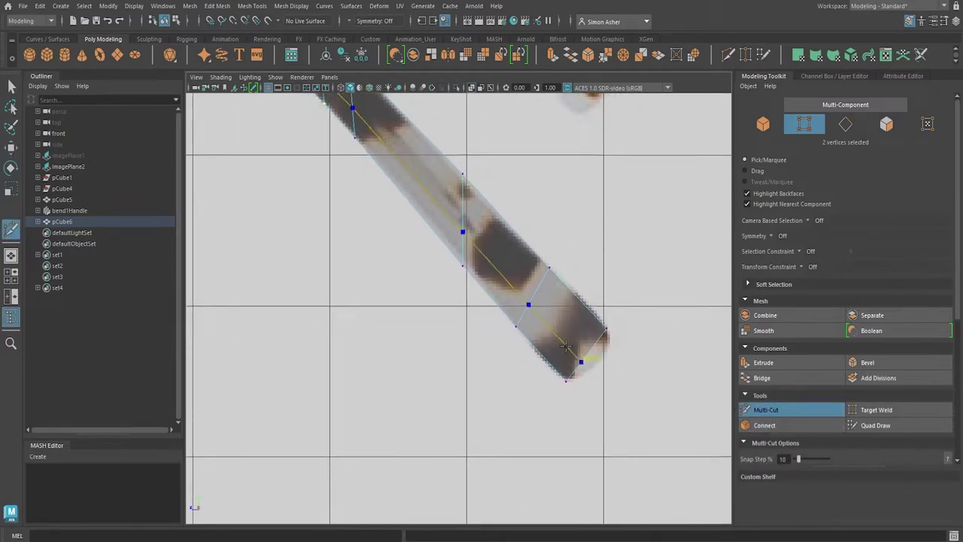
{"action": "middle_click", "coordinate": [565, 345], "text": "ctrl"}
{"action": "key", "text": "w"}
{"action": "scroll", "coordinate": [611, 396], "scroll_direction": "up", "scroll_amount": 2}
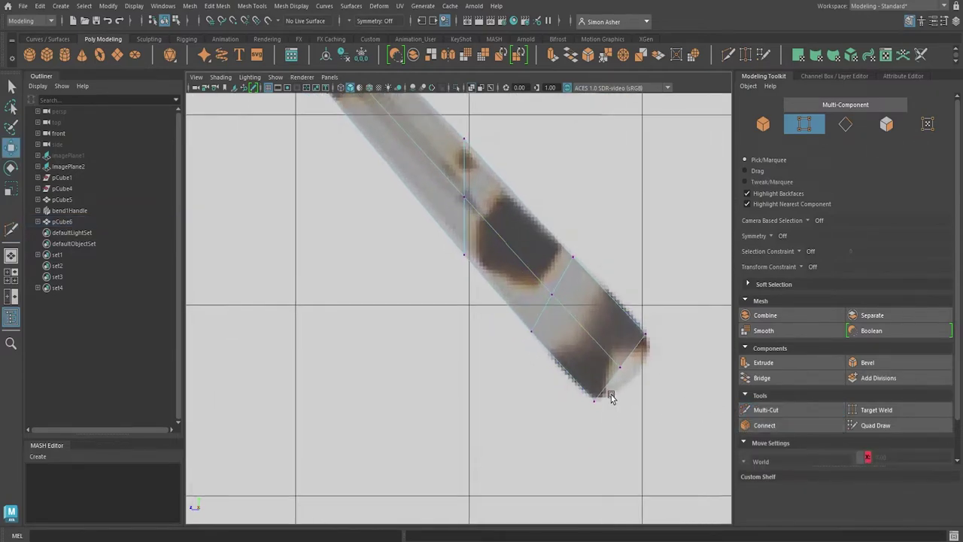
{"action": "left_click_drag", "start_coordinate": [617, 359], "coordinate": [623, 368]}
Turn off X-Ray shading and view the temple together with the front frame in perspective
{"action": "scroll", "coordinate": [493, 360], "scroll_direction": "down", "scroll_amount": 5}
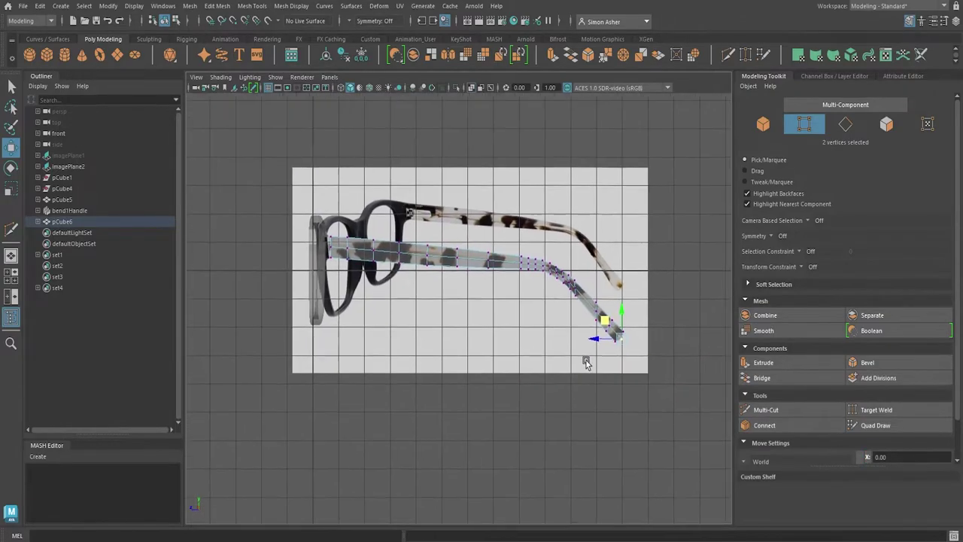
{"action": "left_click", "coordinate": [219, 79]}
{"action": "left_click", "coordinate": [270, 187]}
{"action": "key", "text": "space"}
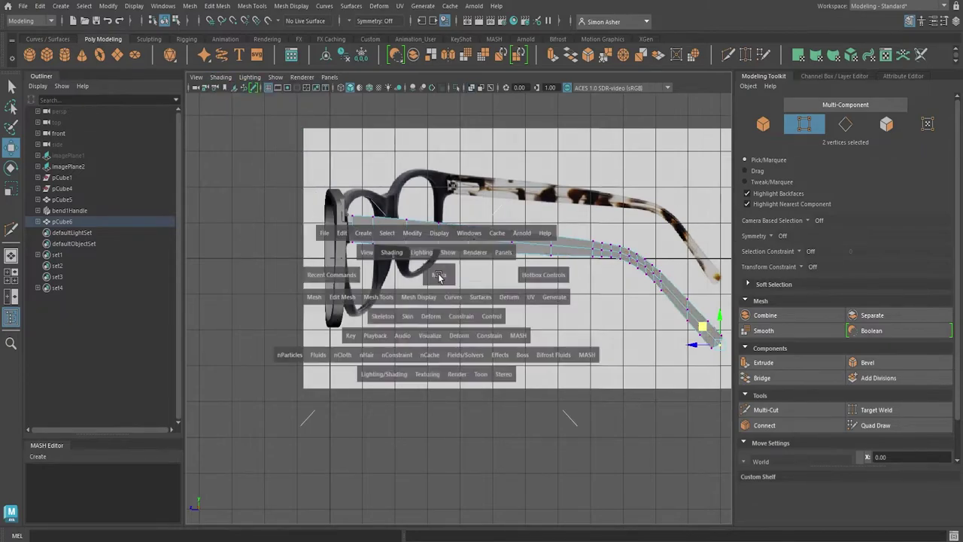
{"action": "left_click_drag", "start_coordinate": [439, 275], "coordinate": [434, 259]}
{"action": "left_click_drag", "start_coordinate": [453, 307], "coordinate": [496, 350], "text": "alt"}
{"action": "scroll", "coordinate": [498, 353], "scroll_direction": "down", "scroll_amount": 5}
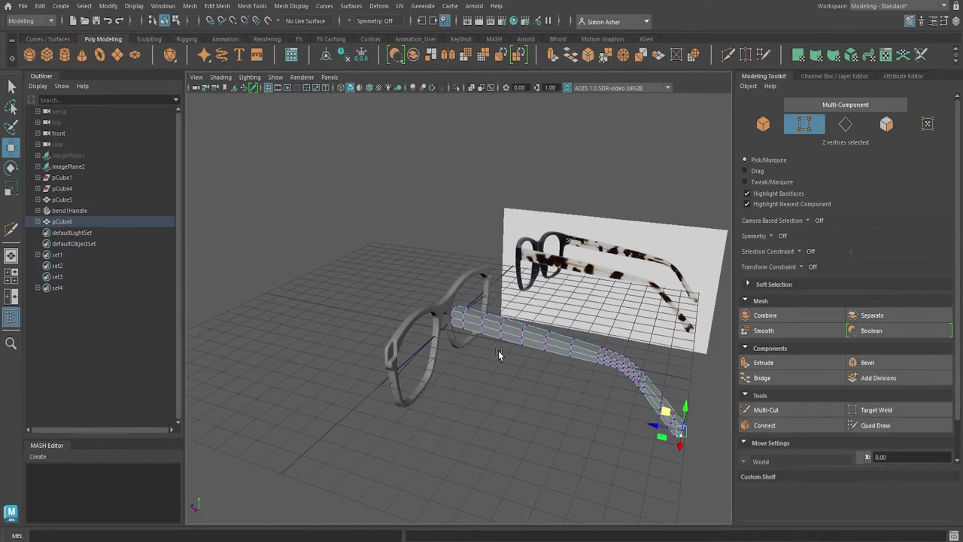
{"action": "right_click_drag", "start_coordinate": [498, 353], "coordinate": [547, 357], "text": "alt"}
{"action": "left_click_drag", "start_coordinate": [531, 354], "coordinate": [540, 349], "text": "alt"}
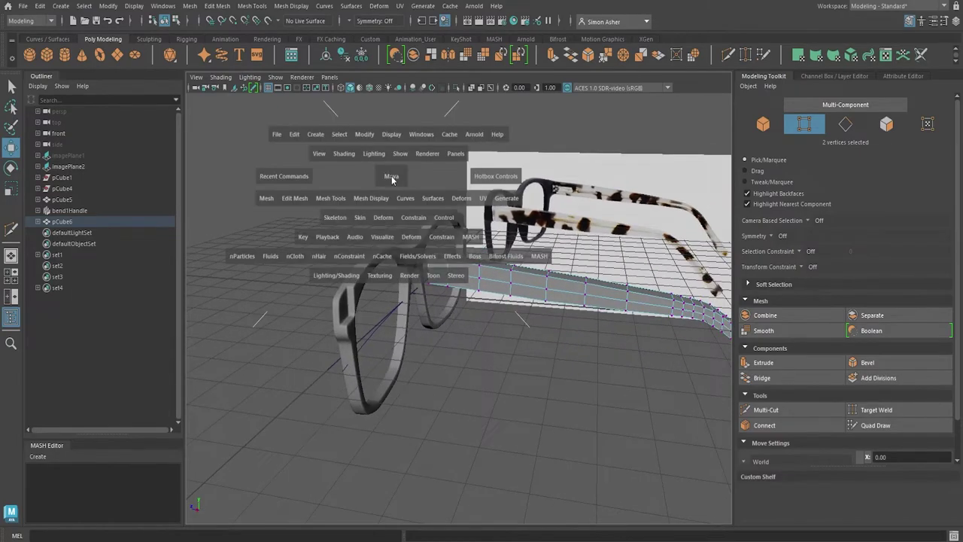
In the top view, narrow the whole temple object along X and move it to X 5.49 behind the front frame's hinge corner
{"action": "left_click_drag", "start_coordinate": [393, 208], "coordinate": [405, 212]}
{"action": "middle_click_drag", "start_coordinate": [496, 288], "coordinate": [429, 365], "text": "alt"}
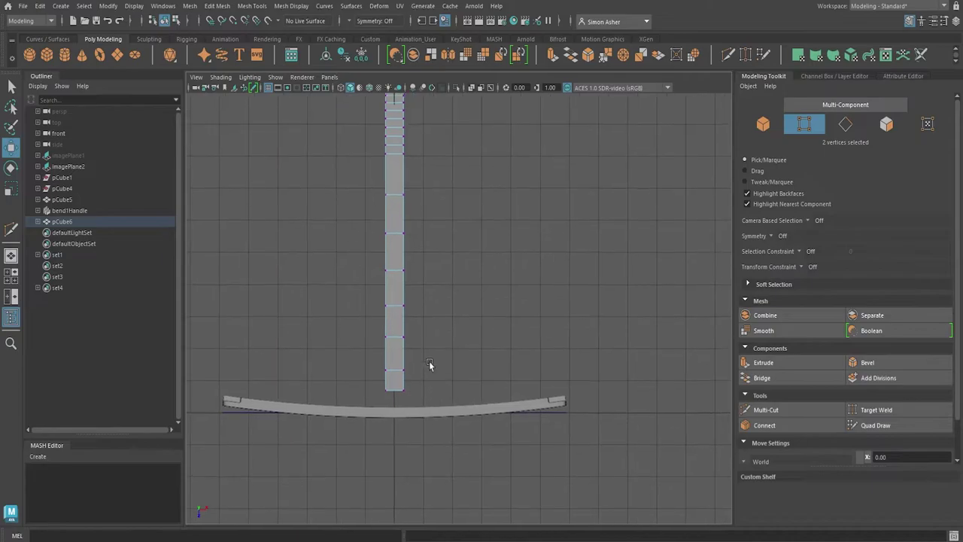
{"action": "key", "text": "r"}
{"action": "right_click_drag", "start_coordinate": [400, 284], "coordinate": [449, 213]}
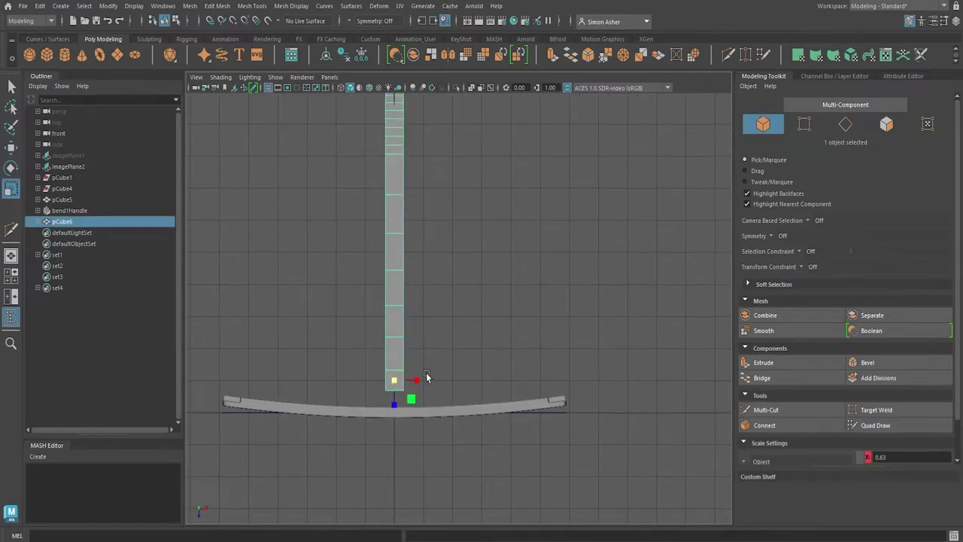
{"action": "left_click_drag", "start_coordinate": [421, 384], "coordinate": [572, 400]}
{"action": "key", "text": "w"}
{"action": "middle_click_drag", "start_coordinate": [572, 400], "coordinate": [542, 424], "text": "alt"}
{"action": "right_click_drag", "start_coordinate": [541, 424], "coordinate": [554, 436], "text": "alt"}
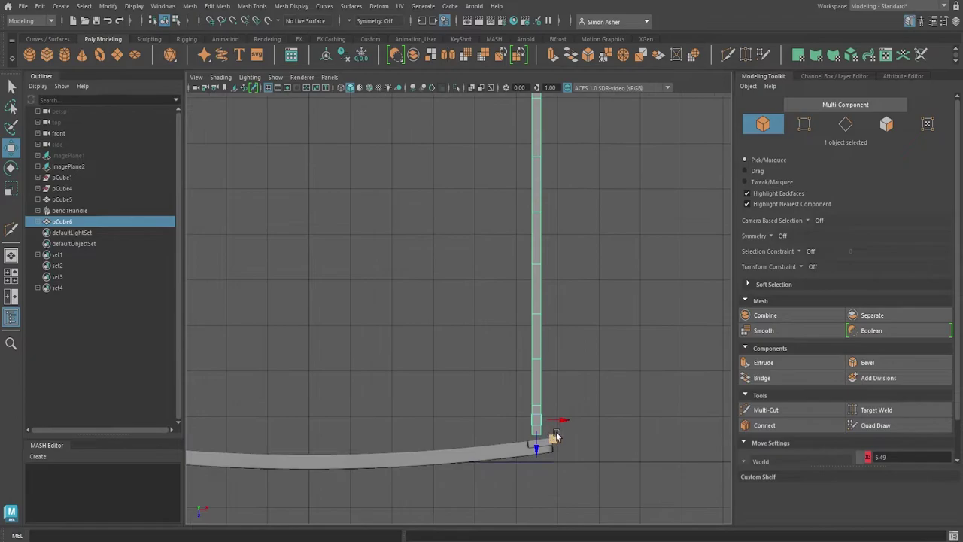
Set the temple's X scale to about 0.27 and move it to X 5.55 to fit the frame's hinge block
{"action": "middle_click_drag", "start_coordinate": [554, 436], "coordinate": [527, 416], "text": "alt"}
{"action": "right_click_drag", "start_coordinate": [527, 415], "coordinate": [554, 408], "text": "alt"}
{"action": "middle_click_drag", "start_coordinate": [554, 408], "coordinate": [537, 393], "text": "alt"}
{"action": "right_click_drag", "start_coordinate": [537, 393], "coordinate": [554, 404], "text": "alt"}
{"action": "middle_click_drag", "start_coordinate": [554, 404], "coordinate": [515, 397], "text": "alt"}
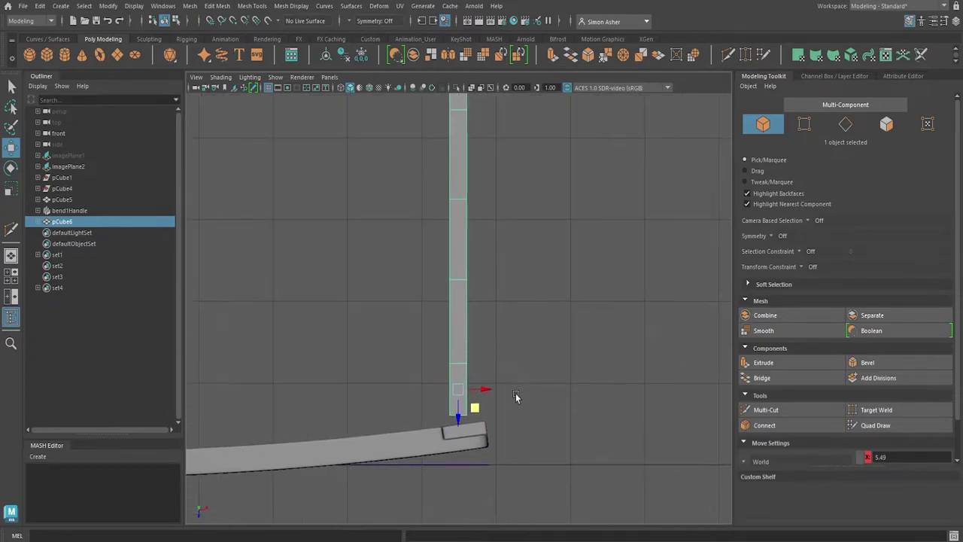
{"action": "key", "text": "r"}
{"action": "left_click_drag", "start_coordinate": [481, 392], "coordinate": [542, 393]}
{"action": "key", "text": "e"}
{"action": "key", "text": "w"}
In the perspective view, raise the temple to the upper part of the front frame beside the hinge block
{"action": "key", "text": "space"}
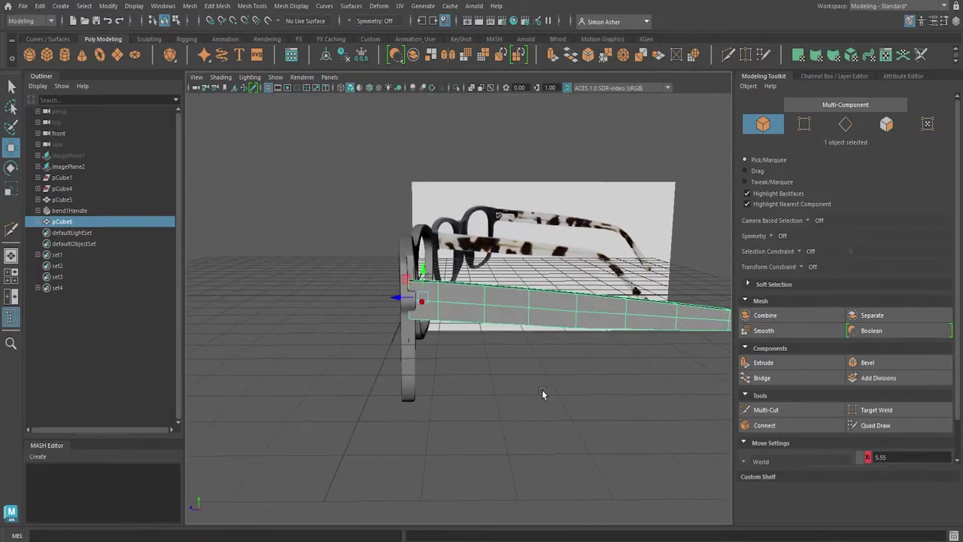
{"action": "scroll", "coordinate": [402, 271], "scroll_direction": "up", "scroll_amount": 5}
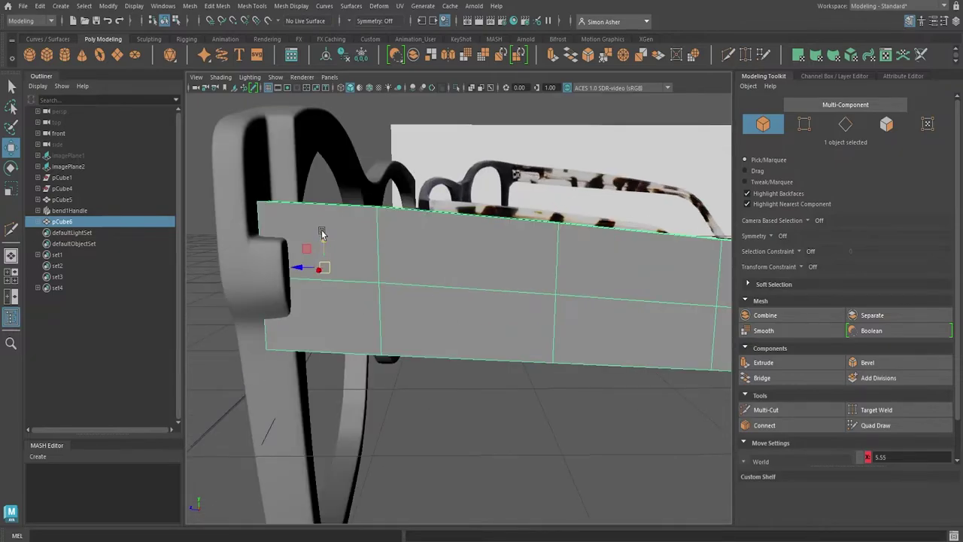
{"action": "left_click_drag", "start_coordinate": [322, 233], "coordinate": [338, 121]}
{"action": "scroll", "coordinate": [460, 281], "scroll_direction": "down", "scroll_amount": 5}
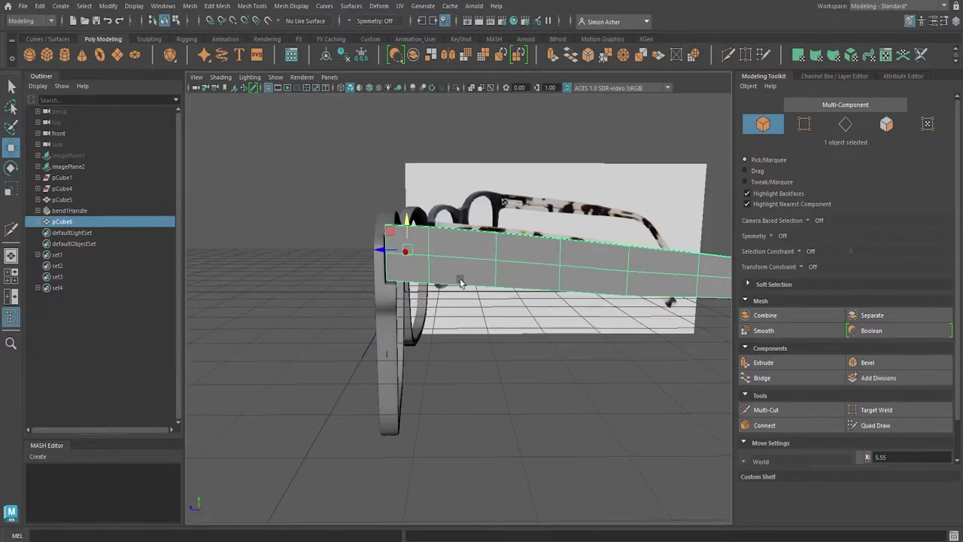
Reduce the temple's height by scaling it vertically and lower it slightly to line up with the frame's hinge block
{"action": "key", "text": "r"}
{"action": "scroll", "coordinate": [422, 241], "scroll_direction": "up", "scroll_amount": 2}
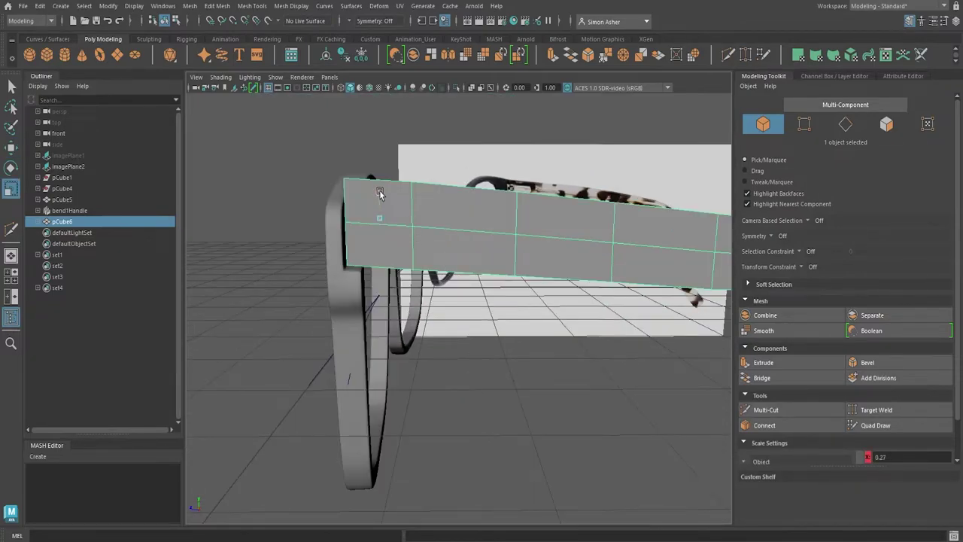
{"action": "left_click_drag", "start_coordinate": [380, 194], "coordinate": [414, 226]}
{"action": "key", "text": "w"}
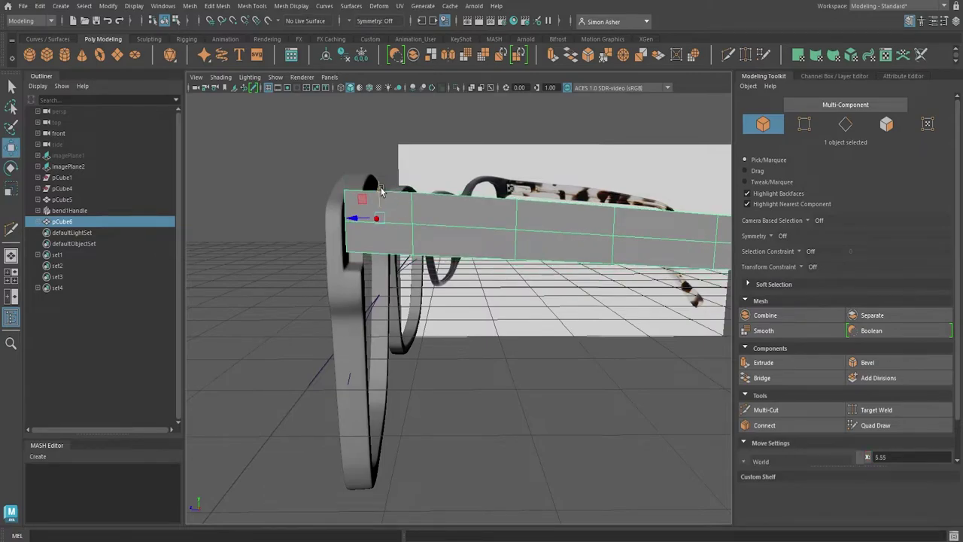
{"action": "left_click_drag", "start_coordinate": [381, 189], "coordinate": [380, 206]}
{"action": "scroll", "coordinate": [446, 319], "scroll_direction": "down", "scroll_amount": 3}
{"action": "left_click_drag", "start_coordinate": [447, 319], "coordinate": [467, 360], "text": "alt"}
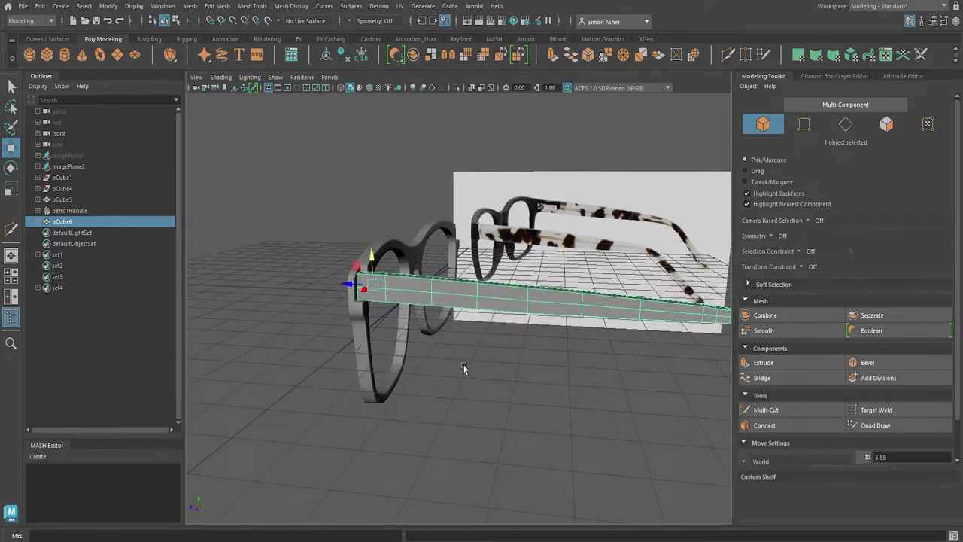
Preview the temple with smooth mesh display and return it to the unsmoothed display
{"action": "key", "text": "3"}
{"action": "scroll", "coordinate": [465, 366], "scroll_direction": "up", "scroll_amount": 5}
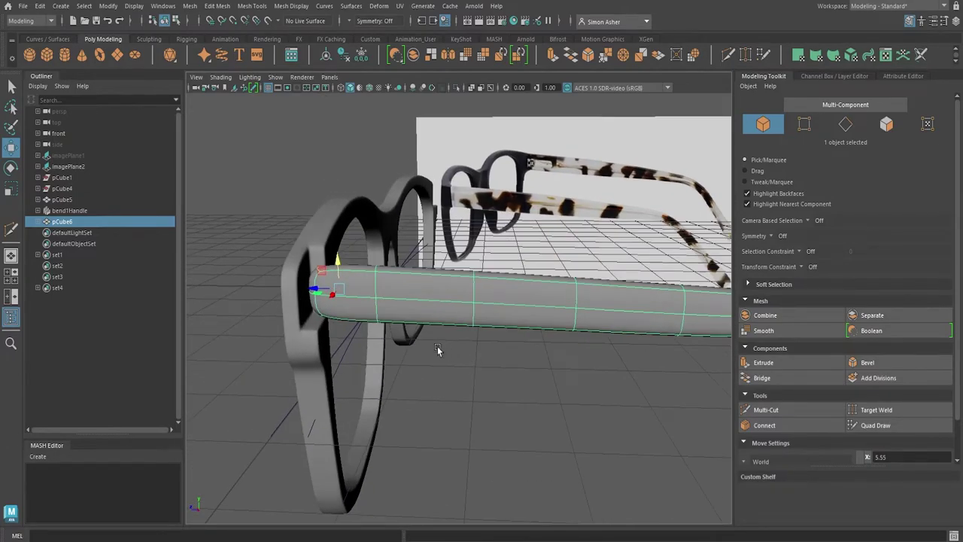
{"action": "key", "text": "1"}
{"action": "scroll", "coordinate": [432, 350], "scroll_direction": "up", "scroll_amount": 5}
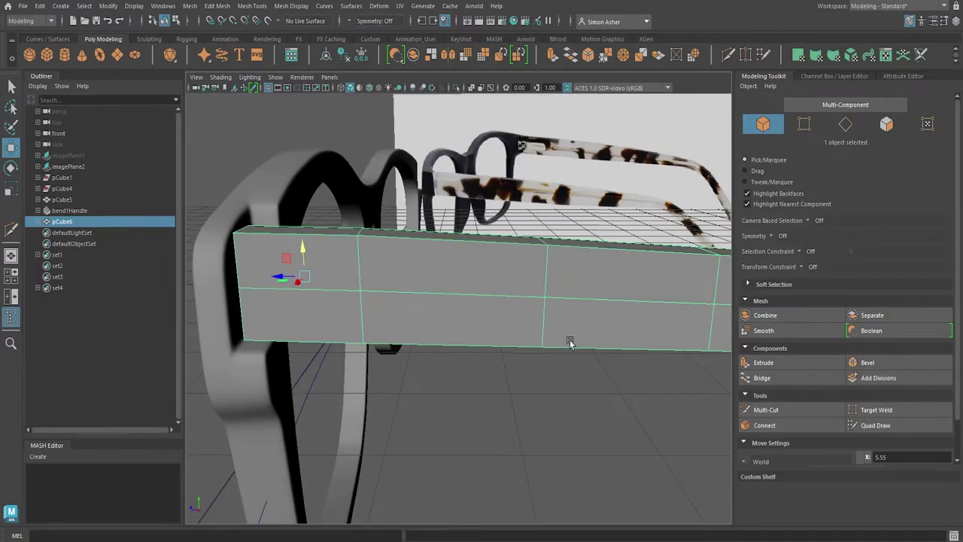
{"action": "right_click_drag", "start_coordinate": [472, 294], "coordinate": [469, 199]}
{"action": "double_click", "coordinate": [455, 241]}
{"action": "double_click", "coordinate": [454, 335], "text": "shift"}
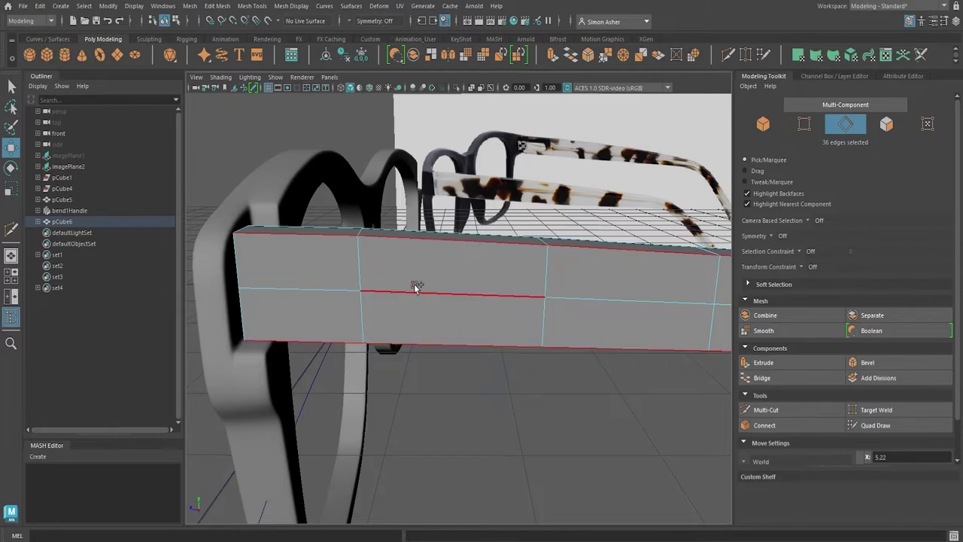
{"action": "left_click", "coordinate": [250, 261], "text": "shift"}
{"action": "double_click", "coordinate": [249, 260], "text": "shift"}
{"action": "left_click_drag", "start_coordinate": [309, 320], "coordinate": [400, 373], "text": "alt"}
{"action": "middle_click_drag", "start_coordinate": [399, 374], "coordinate": [364, 289], "text": "alt"}
{"action": "double_click", "coordinate": [390, 389], "text": "shift"}
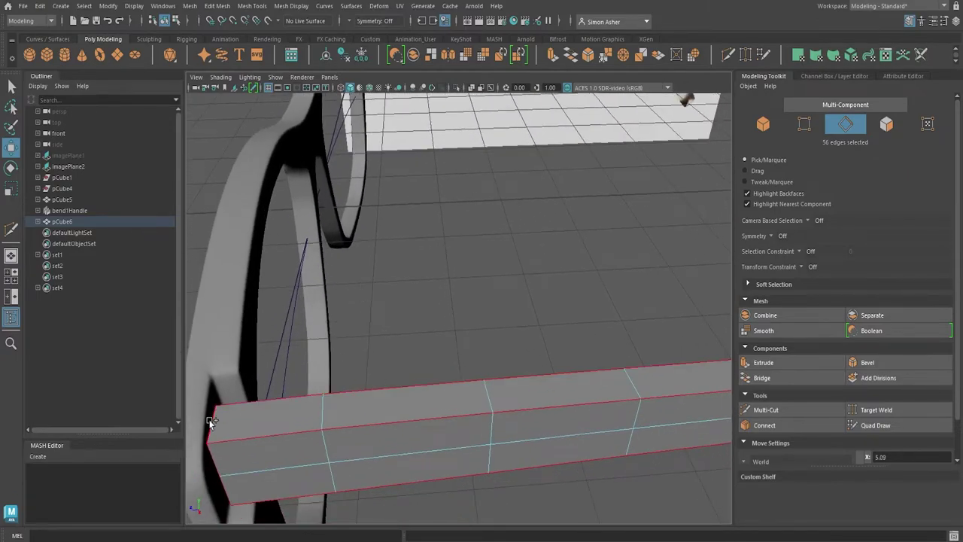
{"action": "left_click_drag", "start_coordinate": [210, 424], "coordinate": [331, 445], "text": "alt"}
{"action": "left_click_drag", "start_coordinate": [496, 440], "coordinate": [480, 366], "text": "alt"}
{"action": "left_click", "coordinate": [472, 284], "text": "shift"}
{"action": "left_click", "coordinate": [467, 265], "text": "shift"}
{"action": "left_click_drag", "start_coordinate": [481, 304], "coordinate": [550, 275], "text": "alt"}
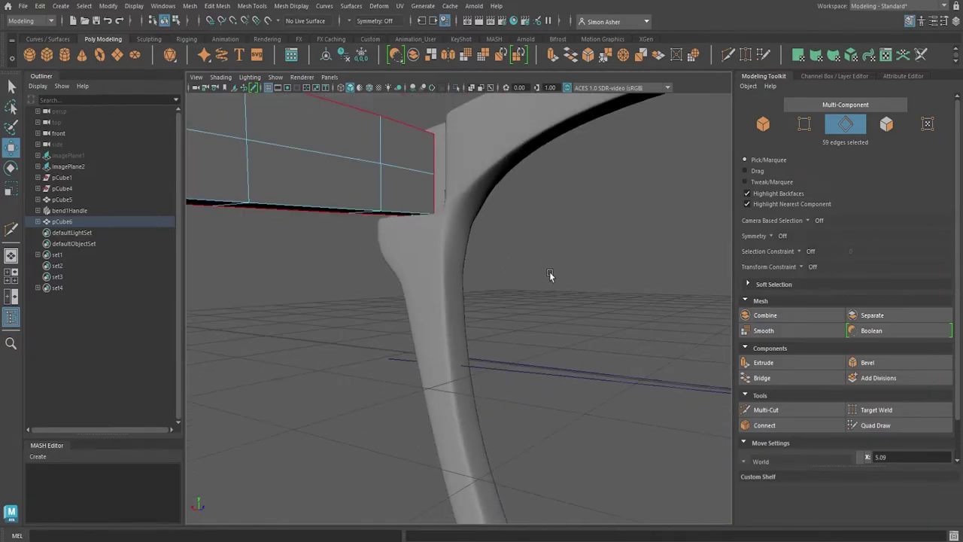
Select the front frame as an object and hide it to expose the temple's hinge end
{"action": "left_click", "coordinate": [550, 275]}
{"action": "key", "text": "F8"}
{"action": "key", "text": "ctrl+h"}
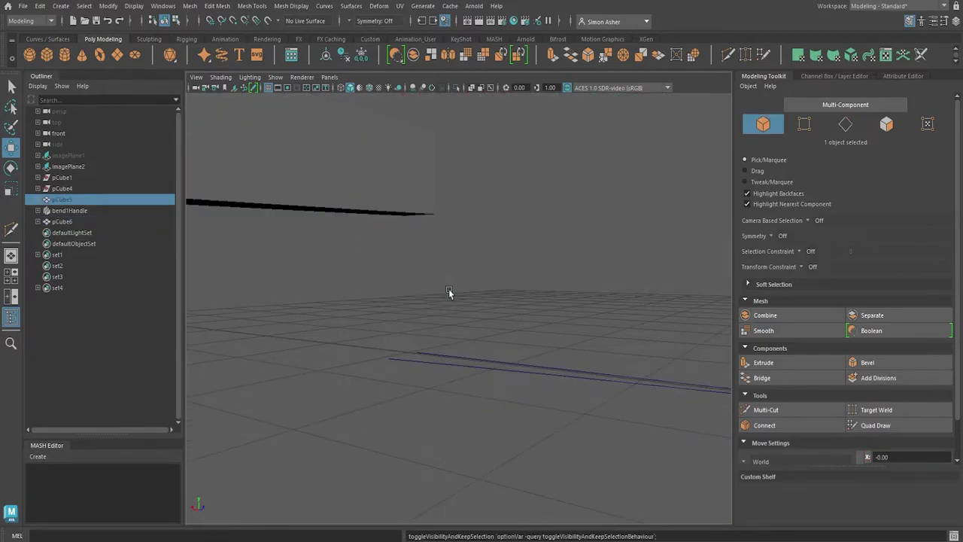
Select the border edge loops running along the temple's length
{"action": "left_click", "coordinate": [388, 207]}
{"action": "right_click_drag", "start_coordinate": [363, 205], "coordinate": [363, 187]}
{"action": "scroll", "coordinate": [362, 188], "scroll_direction": "down", "scroll_amount": 5}
{"action": "left_click_drag", "start_coordinate": [363, 188], "coordinate": [337, 263], "text": "alt"}
{"action": "double_click", "coordinate": [345, 236]}
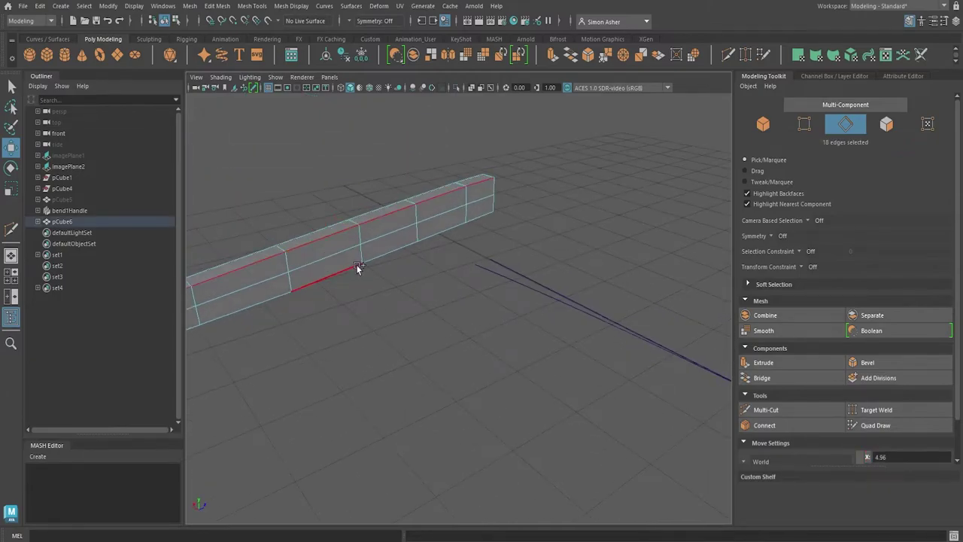
{"action": "double_click", "coordinate": [325, 229], "text": "shift"}
{"action": "left_click_drag", "start_coordinate": [325, 230], "coordinate": [487, 238], "text": "alt"}
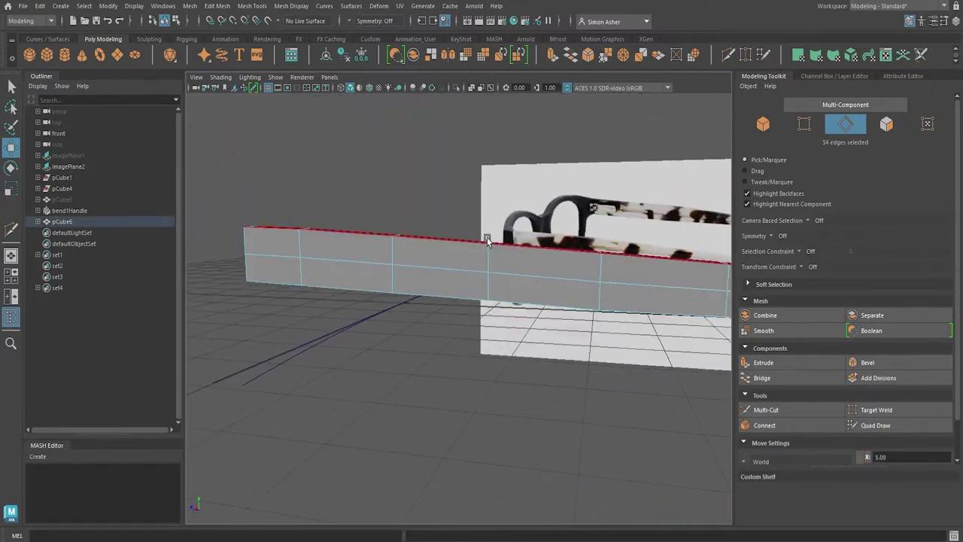
{"action": "double_click", "coordinate": [437, 293], "text": "shift"}
{"action": "left_click_drag", "start_coordinate": [437, 293], "coordinate": [482, 314], "text": "alt"}
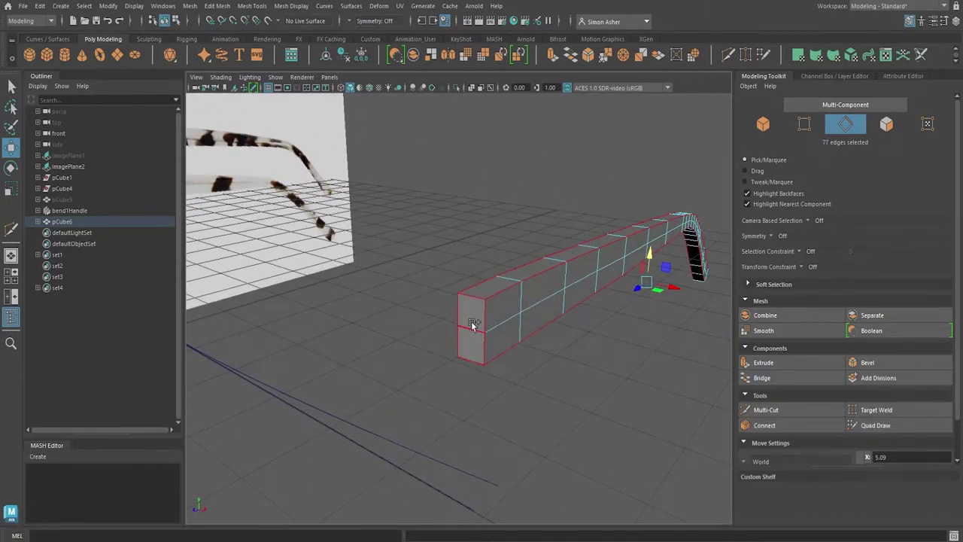
{"action": "left_click", "coordinate": [472, 324], "text": "shift"}
{"action": "left_click_drag", "start_coordinate": [472, 323], "coordinate": [316, 169], "text": "alt"}
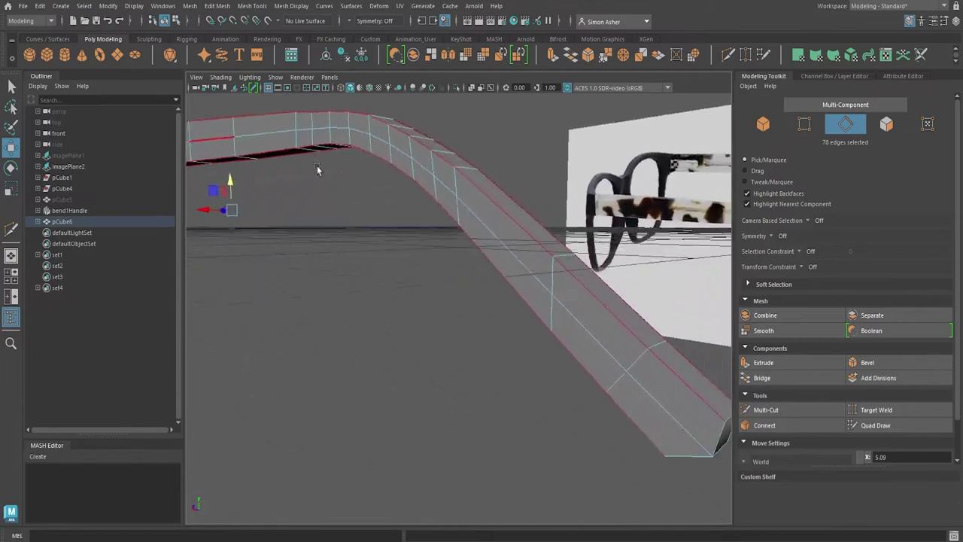
{"action": "middle_click_drag", "start_coordinate": [316, 168], "coordinate": [240, 112], "text": "alt"}
{"action": "right_click_drag", "start_coordinate": [240, 113], "coordinate": [462, 271], "text": "alt"}
{"action": "double_click", "coordinate": [511, 282], "text": "shift"}
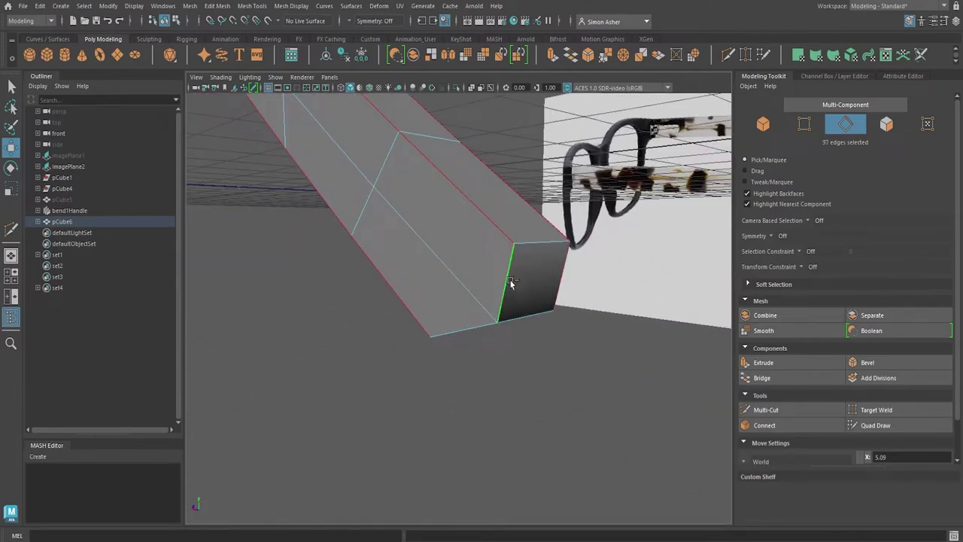
{"action": "left_click", "coordinate": [510, 282], "text": "shift"}
{"action": "mouse_move", "coordinate": [479, 326]}
{"action": "left_mouse_down", "text": "alt"}
{"action": "mouse_move", "coordinate": [458, 338]}
{"action": "mouse_move", "coordinate": [632, 383]}
{"action": "mouse_move", "coordinate": [594, 361]}
{"action": "mouse_move", "coordinate": [542, 374]}
{"action": "mouse_move", "coordinate": [540, 349]}
{"action": "mouse_move", "coordinate": [489, 340]}
{"action": "left_mouse_up", "text": "alt"}
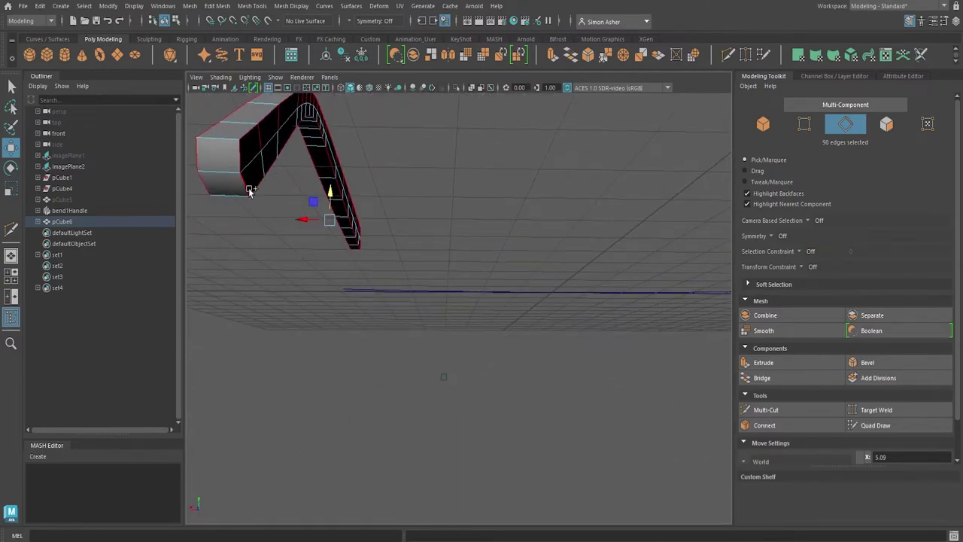
Reselect the temple's lengthwise border edge loops together with the outline edges around the face at its curved tip
{"action": "left_click", "coordinate": [251, 140]}
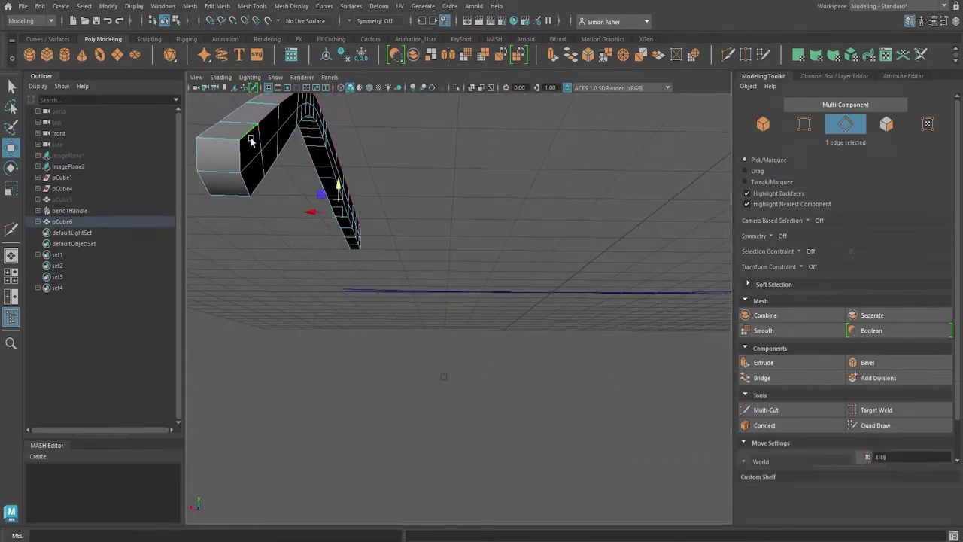
{"action": "double_click", "coordinate": [261, 194], "text": "shift"}
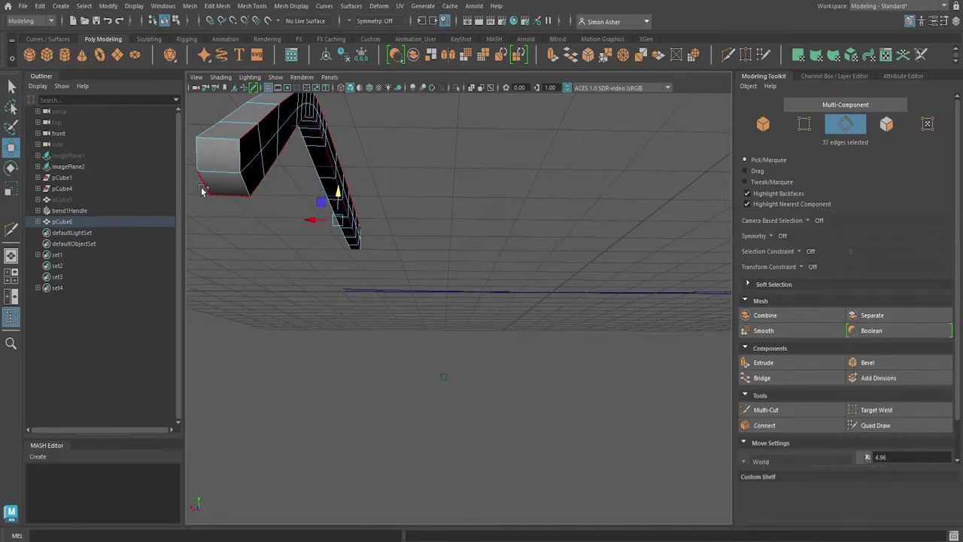
{"action": "left_click", "coordinate": [202, 188], "text": "shift"}
{"action": "left_click", "coordinate": [200, 159], "text": "shift"}
{"action": "left_click", "coordinate": [220, 141], "text": "shift"}
{"action": "left_click", "coordinate": [240, 157], "text": "shift"}
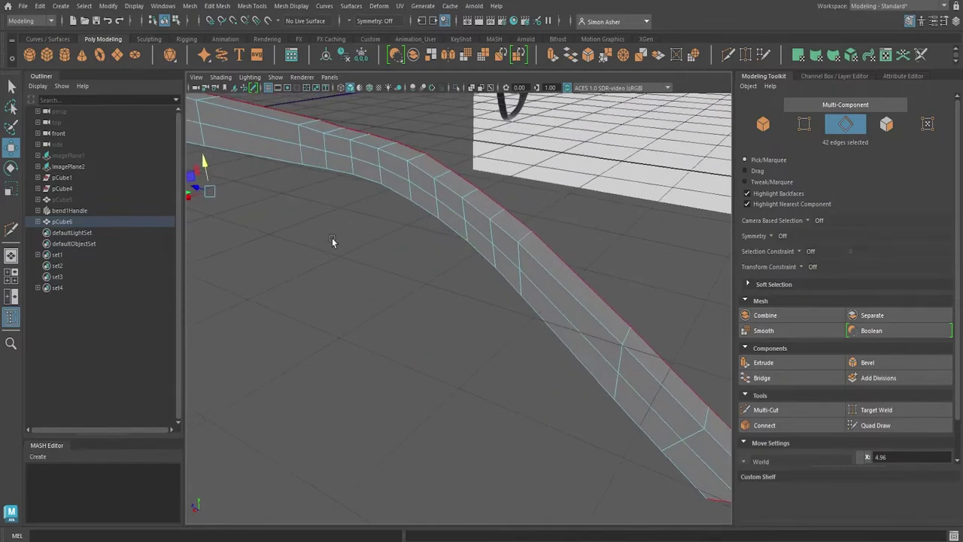
{"action": "left_click", "coordinate": [544, 260], "text": "shift"}
{"action": "left_click", "coordinate": [551, 285], "text": "shift"}
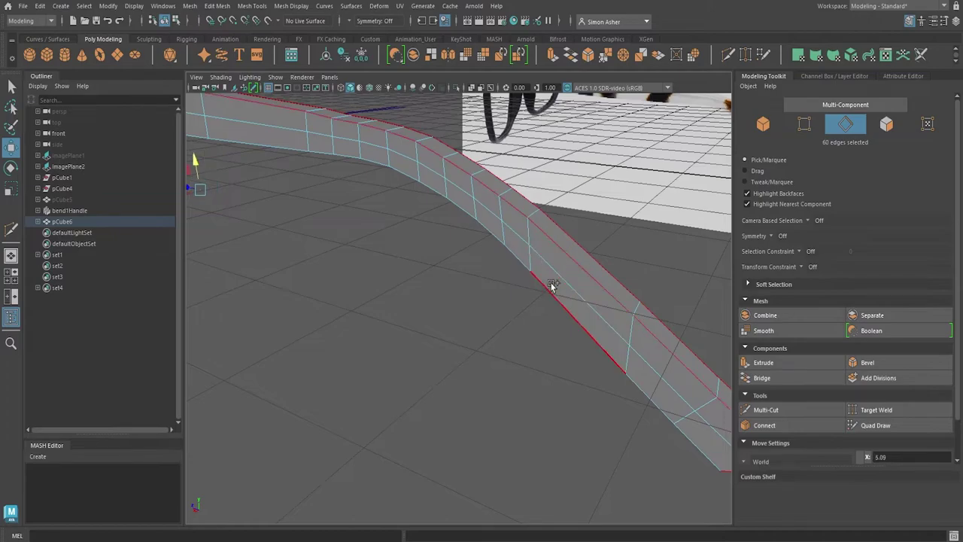
{"action": "double_click", "coordinate": [551, 286], "text": "shift"}
Add the outline edges of the temple's hinge-end face to the selection and bevel all the selected border edges
{"action": "scroll", "coordinate": [427, 247], "scroll_direction": "down", "scroll_amount": 3}
{"action": "left_click_drag", "start_coordinate": [423, 246], "coordinate": [528, 276], "text": "alt"}
{"action": "scroll", "coordinate": [528, 276], "scroll_direction": "down", "scroll_amount": 4}
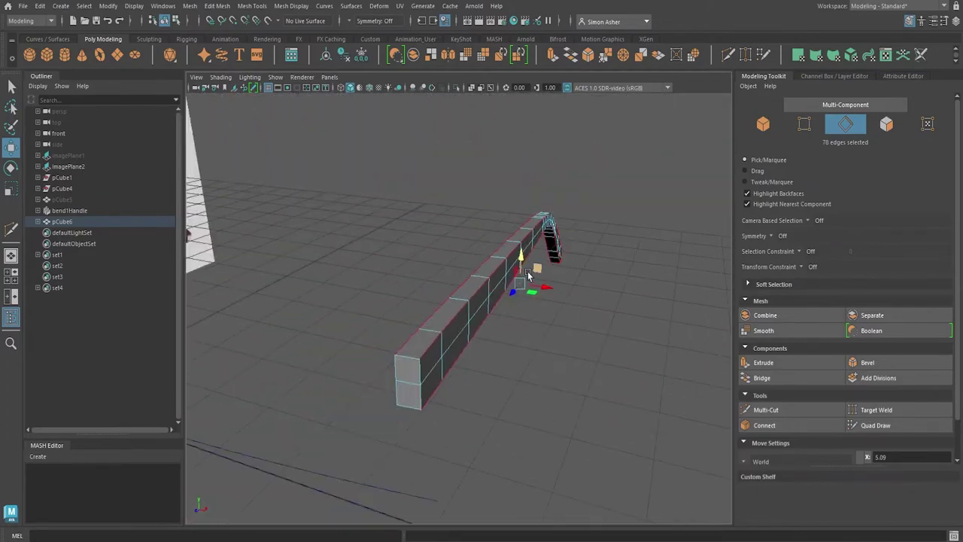
{"action": "scroll", "coordinate": [496, 293], "scroll_direction": "up", "scroll_amount": 5}
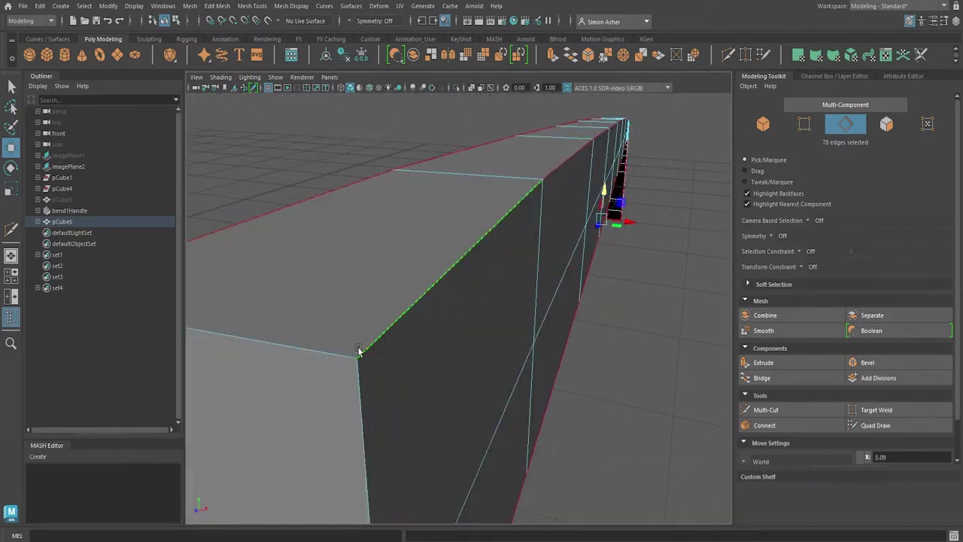
{"action": "scroll", "coordinate": [359, 350], "scroll_direction": "down", "scroll_amount": 5}
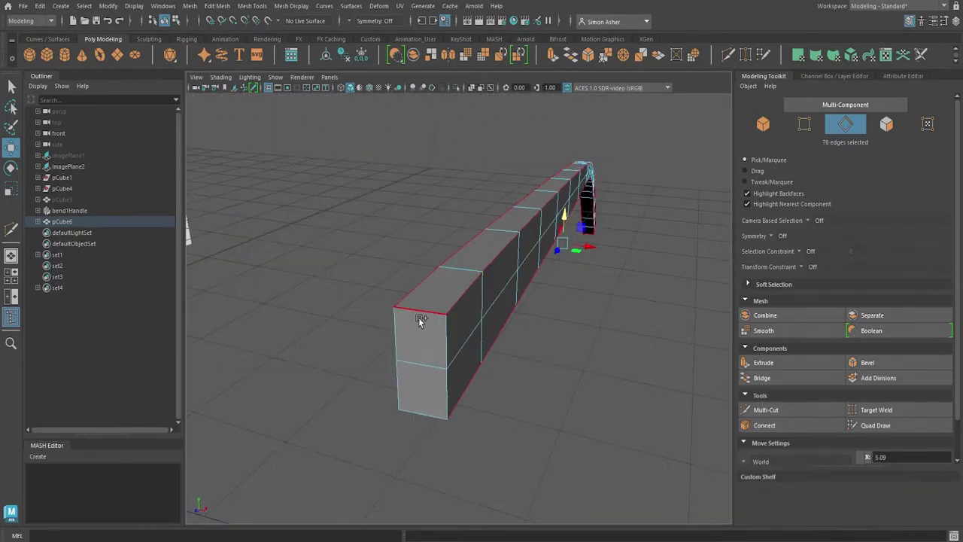
{"action": "left_click", "coordinate": [419, 319], "text": "shift"}
{"action": "left_click", "coordinate": [440, 337], "text": "shift"}
{"action": "left_click", "coordinate": [400, 391], "text": "shift"}
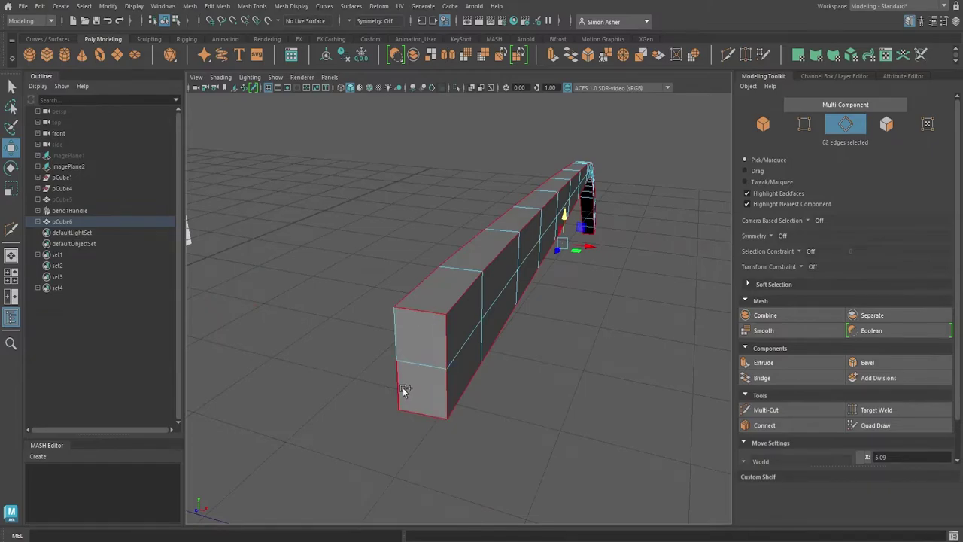
{"action": "left_click", "coordinate": [398, 346], "text": "shift"}
{"action": "left_click", "coordinate": [413, 362], "text": "shift"}
{"action": "key", "text": "ctrl+b"}
Return the temple to object mode with smooth mesh preview and unhide the front frame pCube5
{"action": "scroll", "coordinate": [452, 349], "scroll_direction": "down", "scroll_amount": 4}
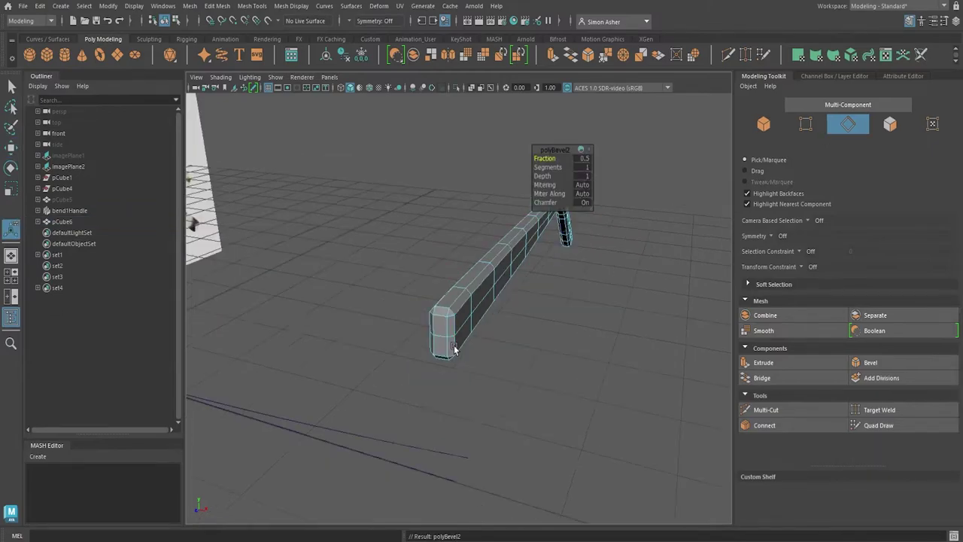
{"action": "left_click_drag", "start_coordinate": [456, 349], "coordinate": [421, 346], "text": "alt"}
{"action": "right_click_drag", "start_coordinate": [416, 344], "coordinate": [369, 329], "text": "alt"}
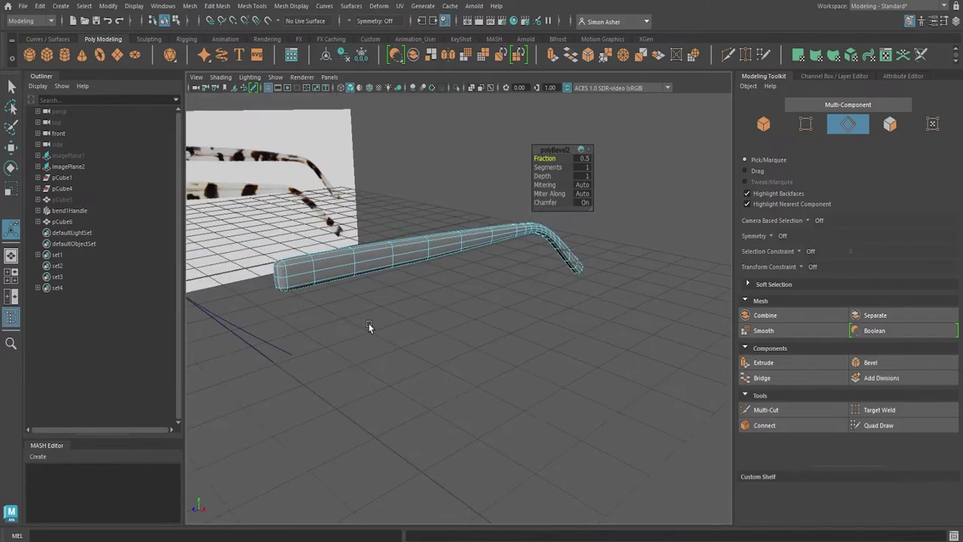
{"action": "left_click_drag", "start_coordinate": [369, 327], "coordinate": [416, 300], "text": "alt"}
{"action": "right_click_drag", "start_coordinate": [431, 201], "coordinate": [446, 192]}
{"action": "left_click", "coordinate": [446, 191]}
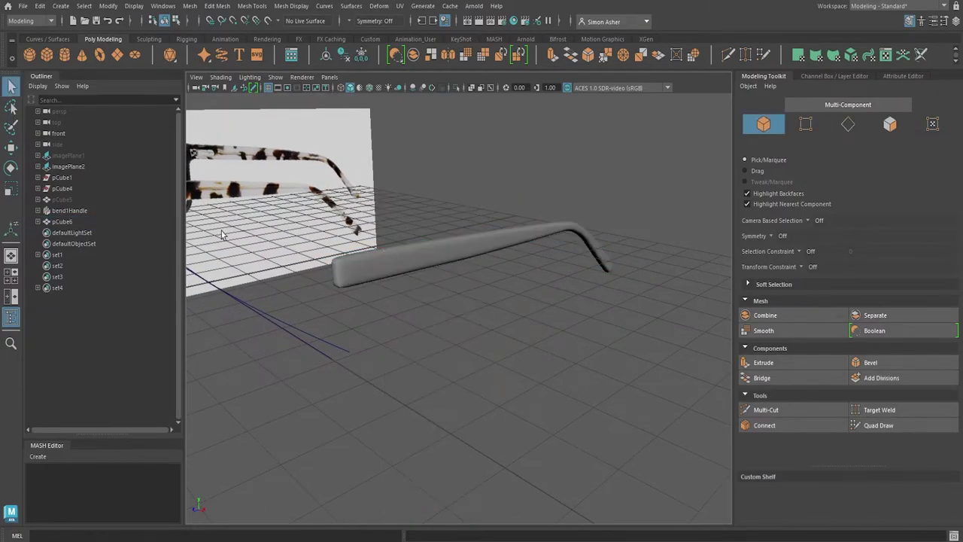
{"action": "left_click", "coordinate": [68, 199]}
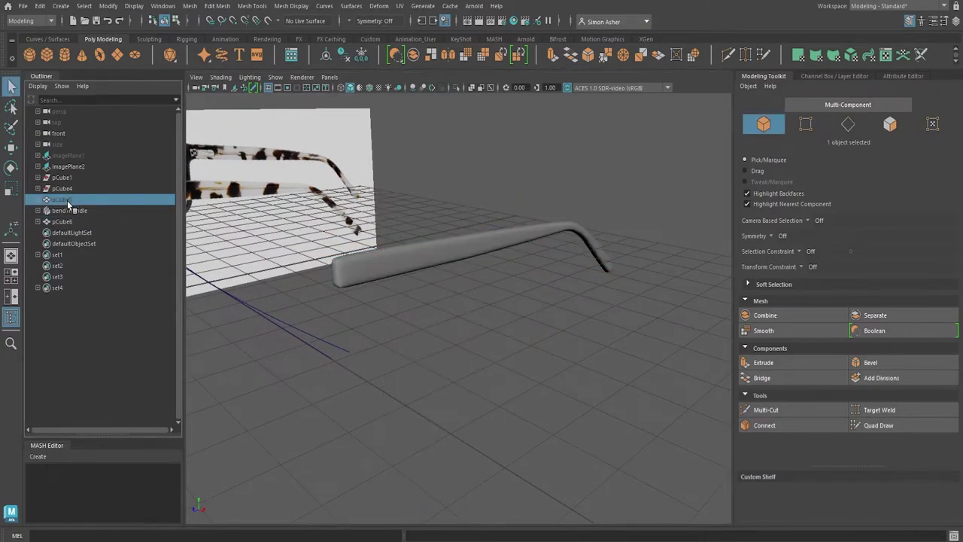
{"action": "key", "text": "h"}
{"action": "left_click", "coordinate": [356, 332]}
{"action": "mouse_move", "coordinate": [357, 332]}
{"action": "left_mouse_down", "text": "alt"}
{"action": "mouse_move", "coordinate": [387, 341]}
{"action": "mouse_move", "coordinate": [375, 349]}
{"action": "mouse_move", "coordinate": [334, 337]}
{"action": "mouse_move", "coordinate": [349, 337]}
{"action": "left_mouse_up", "text": "alt"}
In the side view, set the Segments of the temple's polyBevel2 to 2, and deselect the temple
{"action": "key", "text": "space"}
{"action": "scroll", "coordinate": [362, 275], "scroll_direction": "up", "scroll_amount": 4}
{"action": "scroll", "coordinate": [354, 251], "scroll_direction": "up", "scroll_amount": 6}
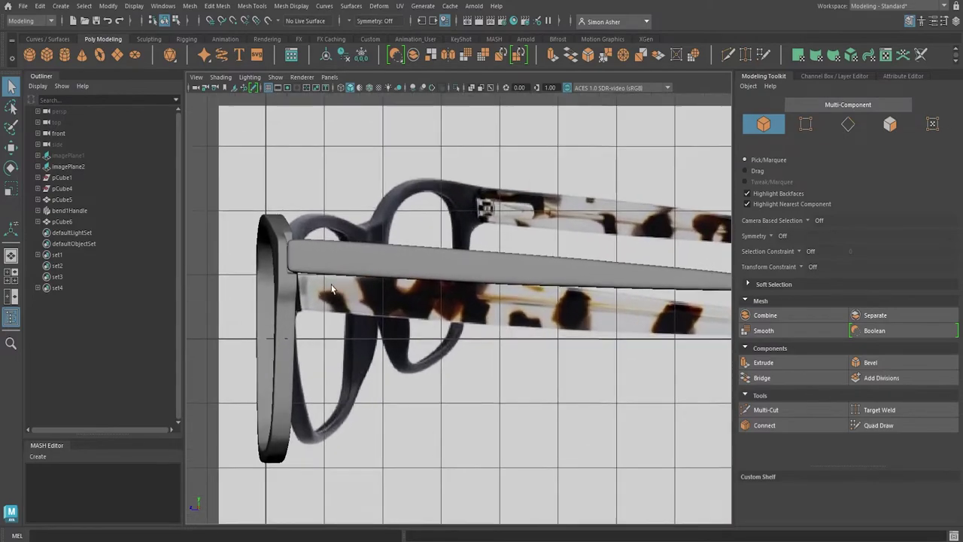
{"action": "scroll", "coordinate": [328, 311], "scroll_direction": "up", "scroll_amount": 2}
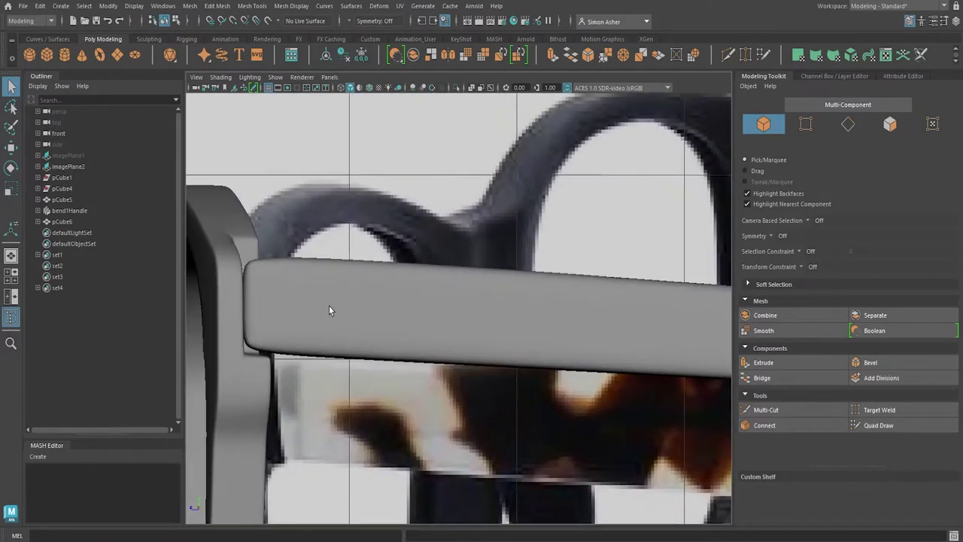
{"action": "left_click", "coordinate": [328, 310]}
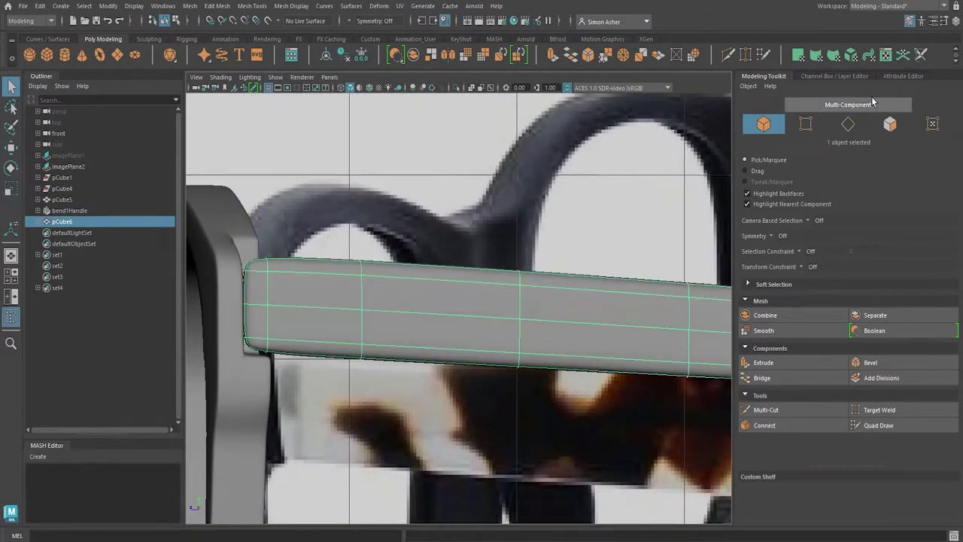
{"action": "left_click", "coordinate": [896, 76]}
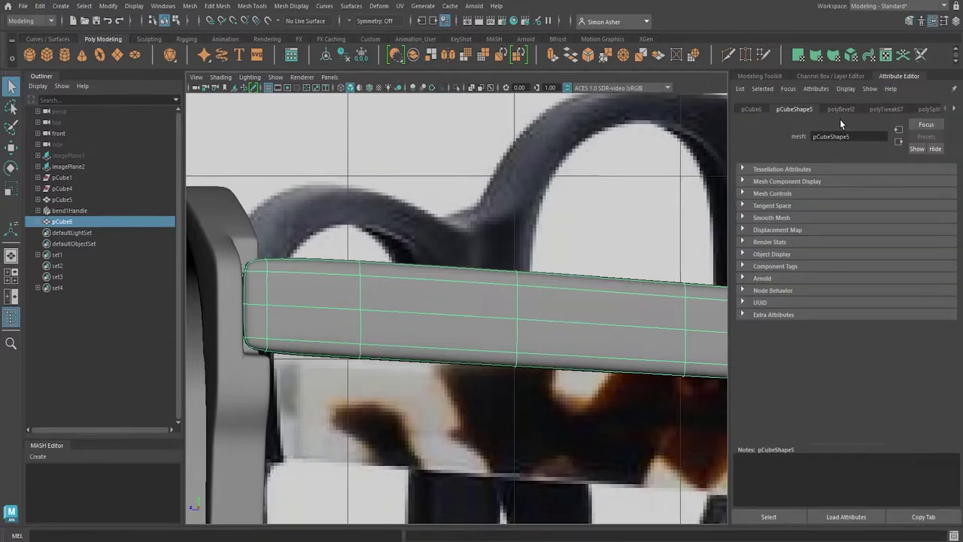
{"action": "left_click", "coordinate": [843, 109]}
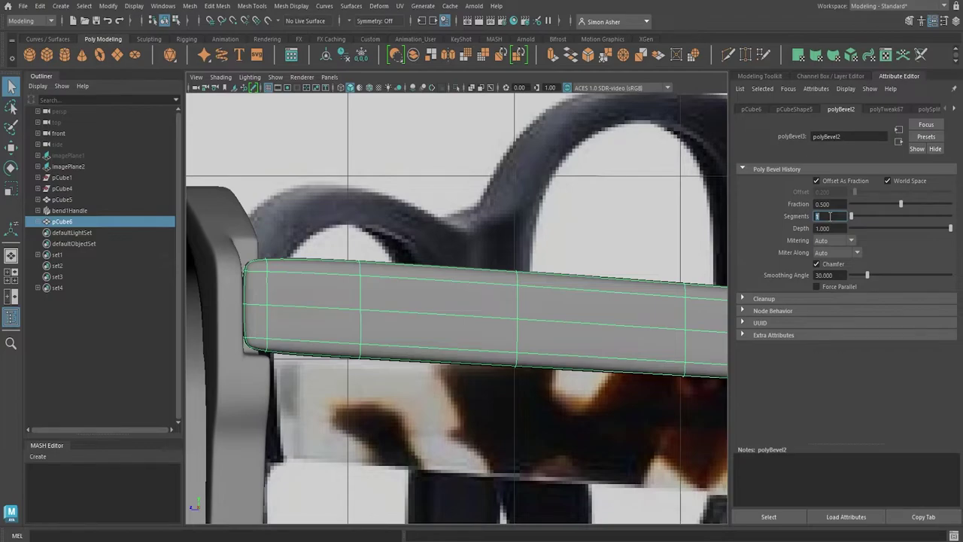
{"action": "key", "text": "Return"}
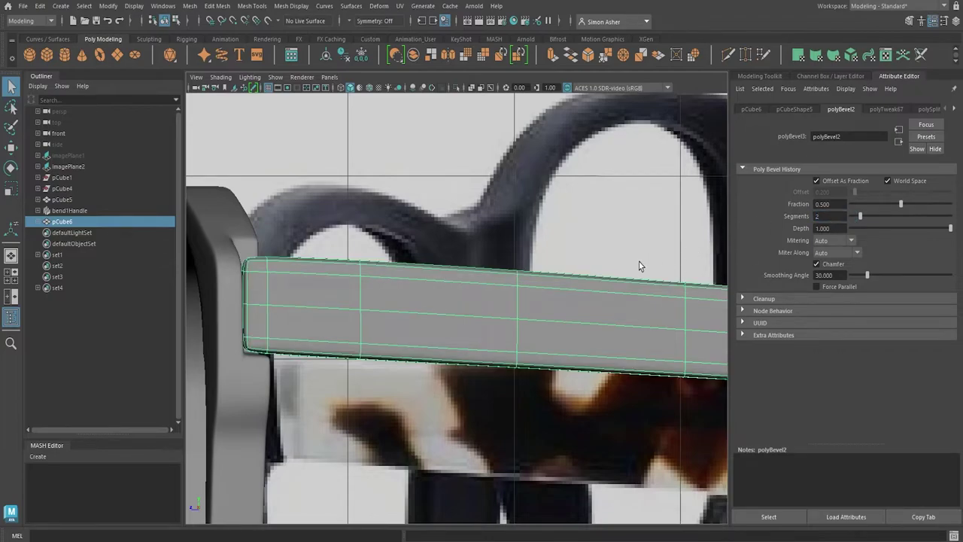
{"action": "right_click_drag", "start_coordinate": [639, 266], "coordinate": [541, 204], "text": "alt"}
{"action": "left_click", "coordinate": [523, 175]}
In the perspective view, widen the temple by scaling it across its thickness to fill more of the frame's hinge block
{"action": "right_click", "coordinate": [519, 166]}
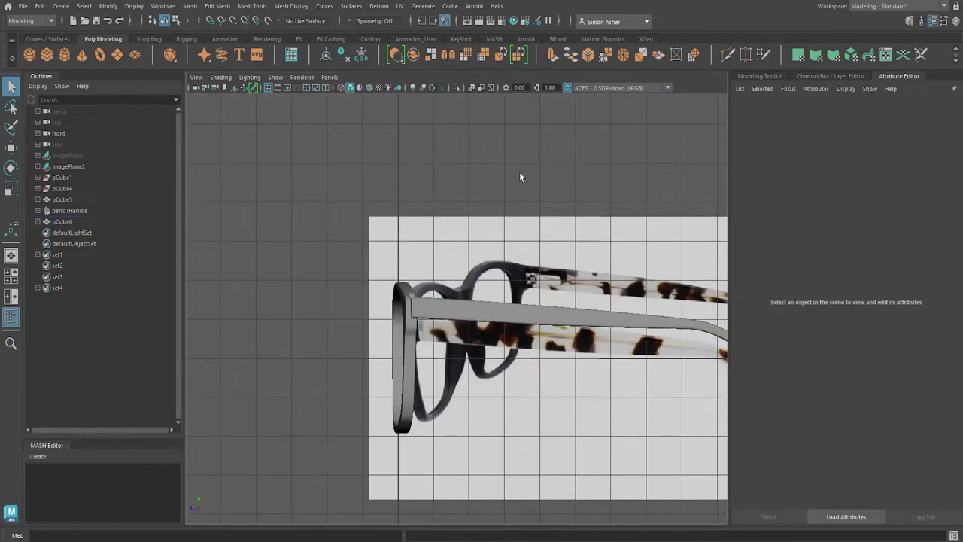
{"action": "key", "text": "space"}
{"action": "left_click_drag", "start_coordinate": [475, 177], "coordinate": [531, 244]}
{"action": "scroll", "coordinate": [490, 199], "scroll_direction": "down", "scroll_amount": 5}
{"action": "middle_click_drag", "start_coordinate": [534, 247], "coordinate": [506, 254], "text": "alt"}
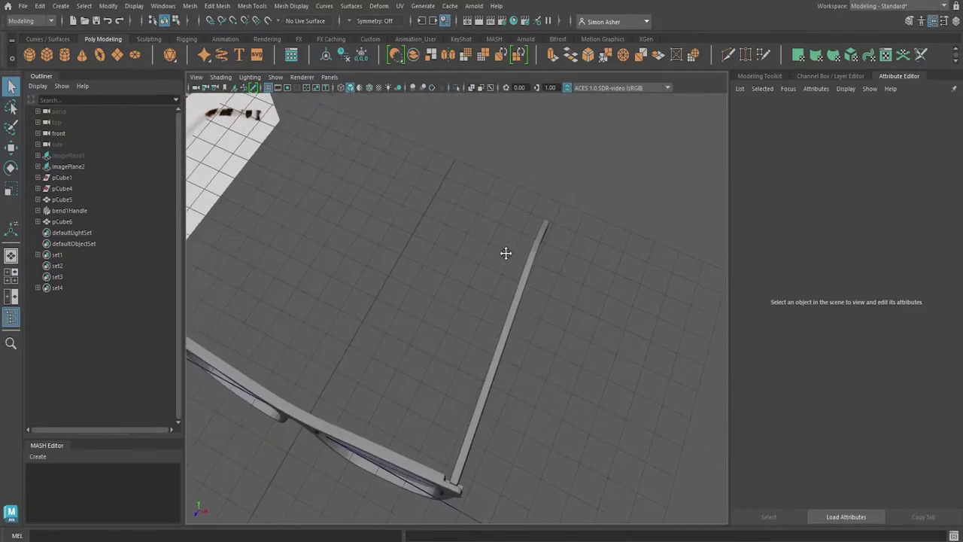
{"action": "right_click_drag", "start_coordinate": [506, 253], "coordinate": [530, 283], "text": "alt"}
{"action": "left_click_drag", "start_coordinate": [535, 284], "coordinate": [550, 250], "text": "alt"}
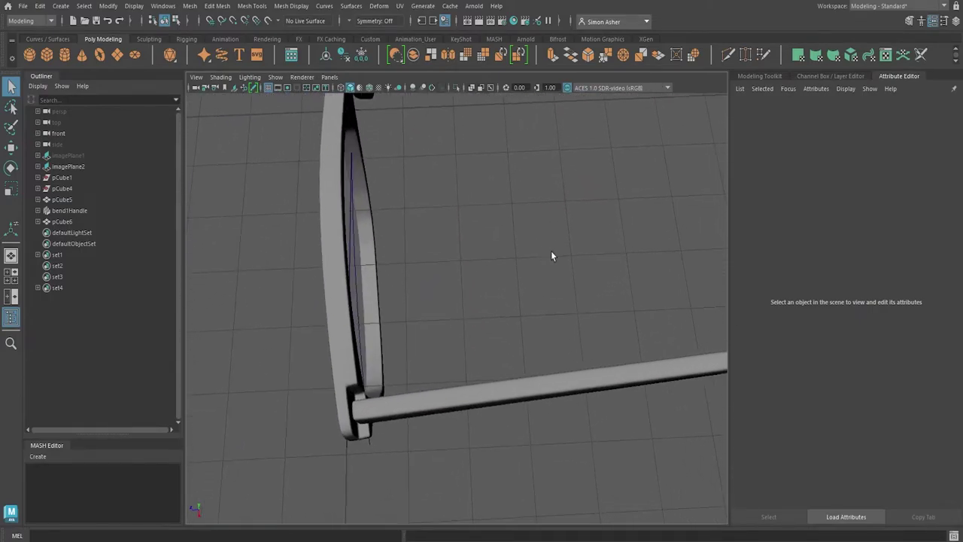
{"action": "left_click", "coordinate": [501, 378]}
{"action": "key", "text": "r"}
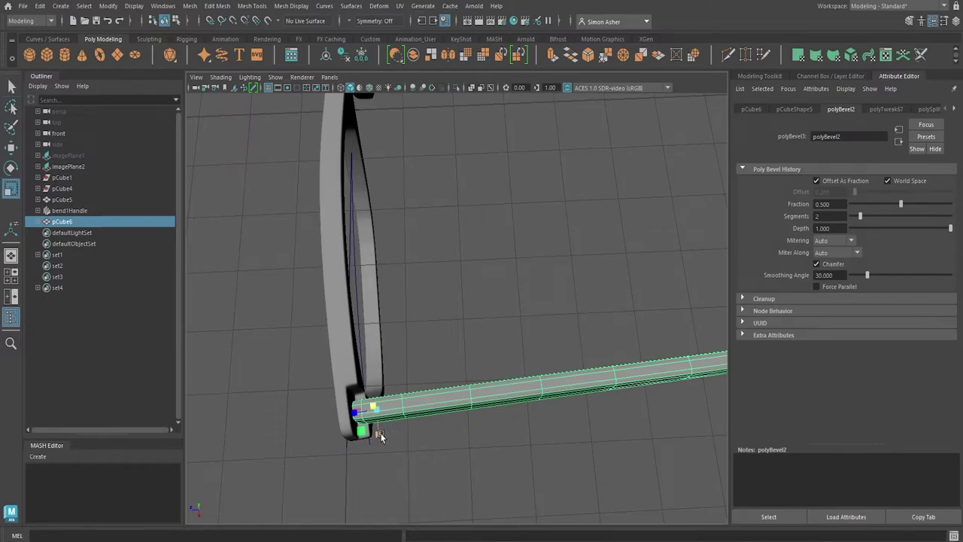
{"action": "left_click_drag", "start_coordinate": [378, 433], "coordinate": [579, 379]}
Examine how the temple meets the front frame's hinge from the front and the side
{"action": "left_click", "coordinate": [397, 459]}
{"action": "scroll", "coordinate": [508, 461], "scroll_direction": "down", "scroll_amount": 5}
{"action": "scroll", "coordinate": [507, 460], "scroll_direction": "down", "scroll_amount": 4}
{"action": "scroll", "coordinate": [444, 350], "scroll_direction": "up", "scroll_amount": 5}
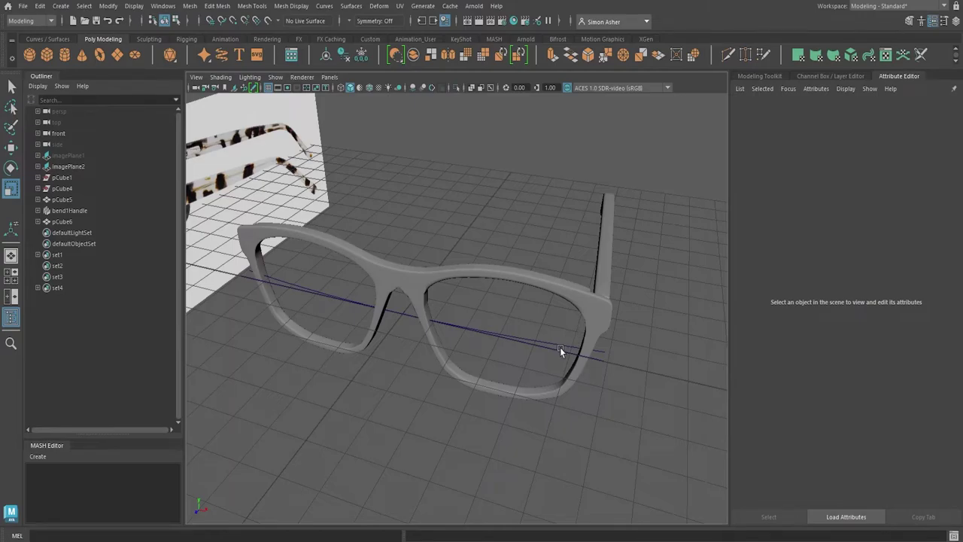
{"action": "left_click_drag", "start_coordinate": [540, 308], "coordinate": [483, 338], "text": "alt"}
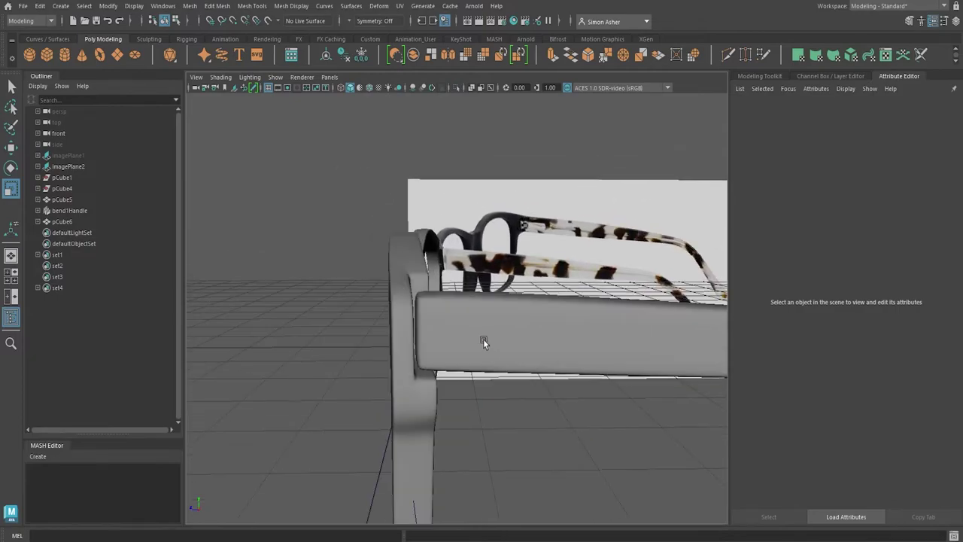
{"action": "left_click", "coordinate": [484, 339]}
{"action": "key", "text": "w"}
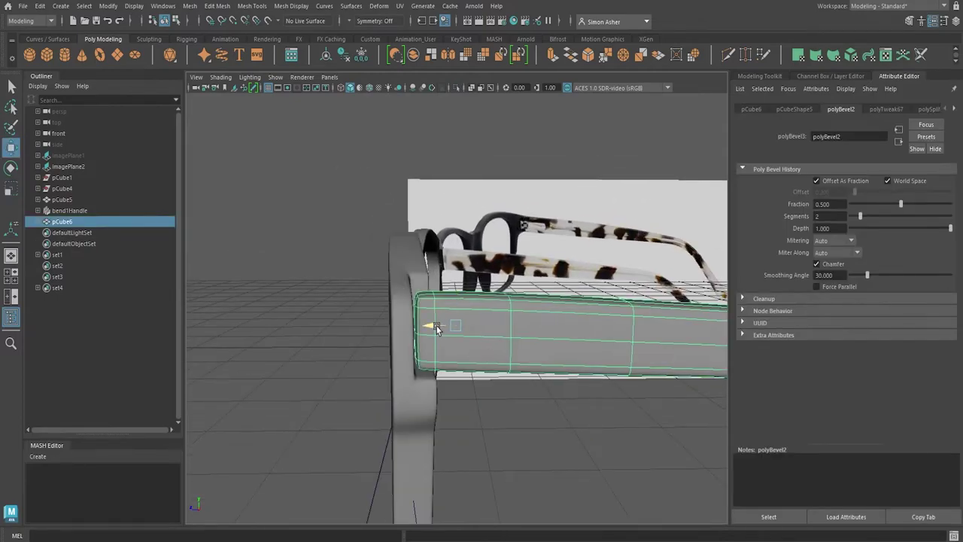
{"action": "left_click", "coordinate": [354, 337]}
{"action": "scroll", "coordinate": [354, 336], "scroll_direction": "down", "scroll_amount": 2}
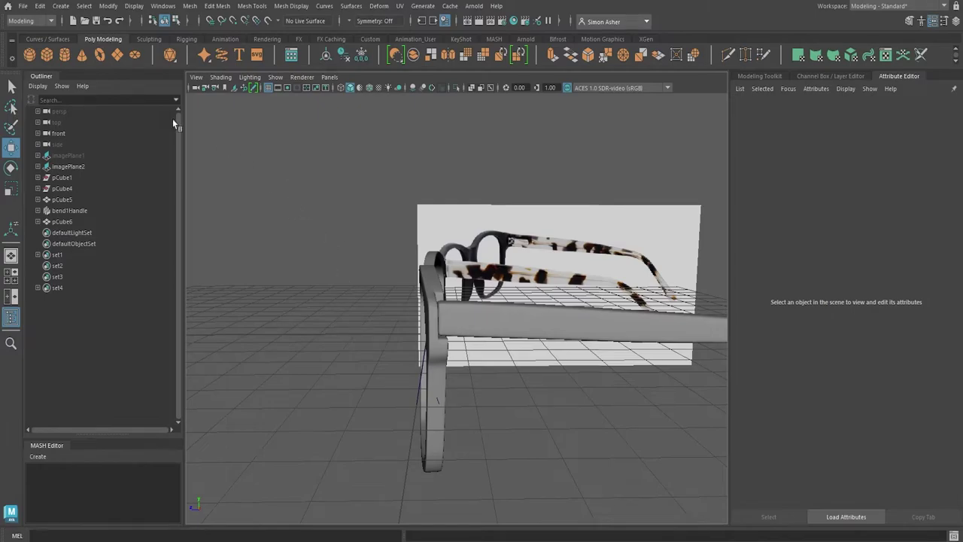
Create a polygon cylinder and, in the top view, move it over the corner where the temple meets the frame
{"action": "left_click", "coordinate": [65, 55]}
{"action": "left_click_drag", "start_coordinate": [374, 315], "coordinate": [383, 308], "text": "alt"}
{"action": "key", "text": "space"}
{"action": "left_click_drag", "start_coordinate": [303, 244], "coordinate": [286, 249]}
{"action": "left_click", "coordinate": [285, 249]}
{"action": "scroll", "coordinate": [328, 287], "scroll_direction": "down", "scroll_amount": 3}
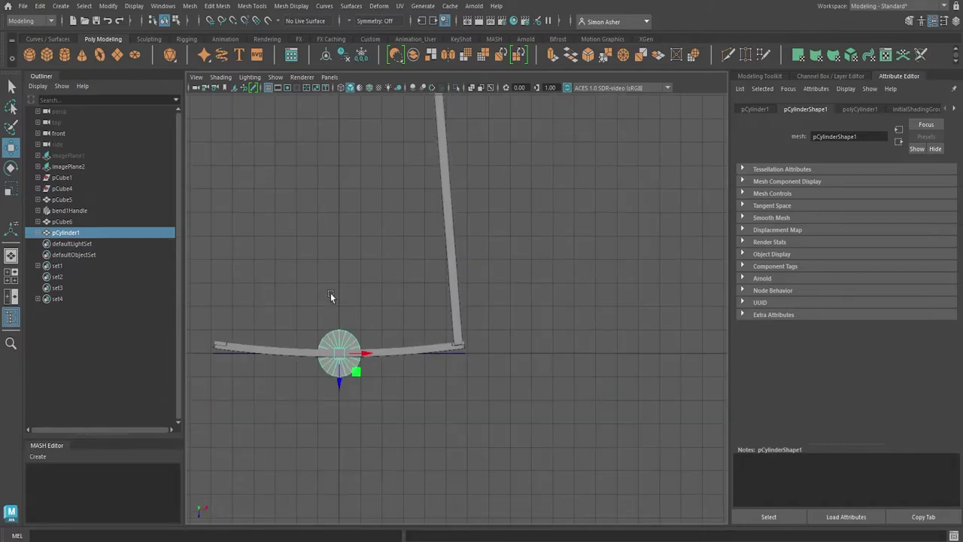
{"action": "left_click_drag", "start_coordinate": [360, 374], "coordinate": [469, 365]}
{"action": "scroll", "coordinate": [478, 359], "scroll_direction": "up", "scroll_amount": 8}
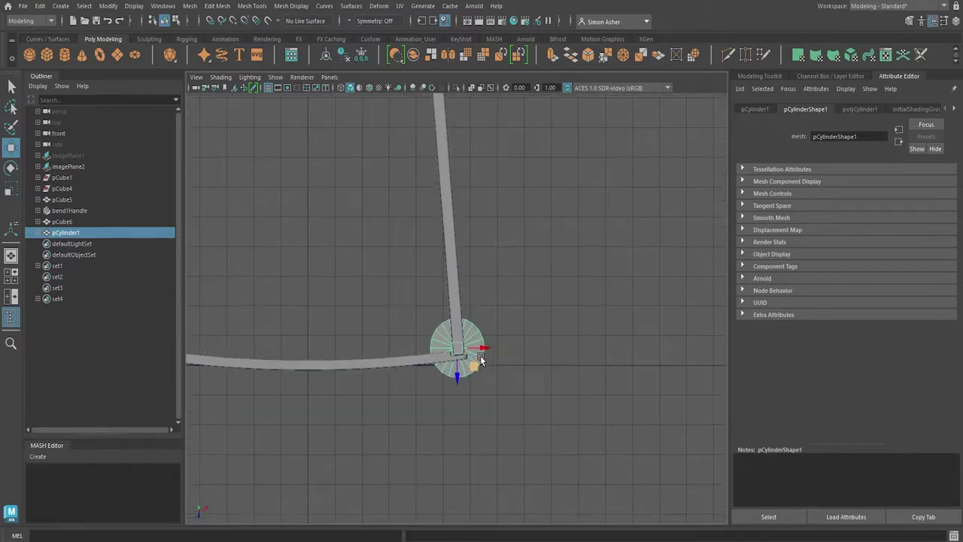
{"action": "middle_click_drag", "start_coordinate": [475, 350], "coordinate": [439, 292], "text": "alt"}
Raise the cylinder above the frame and scale it down uniformly to a small pin narrower than the temple
{"action": "key", "text": "space"}
{"action": "left_click_drag", "start_coordinate": [537, 296], "coordinate": [537, 297]}
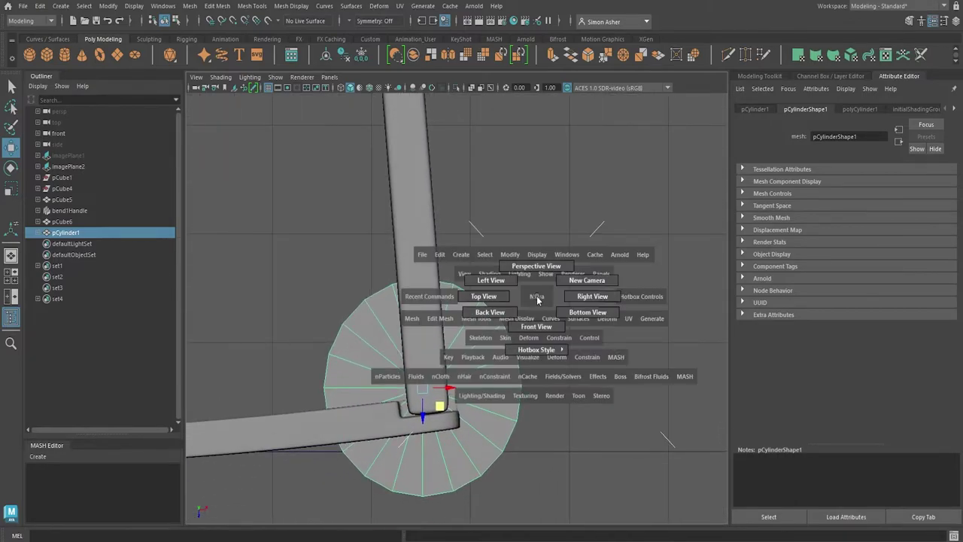
{"action": "left_click", "coordinate": [536, 267]}
{"action": "left_click_drag", "start_coordinate": [461, 372], "coordinate": [500, 237]}
{"action": "key", "text": "r"}
{"action": "middle_click_drag", "start_coordinate": [501, 307], "coordinate": [504, 330], "text": "alt"}
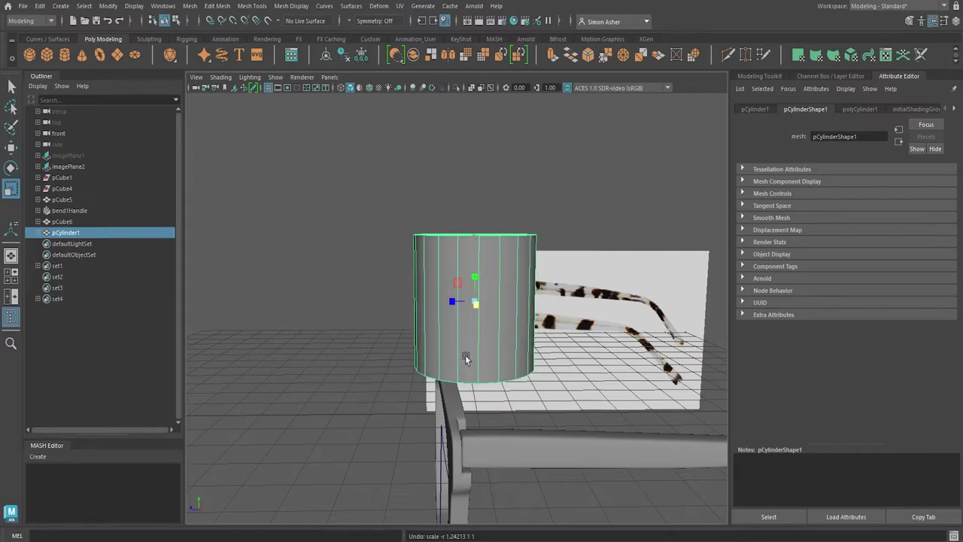
{"action": "left_click_drag", "start_coordinate": [464, 355], "coordinate": [512, 358], "text": "alt"}
{"action": "left_click_drag", "start_coordinate": [594, 325], "coordinate": [516, 361]}
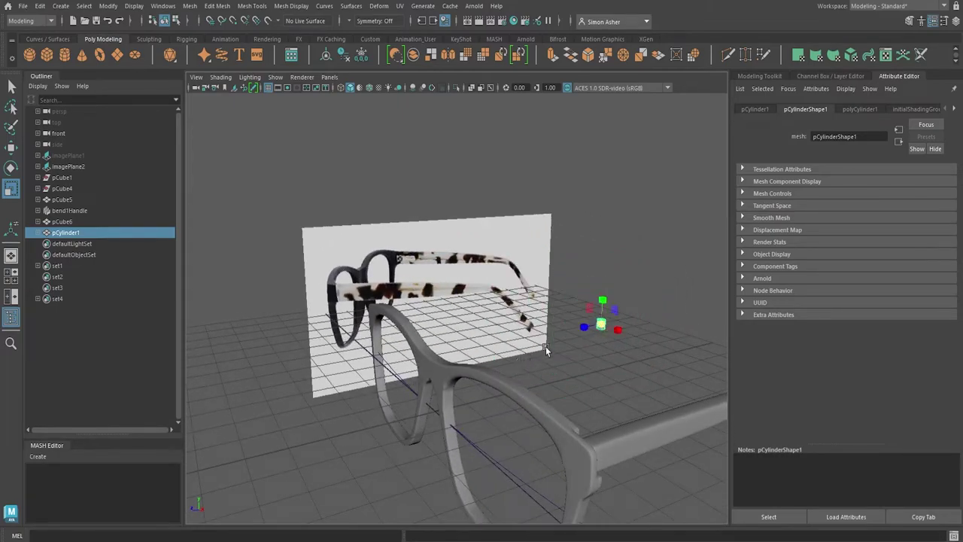
{"action": "key", "text": "space"}
{"action": "left_click_drag", "start_coordinate": [579, 309], "coordinate": [557, 305]}
{"action": "scroll", "coordinate": [470, 397], "scroll_direction": "up", "scroll_amount": 4}
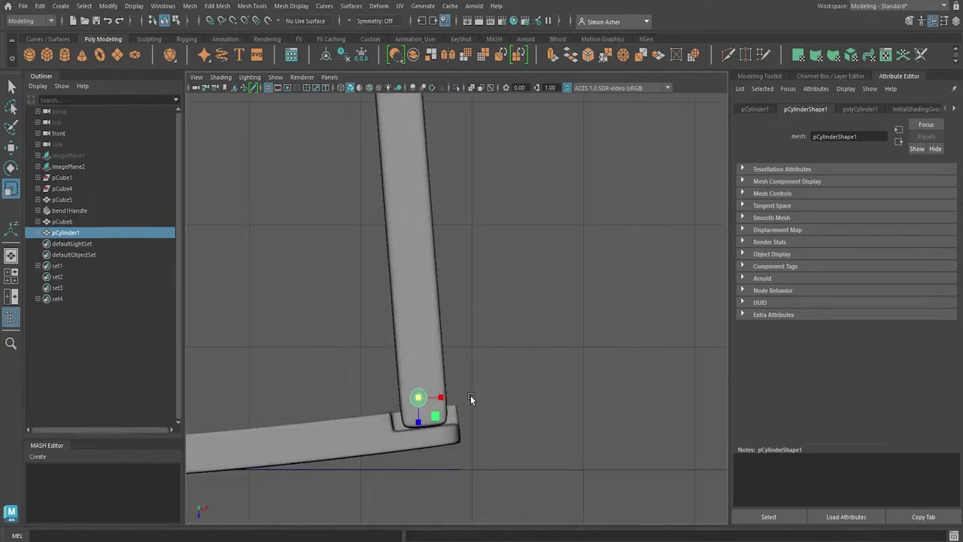
In the top view, scale the hinge pin cylinder down uniformly a little more over the temple's front end
{"action": "middle_click_drag", "start_coordinate": [470, 398], "coordinate": [506, 369], "text": "alt"}
{"action": "scroll", "coordinate": [506, 370], "scroll_direction": "up", "scroll_amount": 1}
{"action": "key", "text": "w"}
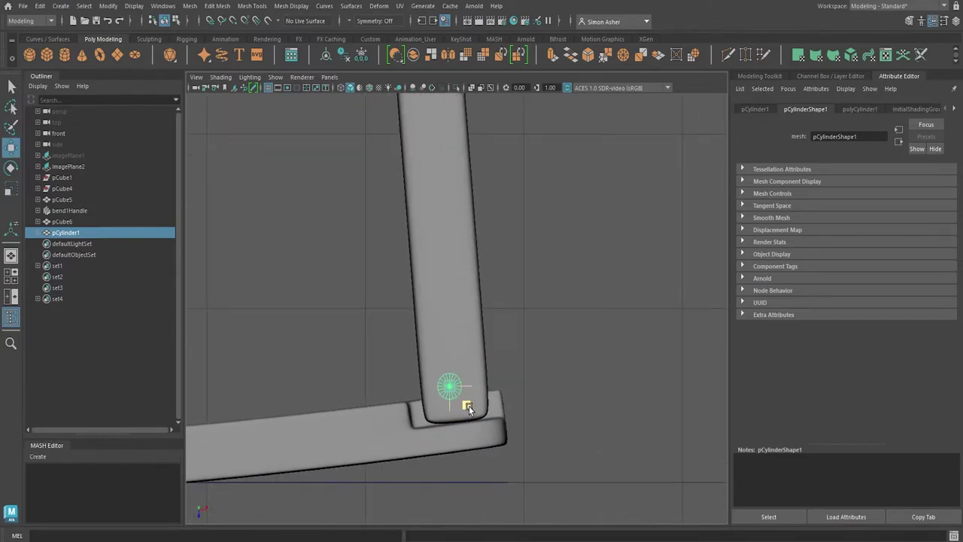
{"action": "scroll", "coordinate": [474, 424], "scroll_direction": "up", "scroll_amount": 1}
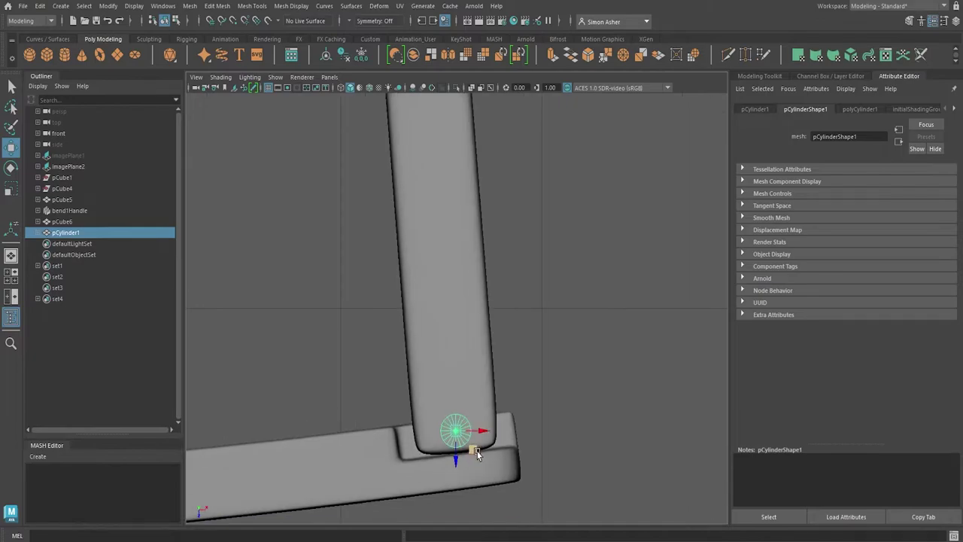
{"action": "key", "text": "r"}
{"action": "middle_click_drag", "start_coordinate": [536, 424], "coordinate": [540, 393], "text": "alt"}
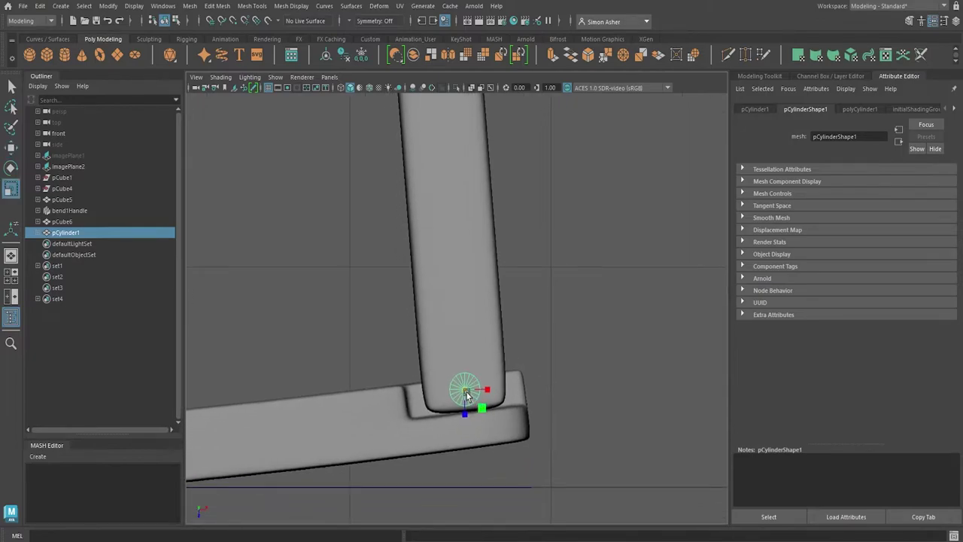
{"action": "left_click_drag", "start_coordinate": [467, 392], "coordinate": [461, 397]}
{"action": "key", "text": "w"}
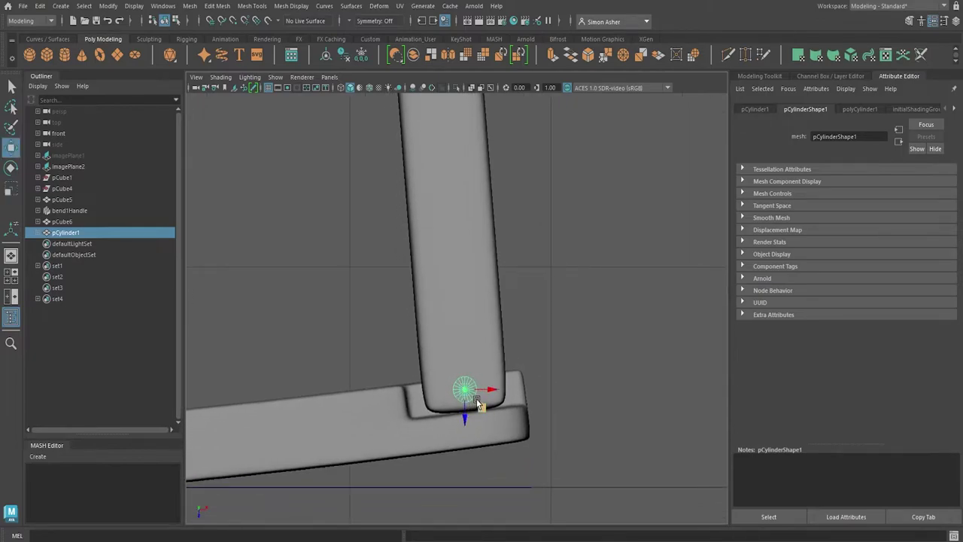
In the perspective view, lower the pin until only its upper rim protrudes from the temple at the hinge
{"action": "key", "text": "space"}
{"action": "left_click_drag", "start_coordinate": [565, 371], "coordinate": [560, 361]}
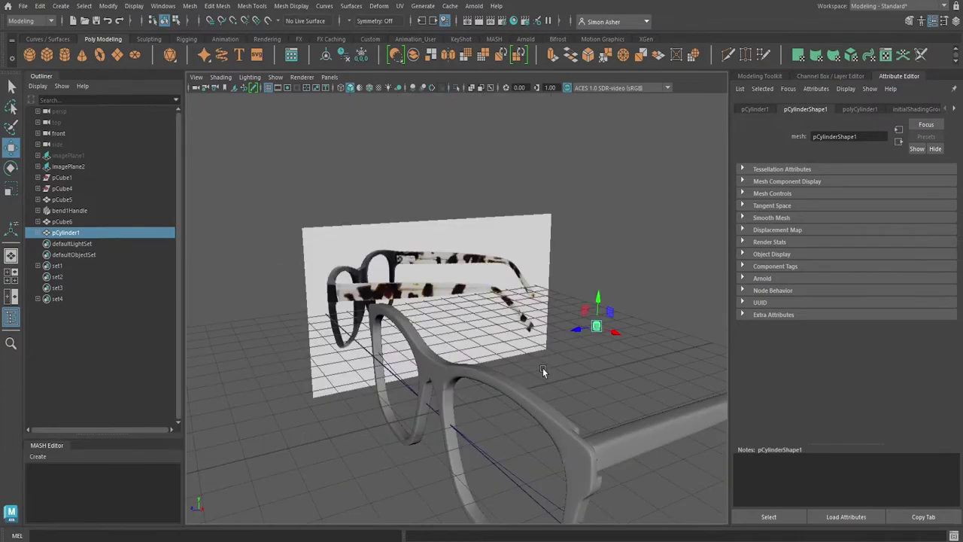
{"action": "scroll", "coordinate": [543, 369], "scroll_direction": "up", "scroll_amount": 3}
{"action": "middle_click_drag", "start_coordinate": [547, 373], "coordinate": [438, 300], "text": "alt"}
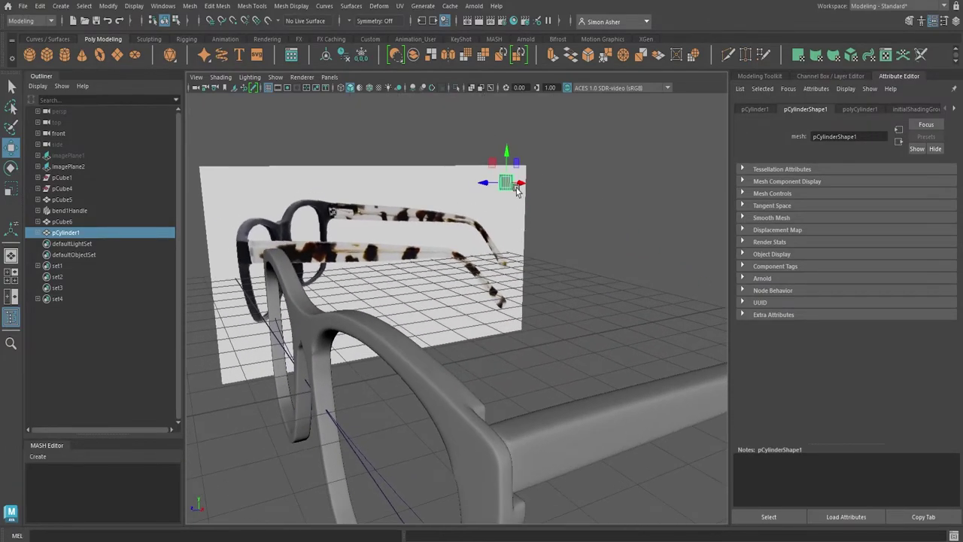
{"action": "left_click_drag", "start_coordinate": [503, 156], "coordinate": [509, 413]}
{"action": "left_click", "coordinate": [527, 377]}
{"action": "left_click_drag", "start_coordinate": [527, 378], "coordinate": [388, 260], "text": "alt"}
In wireframe, move the pin's lower vertices down so it runs through the temple's full height into the frame's hinge, and restore shaded display
{"action": "left_click", "coordinate": [334, 299]}
{"action": "right_click_drag", "start_coordinate": [358, 208], "coordinate": [305, 216]}
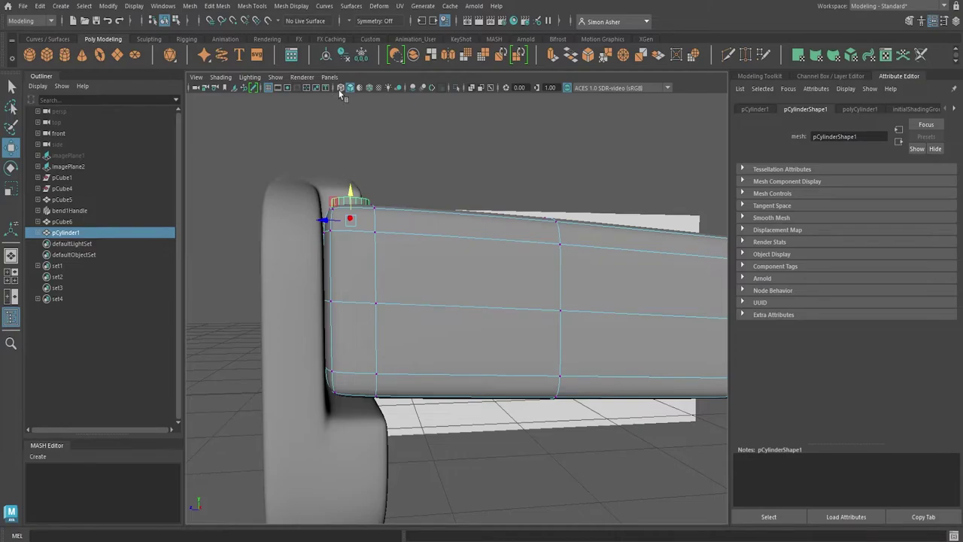
{"action": "key", "text": "alt+x"}
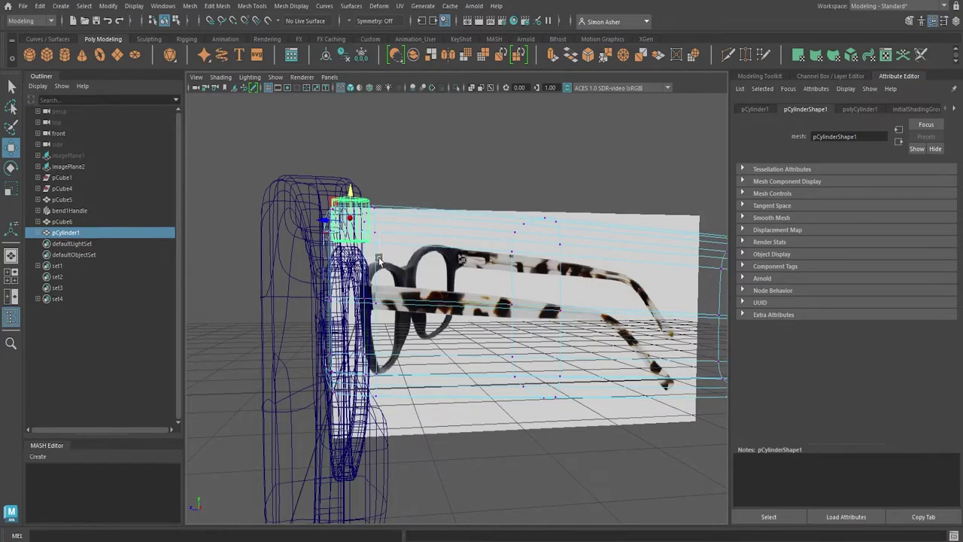
{"action": "left_click", "coordinate": [380, 261]}
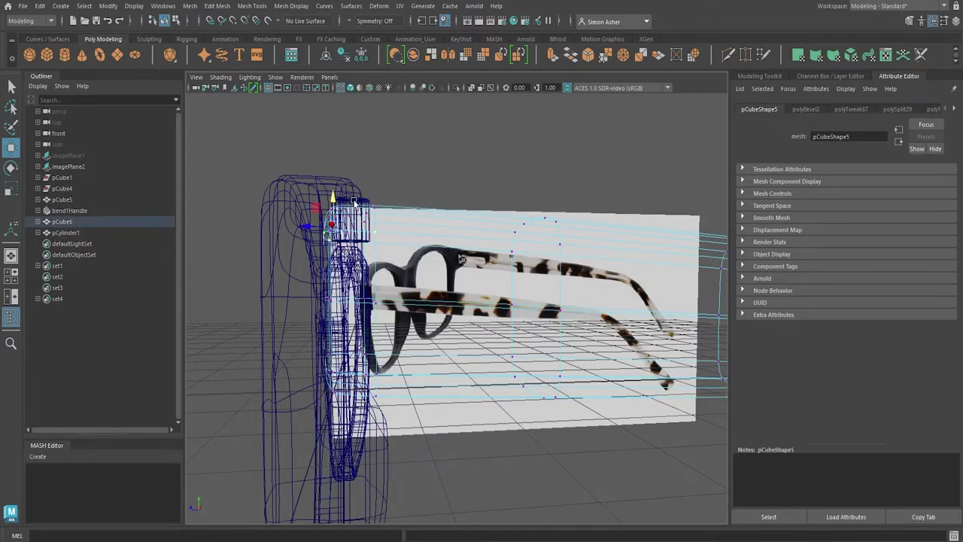
{"action": "right_click_drag", "start_coordinate": [345, 206], "coordinate": [385, 280]}
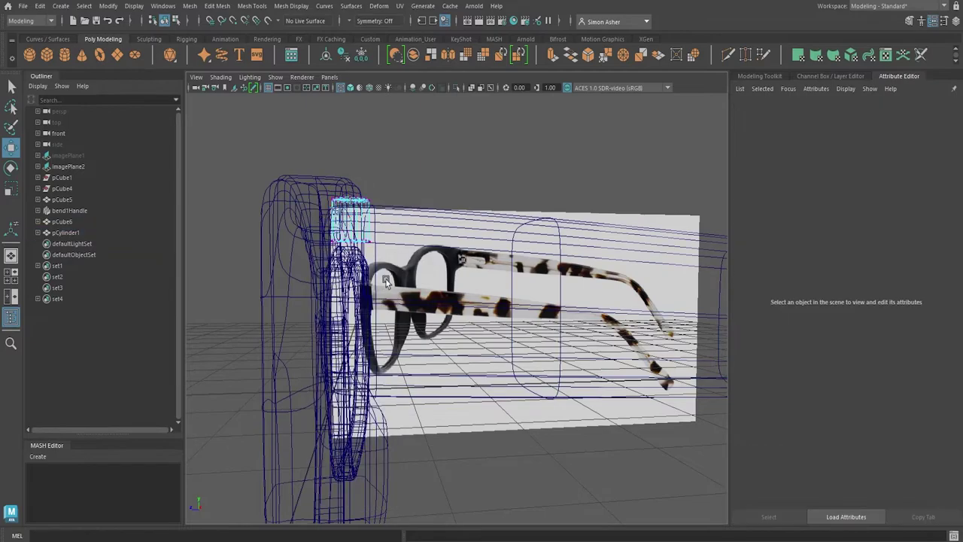
{"action": "left_click", "coordinate": [313, 238]}
{"action": "left_click_drag", "start_coordinate": [358, 215], "coordinate": [353, 380]}
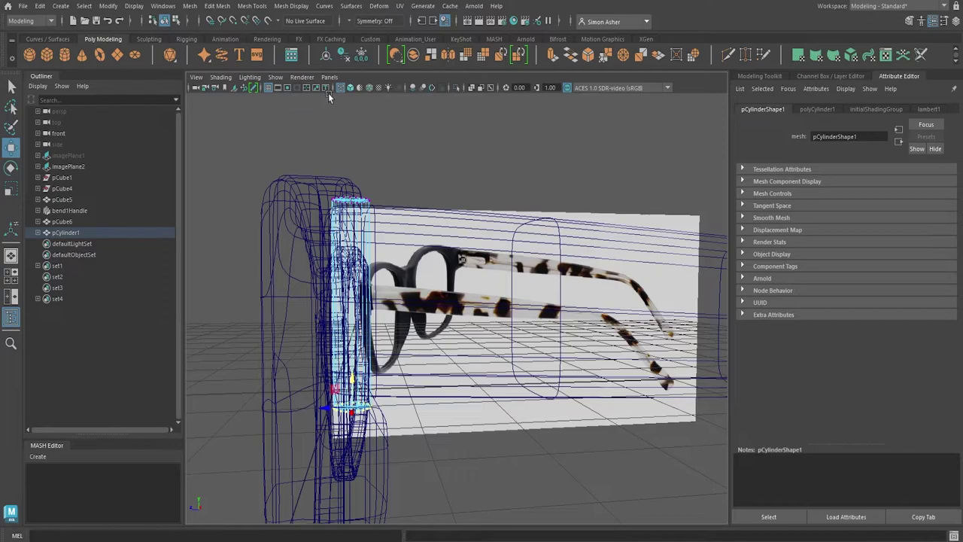
{"action": "left_click", "coordinate": [350, 89]}
{"action": "left_click_drag", "start_coordinate": [400, 269], "coordinate": [402, 248], "text": "alt"}
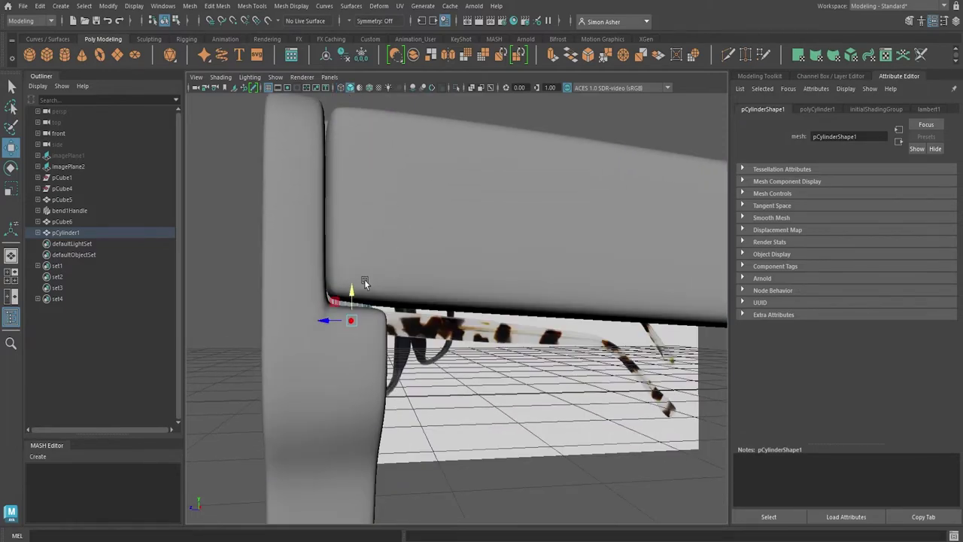
{"action": "left_click", "coordinate": [502, 106]}
{"action": "right_click_drag", "start_coordinate": [511, 118], "coordinate": [525, 116]}
{"action": "left_click_drag", "start_coordinate": [388, 301], "coordinate": [386, 311], "text": "alt"}
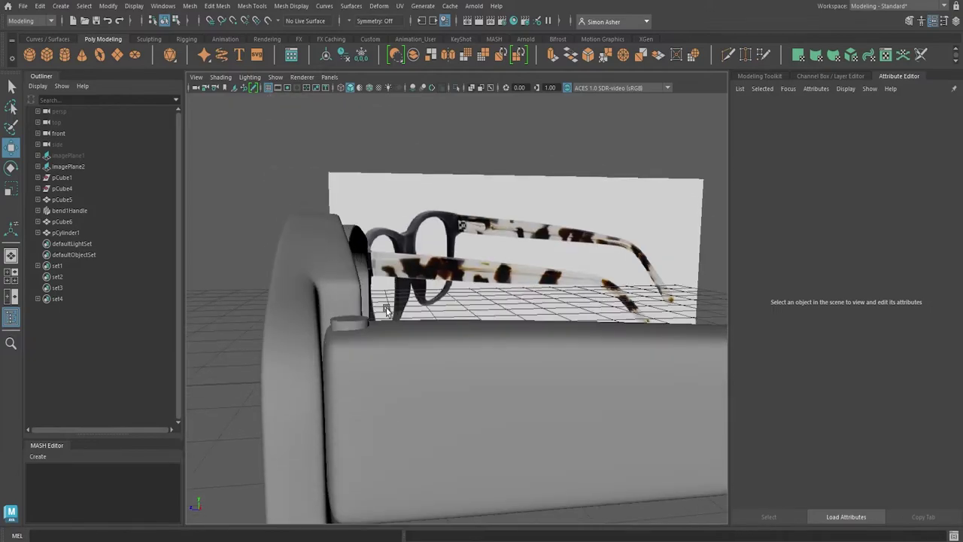
Bevel the pin's upper rim edges with a fraction of 0.24 and 2 segments
{"action": "left_click", "coordinate": [344, 333]}
{"action": "right_click_drag", "start_coordinate": [344, 229], "coordinate": [345, 211]}
{"action": "scroll", "coordinate": [334, 282], "scroll_direction": "up", "scroll_amount": 3}
{"action": "scroll", "coordinate": [333, 289], "scroll_direction": "down", "scroll_amount": 4}
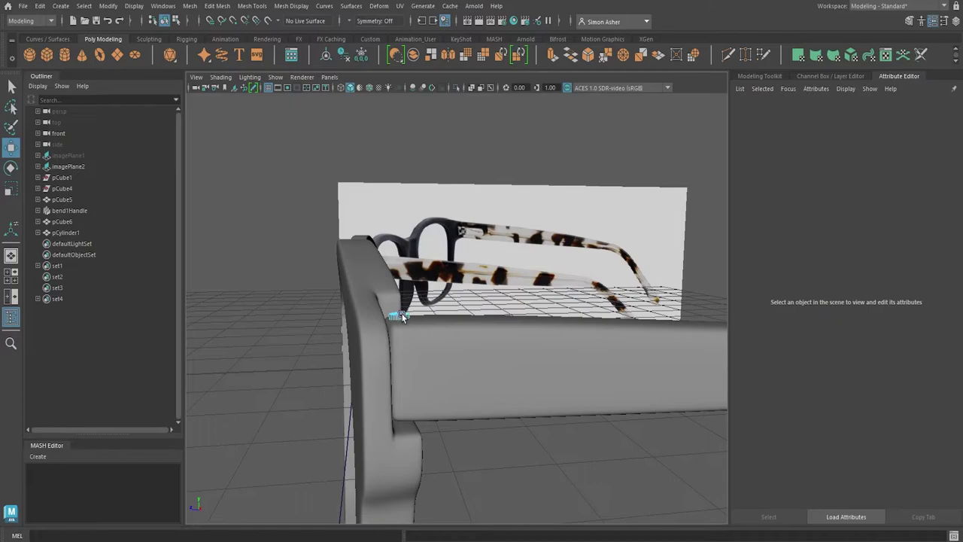
{"action": "left_click", "coordinate": [401, 317]}
{"action": "scroll", "coordinate": [410, 336], "scroll_direction": "up", "scroll_amount": 2}
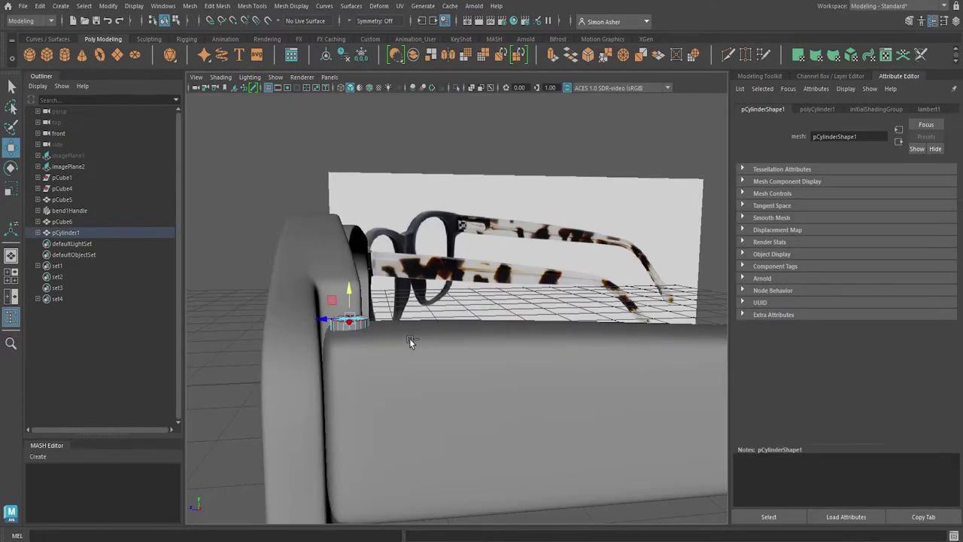
{"action": "key", "text": "ctrl+b"}
{"action": "left_click_drag", "start_coordinate": [545, 166], "coordinate": [539, 159]}
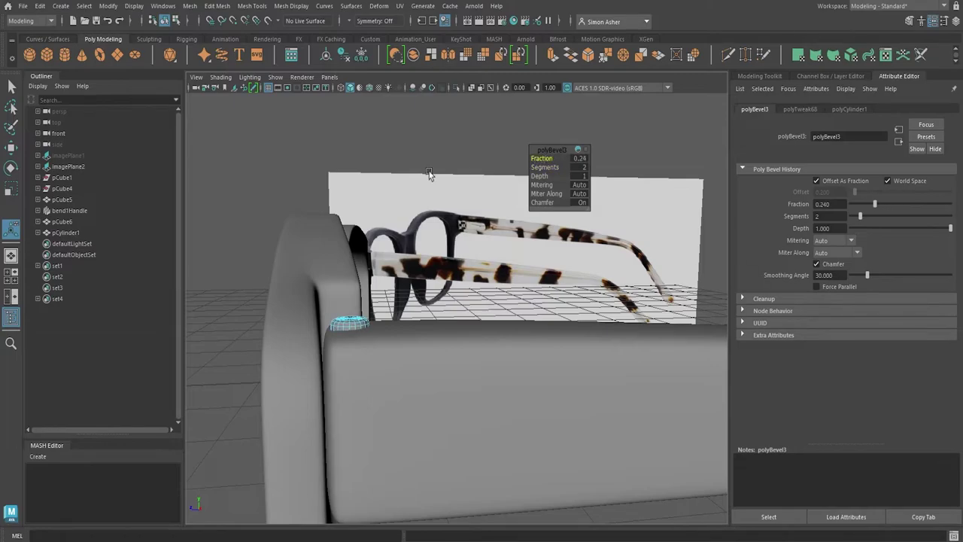
{"action": "right_click_drag", "start_coordinate": [312, 153], "coordinate": [325, 140]}
{"action": "left_click", "coordinate": [325, 141]}
Try to mirror the temple and the hinge pin together across X with the axis position set to Object
{"action": "scroll", "coordinate": [315, 158], "scroll_direction": "down", "scroll_amount": 3}
{"action": "left_click_drag", "start_coordinate": [313, 161], "coordinate": [362, 196], "text": "alt"}
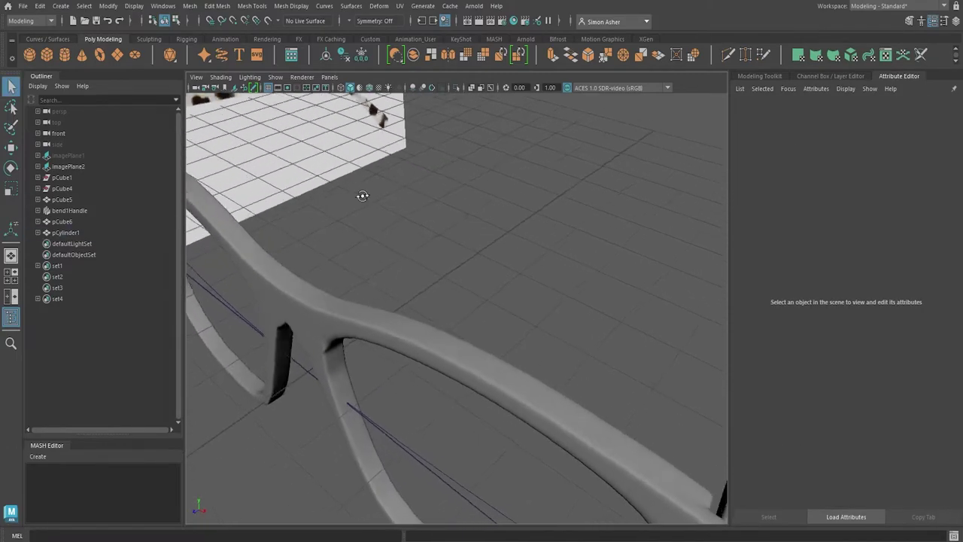
{"action": "right_click_drag", "start_coordinate": [362, 196], "coordinate": [411, 212], "text": "alt"}
{"action": "left_click_drag", "start_coordinate": [423, 226], "coordinate": [438, 240], "text": "alt"}
{"action": "scroll", "coordinate": [428, 236], "scroll_direction": "down", "scroll_amount": 2}
{"action": "scroll", "coordinate": [573, 337], "scroll_direction": "up", "scroll_amount": 2}
{"action": "left_click_drag", "start_coordinate": [574, 336], "coordinate": [555, 347], "text": "alt"}
{"action": "left_click", "coordinate": [565, 371]}
{"action": "scroll", "coordinate": [566, 375], "scroll_direction": "up", "scroll_amount": 2}
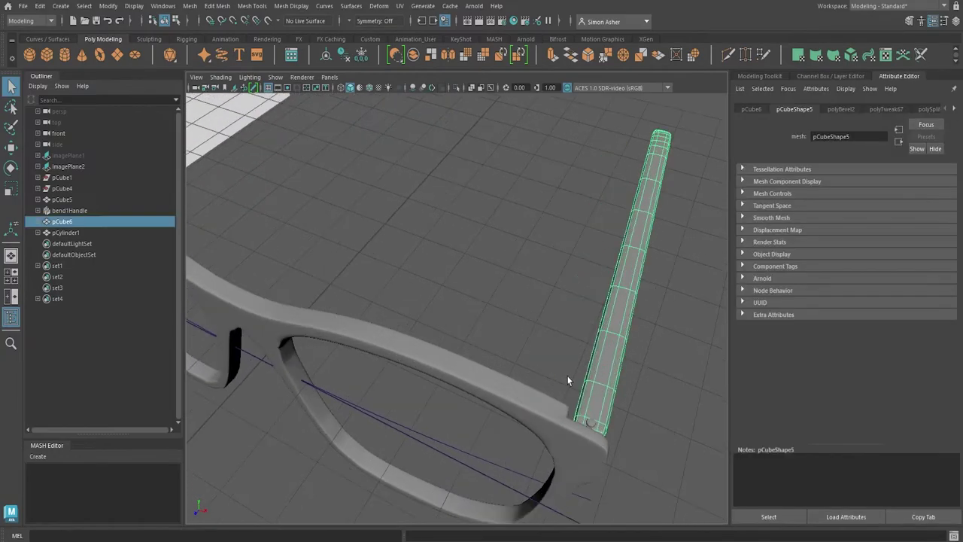
{"action": "left_click", "coordinate": [599, 428], "text": "shift"}
{"action": "left_click_drag", "start_coordinate": [599, 428], "coordinate": [504, 281], "text": "alt"}
{"action": "right_click_drag", "start_coordinate": [480, 243], "coordinate": [560, 365], "text": "shift"}
{"action": "scroll", "coordinate": [543, 361], "scroll_direction": "down", "scroll_amount": 5}
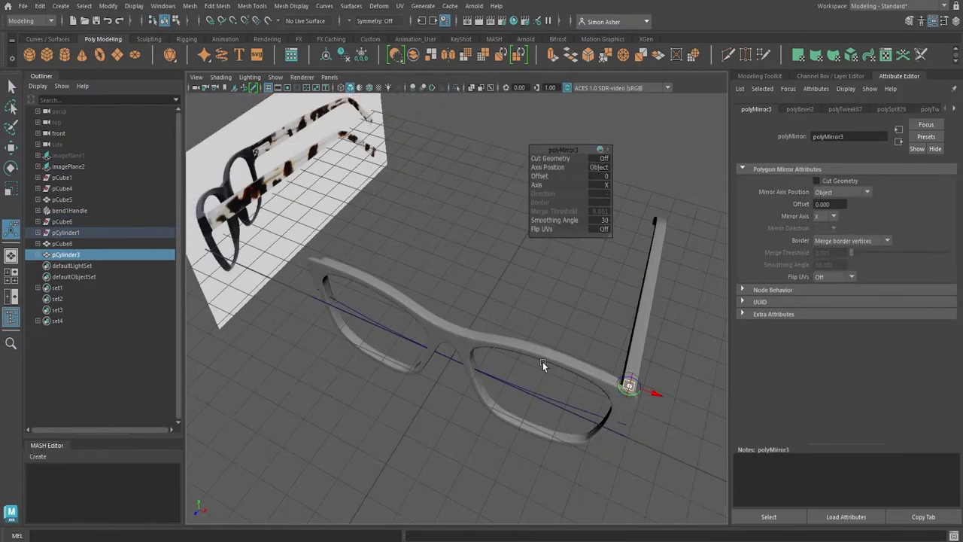
Undo the mirror of the temple and pin
{"action": "key", "text": "ctrl+z"}
{"action": "key", "text": "ctrl+z"}
{"action": "key", "text": "ctrl+z"}
{"action": "key", "text": "ctrl+z"}
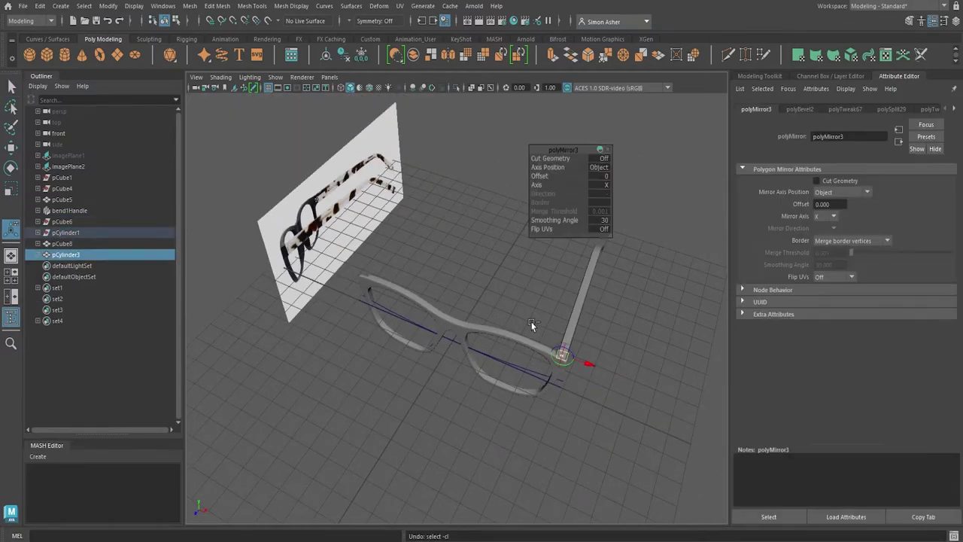
{"action": "scroll", "coordinate": [568, 335], "scroll_direction": "up", "scroll_amount": 3}
{"action": "middle_click_drag", "start_coordinate": [568, 335], "coordinate": [483, 333], "text": "alt"}
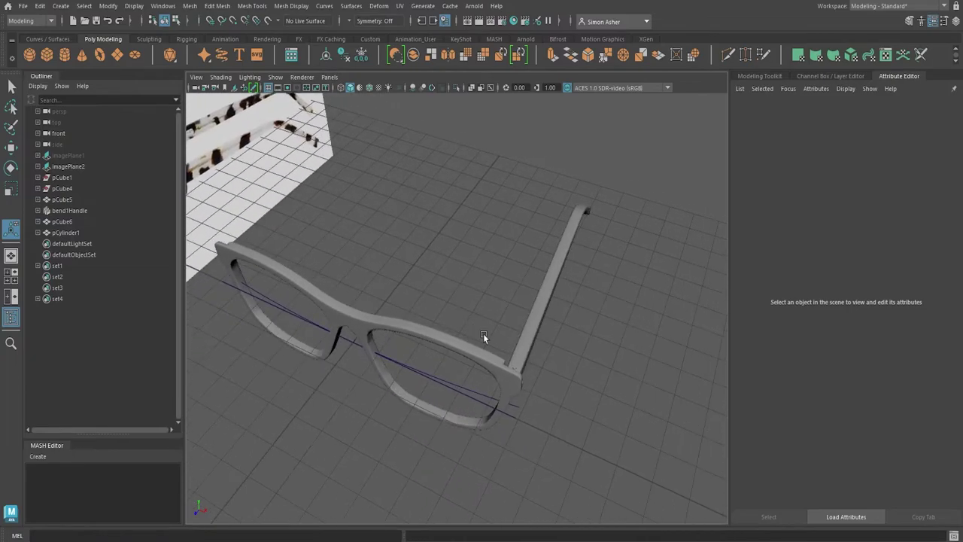
Mirror the temple and pin together on the X axis, setting the temple mirror's axis position to World
{"action": "scroll", "coordinate": [485, 335], "scroll_direction": "up", "scroll_amount": 5}
{"action": "left_click", "coordinate": [601, 429]}
{"action": "left_click", "coordinate": [588, 442], "text": "shift"}
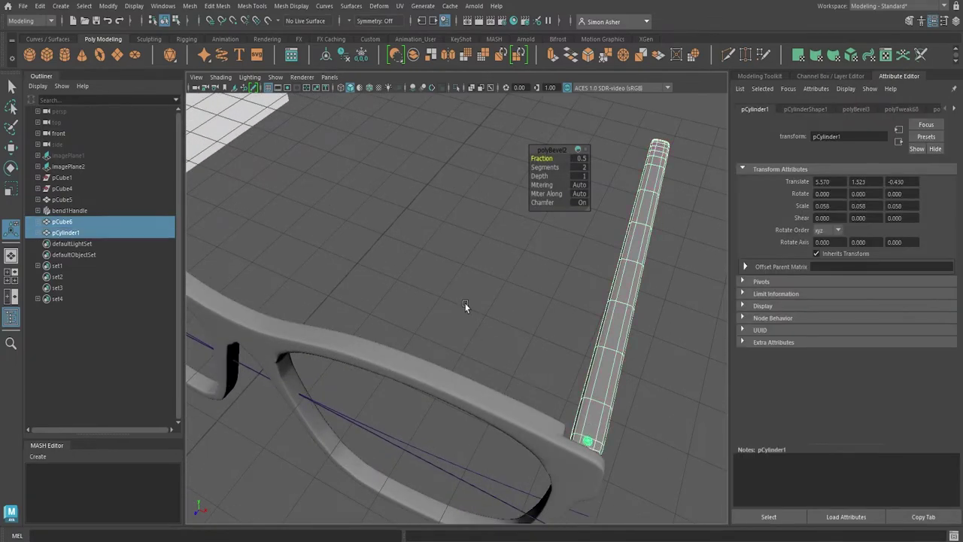
{"action": "right_click_drag", "start_coordinate": [459, 300], "coordinate": [489, 364], "text": "shift"}
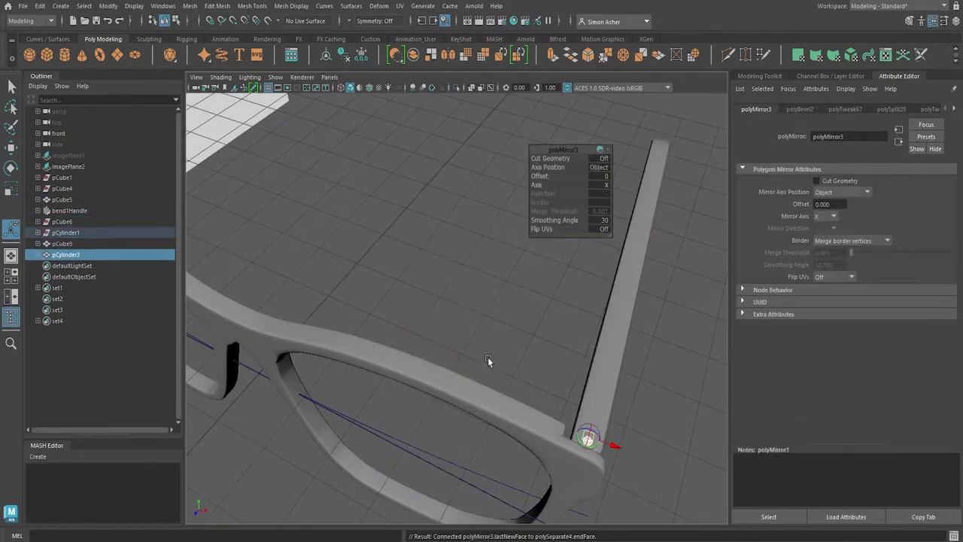
{"action": "left_click", "coordinate": [600, 170]}
{"action": "left_click", "coordinate": [624, 196]}
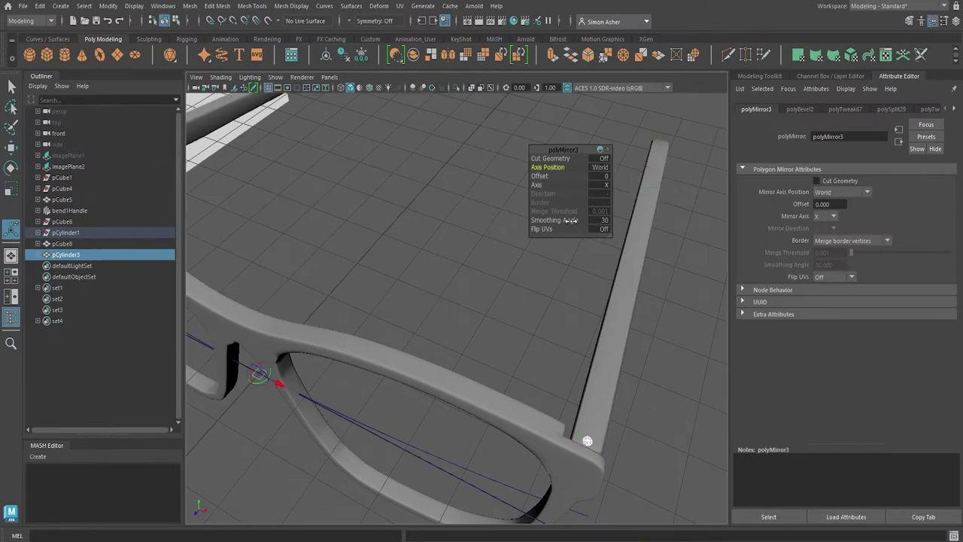
{"action": "scroll", "coordinate": [426, 245], "scroll_direction": "down", "scroll_amount": 7}
{"action": "left_click_drag", "start_coordinate": [425, 246], "coordinate": [378, 316], "text": "alt"}
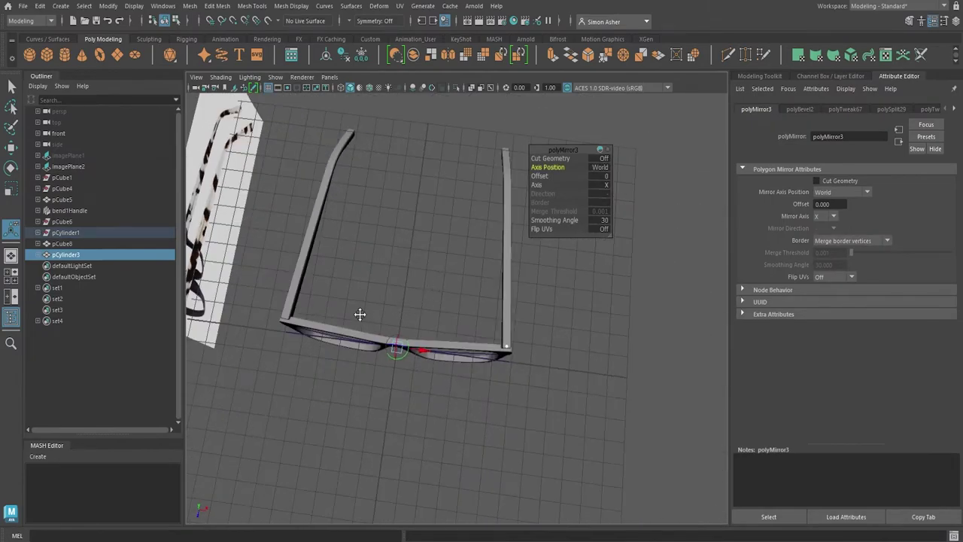
Mirror the hinge pin separately across X with the axis position set to World, and check both hinge corners
{"action": "scroll", "coordinate": [414, 321], "scroll_direction": "up", "scroll_amount": 5}
{"action": "left_click", "coordinate": [407, 320]}
{"action": "middle_click_drag", "start_coordinate": [465, 309], "coordinate": [268, 286], "text": "alt"}
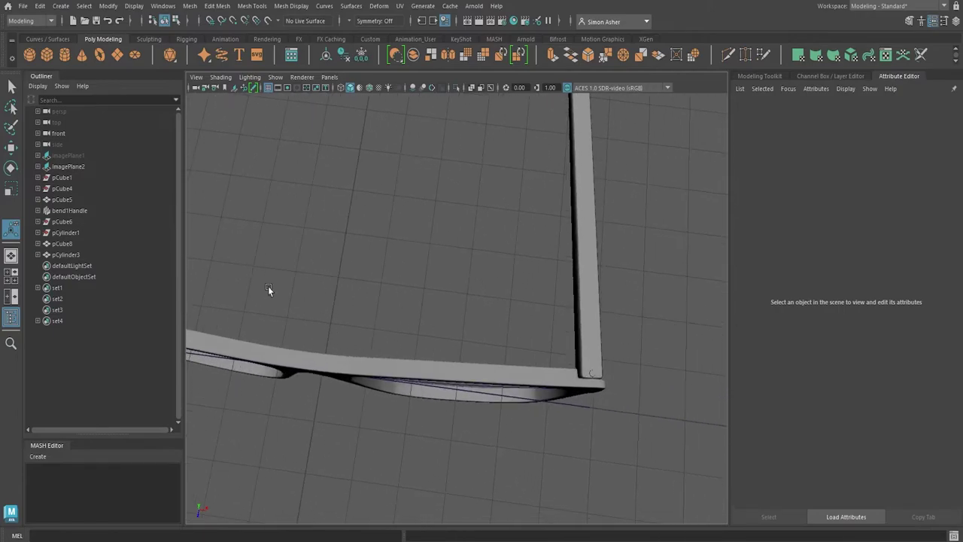
{"action": "left_click", "coordinate": [592, 370]}
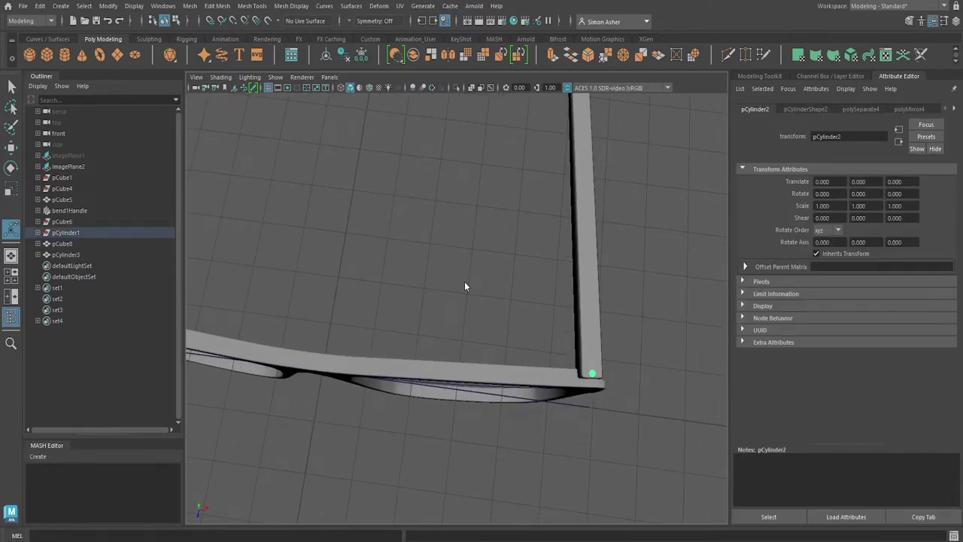
{"action": "right_click_drag", "start_coordinate": [464, 281], "coordinate": [491, 365], "text": "shift"}
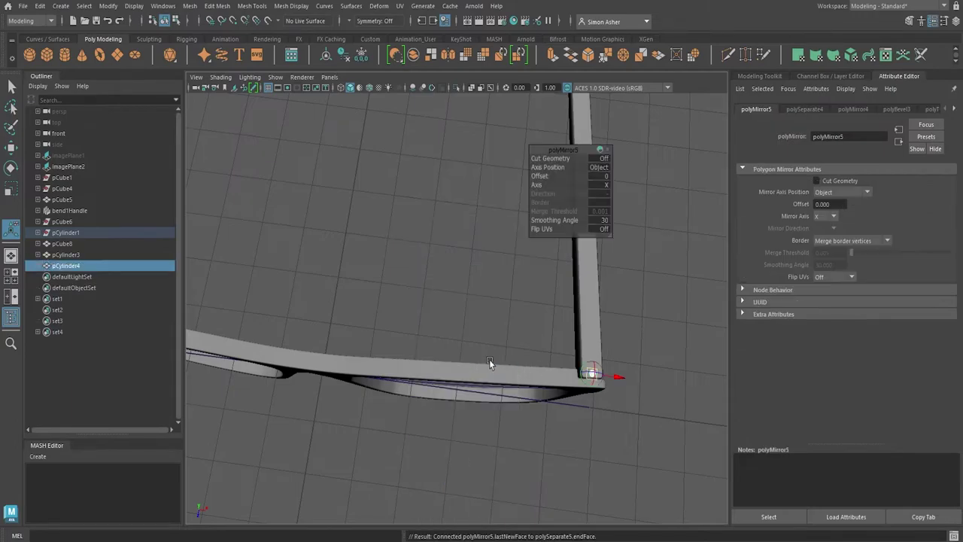
{"action": "left_click", "coordinate": [598, 167]}
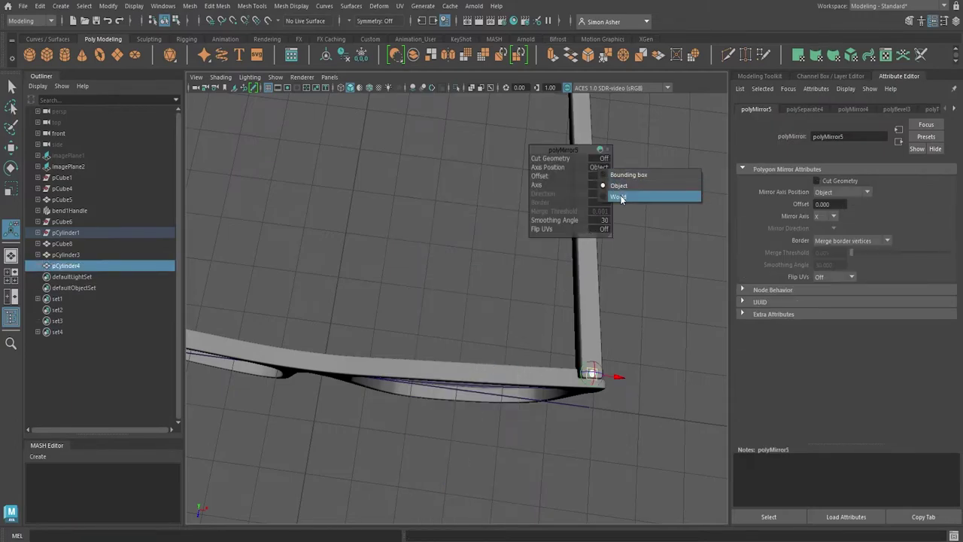
{"action": "left_click", "coordinate": [622, 197]}
{"action": "key", "text": "f"}
{"action": "left_click", "coordinate": [442, 238]}
{"action": "left_click_drag", "start_coordinate": [442, 239], "coordinate": [436, 288], "text": "alt"}
{"action": "scroll", "coordinate": [382, 329], "scroll_direction": "up", "scroll_amount": 8}
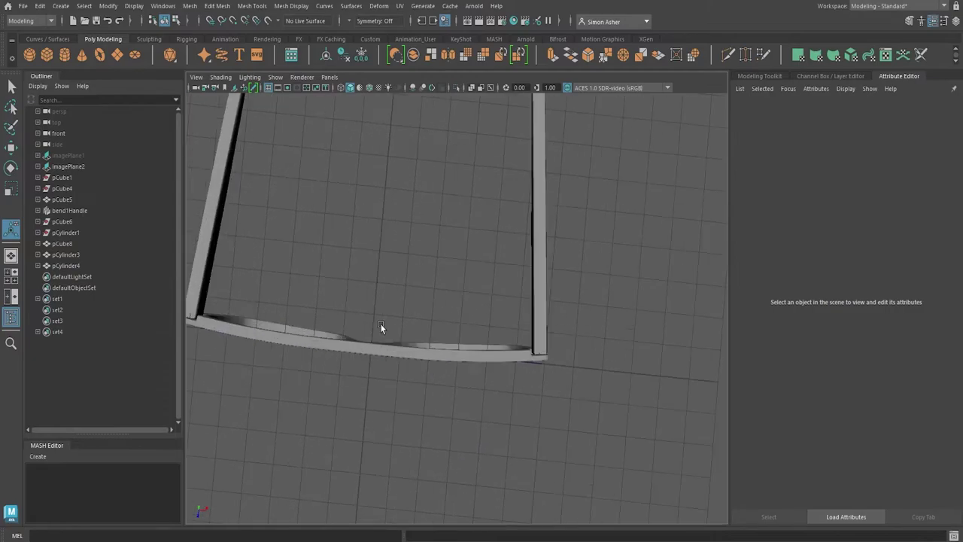
{"action": "middle_click_drag", "start_coordinate": [407, 319], "coordinate": [667, 285], "text": "alt"}
{"action": "scroll", "coordinate": [584, 340], "scroll_direction": "down", "scroll_amount": 6}
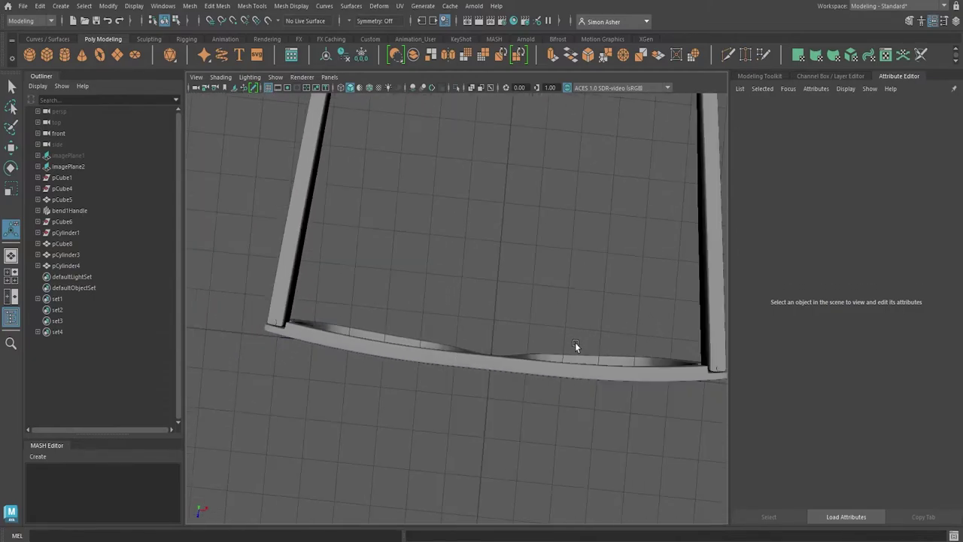
Hide the side reference image plane and switch to the front view of the glasses
{"action": "left_click_drag", "start_coordinate": [576, 344], "coordinate": [577, 273], "text": "alt"}
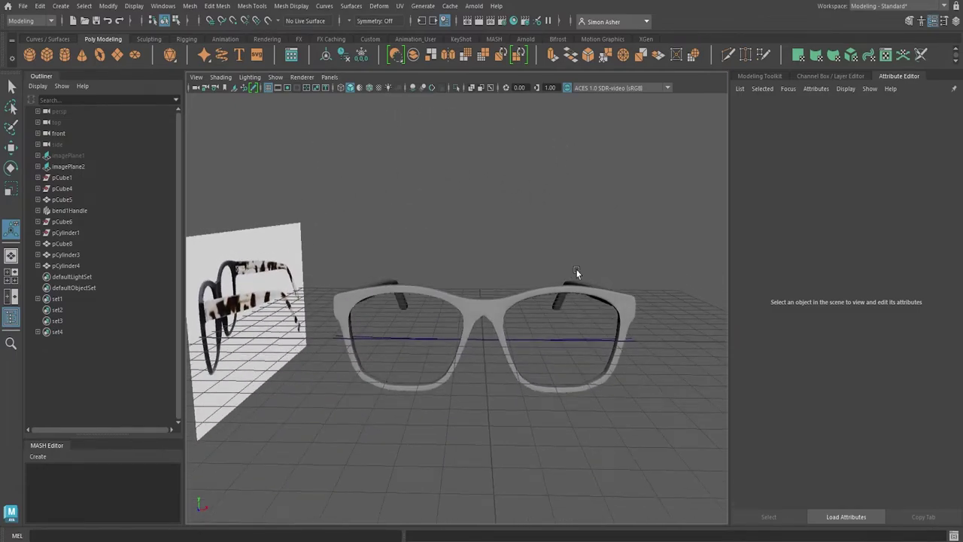
{"action": "left_click", "coordinate": [286, 265]}
{"action": "key", "text": "ctrl+h"}
{"action": "left_click", "coordinate": [411, 230]}
{"action": "key", "text": "space"}
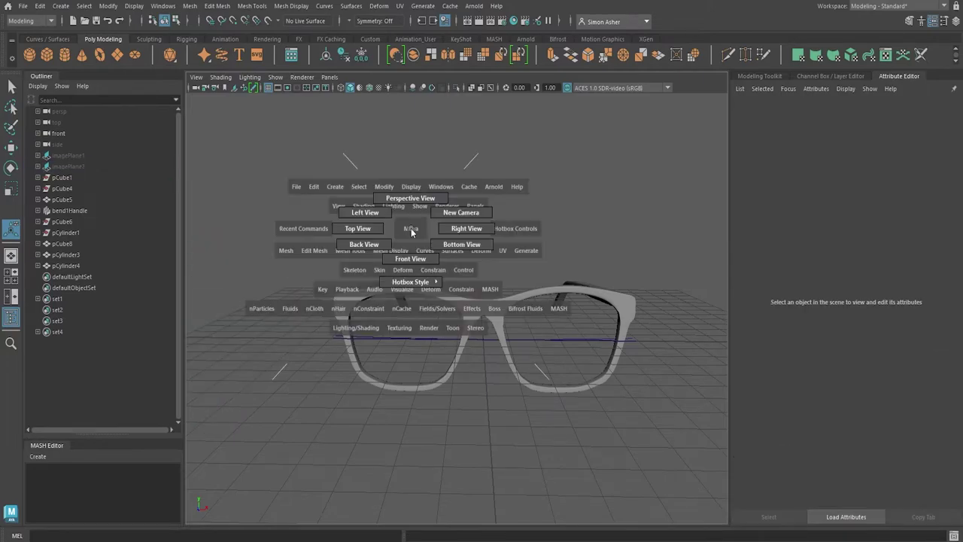
{"action": "left_click_drag", "start_coordinate": [411, 242], "coordinate": [408, 243]}
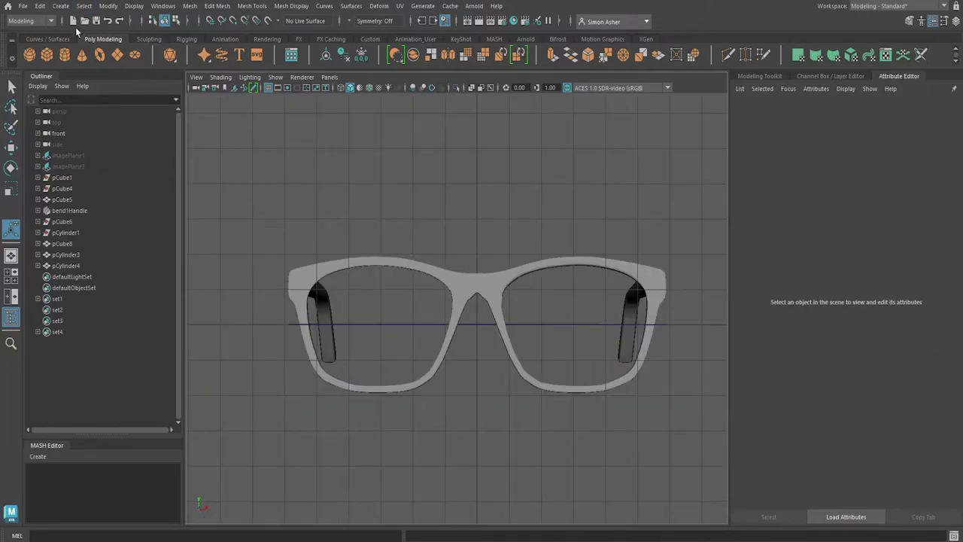
Create a polygon cube and move it into the middle of the left lens opening in the front view
{"action": "left_click", "coordinate": [46, 59]}
{"action": "middle_click_drag", "start_coordinate": [342, 191], "coordinate": [424, 191], "text": "alt"}
{"action": "scroll", "coordinate": [505, 316], "scroll_direction": "up", "scroll_amount": 1}
{"action": "key", "text": "w"}
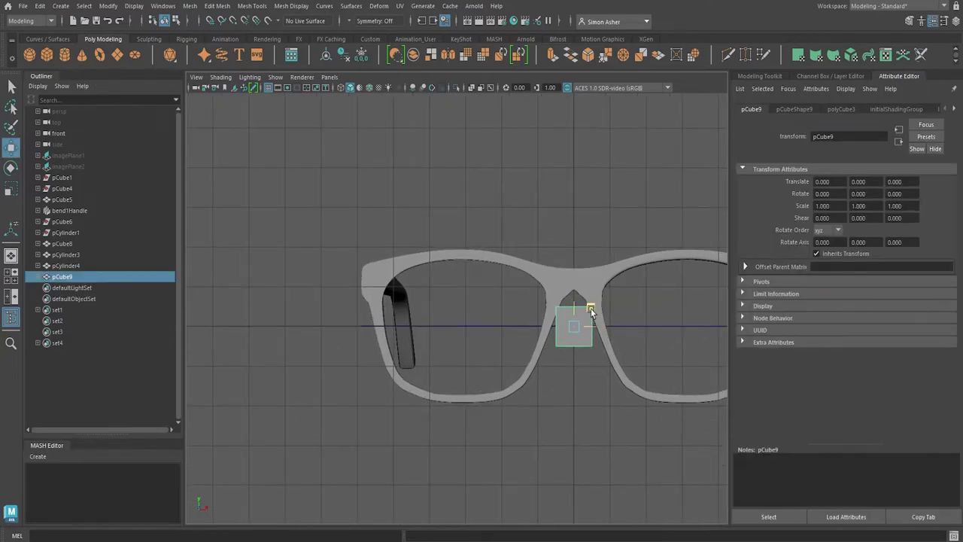
{"action": "left_click_drag", "start_coordinate": [591, 311], "coordinate": [477, 305]}
{"action": "scroll", "coordinate": [482, 324], "scroll_direction": "up", "scroll_amount": 5}
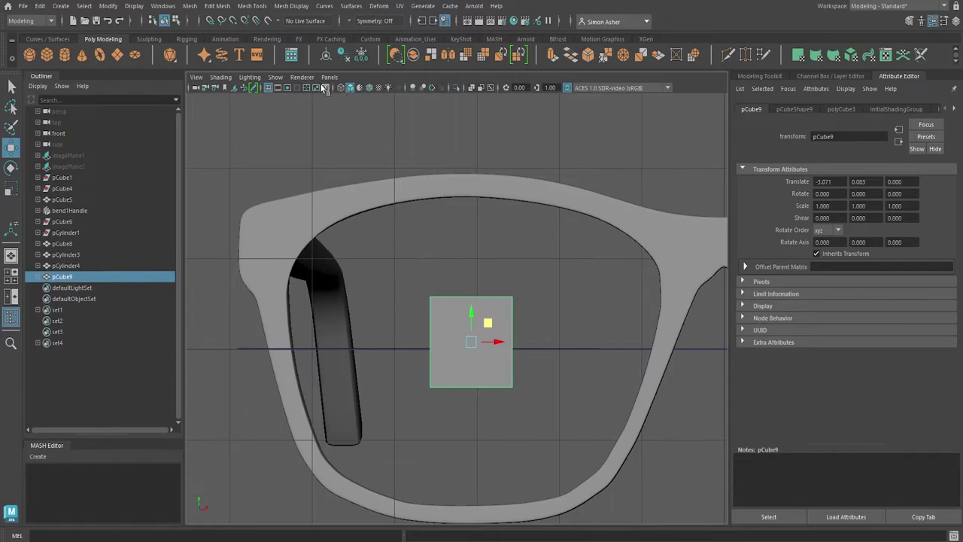
Turn on X-Ray shading and move the cube's four corner vertex pairs out to the corners of the left lens opening
{"action": "left_click", "coordinate": [220, 76]}
{"action": "left_click", "coordinate": [271, 187]}
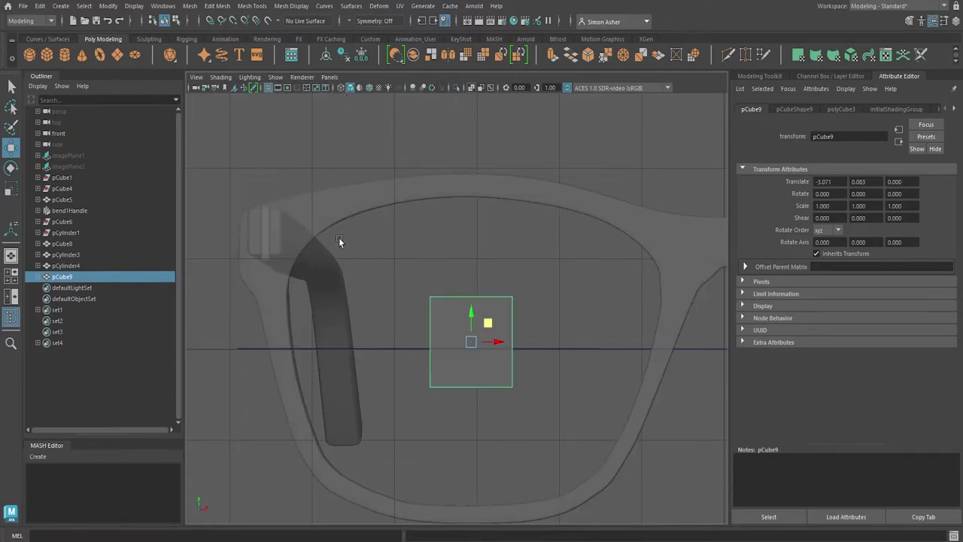
{"action": "right_click_drag", "start_coordinate": [458, 316], "coordinate": [391, 246]}
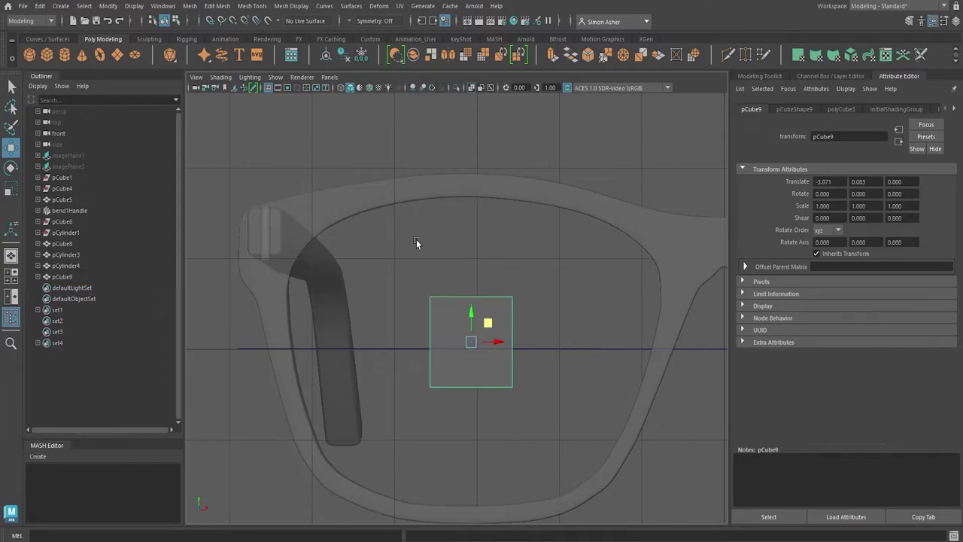
{"action": "left_click_drag", "start_coordinate": [400, 265], "coordinate": [331, 225]}
{"action": "left_click_drag", "start_coordinate": [544, 311], "coordinate": [660, 231]}
{"action": "left_click_drag", "start_coordinate": [494, 366], "coordinate": [600, 453]}
{"action": "left_click_drag", "start_coordinate": [398, 362], "coordinate": [457, 406]}
{"action": "left_click_drag", "start_coordinate": [445, 370], "coordinate": [350, 462]}
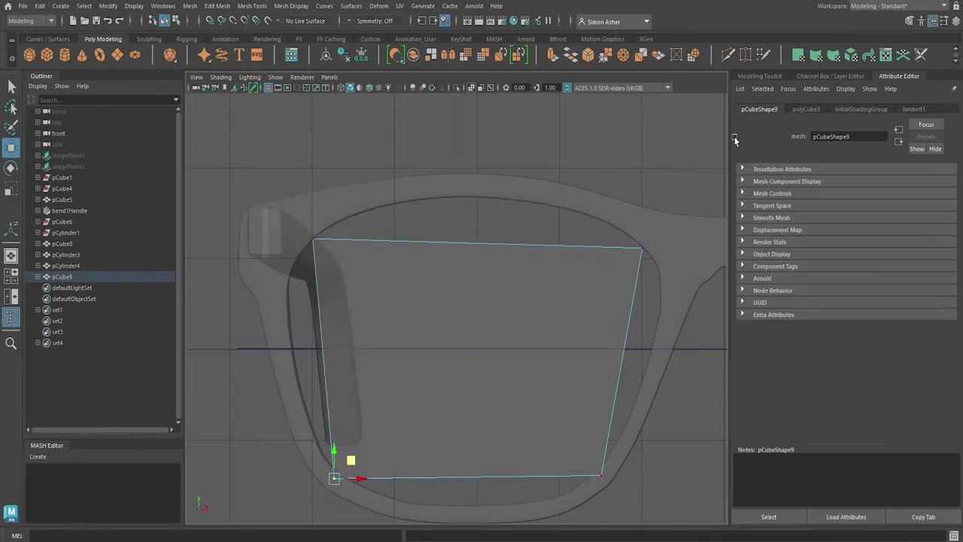
Cut three vertical and three horizontal edge loops through the lens block with Multi-Cut, dividing it into an even four-by-four grid
{"action": "left_click", "coordinate": [768, 77]}
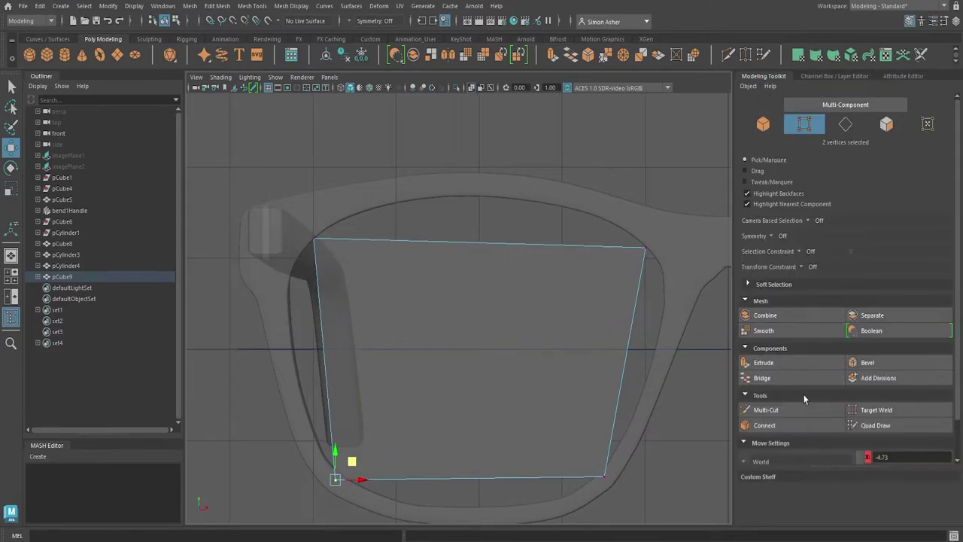
{"action": "left_click", "coordinate": [766, 409]}
{"action": "left_click", "coordinate": [479, 339], "text": "ctrl"}
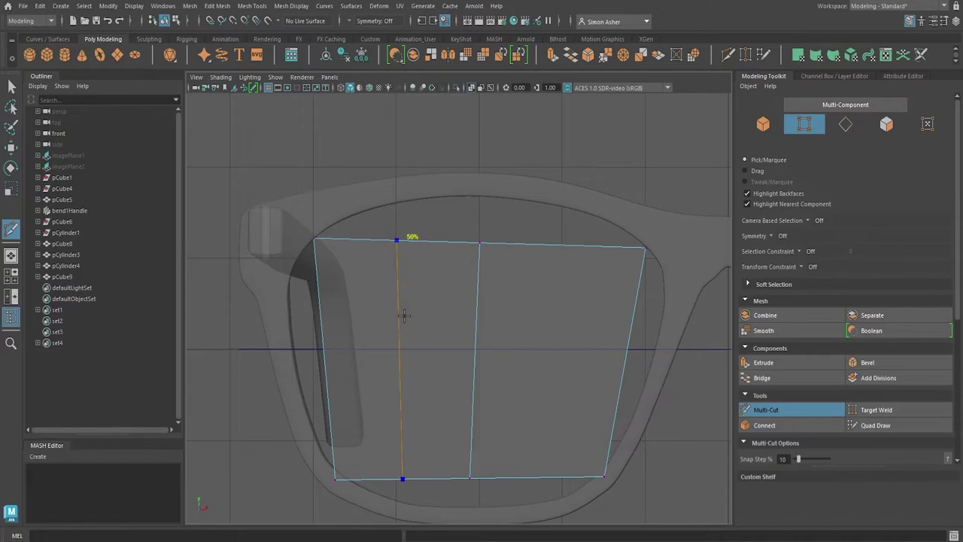
{"action": "middle_click", "coordinate": [404, 315], "text": "ctrl"}
{"action": "middle_click", "coordinate": [554, 328], "text": "ctrl"}
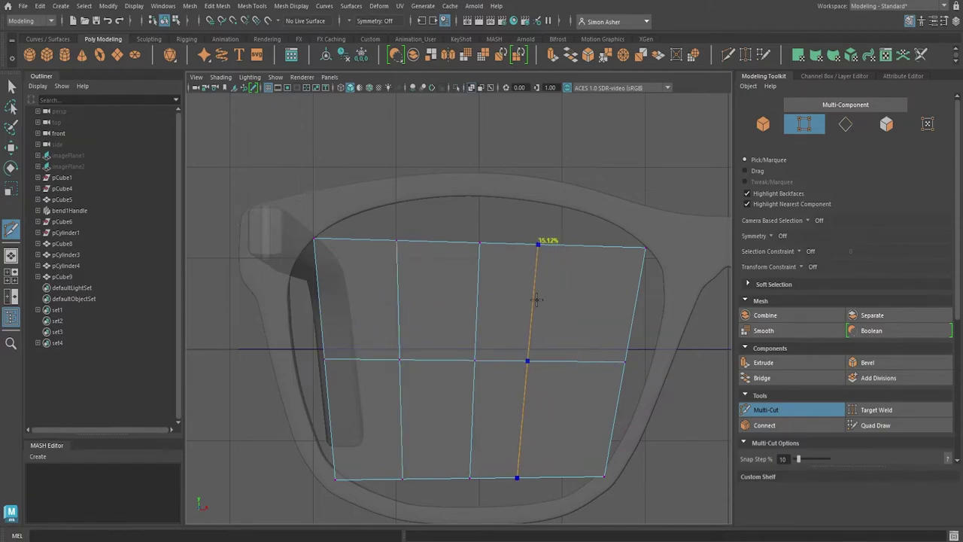
{"action": "left_click", "coordinate": [557, 301], "text": "ctrl"}
{"action": "left_click", "coordinate": [562, 304], "text": "ctrl"}
{"action": "left_click", "coordinate": [545, 419], "text": "ctrl"}
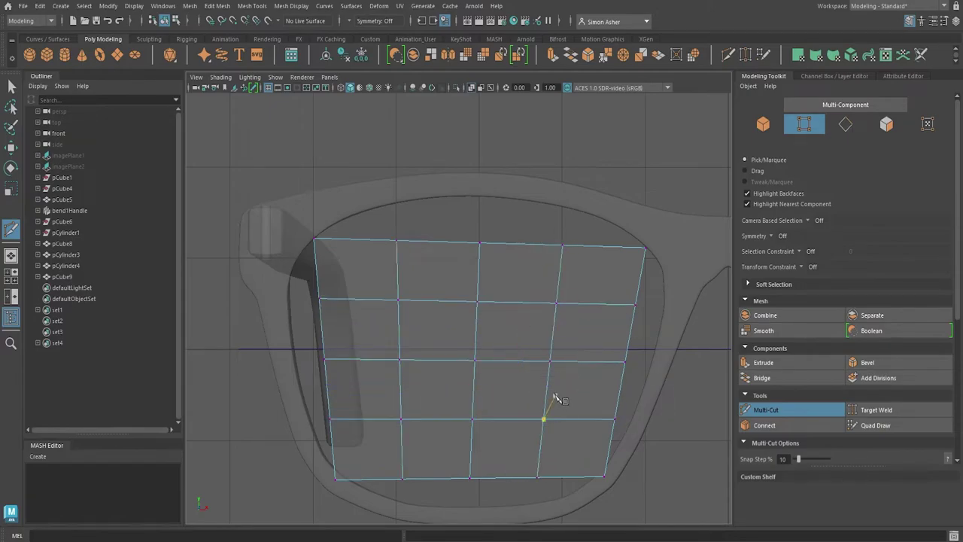
Move the upper edge vertices of the lens block up and the inner upper corner outward to follow the rim's top curve
{"action": "key", "text": "w"}
{"action": "left_click_drag", "start_coordinate": [389, 237], "coordinate": [397, 181]}
{"action": "left_click_drag", "start_coordinate": [471, 235], "coordinate": [499, 254]}
{"action": "left_click_drag", "start_coordinate": [496, 225], "coordinate": [497, 173]}
{"action": "left_click_drag", "start_coordinate": [585, 258], "coordinate": [584, 257]}
{"action": "left_click_drag", "start_coordinate": [580, 226], "coordinate": [586, 184]}
{"action": "left_click_drag", "start_coordinate": [630, 229], "coordinate": [660, 264]}
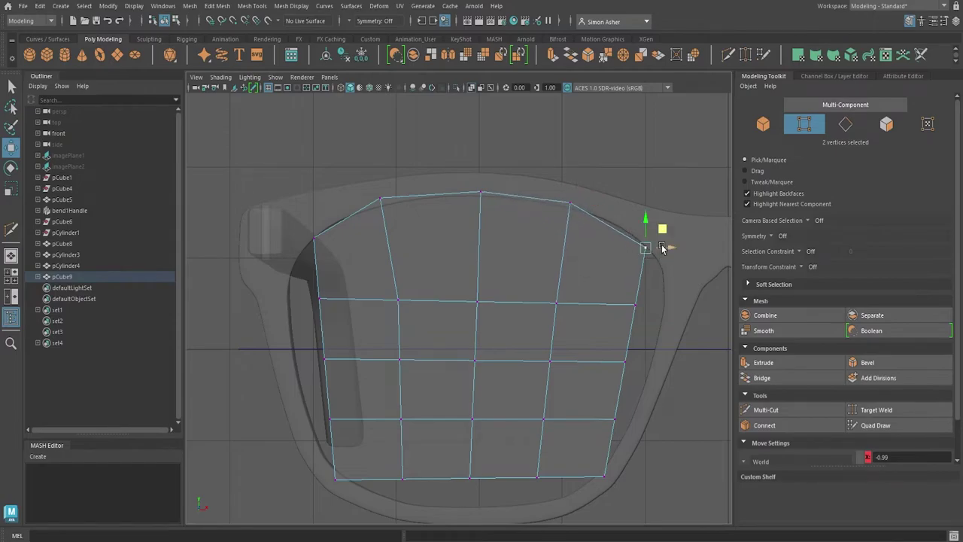
{"action": "left_click_drag", "start_coordinate": [662, 229], "coordinate": [677, 230]}
Move the lens block's side vertices nearest the nose bridge outward so they overlap the inner rim
{"action": "left_click_drag", "start_coordinate": [624, 295], "coordinate": [683, 292]}
{"action": "left_click_drag", "start_coordinate": [602, 348], "coordinate": [671, 352]}
{"action": "left_click_drag", "start_coordinate": [600, 408], "coordinate": [628, 434]}
{"action": "left_click_drag", "start_coordinate": [631, 402], "coordinate": [649, 409]}
Move the lens block's side vertices nearest the temple outward to match the rim's outer curve
{"action": "left_click_drag", "start_coordinate": [339, 314], "coordinate": [340, 314]}
{"action": "left_click_drag", "start_coordinate": [338, 281], "coordinate": [303, 269]}
{"action": "left_click_drag", "start_coordinate": [304, 346], "coordinate": [338, 375]}
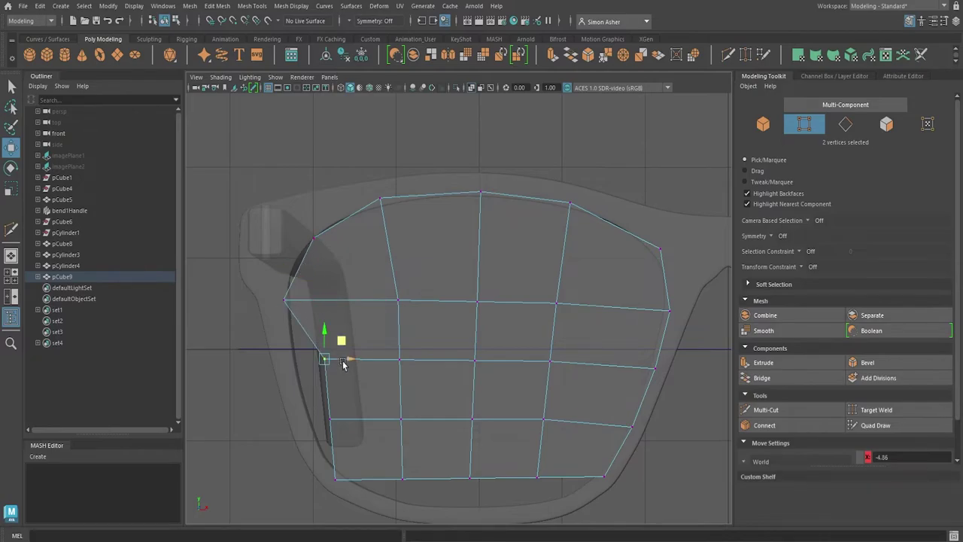
{"action": "left_click_drag", "start_coordinate": [340, 342], "coordinate": [306, 349]}
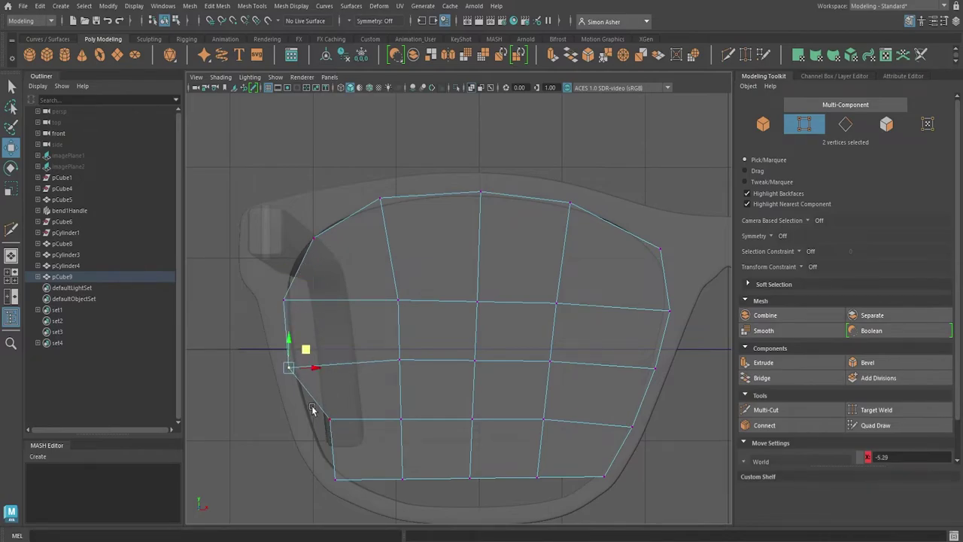
{"action": "left_click_drag", "start_coordinate": [312, 408], "coordinate": [354, 440]}
{"action": "left_click_drag", "start_coordinate": [346, 401], "coordinate": [319, 412]}
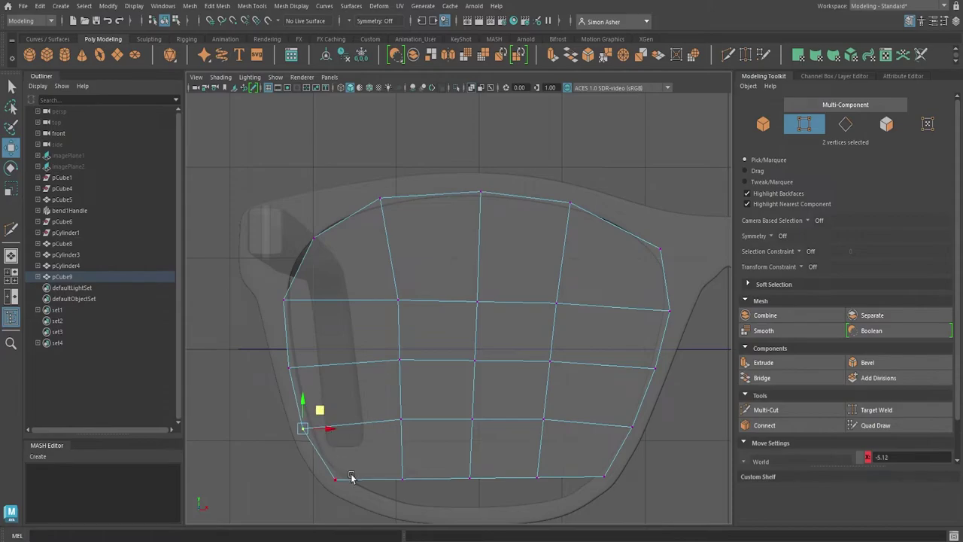
Pull the three middle vertex pairs of the lens block's lower edge down onto the bottom rim
{"action": "mouse_move", "coordinate": [413, 474]}
{"action": "left_mouse_down"}
{"action": "mouse_move", "coordinate": [419, 468]}
{"action": "mouse_move", "coordinate": [419, 491]}
{"action": "left_mouse_up"}
{"action": "middle_click_drag", "start_coordinate": [430, 470], "coordinate": [379, 423], "text": "alt"}
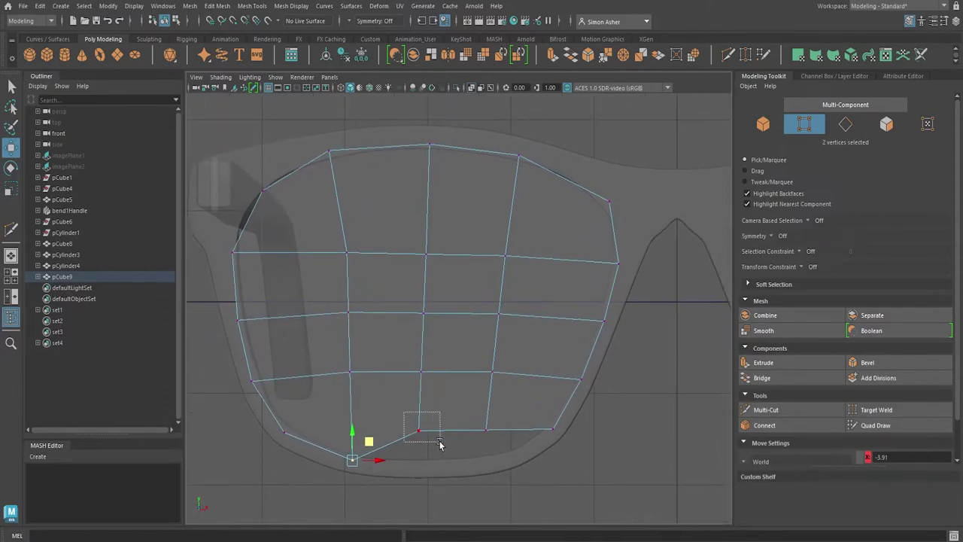
{"action": "mouse_move", "coordinate": [440, 444]}
{"action": "left_mouse_down"}
{"action": "mouse_move", "coordinate": [437, 425]}
{"action": "mouse_move", "coordinate": [442, 449]}
{"action": "left_mouse_up"}
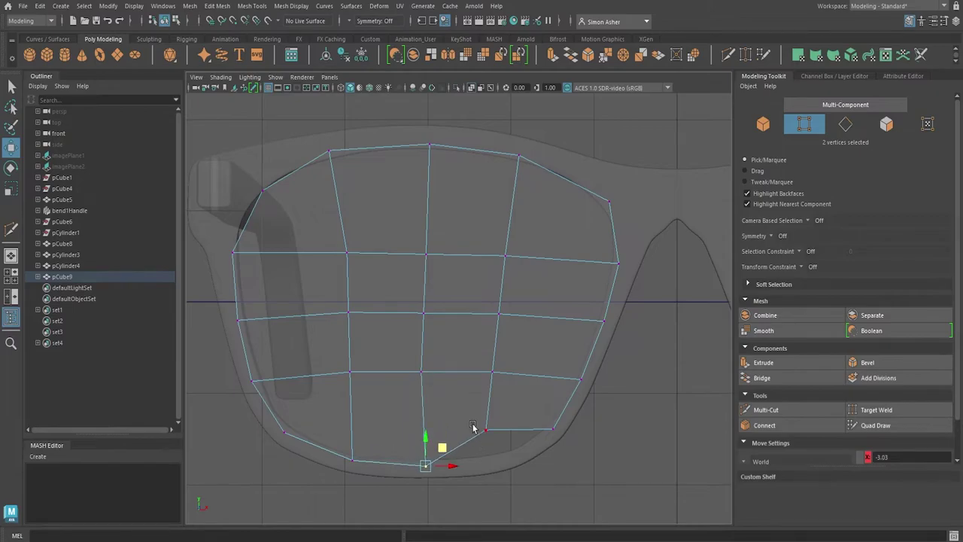
{"action": "left_click_drag", "start_coordinate": [504, 439], "coordinate": [509, 440]}
Cut a horizontal edge loop through the lens's top row and move the vertices near the temple corner outward over the rim
{"action": "left_click", "coordinate": [766, 409]}
{"action": "left_click", "coordinate": [427, 201], "text": "ctrl"}
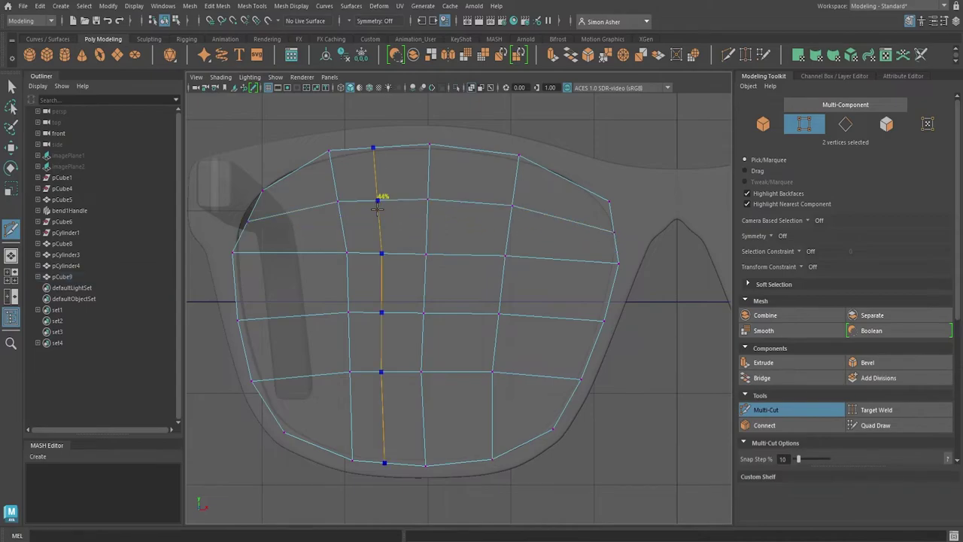
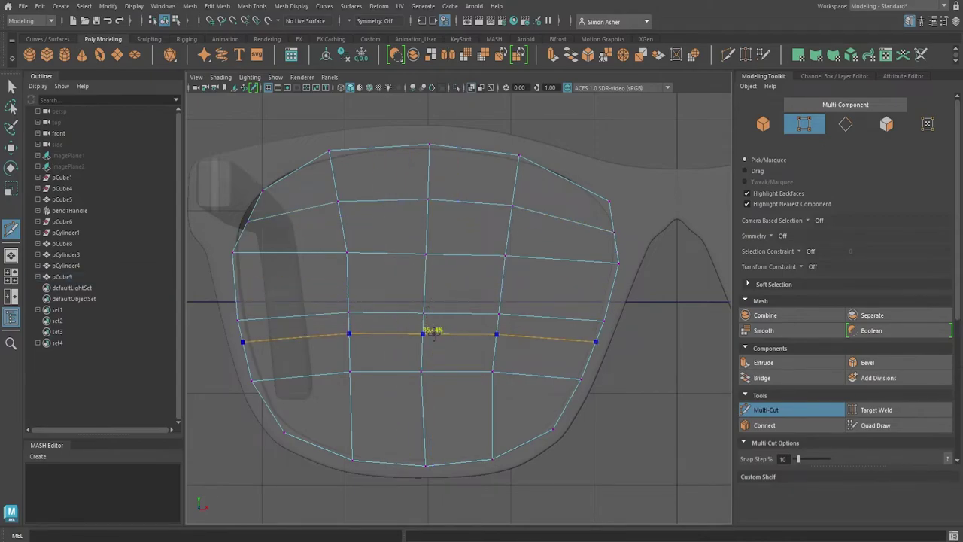
{"action": "left_click", "coordinate": [423, 313]}
{"action": "key", "text": "w"}
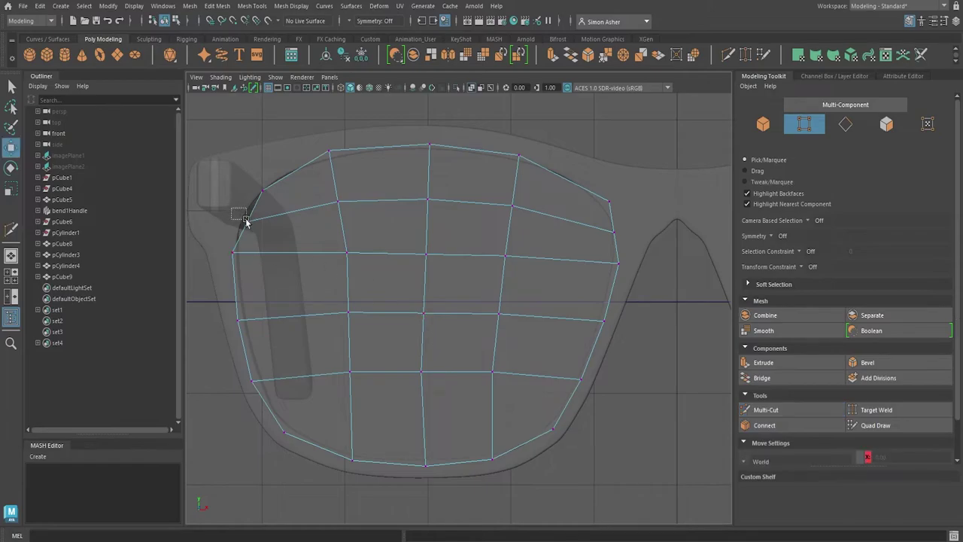
{"action": "left_click_drag", "start_coordinate": [246, 221], "coordinate": [274, 169]}
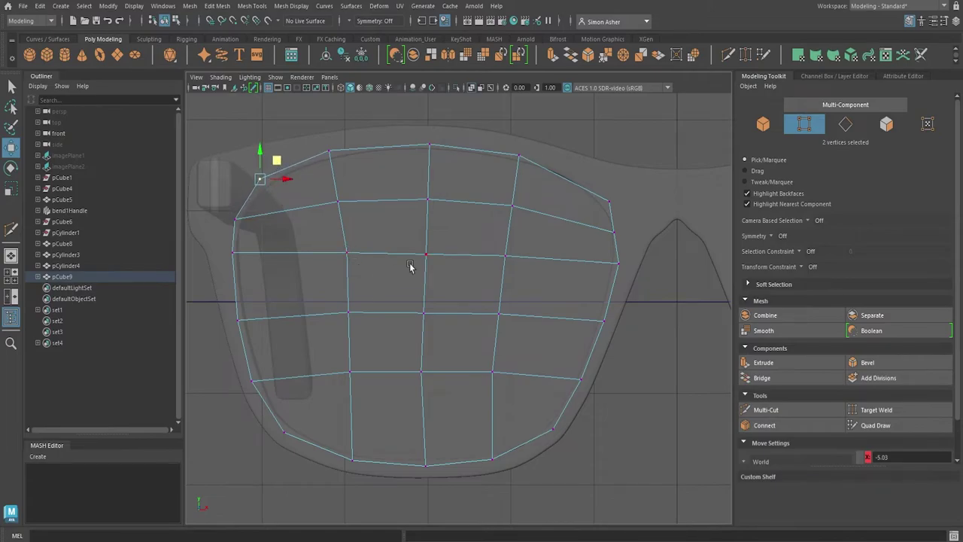
Return the lens to object mode, select it, and turn off X-Ray shading in the perspective view
{"action": "right_click_drag", "start_coordinate": [591, 122], "coordinate": [611, 111]}
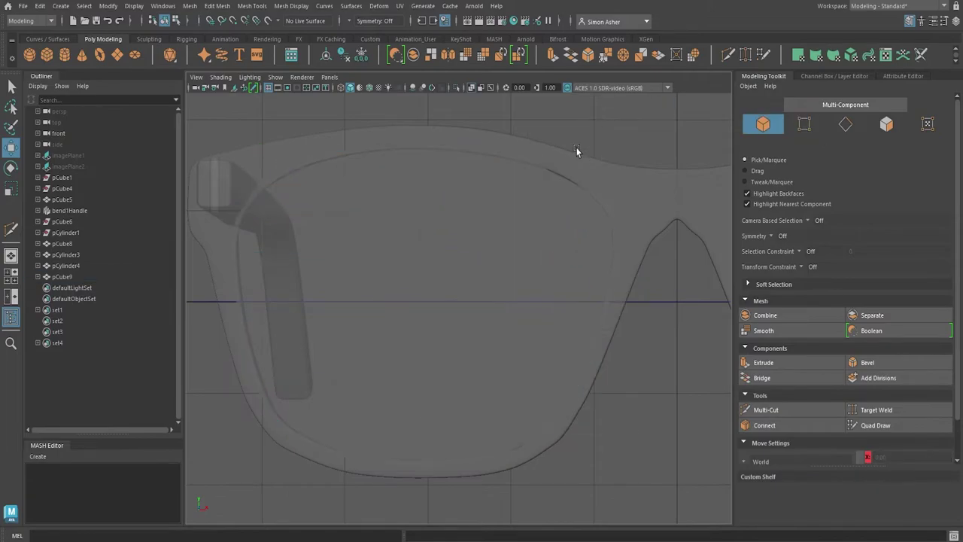
{"action": "left_click", "coordinate": [509, 198]}
{"action": "key", "text": "space"}
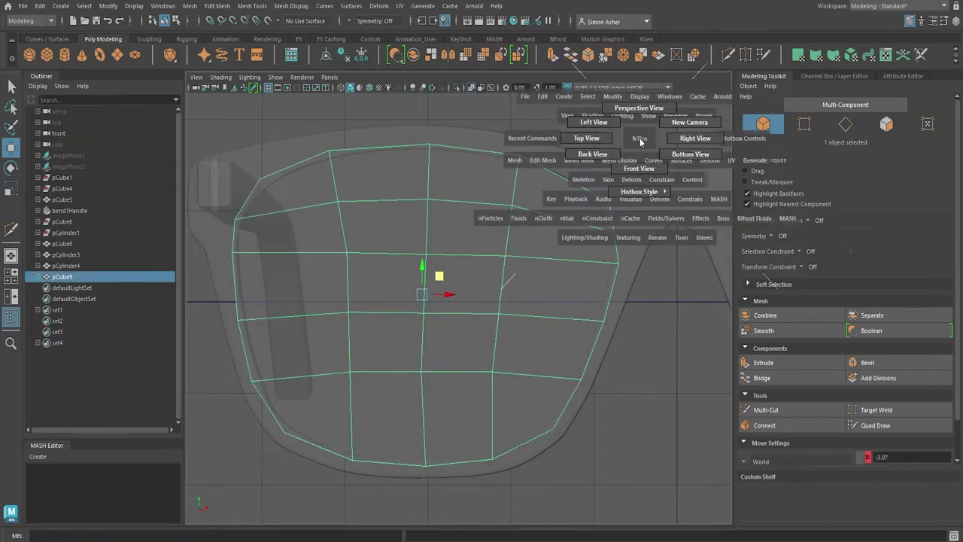
{"action": "left_click_drag", "start_coordinate": [639, 138], "coordinate": [641, 119]}
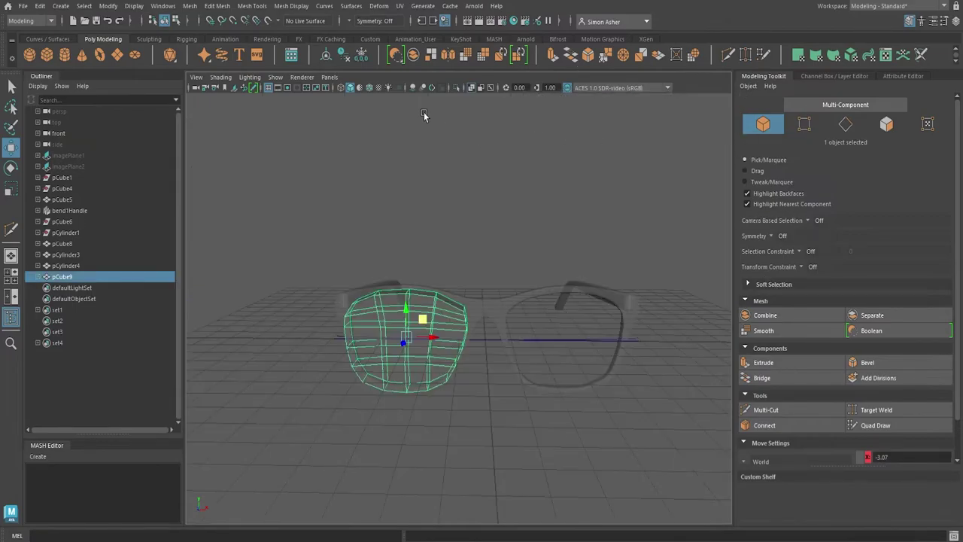
{"action": "left_click", "coordinate": [243, 87]}
{"action": "left_click", "coordinate": [258, 176]}
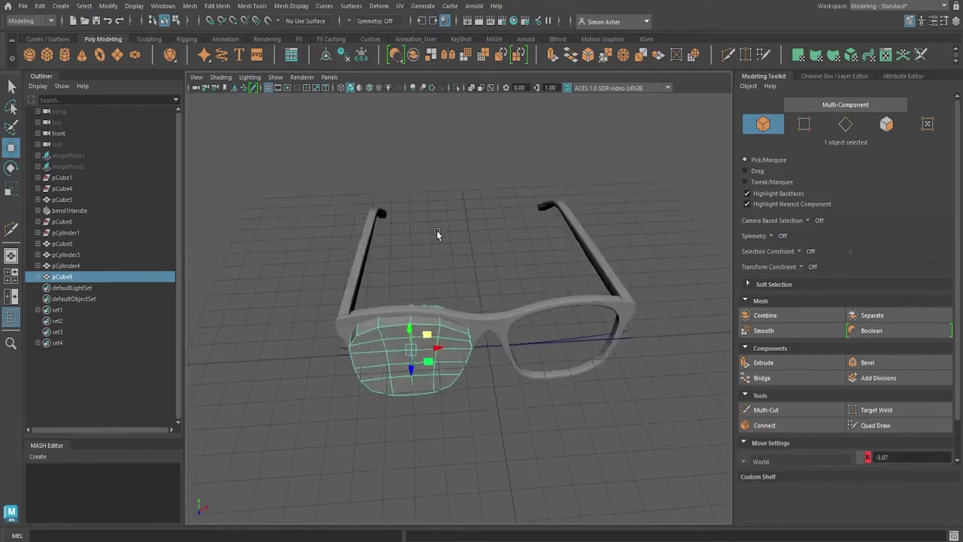
Scale the lens down along Z to a thin plate and move it forward, clear of the front of the frame
{"action": "left_click_drag", "start_coordinate": [437, 234], "coordinate": [529, 374], "text": "alt"}
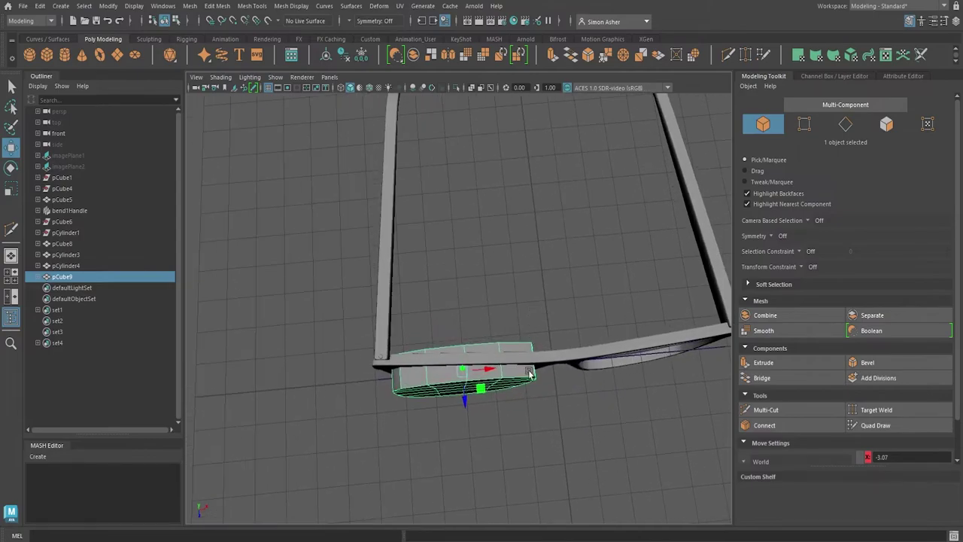
{"action": "key", "text": "r"}
{"action": "scroll", "coordinate": [507, 406], "scroll_direction": "up", "scroll_amount": 4}
{"action": "left_click_drag", "start_coordinate": [467, 437], "coordinate": [472, 473]}
{"action": "key", "text": "w"}
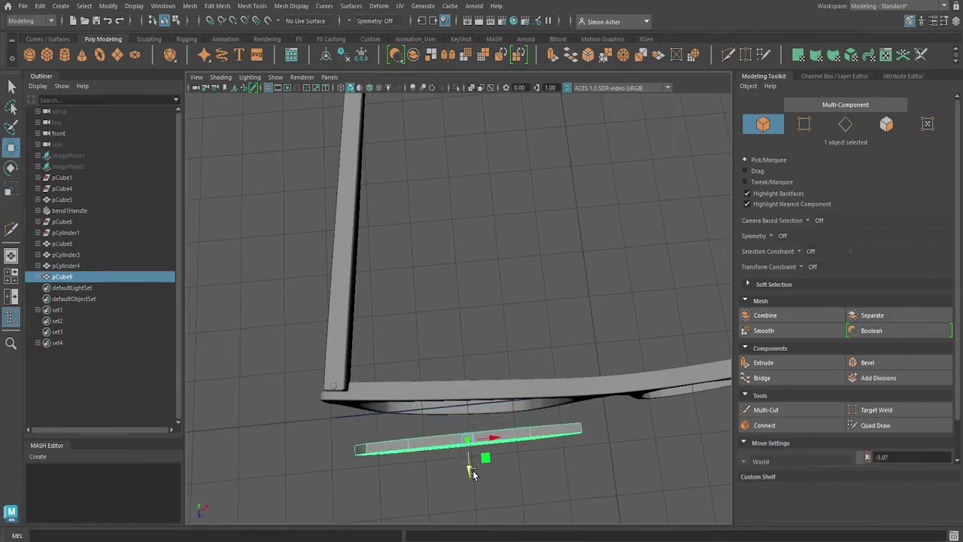
{"action": "key", "text": "r"}
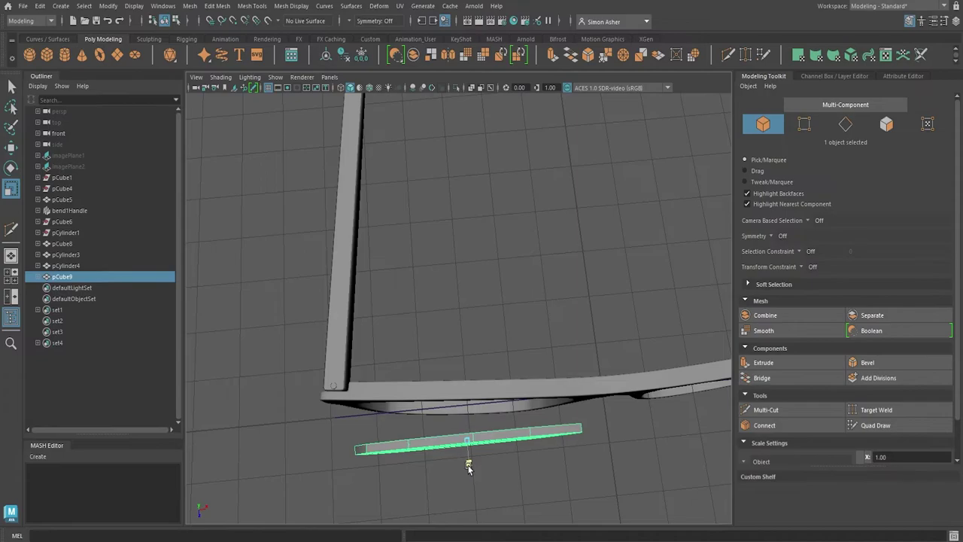
Try to add a nonlinear Bend deformer to the lens from the top view
{"action": "key", "text": "space"}
{"action": "left_click_drag", "start_coordinate": [454, 306], "coordinate": [451, 306]}
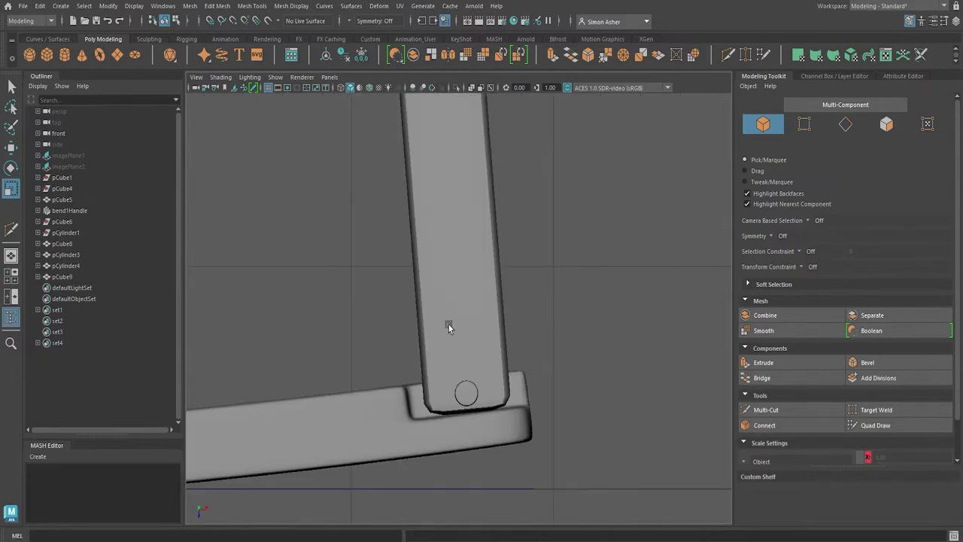
{"action": "scroll", "coordinate": [448, 346], "scroll_direction": "down", "scroll_amount": 10}
{"action": "middle_click_drag", "start_coordinate": [449, 348], "coordinate": [645, 366], "text": "alt"}
{"action": "scroll", "coordinate": [470, 392], "scroll_direction": "up", "scroll_amount": 3}
{"action": "scroll", "coordinate": [469, 392], "scroll_direction": "up", "scroll_amount": 2}
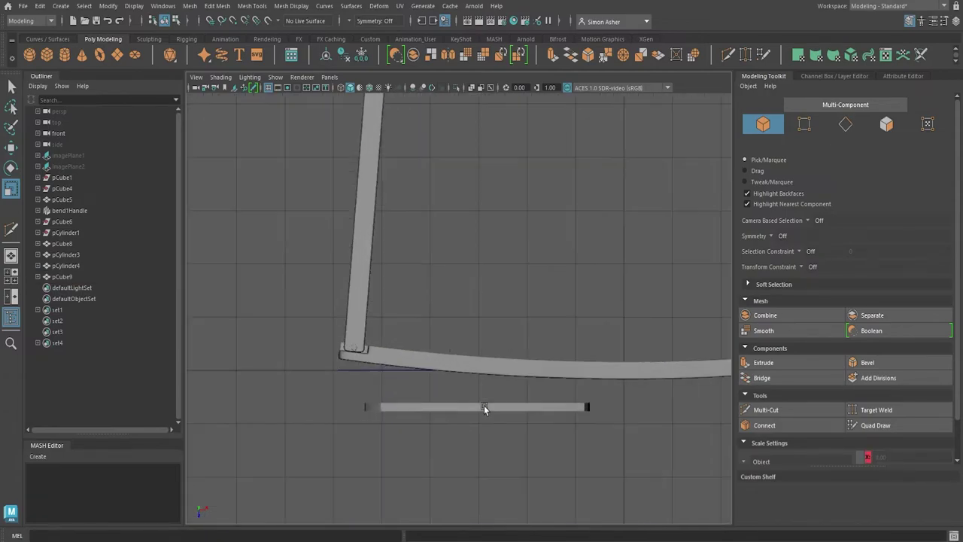
{"action": "middle_click_drag", "start_coordinate": [486, 408], "coordinate": [419, 360], "text": "alt"}
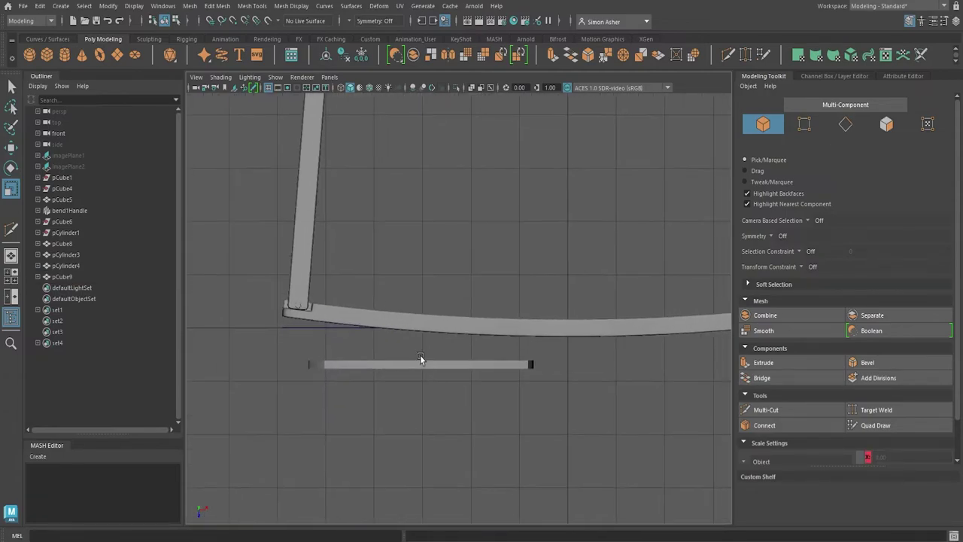
{"action": "left_click", "coordinate": [379, 6]}
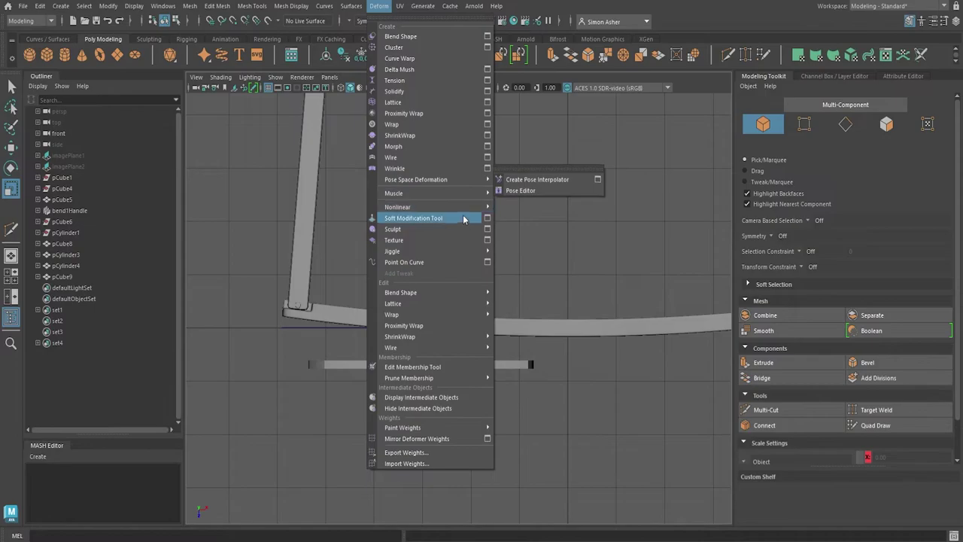
{"action": "mouse_move", "coordinate": [460, 207]}
{"action": "left_click", "coordinate": [513, 207]}
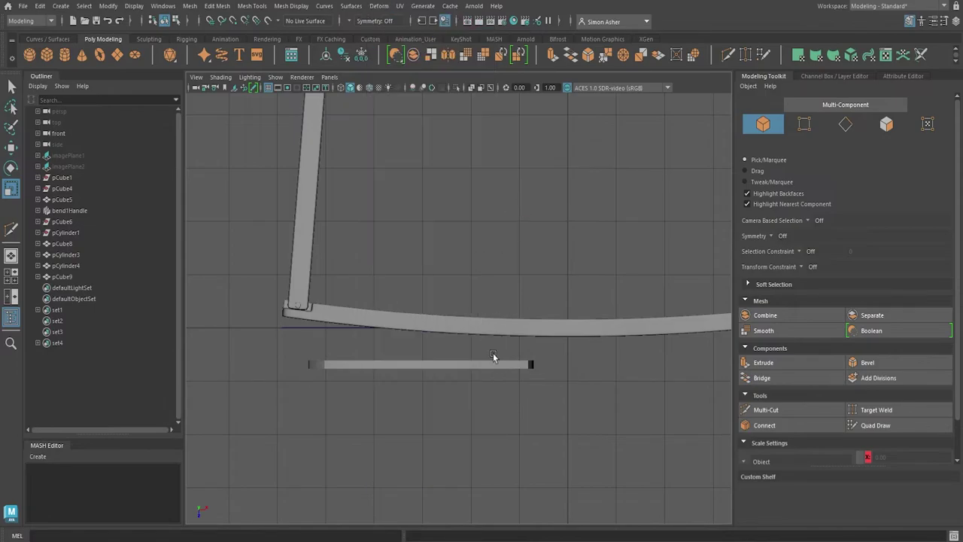
Select the lens plate and add a nonlinear Bend deformer to it in the perspective view
{"action": "left_click", "coordinate": [489, 366]}
{"action": "key", "text": "space"}
{"action": "left_click_drag", "start_coordinate": [480, 274], "coordinate": [469, 214]}
{"action": "scroll", "coordinate": [478, 252], "scroll_direction": "down", "scroll_amount": 4}
{"action": "scroll", "coordinate": [485, 277], "scroll_direction": "up", "scroll_amount": 5}
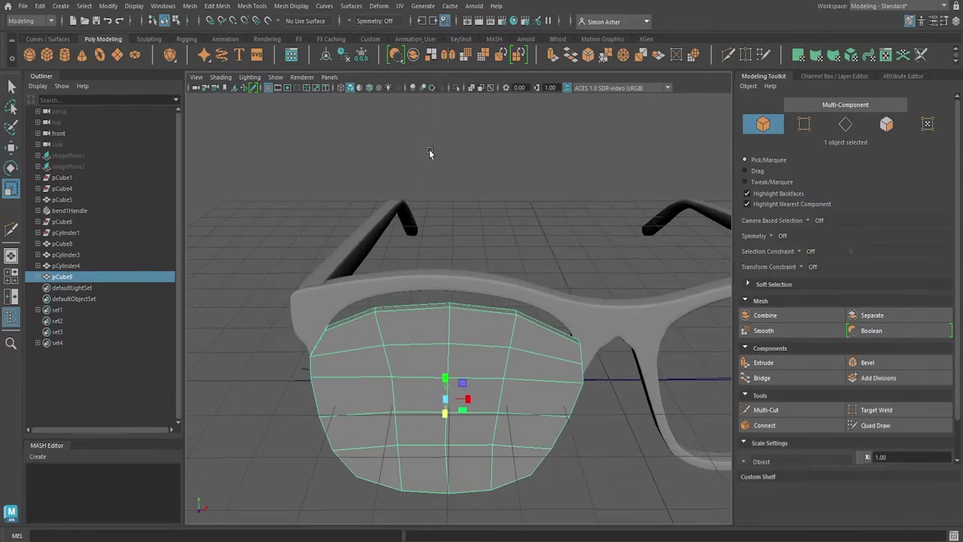
{"action": "left_click", "coordinate": [379, 6]}
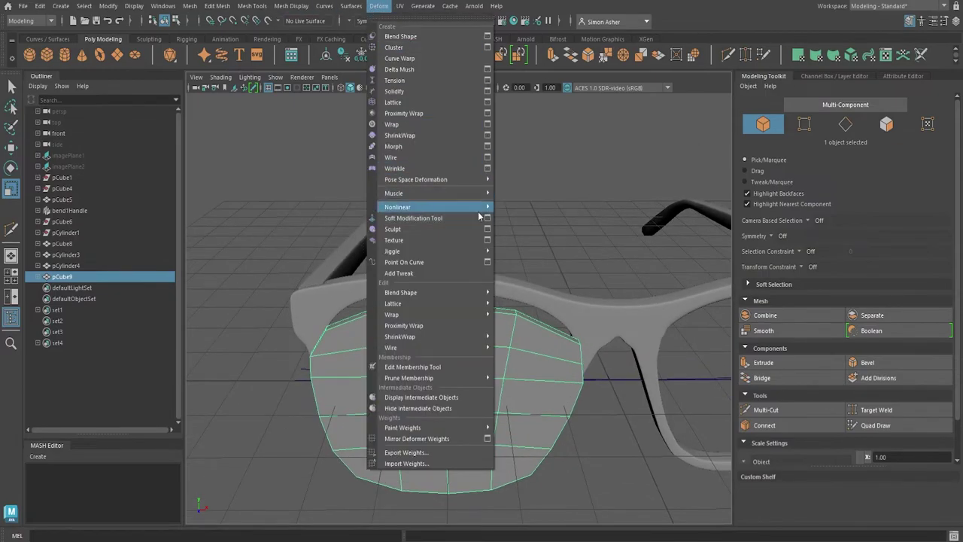
{"action": "mouse_move", "coordinate": [478, 216]}
{"action": "left_click", "coordinate": [519, 208]}
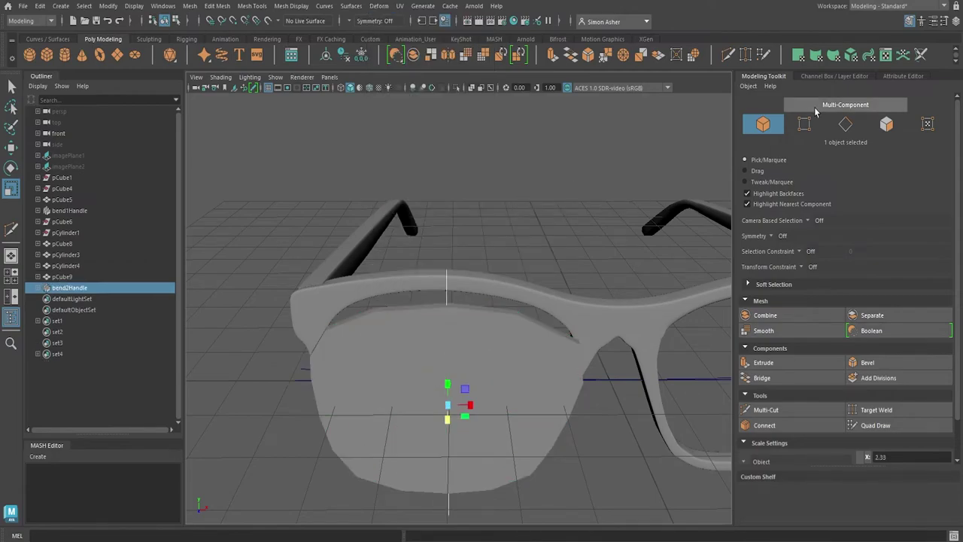
Test a slight Curvature on the lens's Bend deformer and undo the change
{"action": "left_click", "coordinate": [907, 77]}
{"action": "left_click_drag", "start_coordinate": [901, 183], "coordinate": [909, 182]}
{"action": "key", "text": "ctrl+z"}
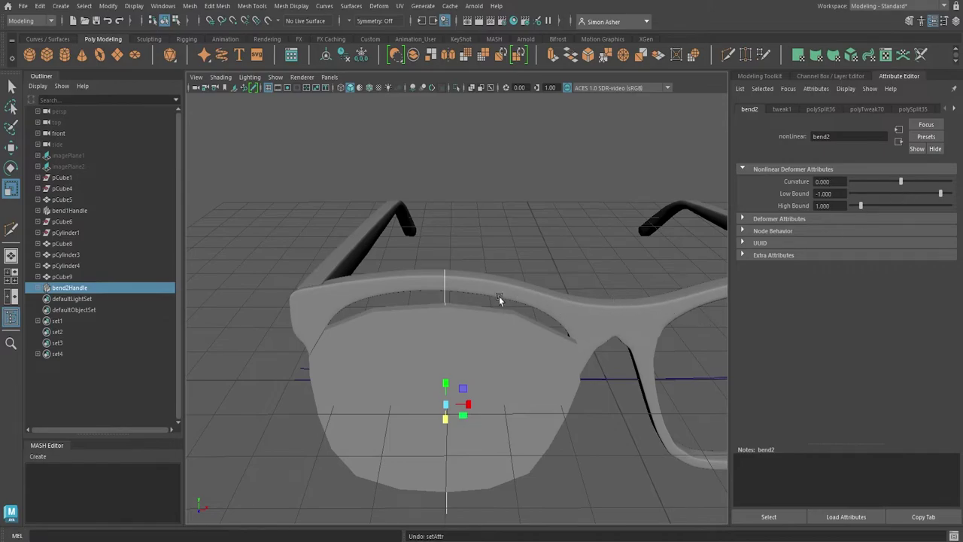
Rotate the lens's bend deformer handle so that it runs horizontally across the lens's width
{"action": "left_click", "coordinate": [446, 293]}
{"action": "key", "text": "e"}
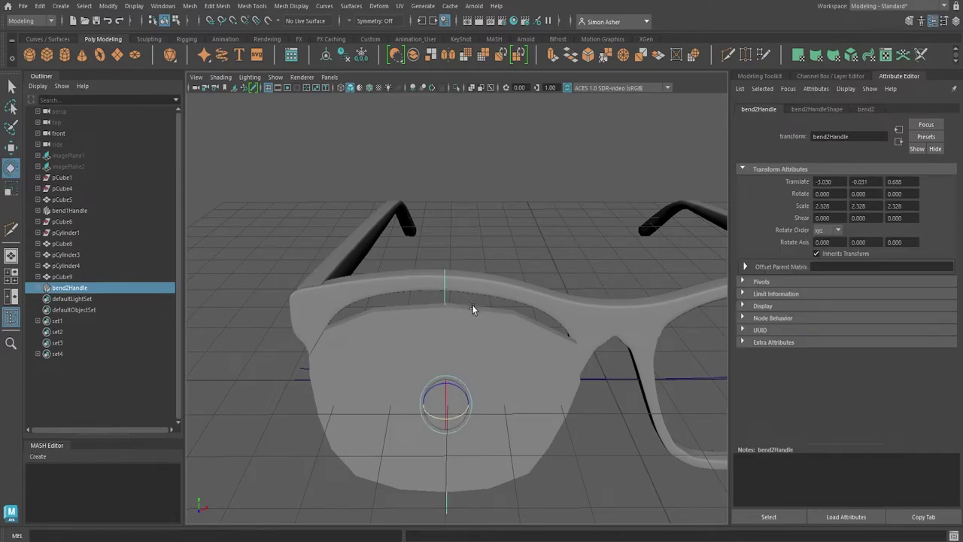
{"action": "left_click_drag", "start_coordinate": [445, 396], "coordinate": [364, 382]}
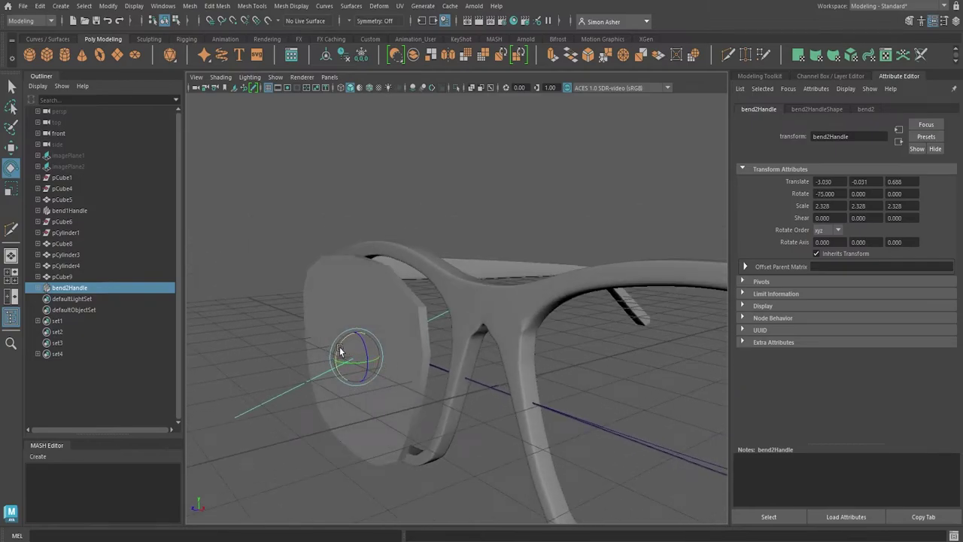
{"action": "left_click_drag", "start_coordinate": [338, 345], "coordinate": [379, 368]}
Set the lens's Bend Curvature to about 9.184, matching the frame front's curve as seen from the top view
{"action": "left_click", "coordinate": [865, 109]}
{"action": "left_click_drag", "start_coordinate": [905, 185], "coordinate": [907, 184]}
{"action": "key", "text": "space"}
{"action": "left_click_drag", "start_coordinate": [579, 183], "coordinate": [554, 185]}
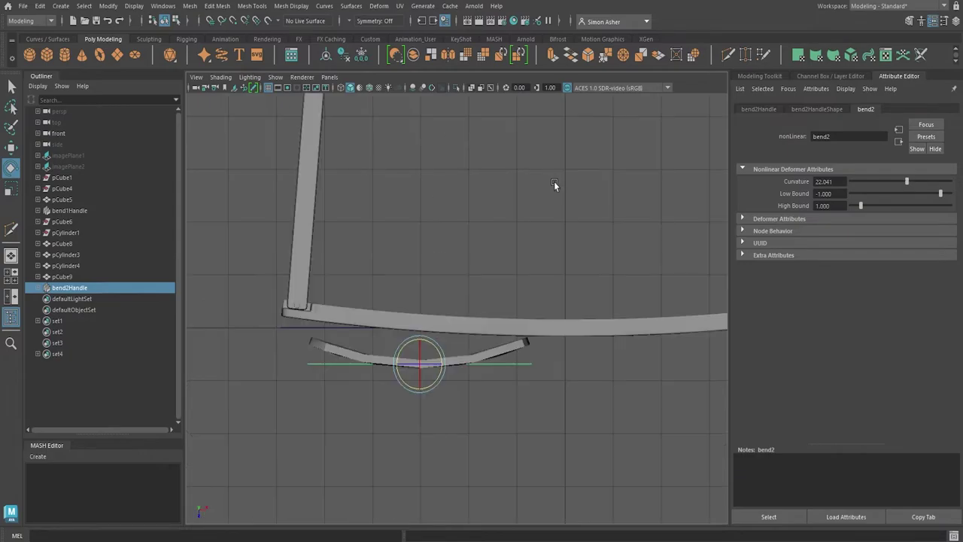
{"action": "left_click_drag", "start_coordinate": [904, 179], "coordinate": [901, 180]}
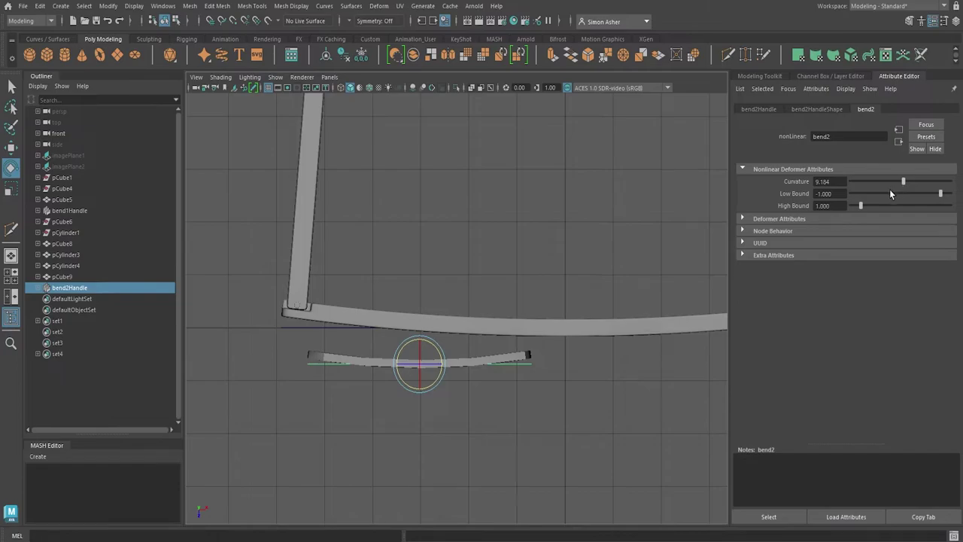
Move the curved lens back along Z into the frame's rim in the top view
{"action": "left_click", "coordinate": [515, 387]}
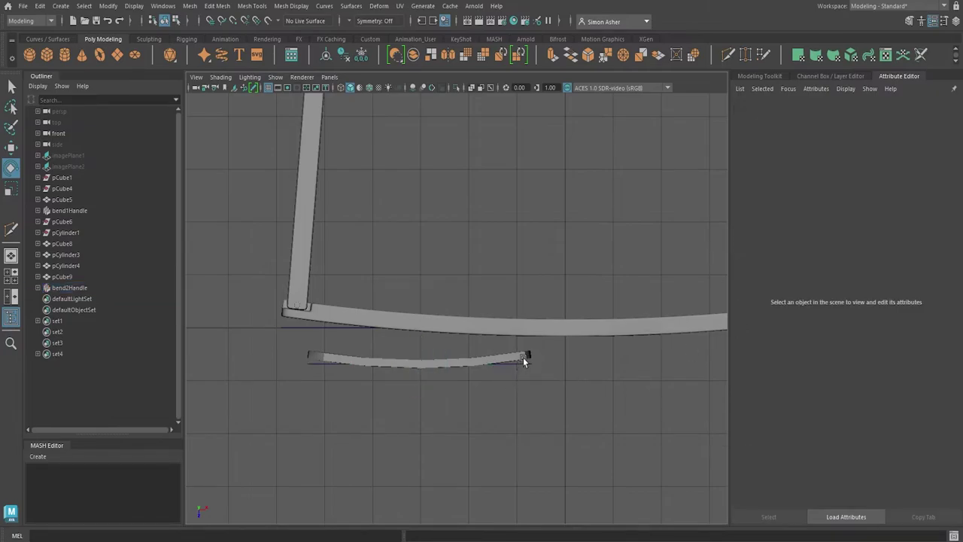
{"action": "left_click", "coordinate": [524, 360]}
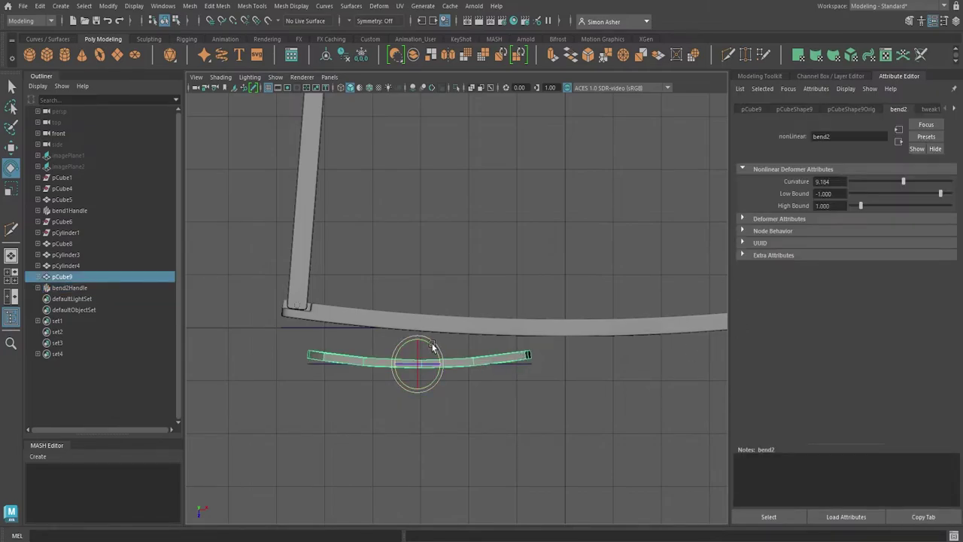
{"action": "left_click_drag", "start_coordinate": [433, 346], "coordinate": [433, 348]}
{"action": "key", "text": "w"}
{"action": "left_click_drag", "start_coordinate": [436, 387], "coordinate": [441, 344]}
Examine how the lens sits inside the rim from above and from the front in the perspective view
{"action": "left_click", "coordinate": [466, 287]}
{"action": "key", "text": "space"}
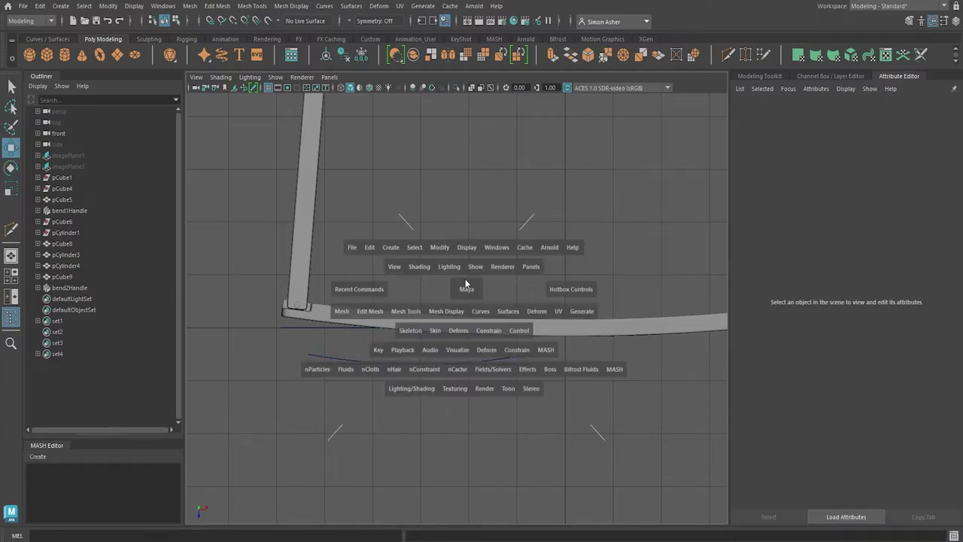
{"action": "left_click_drag", "start_coordinate": [465, 280], "coordinate": [501, 343]}
{"action": "scroll", "coordinate": [533, 392], "scroll_direction": "up", "scroll_amount": 2}
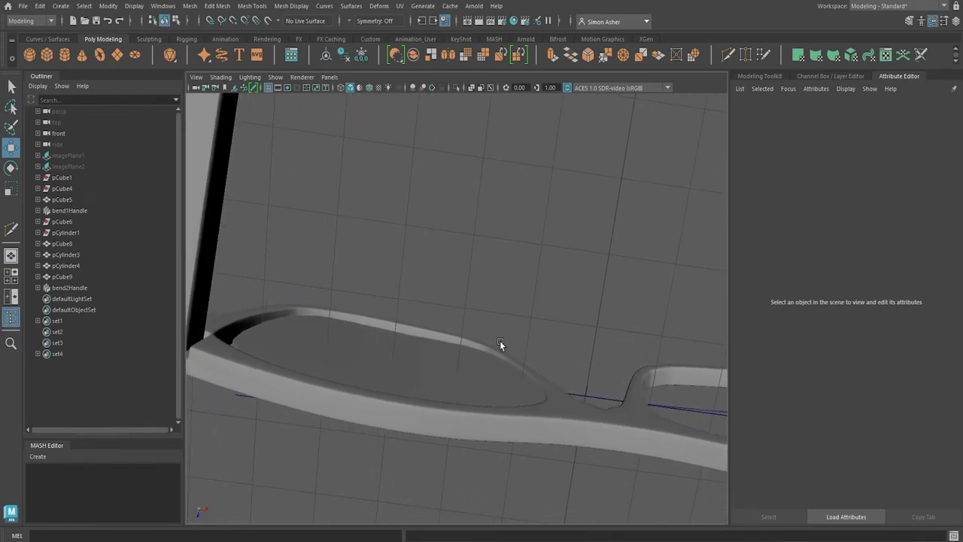
{"action": "left_click", "coordinate": [462, 378]}
{"action": "left_click", "coordinate": [479, 292]}
{"action": "key", "text": "space"}
{"action": "left_click", "coordinate": [400, 347]}
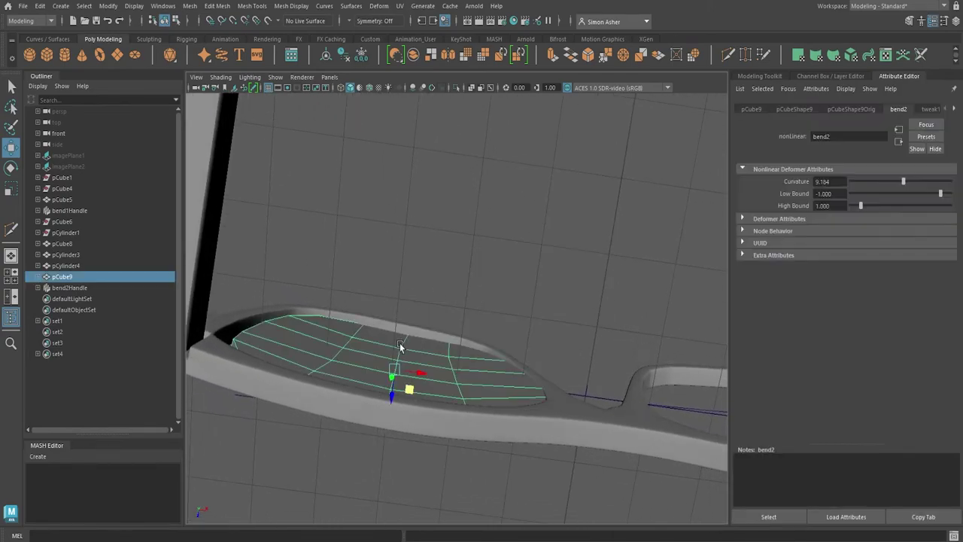
{"action": "left_click", "coordinate": [419, 282]}
{"action": "key", "text": "space"}
{"action": "left_click_drag", "start_coordinate": [435, 283], "coordinate": [443, 218], "text": "alt"}
Turn on X-Ray shading in the front view with the lens selected
{"action": "key", "text": "space"}
{"action": "left_click_drag", "start_coordinate": [473, 178], "coordinate": [474, 200]}
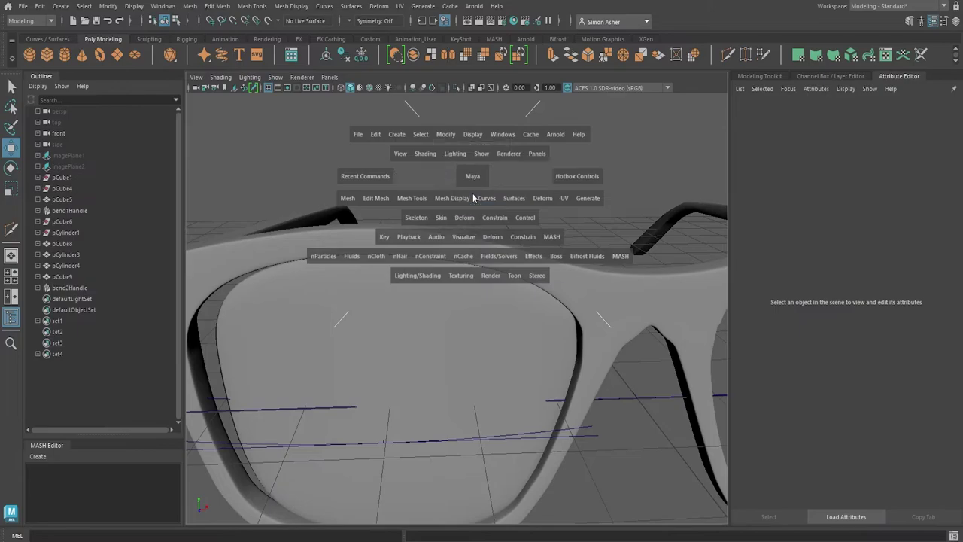
{"action": "left_click", "coordinate": [414, 226]}
{"action": "left_click", "coordinate": [226, 76]}
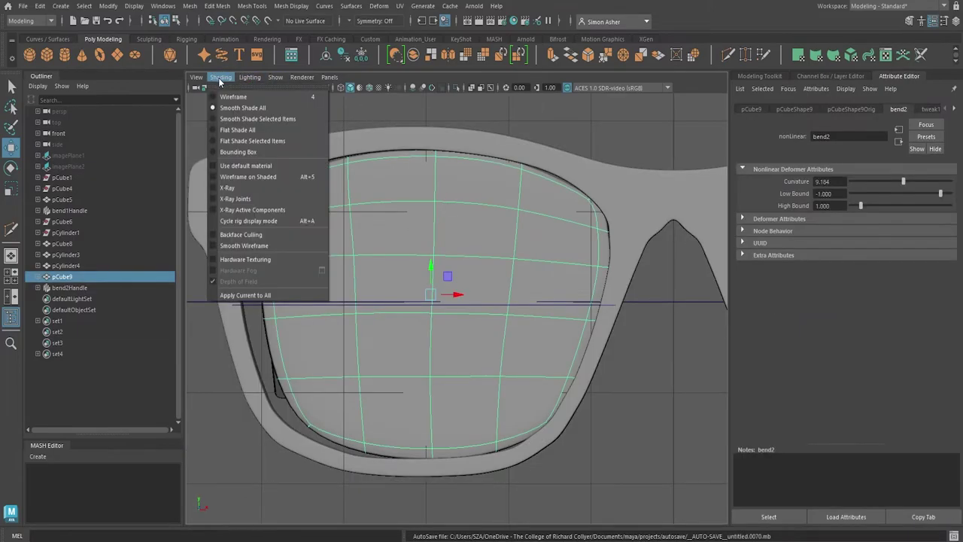
{"action": "left_click", "coordinate": [225, 176]}
{"action": "middle_click_drag", "start_coordinate": [371, 248], "coordinate": [457, 275], "text": "alt"}
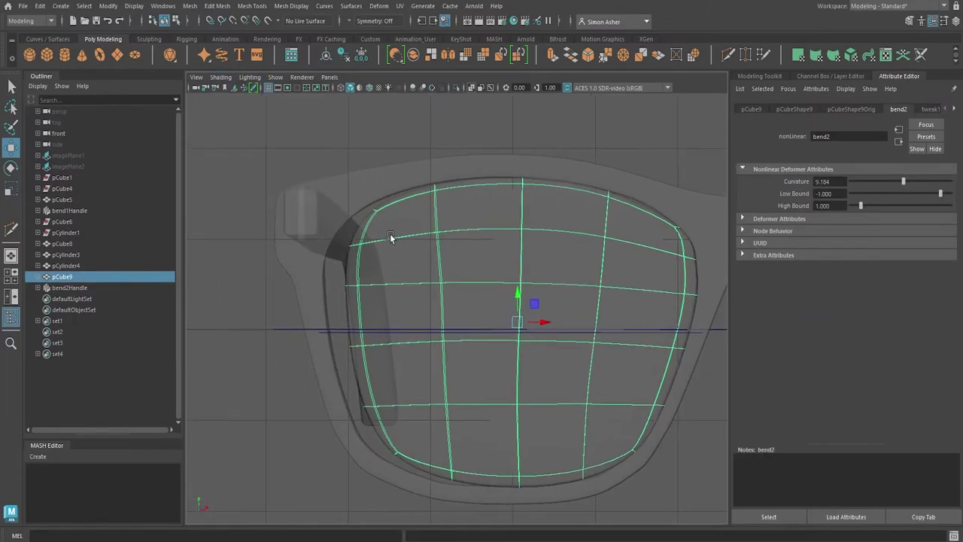
Move the lens's vertices on the temple side outward, from the upper corner down, to follow the rim opening
{"action": "right_click_drag", "start_coordinate": [391, 234], "coordinate": [348, 232]}
{"action": "left_click_drag", "start_coordinate": [372, 205], "coordinate": [359, 179]}
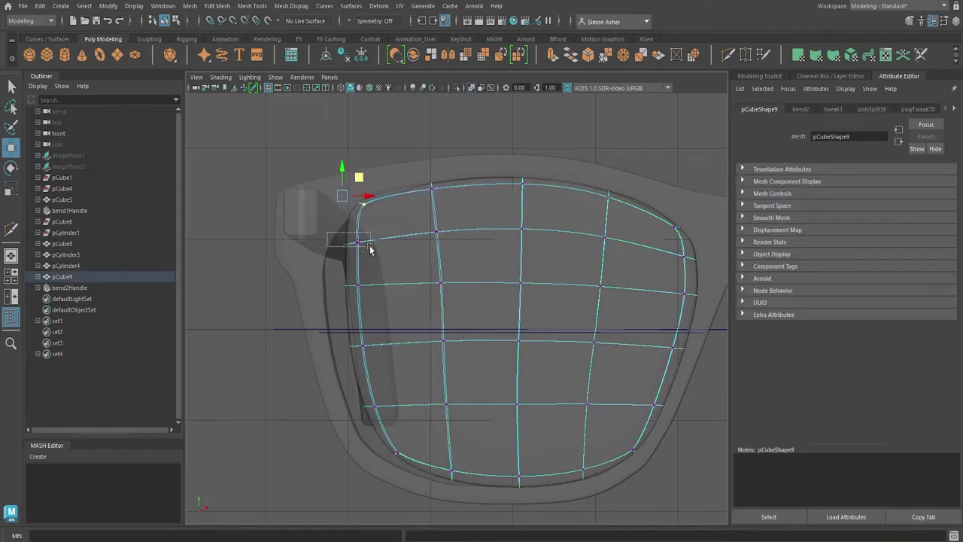
{"action": "left_click_drag", "start_coordinate": [369, 250], "coordinate": [327, 236]}
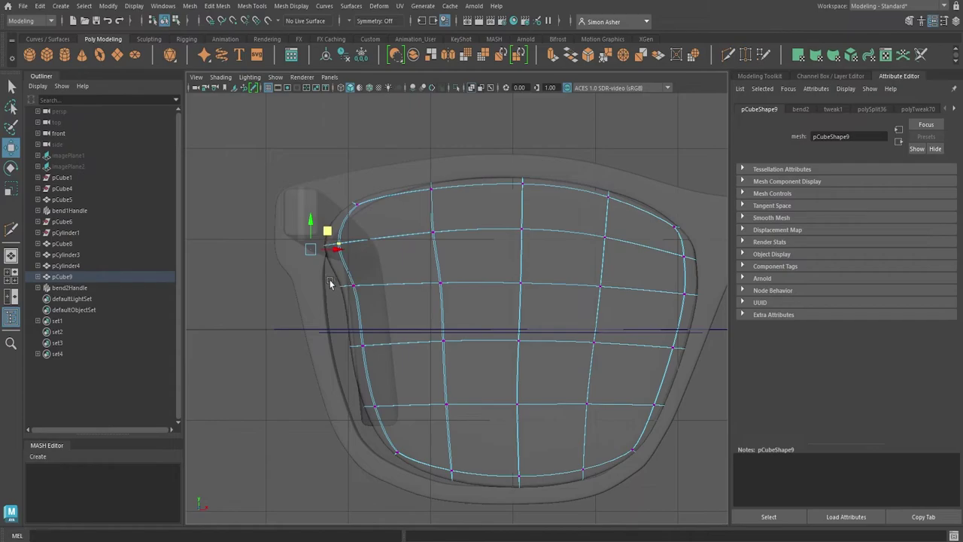
{"action": "left_click_drag", "start_coordinate": [373, 304], "coordinate": [327, 275]}
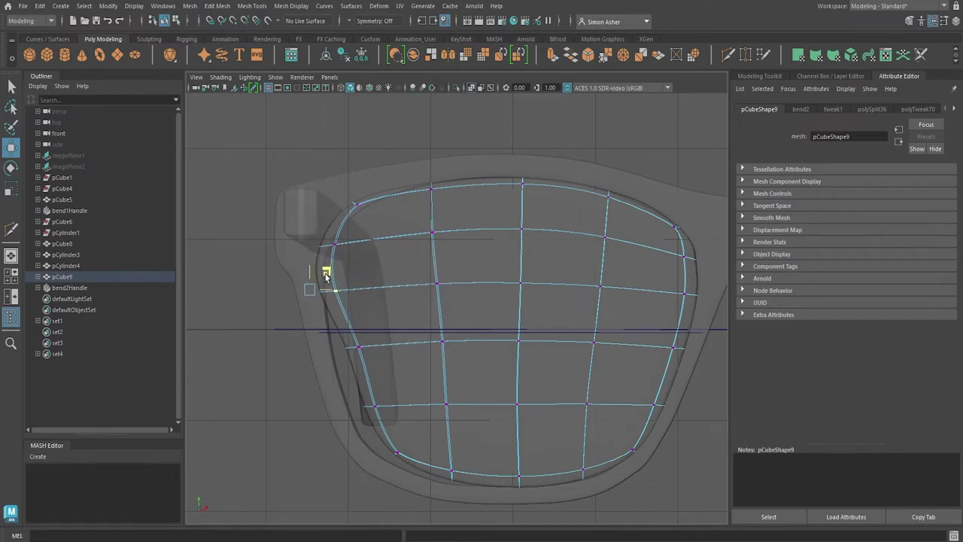
{"action": "left_click_drag", "start_coordinate": [377, 362], "coordinate": [349, 353]}
{"action": "left_click_drag", "start_coordinate": [388, 420], "coordinate": [357, 424]}
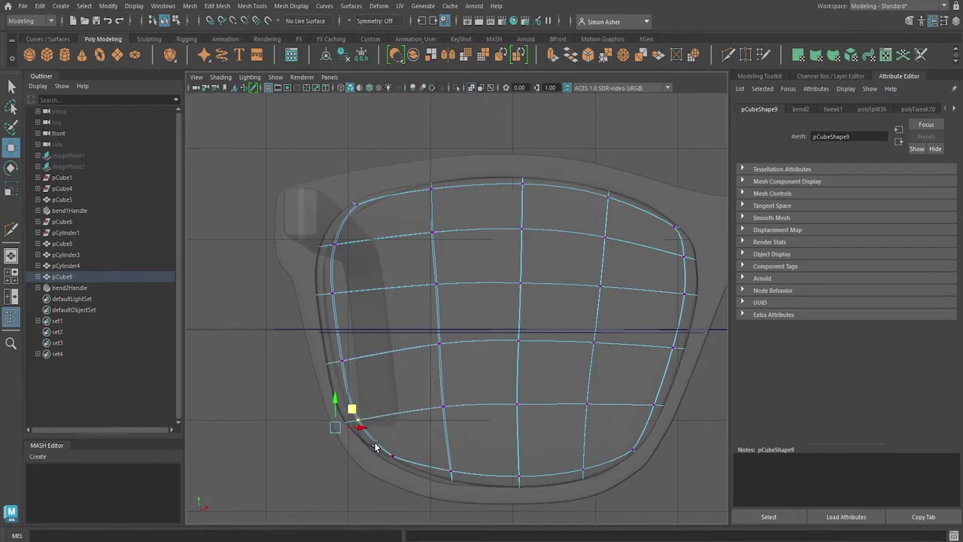
Adjust the vertices along the lens's bottom edge to follow the lower curve of the rim
{"action": "left_click", "coordinate": [392, 455]}
{"action": "left_click_drag", "start_coordinate": [409, 446], "coordinate": [407, 467]}
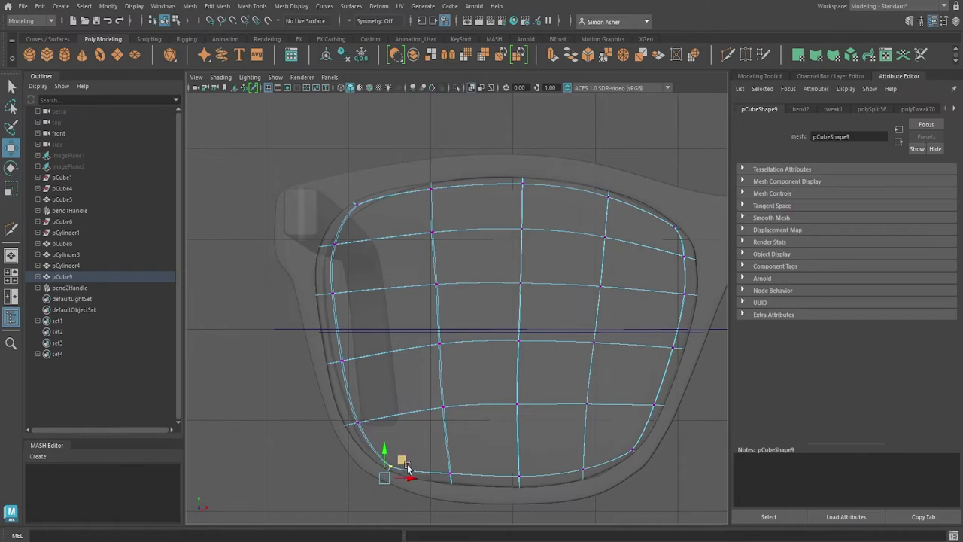
{"action": "middle_click_drag", "start_coordinate": [406, 467], "coordinate": [406, 441], "text": "alt"}
{"action": "left_click_drag", "start_coordinate": [404, 434], "coordinate": [441, 449]}
{"action": "left_click_drag", "start_coordinate": [503, 464], "coordinate": [509, 452]}
{"action": "middle_click_drag", "start_coordinate": [561, 451], "coordinate": [518, 453], "text": "alt"}
{"action": "left_click", "coordinate": [510, 445]}
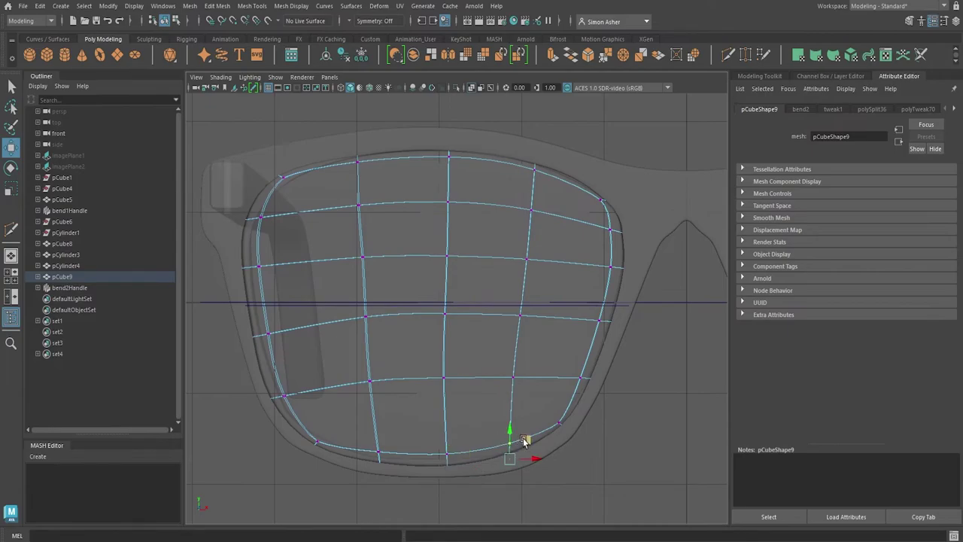
{"action": "left_click_drag", "start_coordinate": [524, 437], "coordinate": [529, 446]}
Nudge the lens's vertices on the nose side, from the lower corner to the upper corner, toward the rim
{"action": "left_click", "coordinate": [566, 427]}
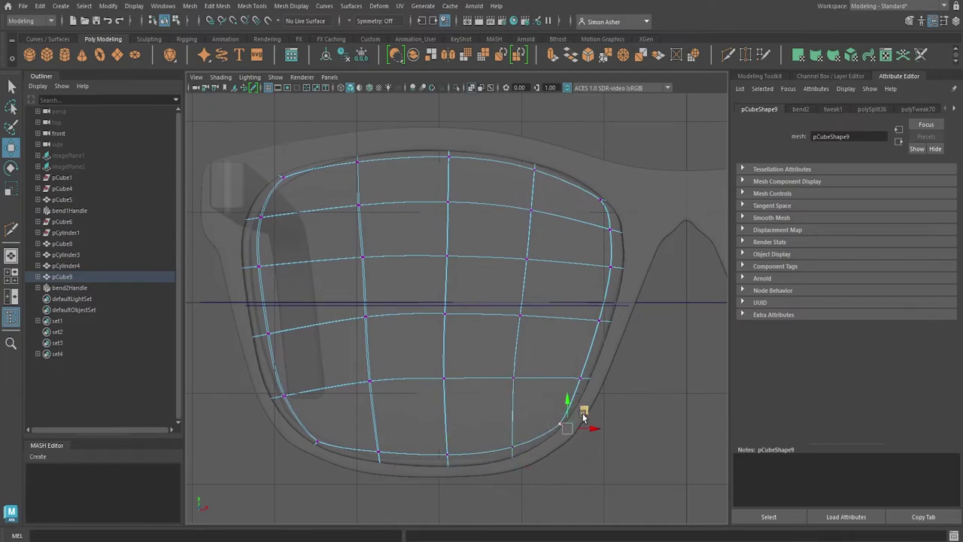
{"action": "left_click_drag", "start_coordinate": [581, 410], "coordinate": [589, 419]}
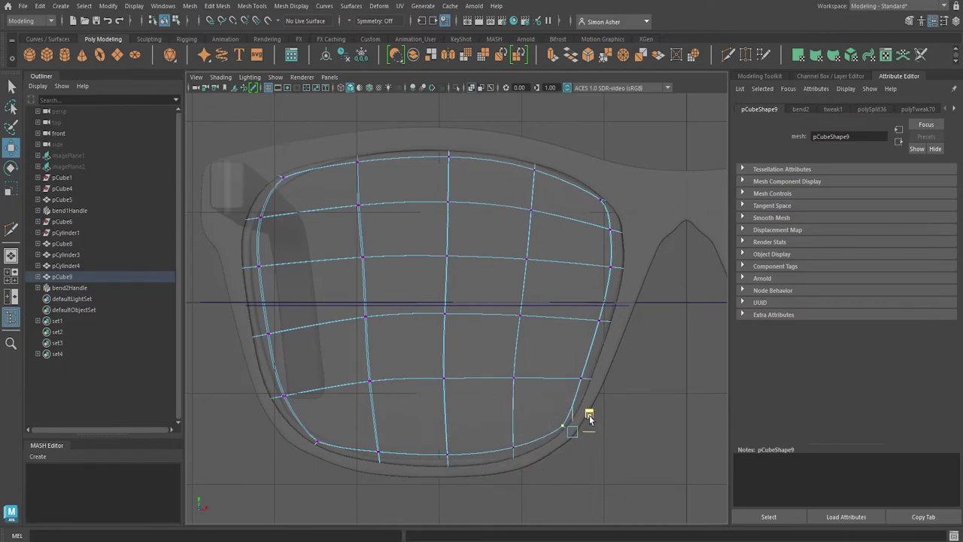
{"action": "left_click", "coordinate": [574, 375]}
{"action": "left_click_drag", "start_coordinate": [611, 364], "coordinate": [617, 368]}
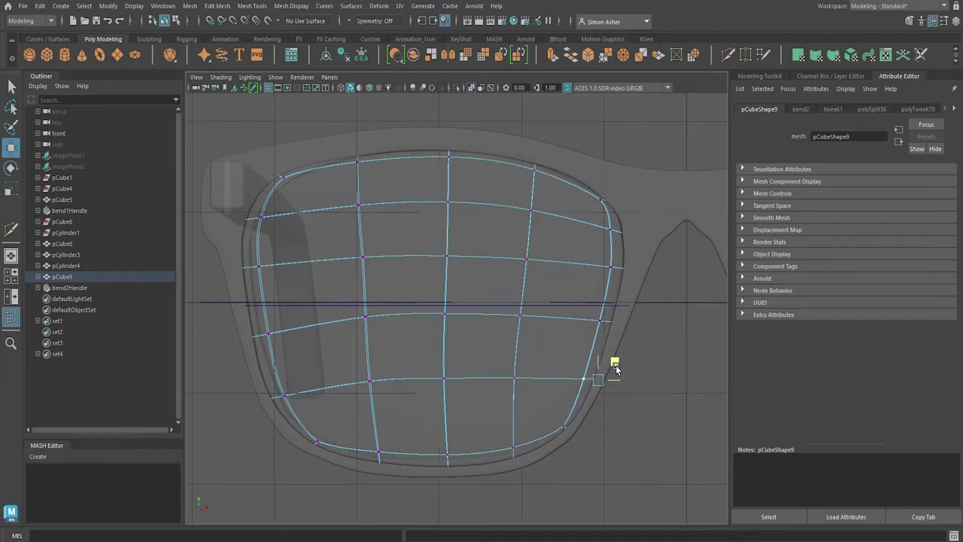
{"action": "left_click", "coordinate": [599, 316]}
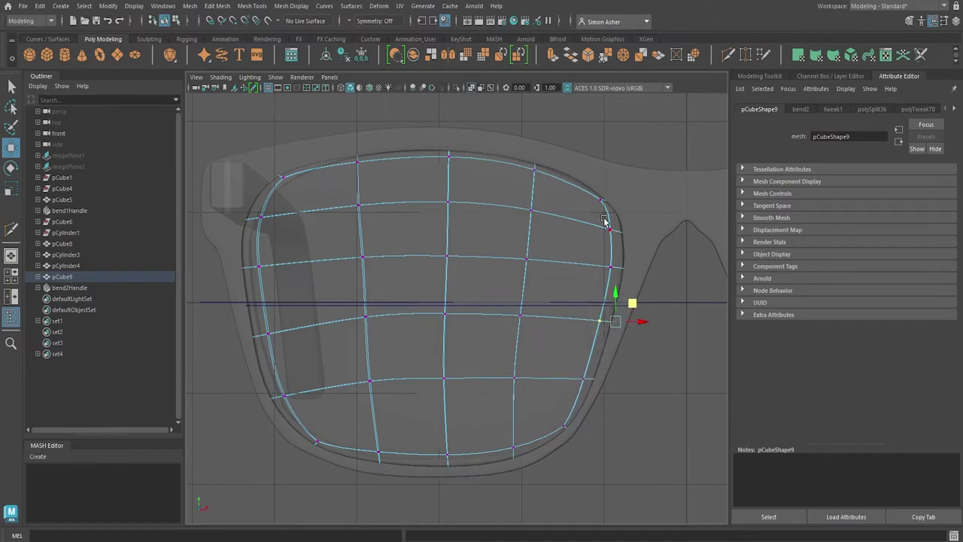
{"action": "left_click_drag", "start_coordinate": [608, 200], "coordinate": [609, 200]}
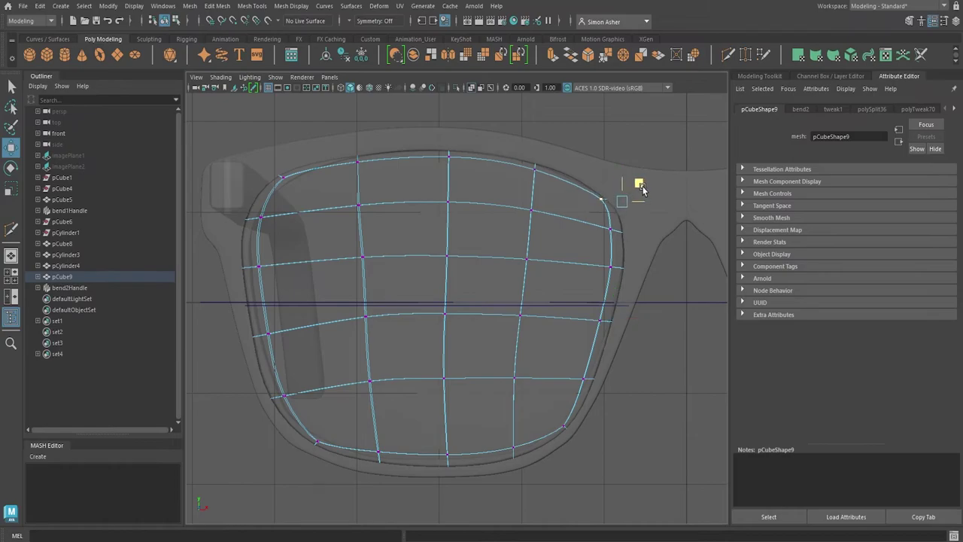
Turn off X-Ray shading in the perspective view and return the lens to object mode
{"action": "left_click", "coordinate": [579, 132]}
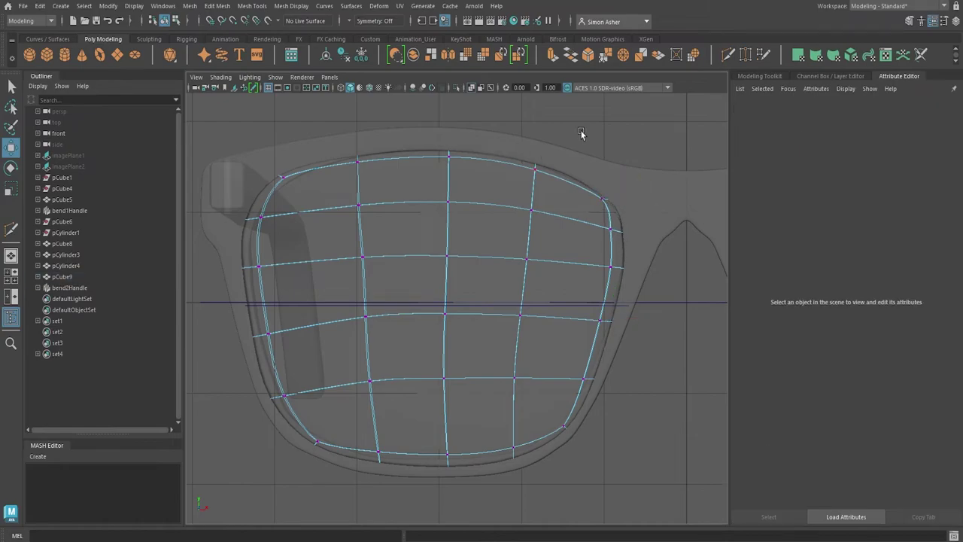
{"action": "key", "text": "space"}
{"action": "left_click_drag", "start_coordinate": [581, 130], "coordinate": [581, 109]}
{"action": "left_click", "coordinate": [220, 78]}
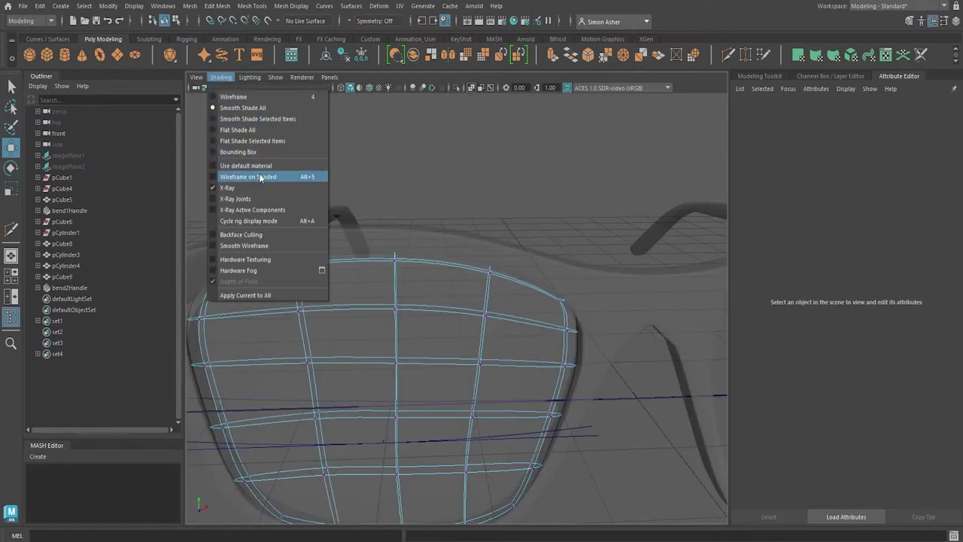
{"action": "left_click", "coordinate": [266, 186]}
{"action": "left_click_drag", "start_coordinate": [398, 192], "coordinate": [388, 249], "text": "alt"}
{"action": "right_click_drag", "start_coordinate": [386, 230], "coordinate": [444, 213]}
{"action": "left_click_drag", "start_coordinate": [404, 239], "coordinate": [415, 257], "text": "alt"}
Move the lens's centre vertex along Z with Soft Select on to refine its curvature, and return to object mode
{"action": "left_click", "coordinate": [417, 287]}
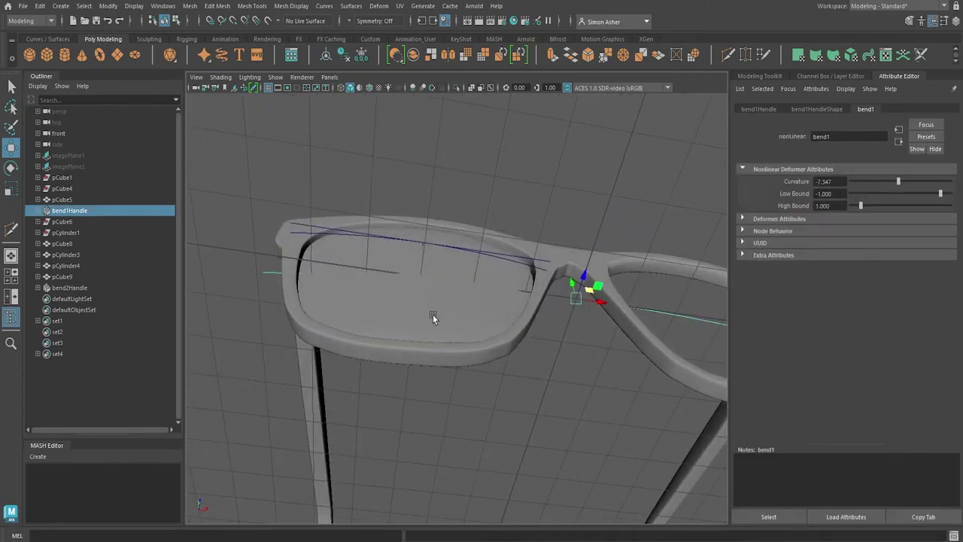
{"action": "left_click", "coordinate": [433, 314]}
{"action": "mouse_move", "coordinate": [433, 314]}
{"action": "left_mouse_down", "text": "alt"}
{"action": "mouse_move", "coordinate": [406, 290]}
{"action": "mouse_move", "coordinate": [439, 312]}
{"action": "left_mouse_up", "text": "alt"}
{"action": "scroll", "coordinate": [439, 310], "scroll_direction": "up", "scroll_amount": 3}
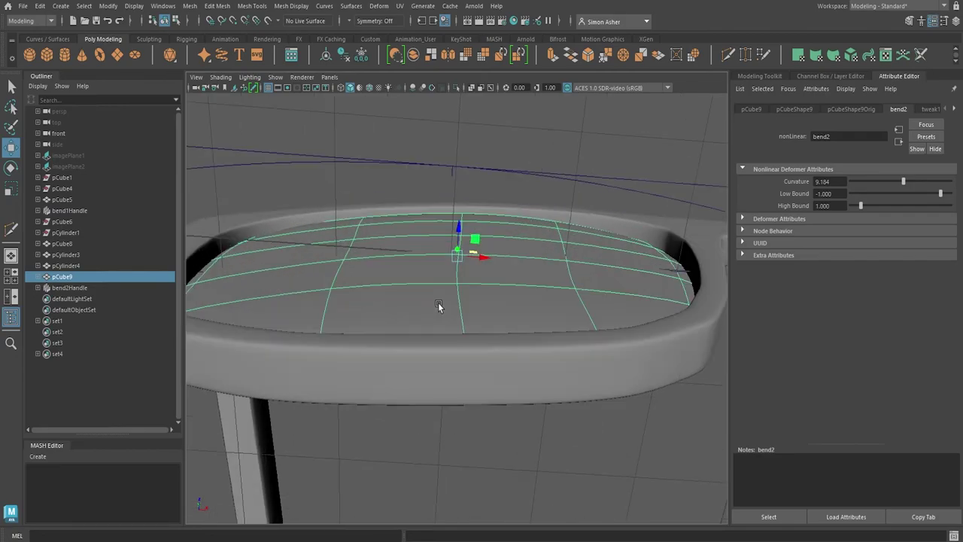
{"action": "right_click", "coordinate": [439, 230]}
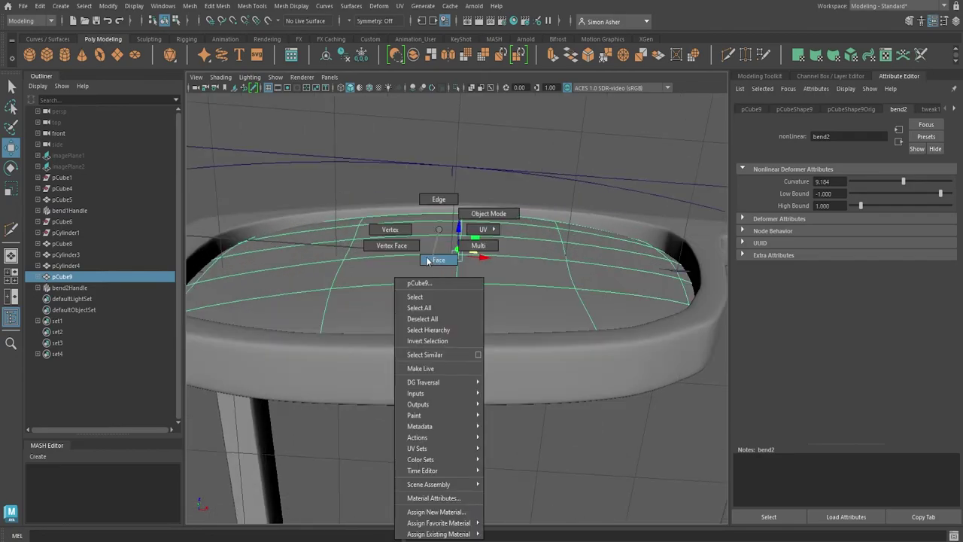
{"action": "right_click_drag", "start_coordinate": [427, 261], "coordinate": [391, 230]}
{"action": "left_click", "coordinate": [458, 269]}
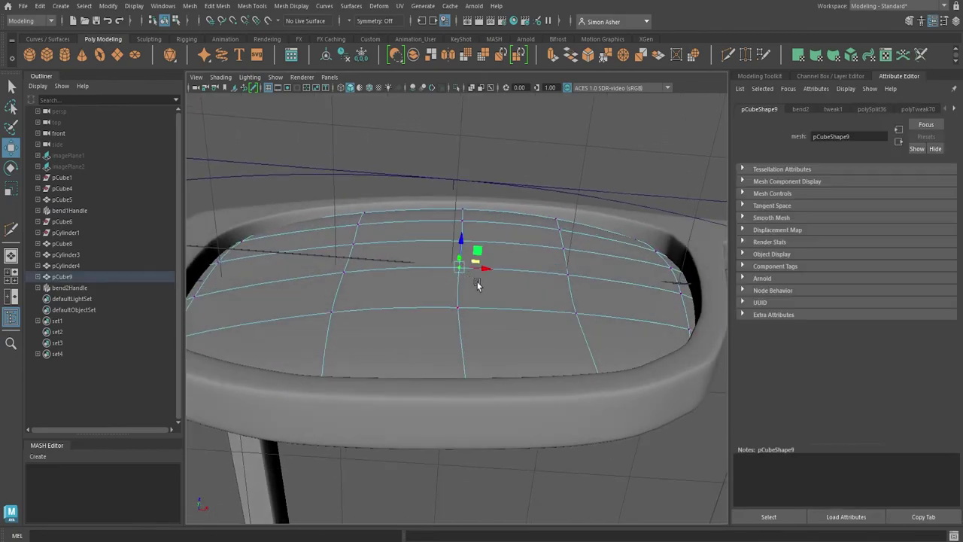
{"action": "key", "text": "b"}
{"action": "scroll", "coordinate": [478, 286], "scroll_direction": "down", "scroll_amount": 3}
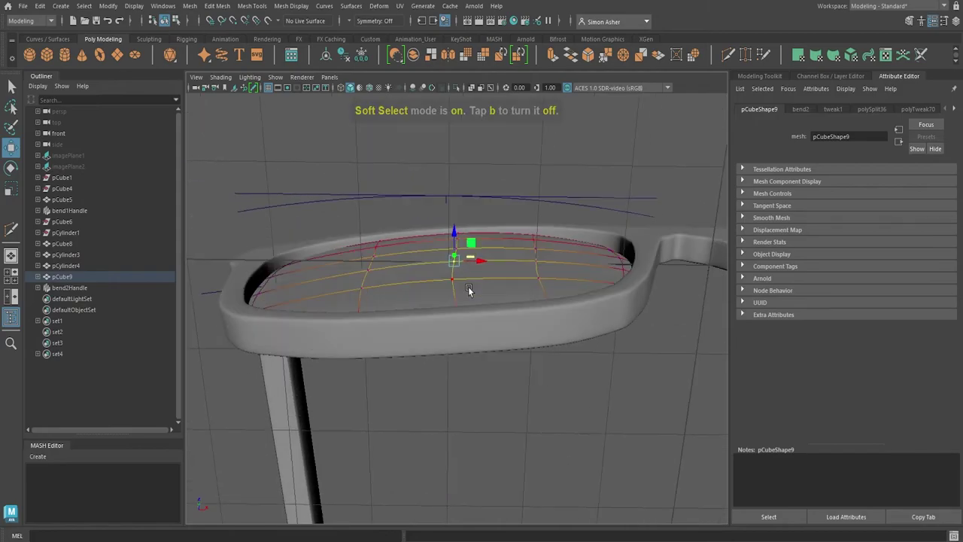
{"action": "left_click_drag", "start_coordinate": [454, 230], "coordinate": [481, 270]}
{"action": "right_click_drag", "start_coordinate": [460, 166], "coordinate": [474, 154]}
{"action": "left_click", "coordinate": [477, 167]}
{"action": "left_click_drag", "start_coordinate": [476, 170], "coordinate": [473, 320], "text": "alt"}
Mirror the lens to the other rim with the mirror axis position set to World
{"action": "left_click", "coordinate": [482, 298]}
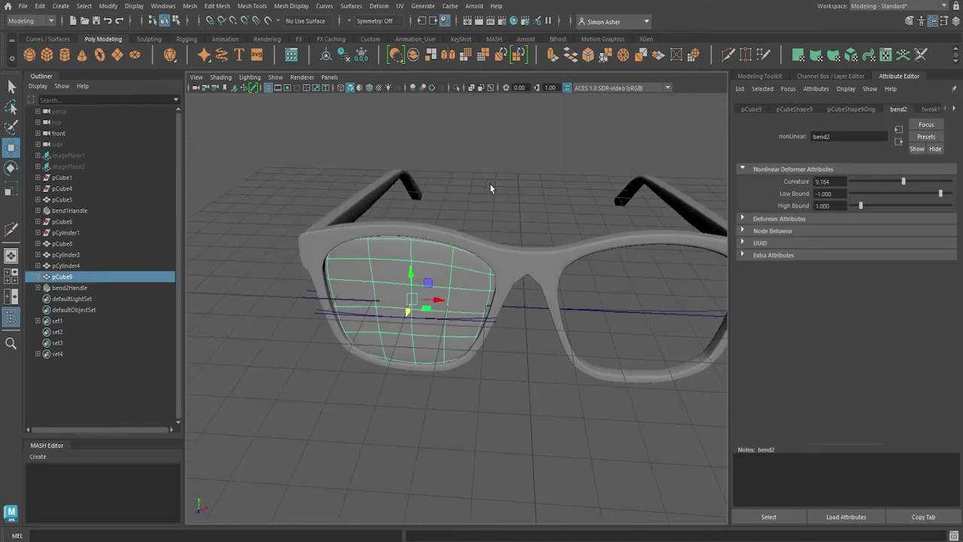
{"action": "right_click_drag", "start_coordinate": [491, 184], "coordinate": [504, 304], "text": "shift"}
{"action": "left_click", "coordinate": [601, 169]}
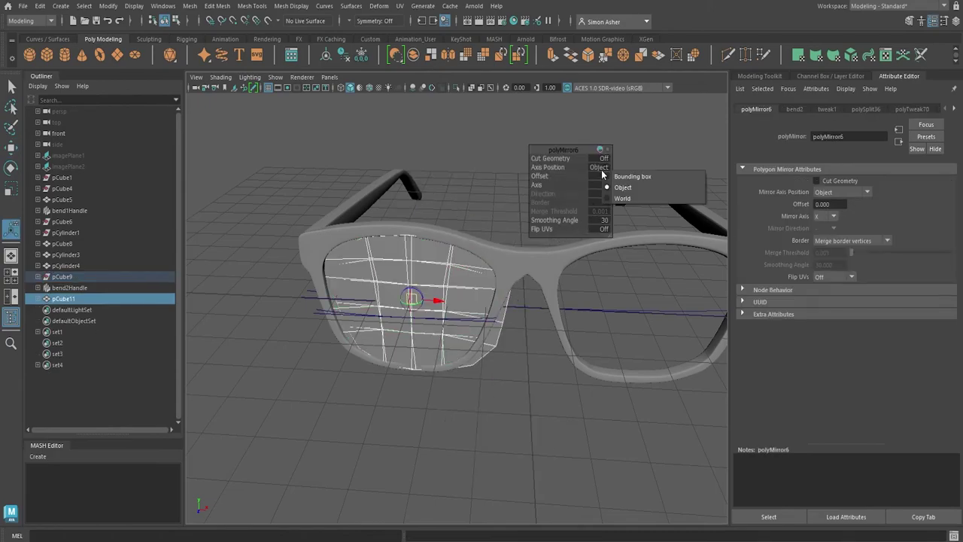
{"action": "left_click", "coordinate": [624, 198]}
{"action": "right_click_drag", "start_coordinate": [462, 181], "coordinate": [486, 164]}
{"action": "left_click", "coordinate": [475, 174]}
Check both lenses individually and view the complete glasses from several angles
{"action": "left_click", "coordinate": [442, 265]}
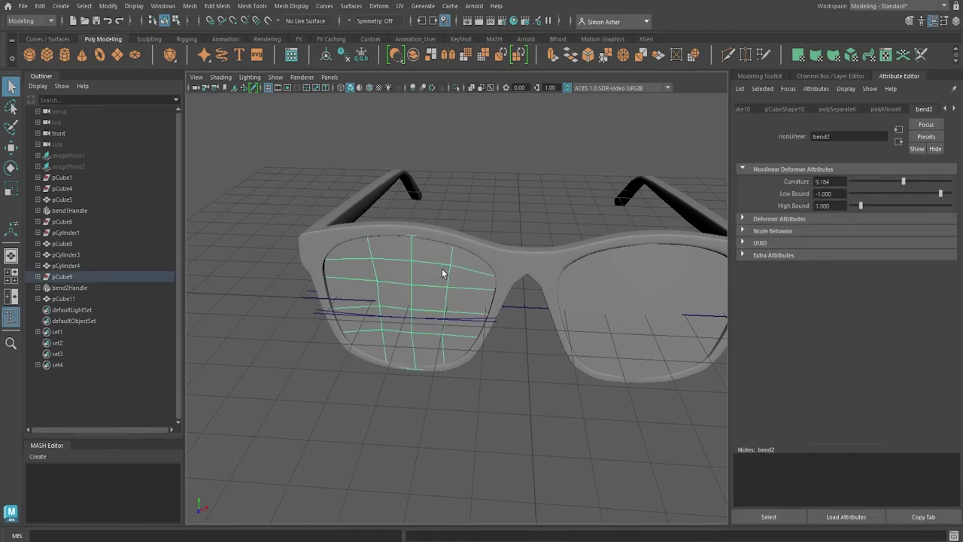
{"action": "left_click", "coordinate": [587, 280]}
{"action": "left_click", "coordinate": [550, 204]}
{"action": "mouse_move", "coordinate": [530, 282]}
{"action": "left_mouse_down", "text": "alt"}
{"action": "mouse_move", "coordinate": [499, 233]}
{"action": "mouse_move", "coordinate": [438, 230]}
{"action": "mouse_move", "coordinate": [400, 243]}
{"action": "mouse_move", "coordinate": [355, 226]}
{"action": "mouse_move", "coordinate": [447, 266]}
{"action": "mouse_move", "coordinate": [523, 282]}
{"action": "left_mouse_up", "text": "alt"}
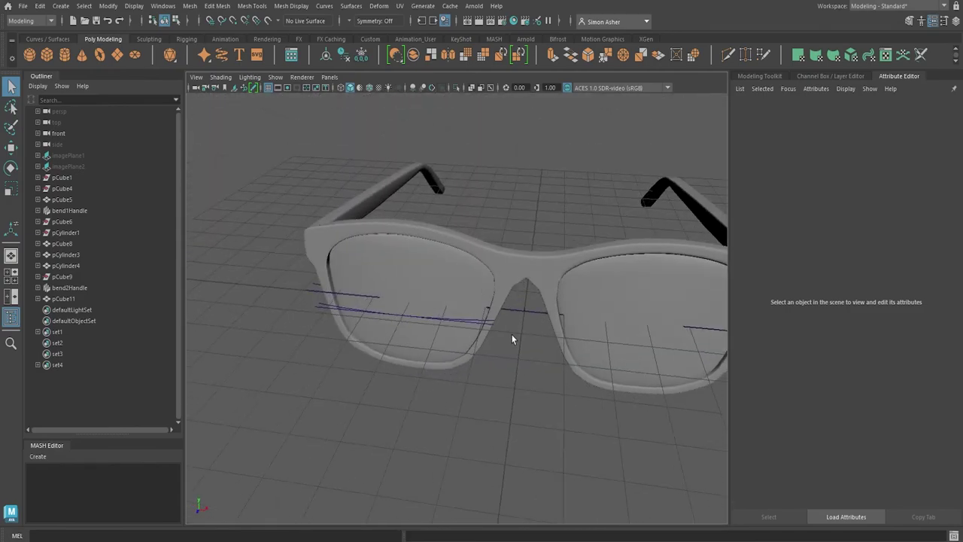
{"action": "scroll", "coordinate": [512, 336], "scroll_direction": "down", "scroll_amount": 5}
{"action": "left_click_drag", "start_coordinate": [508, 337], "coordinate": [540, 338], "text": "alt"}
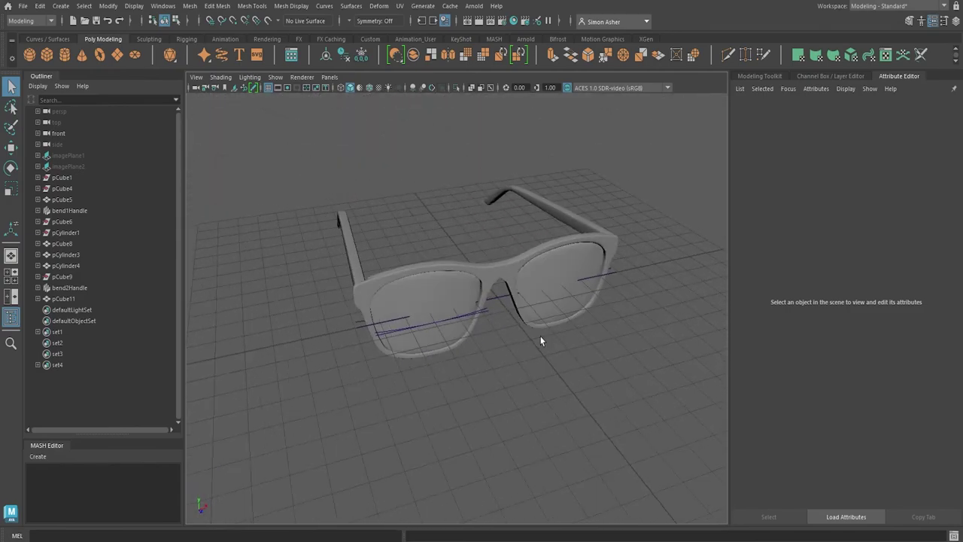
Save the scene as a Maya Binary file named "glasses video" in the projects folder
{"action": "left_click", "coordinate": [23, 5]}
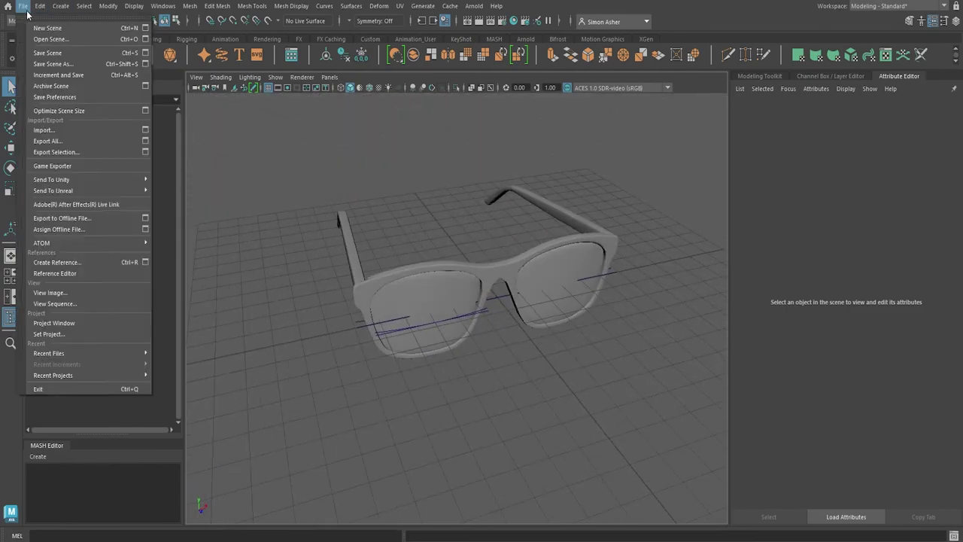
{"action": "left_click", "coordinate": [90, 53]}
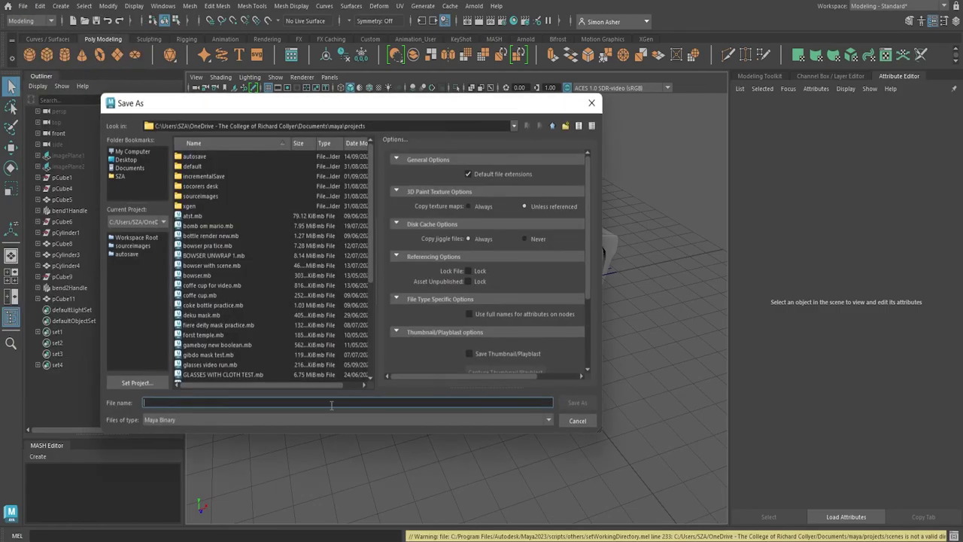
{"action": "type", "text": "glasses"}
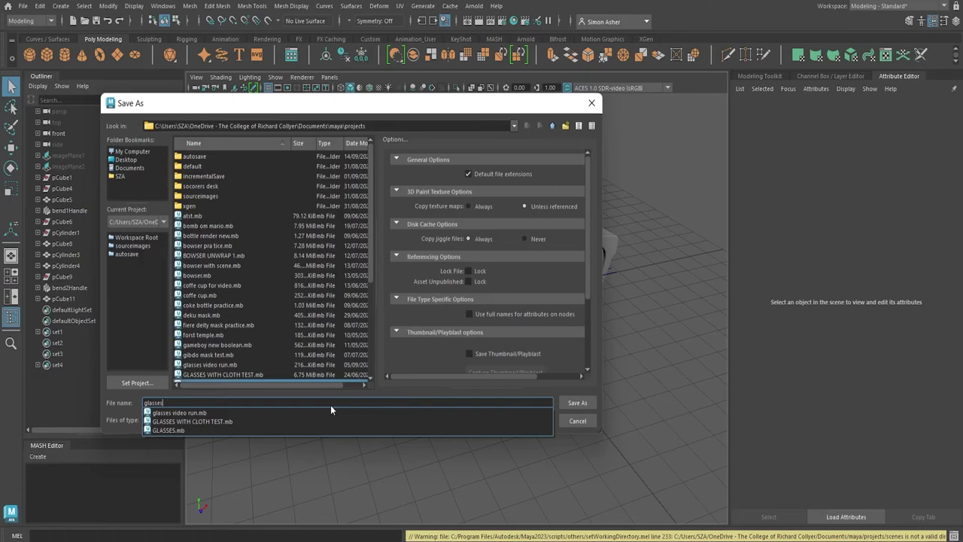
{"action": "type", "text": " video"}
{"action": "key", "text": "Return"}
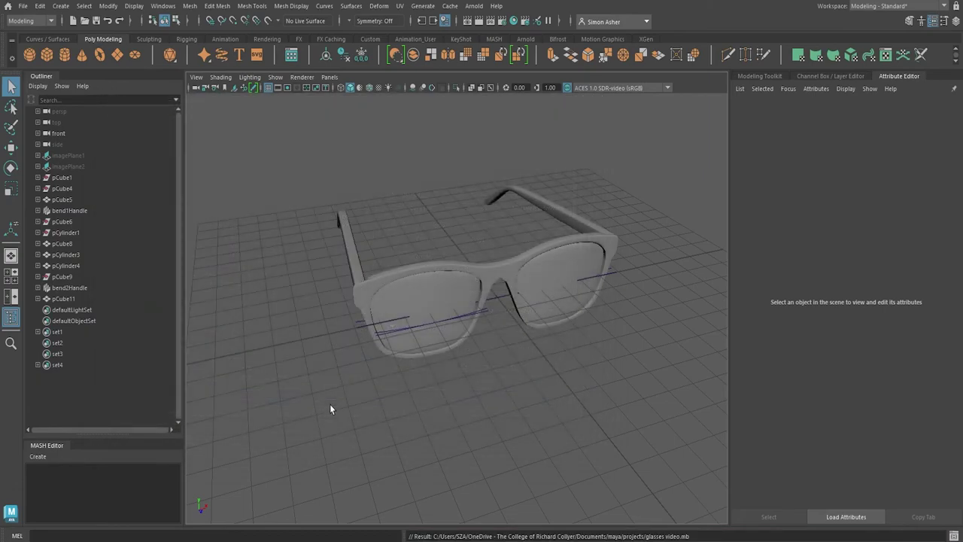
Delete the construction history of all the glasses parts, including the frame, arms and lenses, and deselect them
{"action": "mouse_move", "coordinate": [395, 346]}
{"action": "left_mouse_down", "text": "alt"}
{"action": "mouse_move", "coordinate": [398, 363]}
{"action": "mouse_move", "coordinate": [385, 359]}
{"action": "left_mouse_up", "text": "alt"}
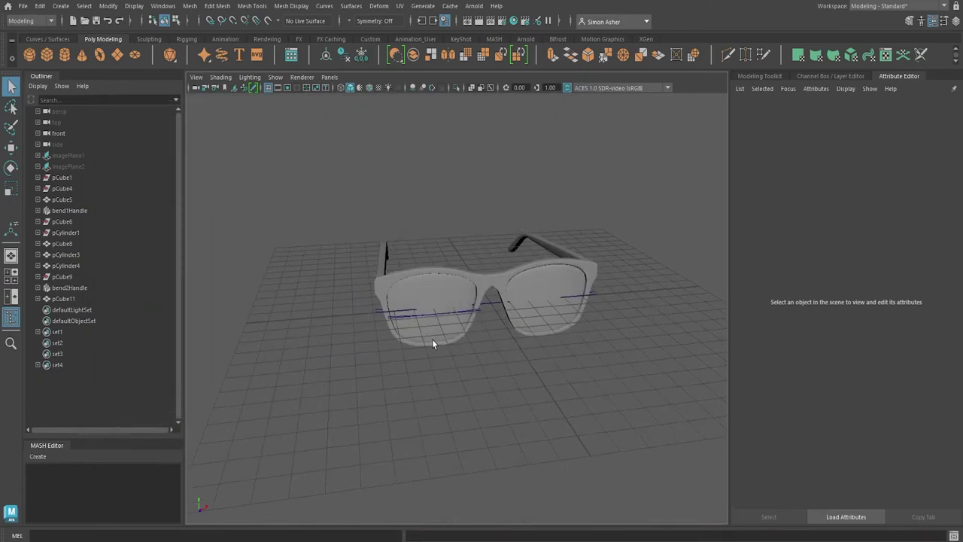
{"action": "scroll", "coordinate": [432, 340], "scroll_direction": "up", "scroll_amount": 4}
{"action": "left_click_drag", "start_coordinate": [294, 168], "coordinate": [685, 379]}
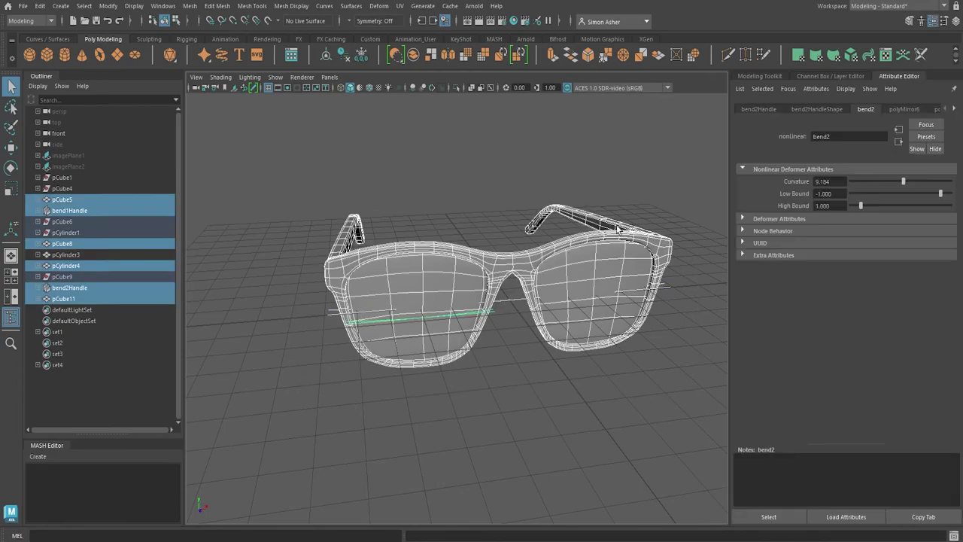
{"action": "left_click", "coordinate": [343, 63]}
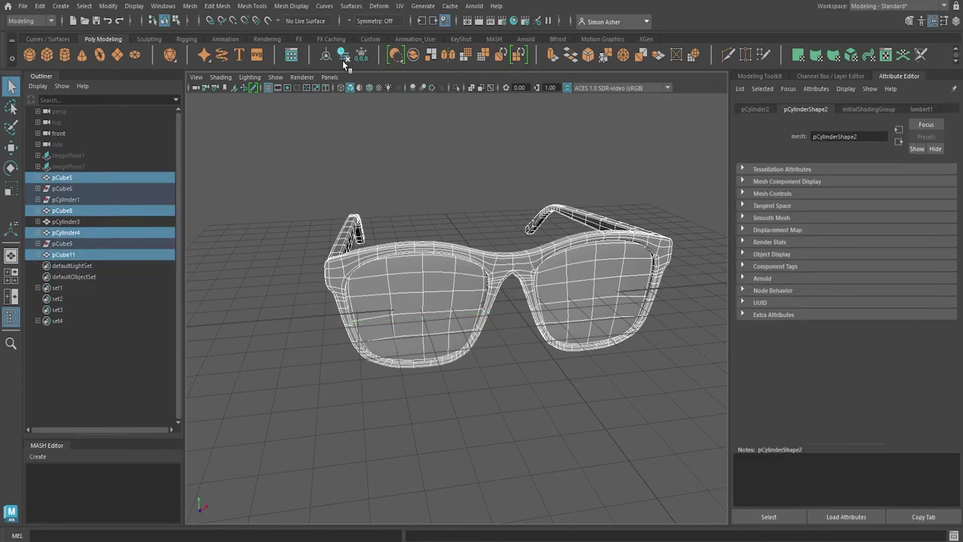
{"action": "left_click", "coordinate": [397, 181]}
{"action": "left_click_drag", "start_coordinate": [397, 180], "coordinate": [439, 412], "text": "alt"}
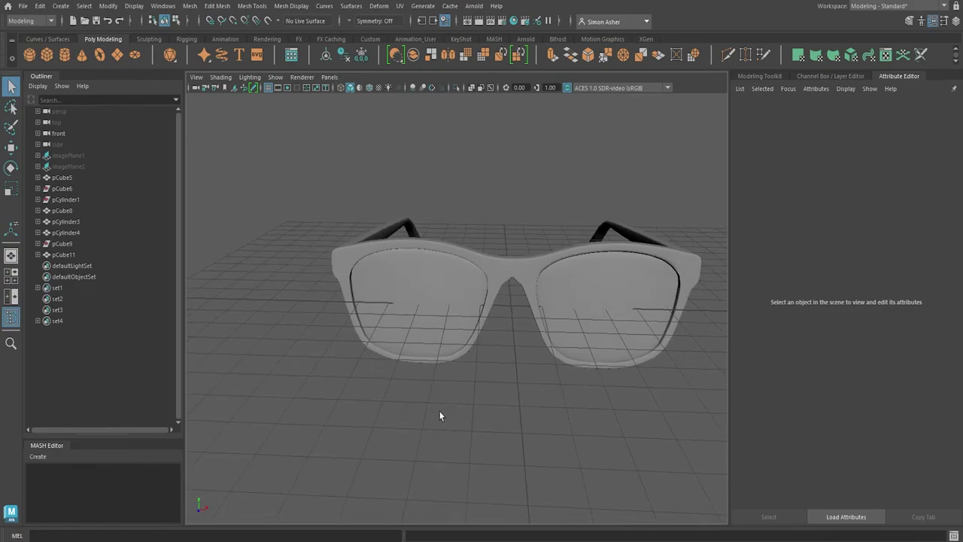